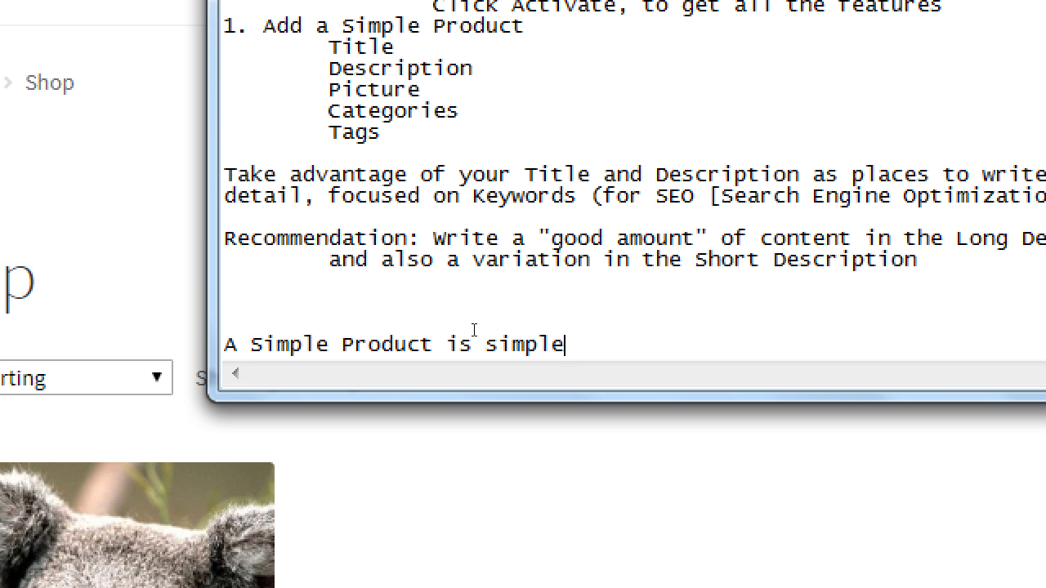
- Add the indented line "Organziation (via CAtegories or Tags) is important" below "A Simple Product is simple" in the notes
{"action": "key", "text": "Return"}
{"action": "key", "text": "Tab"}
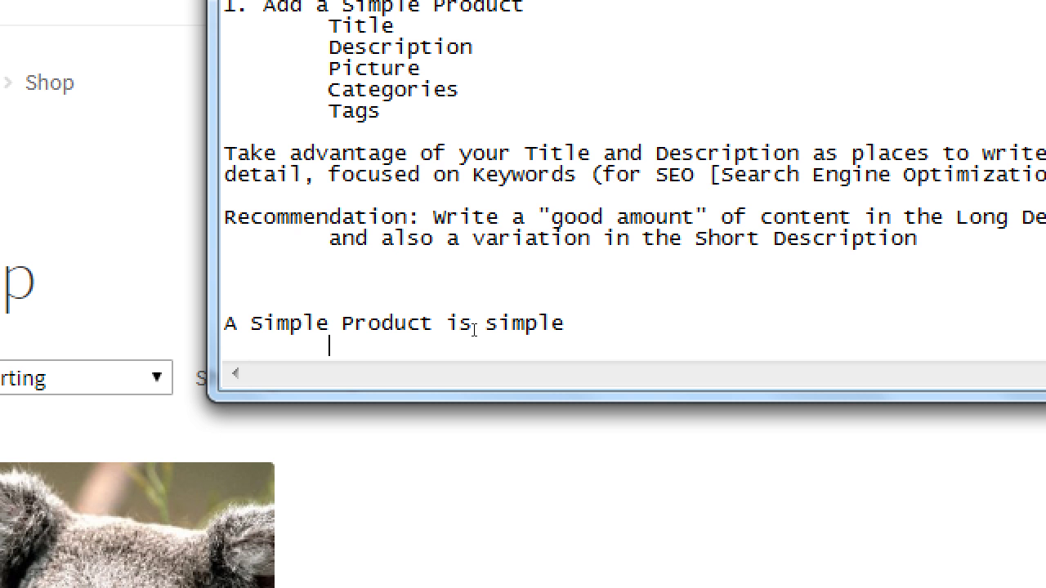
{"action": "type", "text": "Organz"}
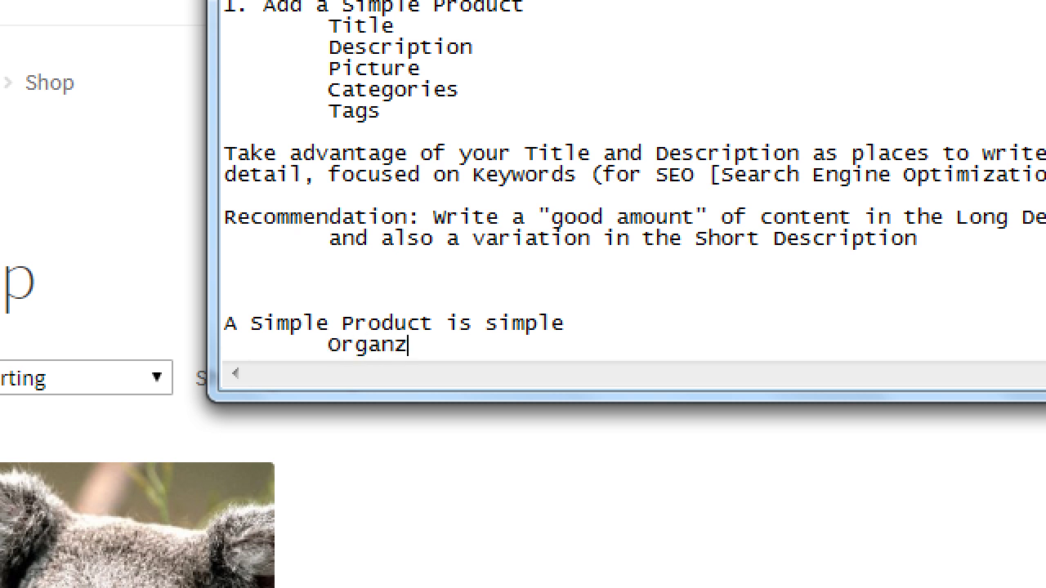
{"action": "type", "text": "iation (via "}
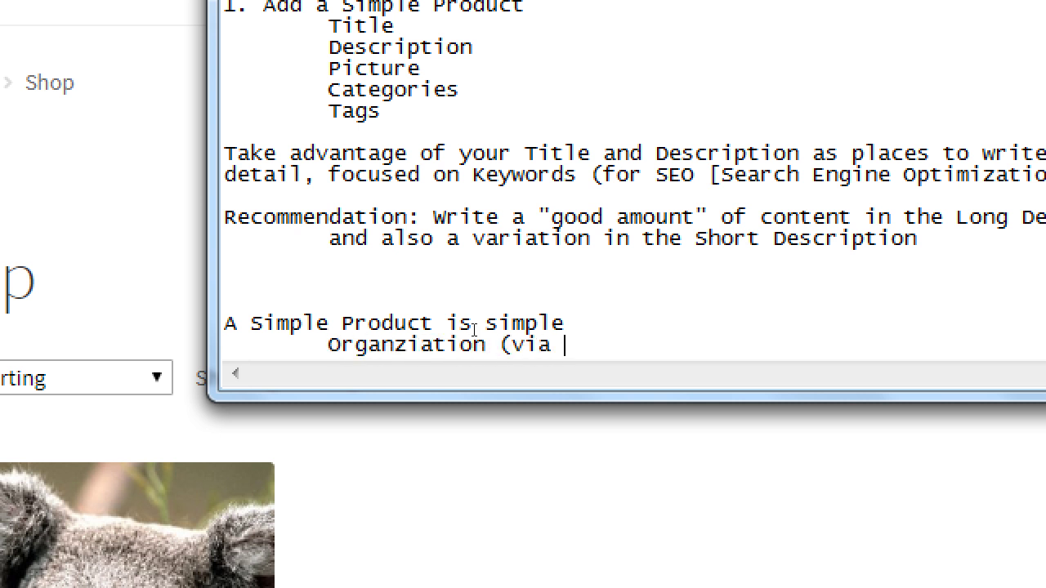
{"action": "type", "text": "CAtegories or Tag"}
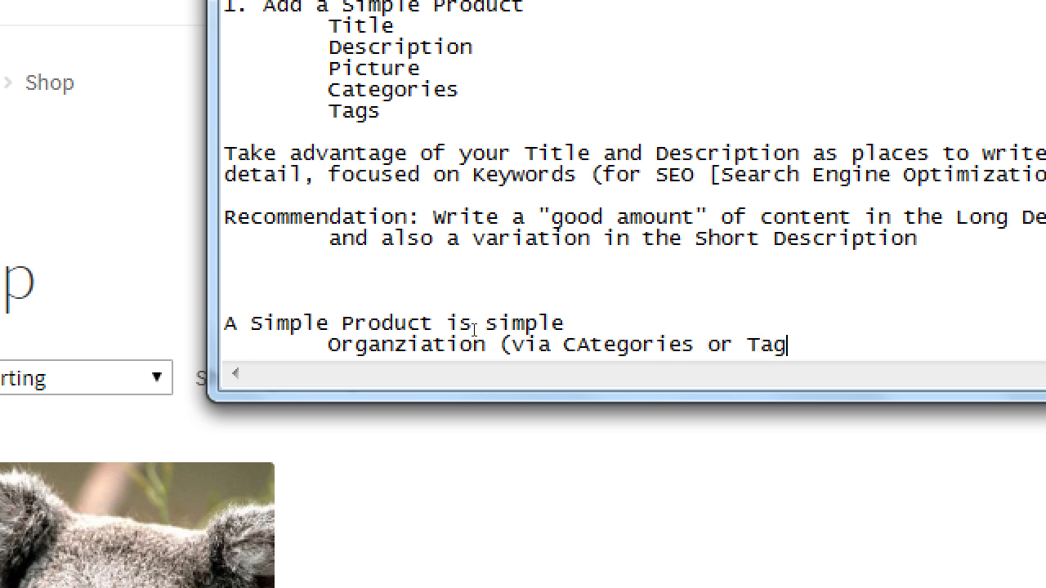
{"action": "type", "text": "s) is important"}
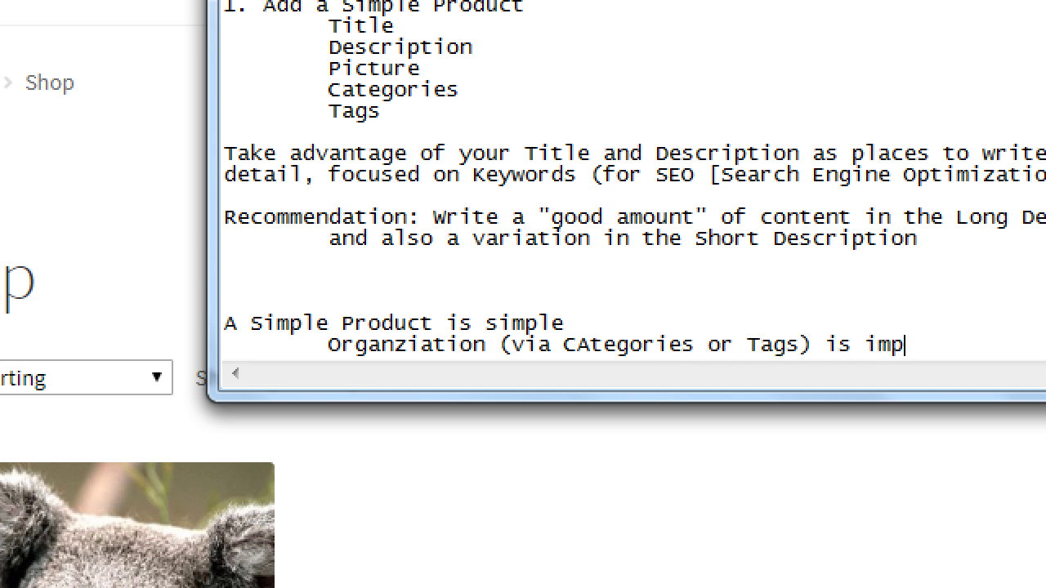
- Add a further indented line reading "so people can search/filter your products" beneath the organization note
{"action": "key", "text": "Return"}
{"action": "key", "text": "Tab"}
{"action": "key", "text": "Tab"}
{"action": "type", "text": "so peop"}
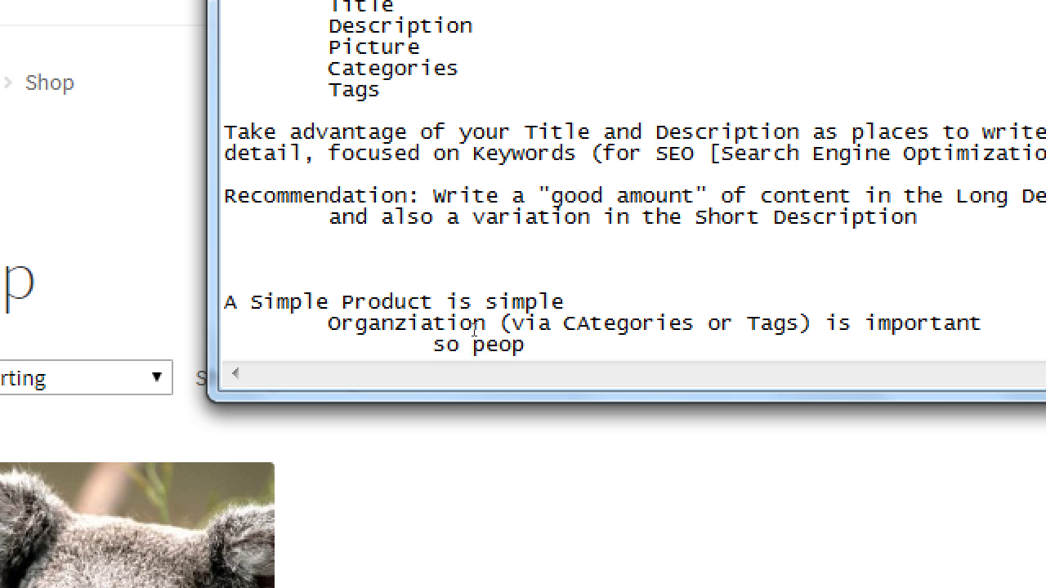
{"action": "type", "text": "le can serach"}
{"action": "key", "text": "BackSpace"}
{"action": "key", "text": "BackSpace"}
{"action": "key", "text": "BackSpace"}
{"action": "type", "text": "arch/filt"}
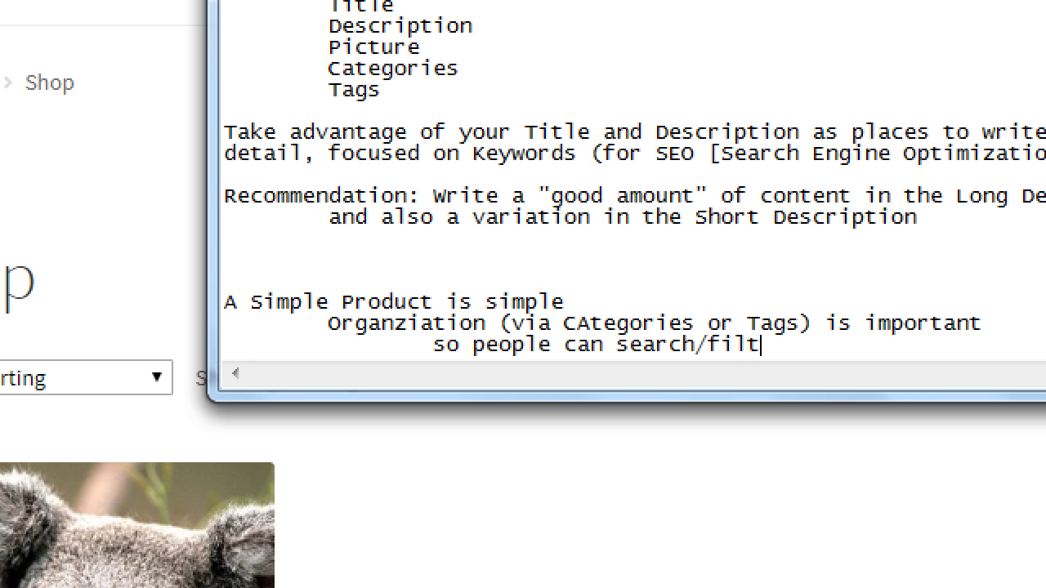
{"action": "type", "text": "er your"}
{"action": "key", "text": "BackSpace"}
{"action": "key", "text": "BackSpace"}
{"action": "type", "text": "ur products"}
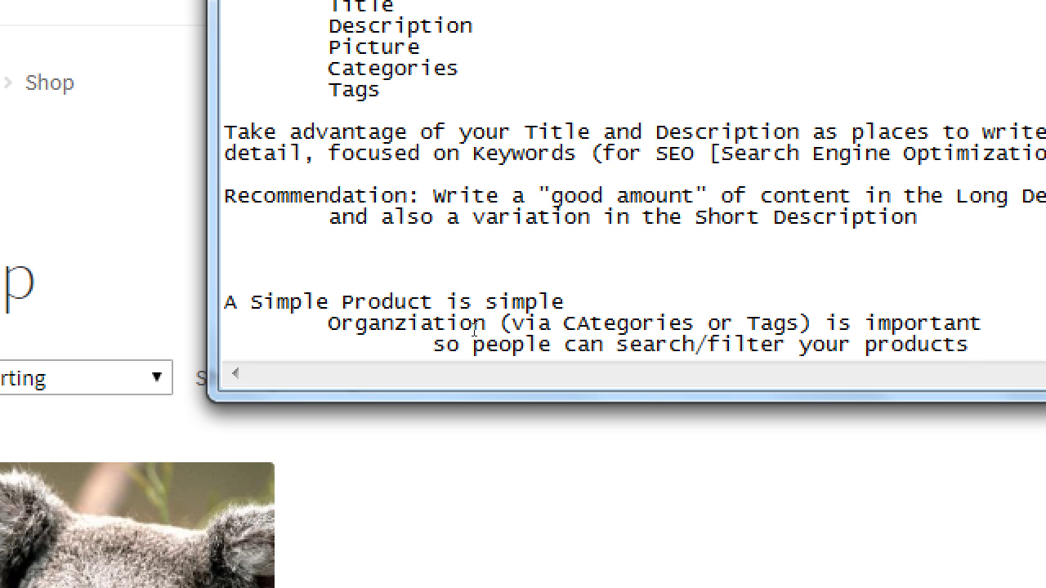
- Switch to Chrome, reload the bakery's Shop page and examine its product listing and sidebar
{"action": "key", "text": "super+minus"}
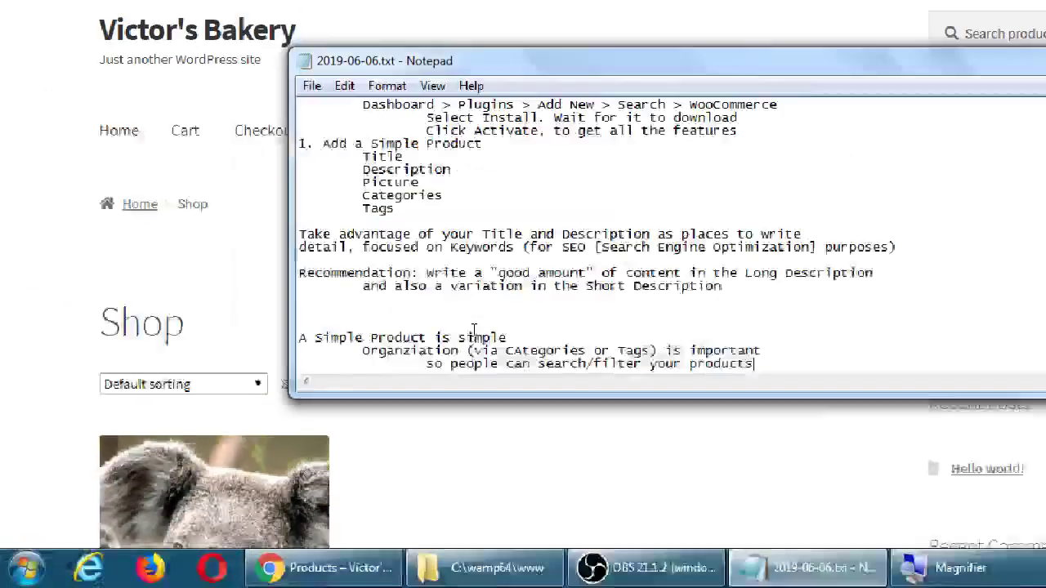
{"action": "left_click", "coordinate": [496, 8]}
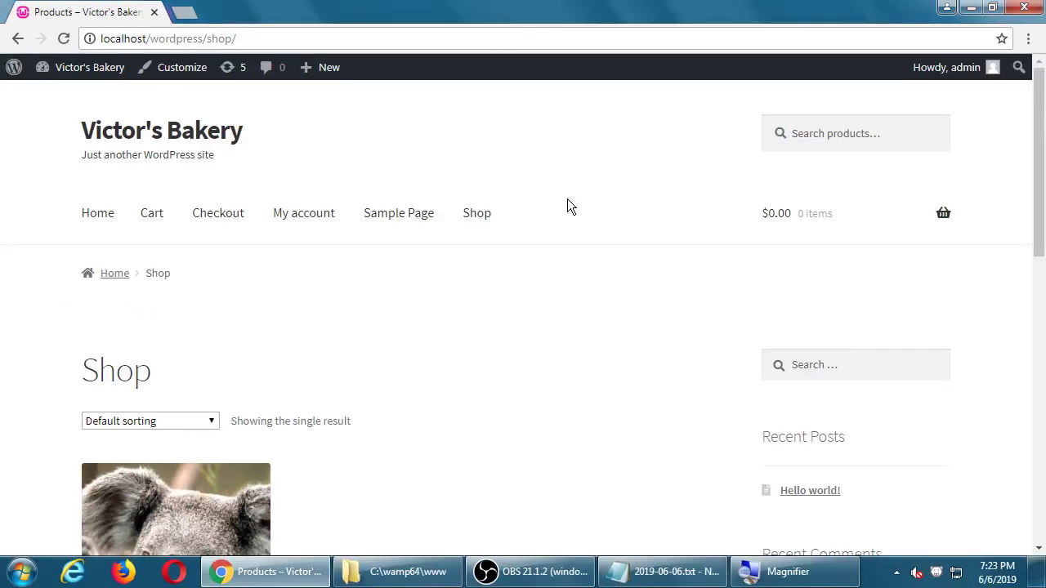
{"action": "scroll", "coordinate": [568, 226], "scroll_direction": "down", "scroll_amount": 1}
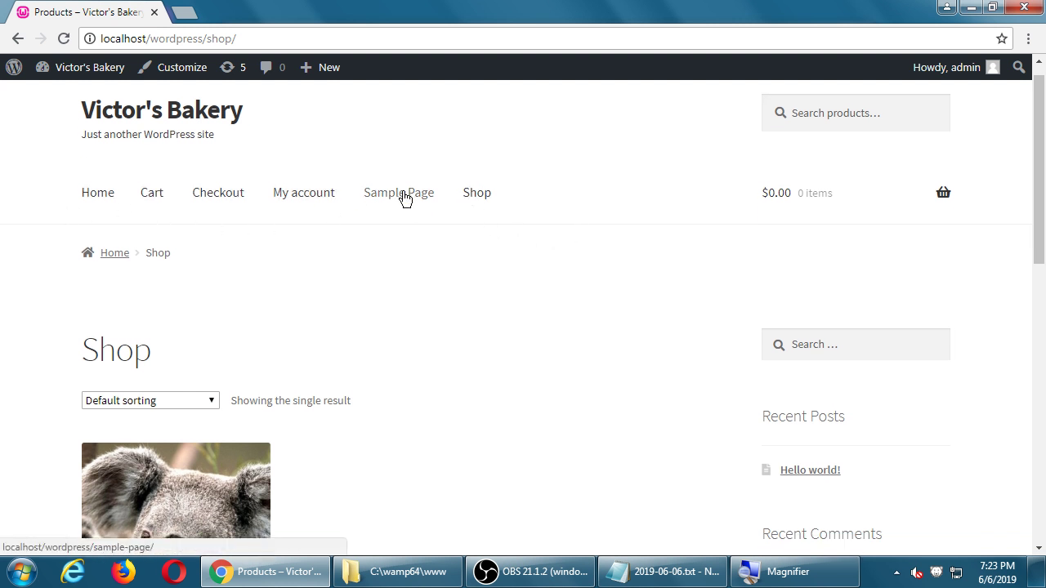
{"action": "left_click", "coordinate": [471, 194]}
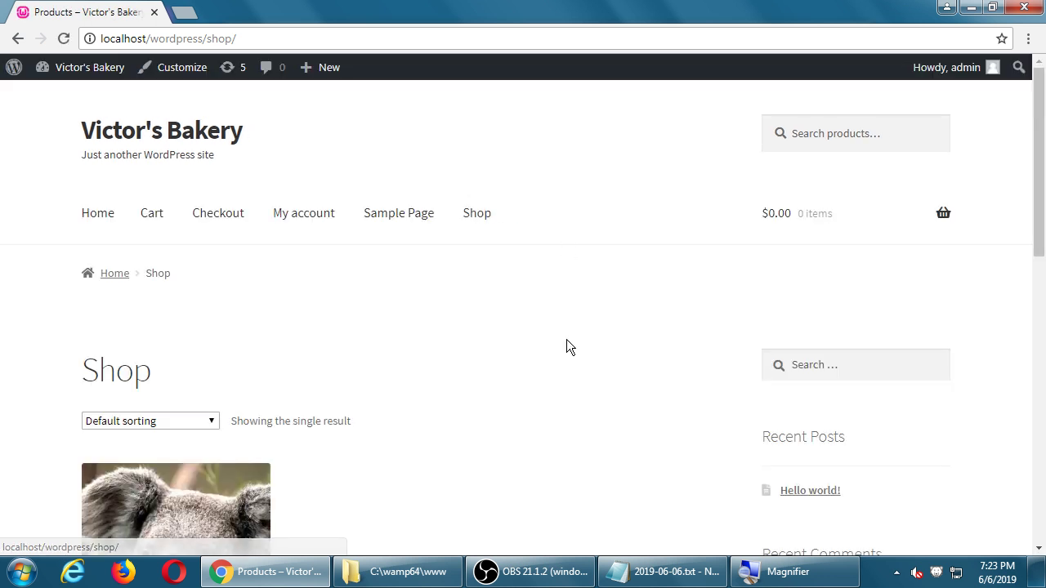
{"action": "scroll", "coordinate": [531, 370], "scroll_direction": "down", "scroll_amount": 7}
{"action": "scroll", "coordinate": [532, 368], "scroll_direction": "up", "scroll_amount": 7}
{"action": "scroll", "coordinate": [531, 367], "scroll_direction": "down", "scroll_amount": 3}
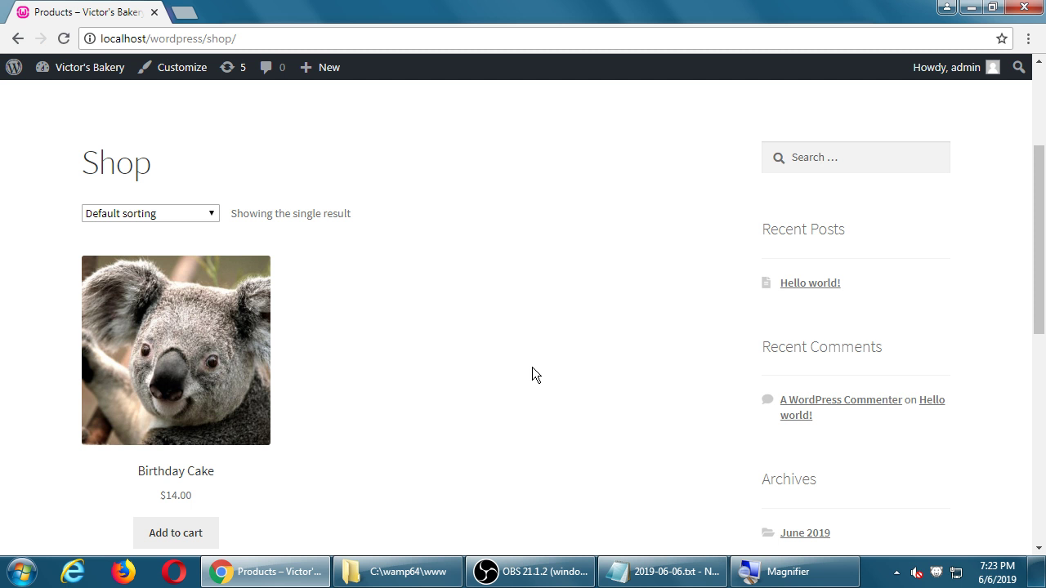
{"action": "scroll", "coordinate": [532, 366], "scroll_direction": "down", "scroll_amount": 6}
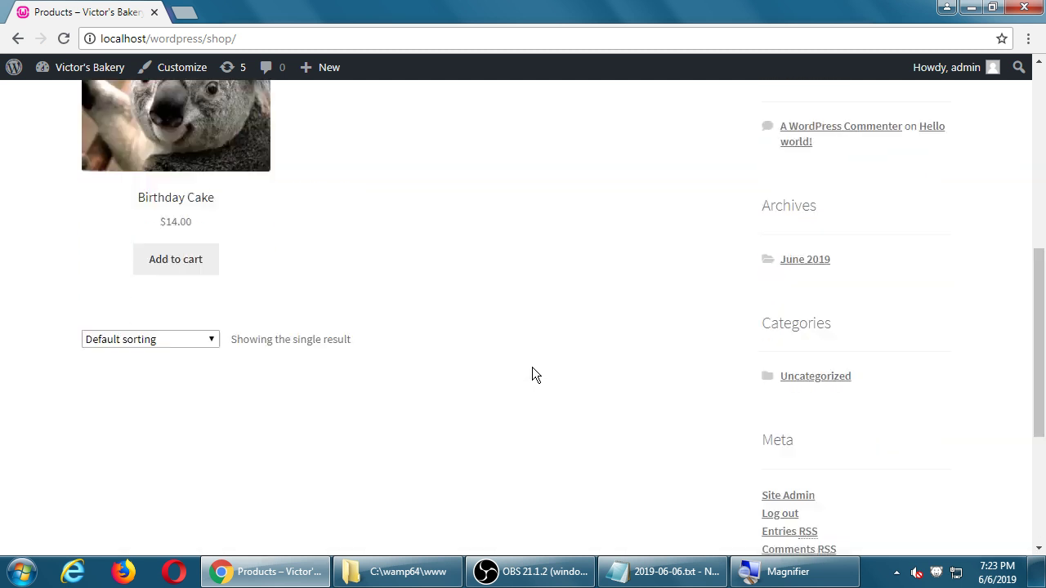
{"action": "scroll", "coordinate": [536, 347], "scroll_direction": "up", "scroll_amount": 10}
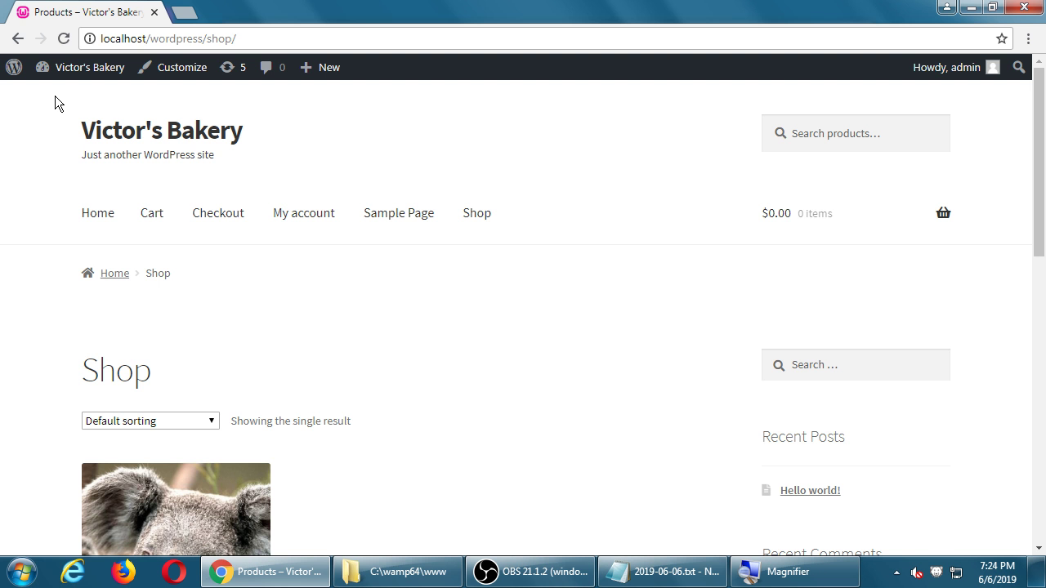
{"action": "scroll", "coordinate": [709, 286], "scroll_direction": "down", "scroll_amount": 6}
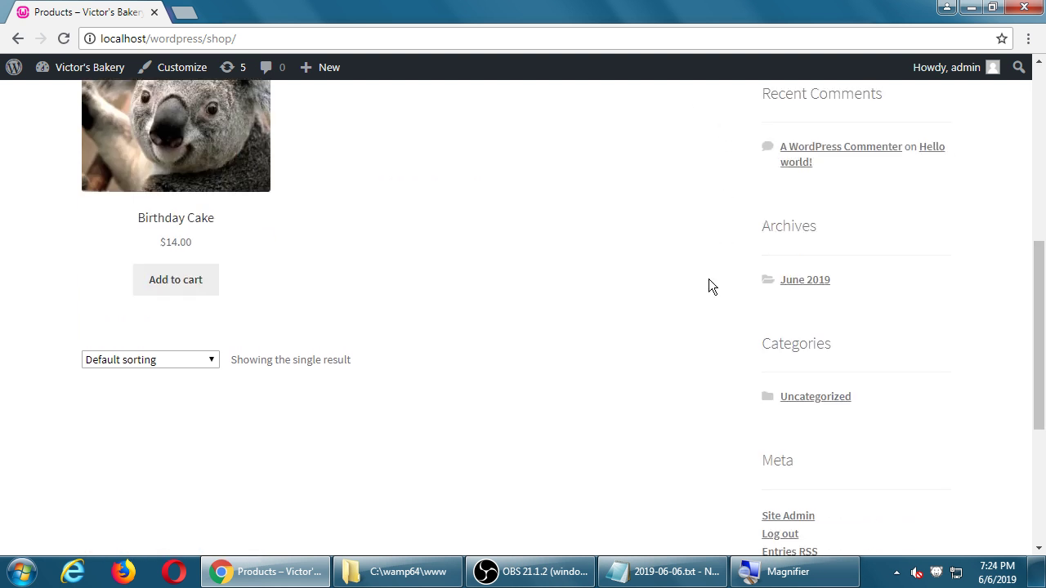
{"action": "scroll", "coordinate": [709, 286], "scroll_direction": "up", "scroll_amount": 6}
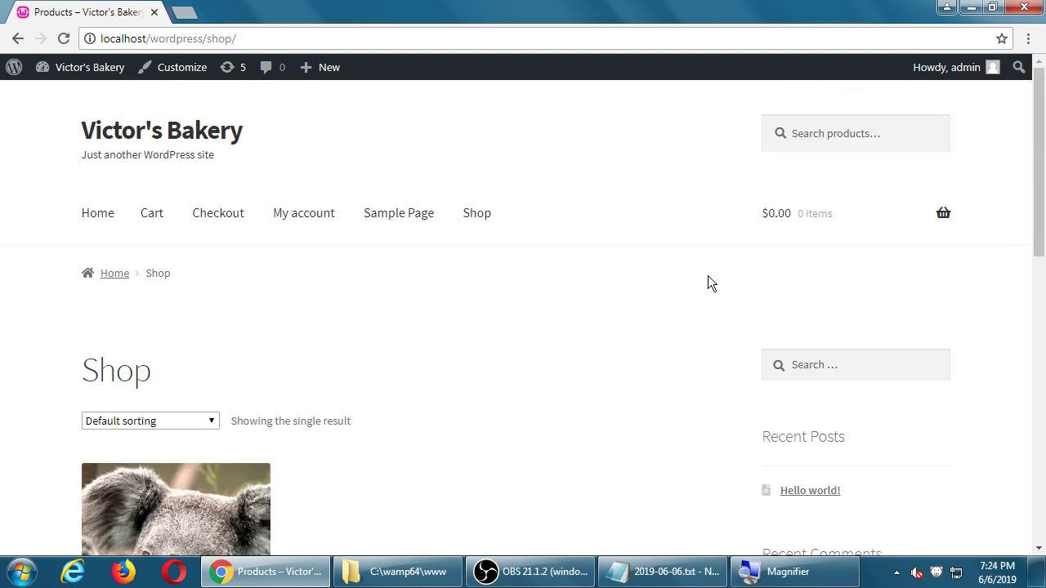
- Go to the site's WordPress dashboard and start a new product
{"action": "left_click", "coordinate": [96, 73]}
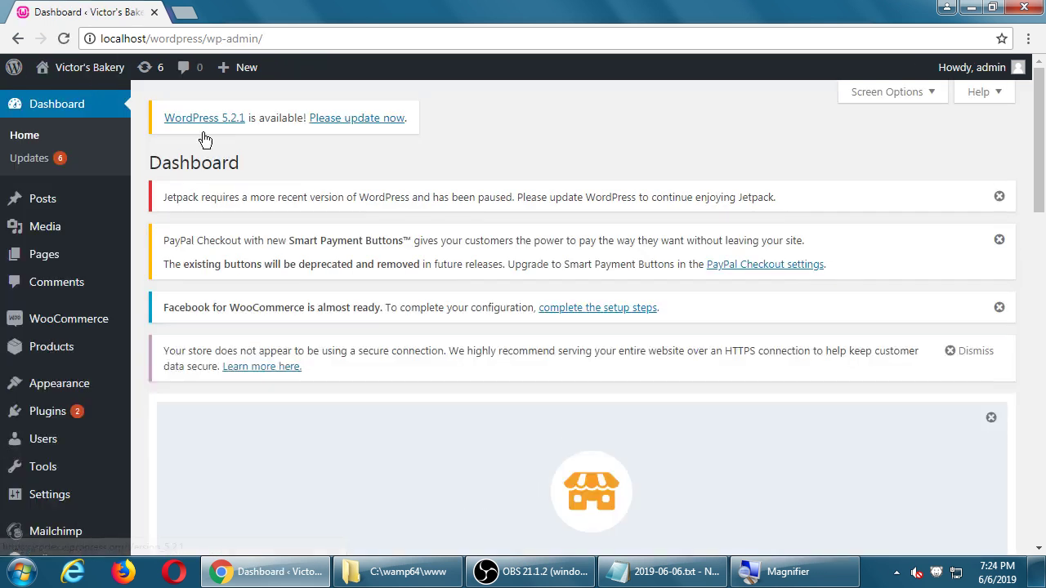
{"action": "scroll", "coordinate": [603, 245], "scroll_direction": "down", "scroll_amount": 3}
{"action": "scroll", "coordinate": [603, 251], "scroll_direction": "up", "scroll_amount": 3}
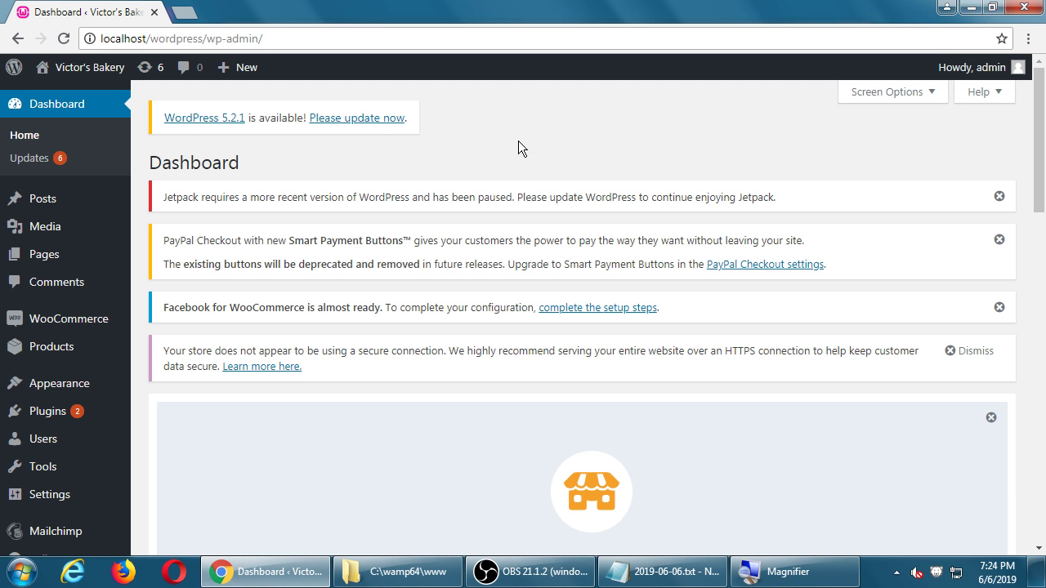
{"action": "mouse_move", "coordinate": [45, 387]}
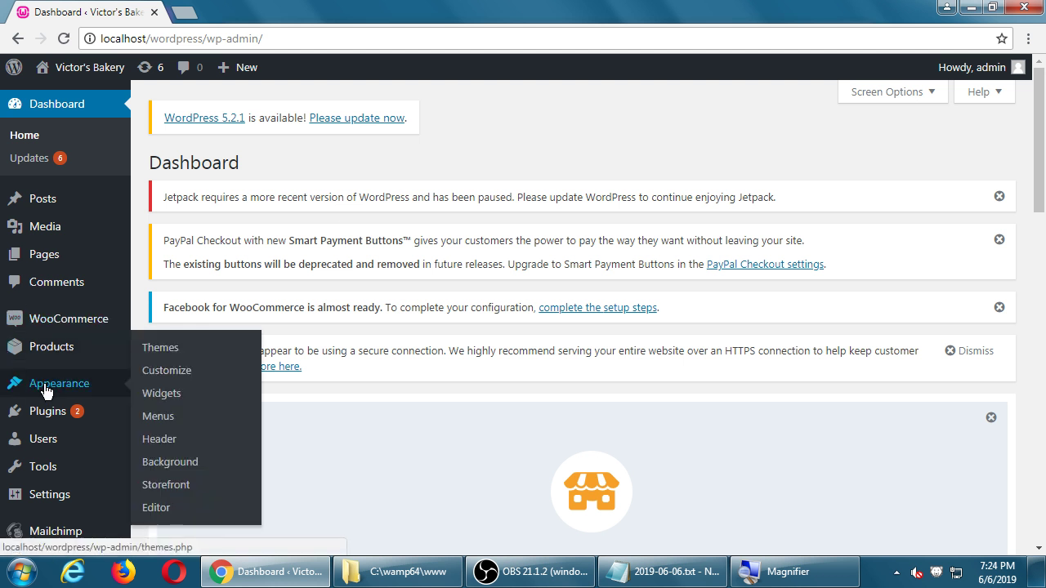
{"action": "mouse_move", "coordinate": [70, 346]}
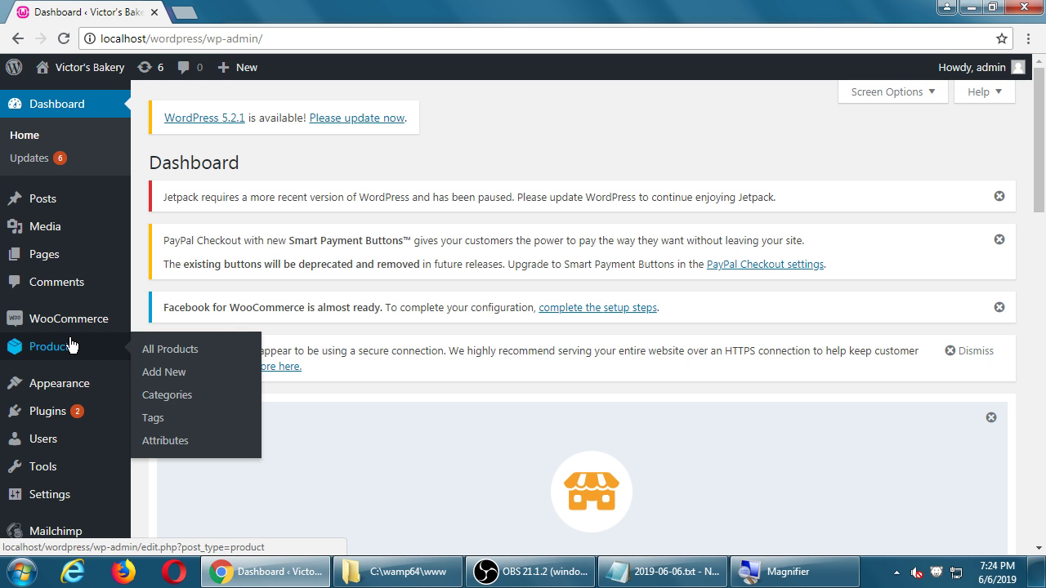
{"action": "left_click", "coordinate": [164, 374]}
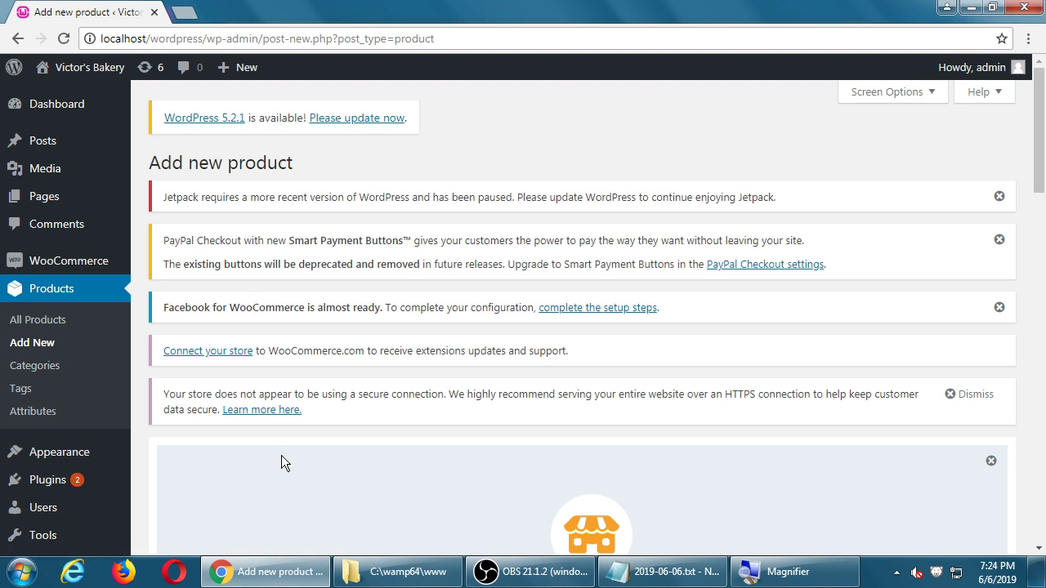
- Enter "Square Chocolate Chip Cake" as the new product's title
{"action": "scroll", "coordinate": [281, 455], "scroll_direction": "down", "scroll_amount": 2}
{"action": "scroll", "coordinate": [281, 455], "scroll_direction": "down", "scroll_amount": 5}
{"action": "left_click", "coordinate": [276, 330]}
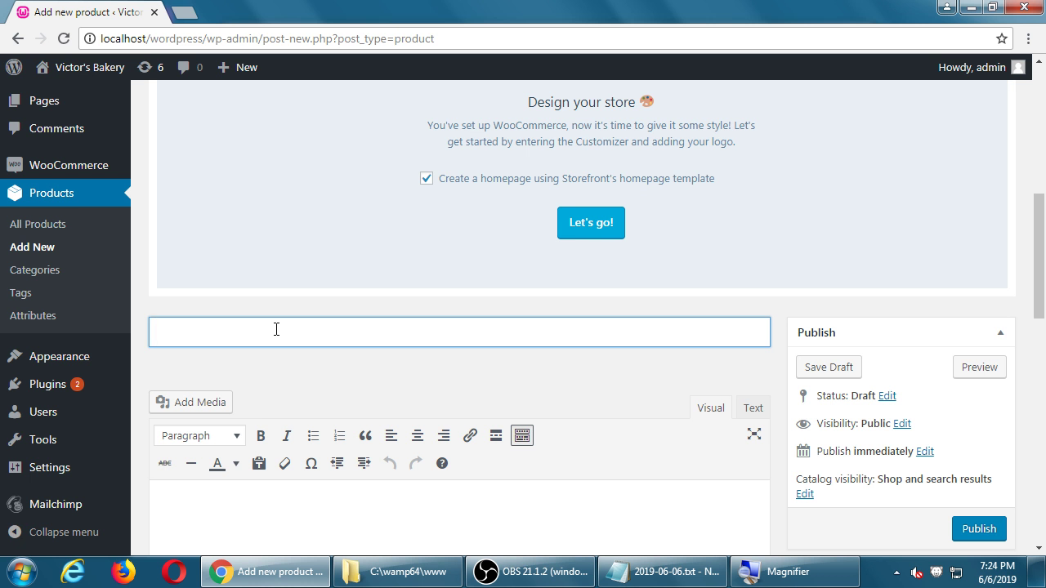
{"action": "type", "text": "Square Choclate"}
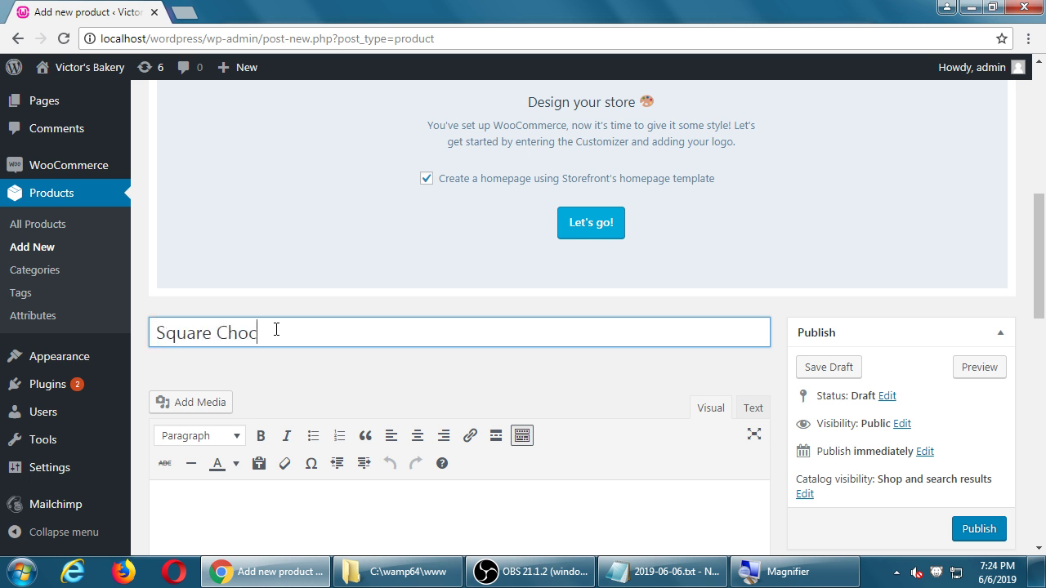
{"action": "key", "text": "BackSpace"}
{"action": "key", "text": "BackSpace"}
{"action": "key", "text": "BackSpace"}
{"action": "key", "text": "BackSpace"}
{"action": "type", "text": "oclate"}
{"action": "key", "text": "ctrl+shift+Left"}
{"action": "type", "text": "Chocolate Chip Cake"}
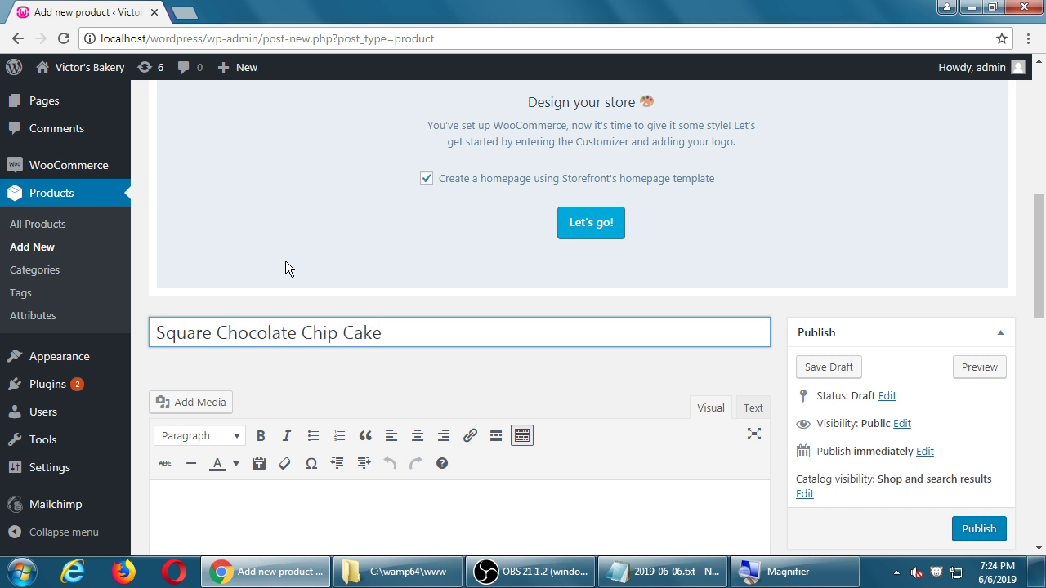
{"action": "key", "text": "Tab"}
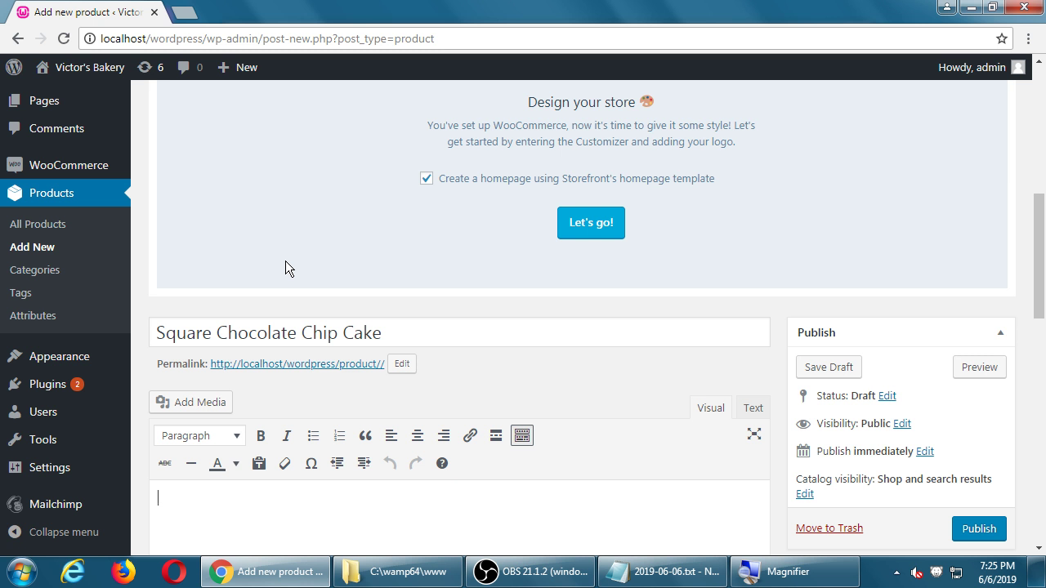
{"action": "double_click", "coordinate": [459, 333]}
{"action": "left_click", "coordinate": [456, 333]}
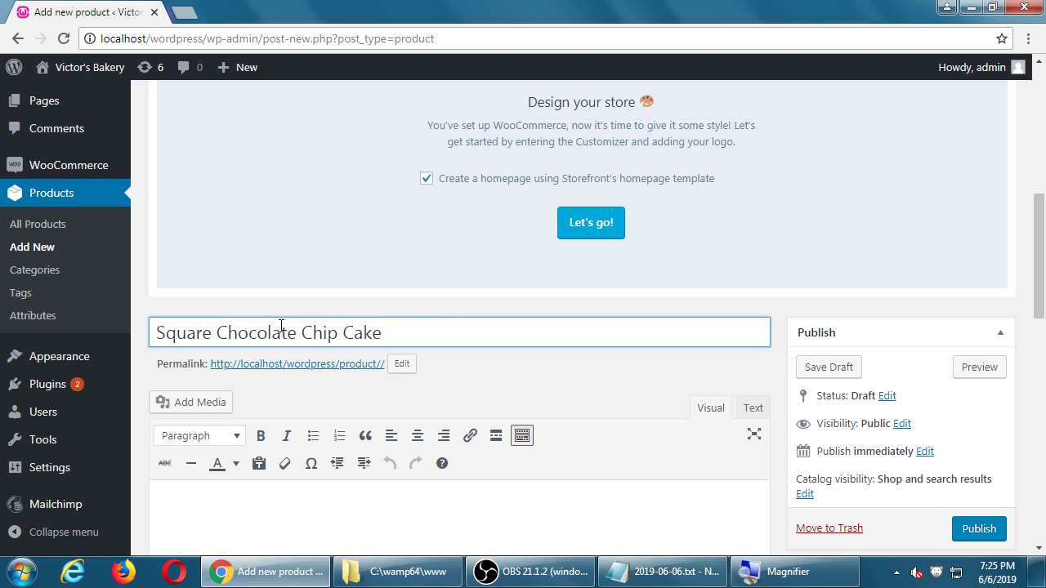
{"action": "double_click", "coordinate": [280, 330]}
{"action": "left_click", "coordinate": [441, 335]}
{"action": "scroll", "coordinate": [445, 332], "scroll_direction": "down", "scroll_amount": 1}
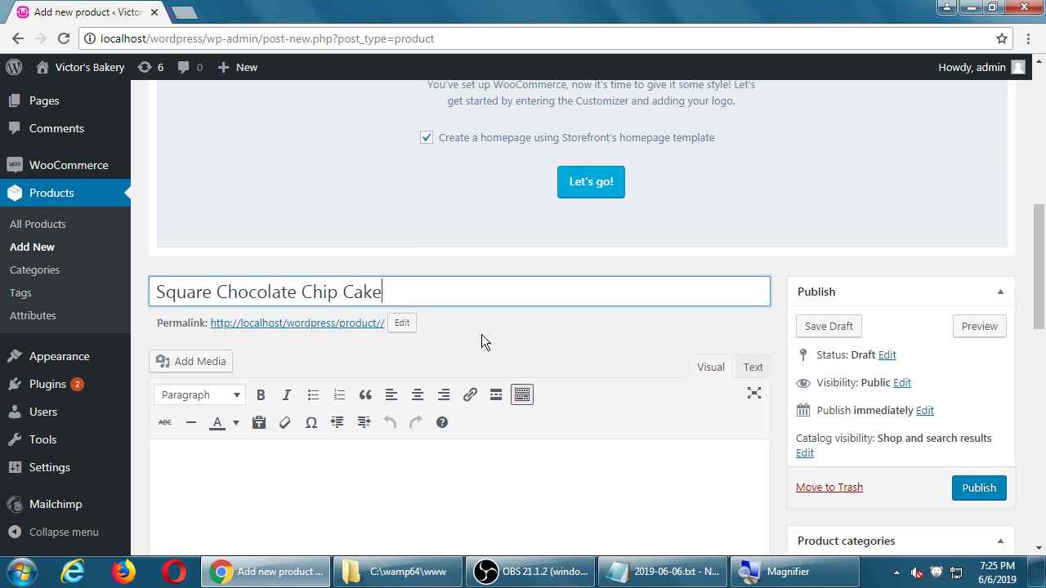
- Fill the product's long description with three short paragraphs of random placeholder text
{"action": "left_click", "coordinate": [533, 441]}
{"action": "scroll", "coordinate": [485, 406], "scroll_direction": "down", "scroll_amount": 1}
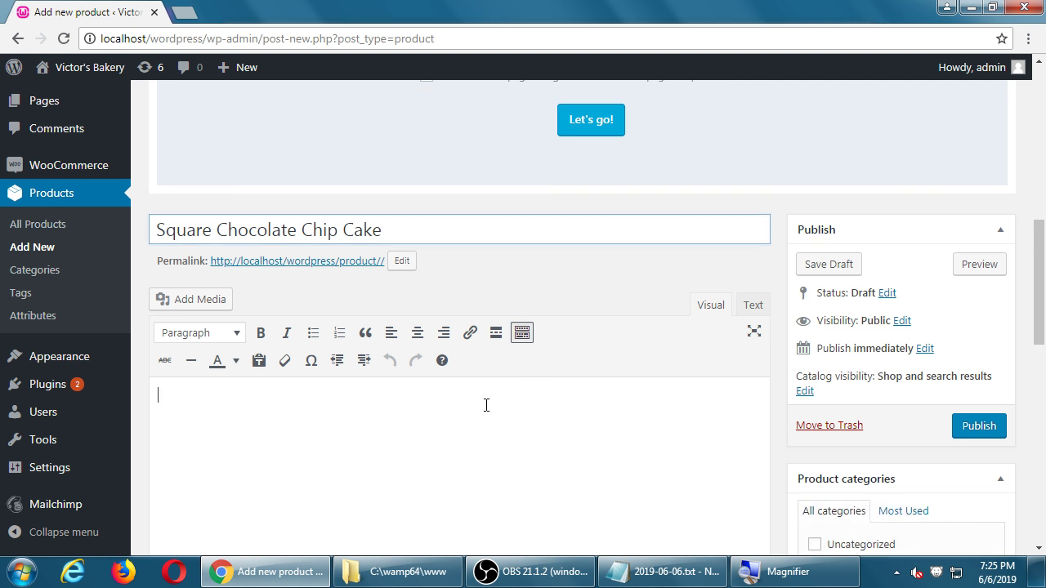
{"action": "type", "text": "f dklj dkfsljkfdsla fdsklj fdlkfd"}
{"action": "key", "text": "Return"}
{"action": "type", "text": "das"}
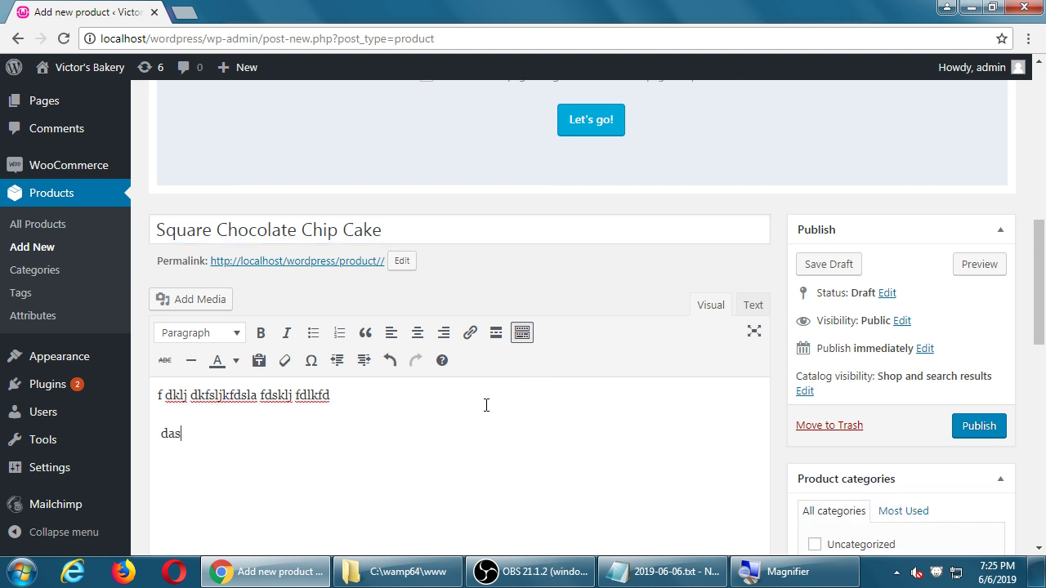
{"action": "type", "text": "kldfas jklafdsj kdflsaj kfaldjadfskldjfskldsjkfds"}
{"action": "key", "text": "Return"}
{"action": "type", "text": "klasdfjkladsfjklafdsj"}
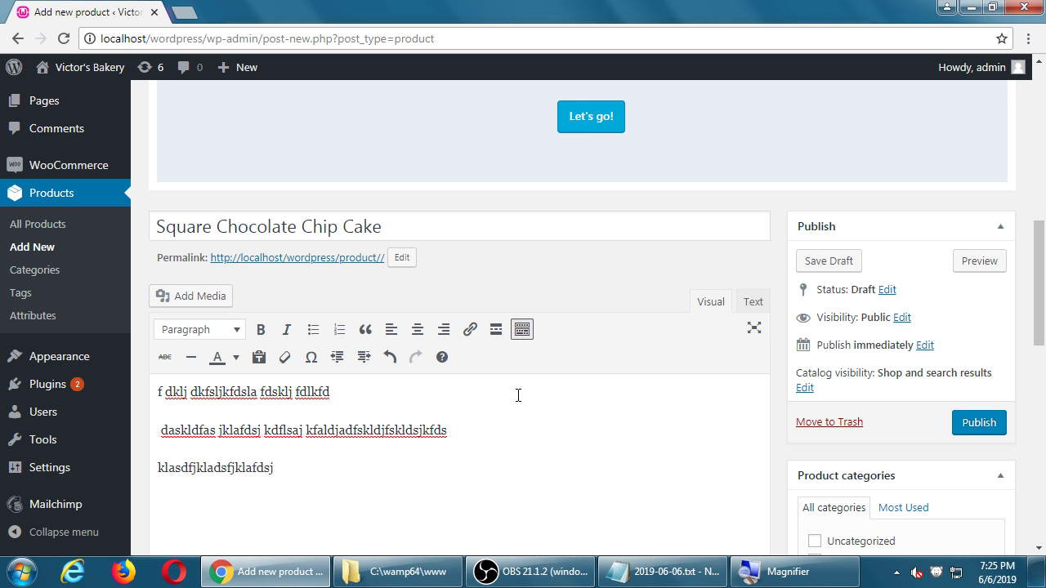
- Assign the product to the Cakes category and add a new category named "Sugar-Free" without a parent
{"action": "scroll", "coordinate": [518, 394], "scroll_direction": "down", "scroll_amount": 2}
{"action": "left_click", "coordinate": [816, 433]}
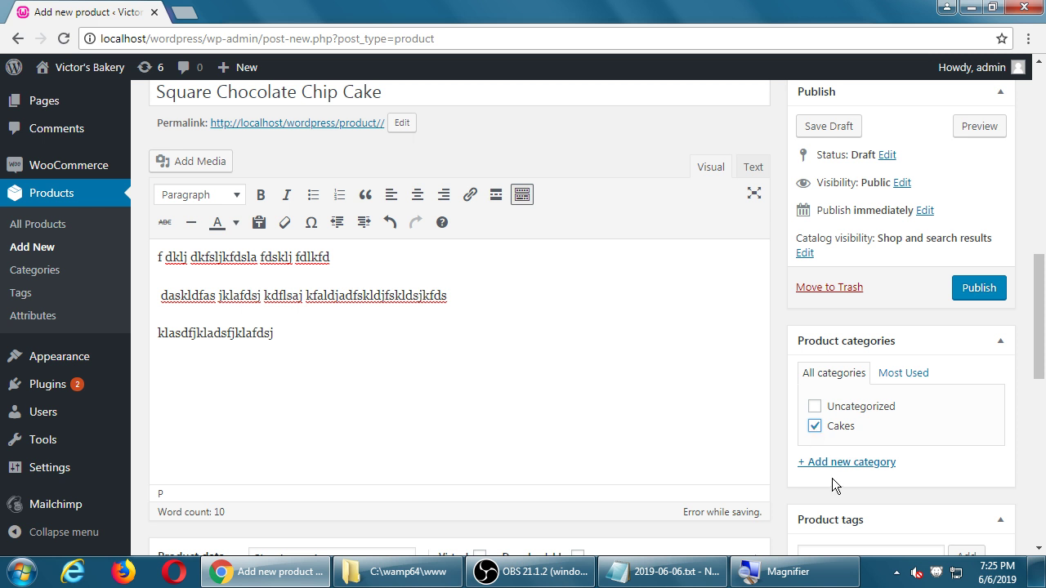
{"action": "left_click", "coordinate": [835, 462]}
{"action": "type", "text": "Sugar-Free"}
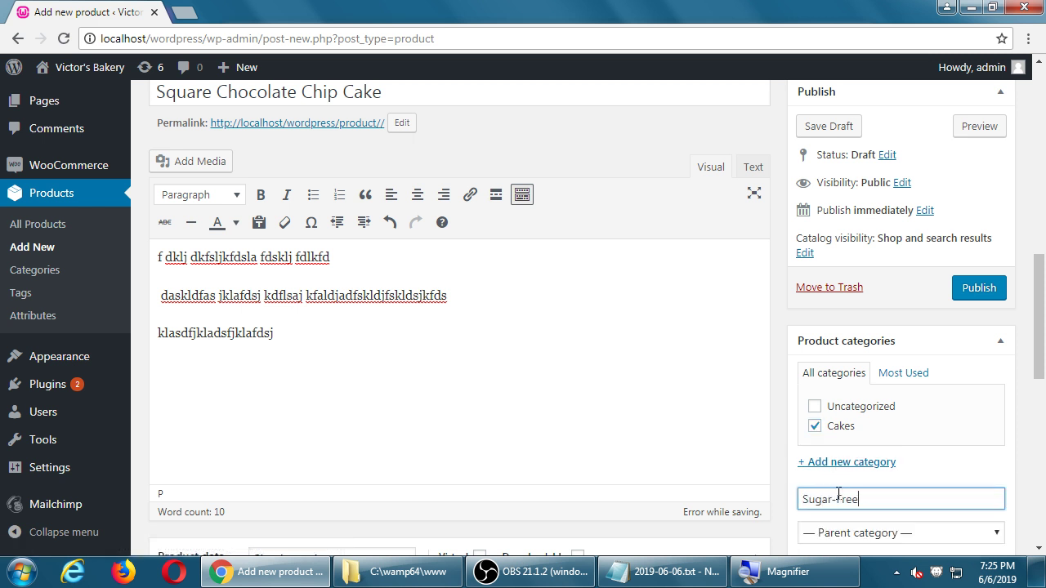
{"action": "key", "text": "super+plus"}
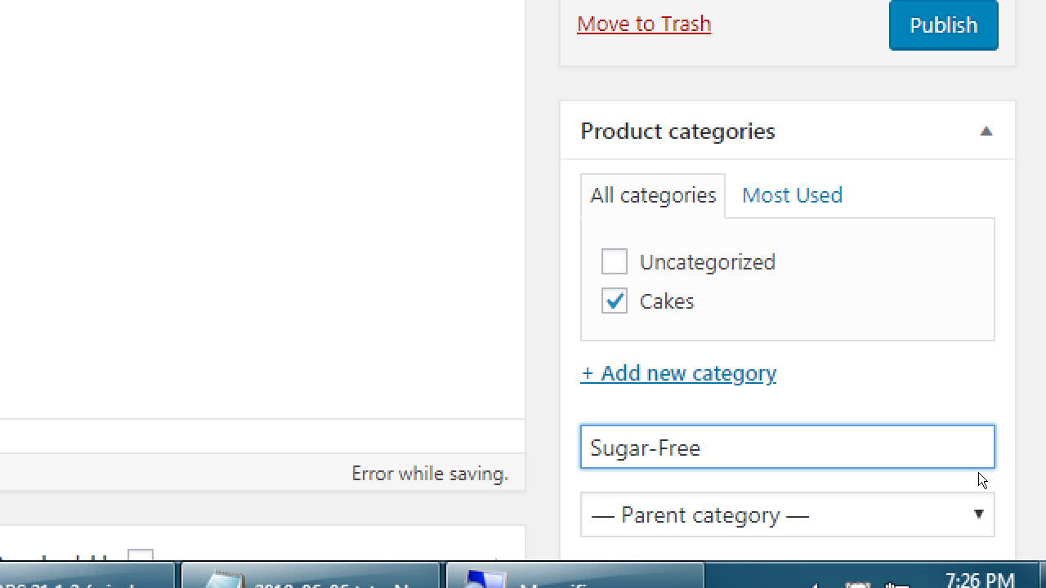
{"action": "scroll", "coordinate": [978, 472], "scroll_direction": "down", "scroll_amount": 1}
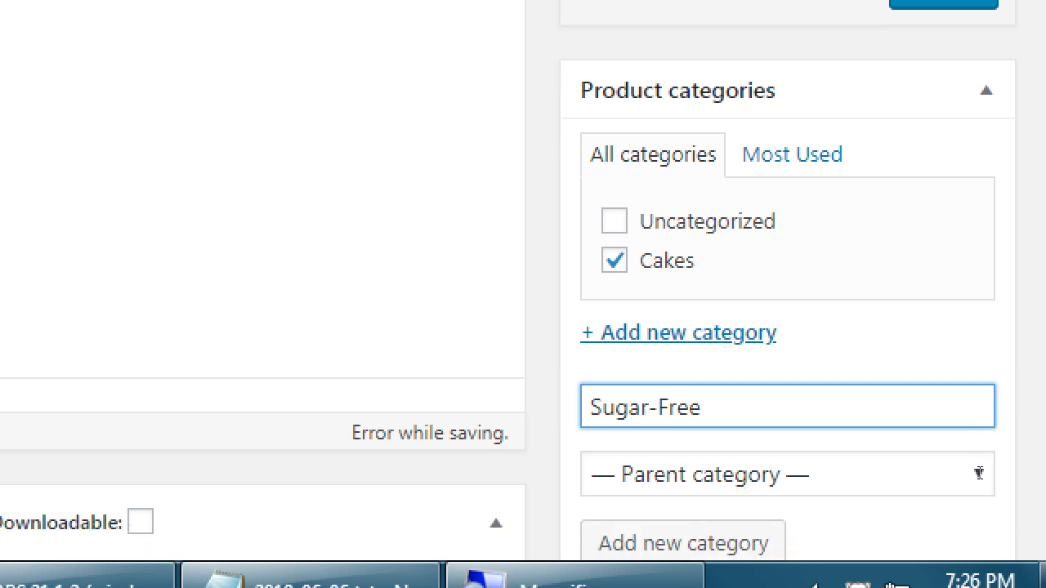
{"action": "scroll", "coordinate": [978, 474], "scroll_direction": "down", "scroll_amount": 3}
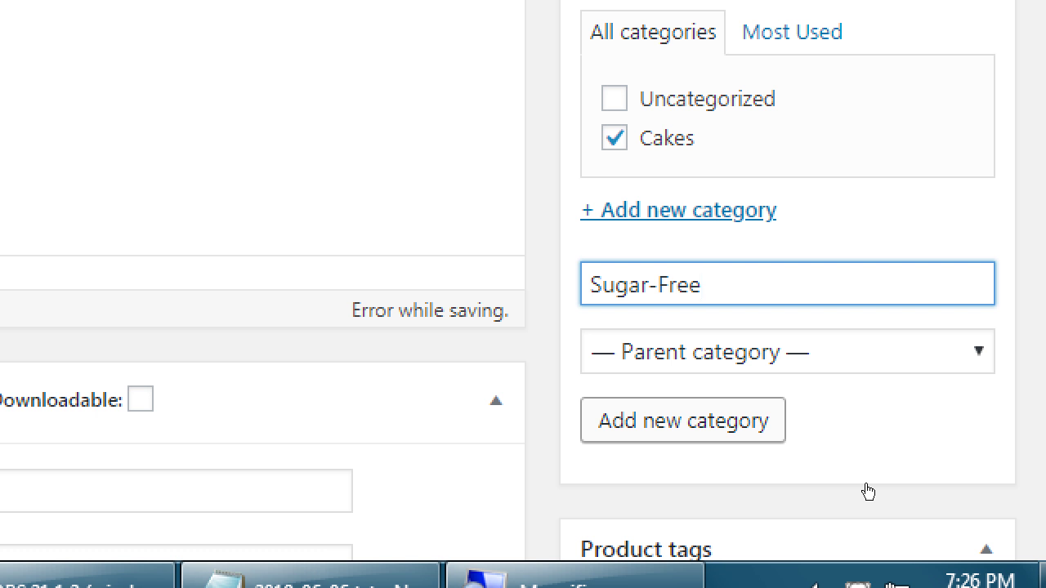
{"action": "key", "text": "Return"}
{"action": "key", "text": "Return"}
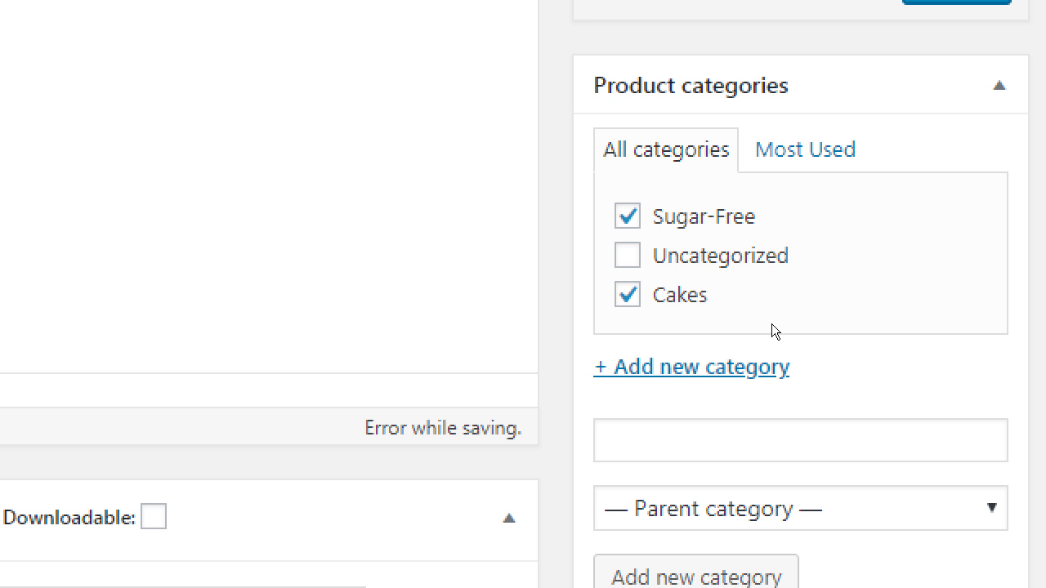
- Switch to the Notepad notes and append the lines "Categories - the big ideas" and "Tags - the little details" after a blank line
{"action": "scroll", "coordinate": [771, 317], "scroll_direction": "down", "scroll_amount": 2}
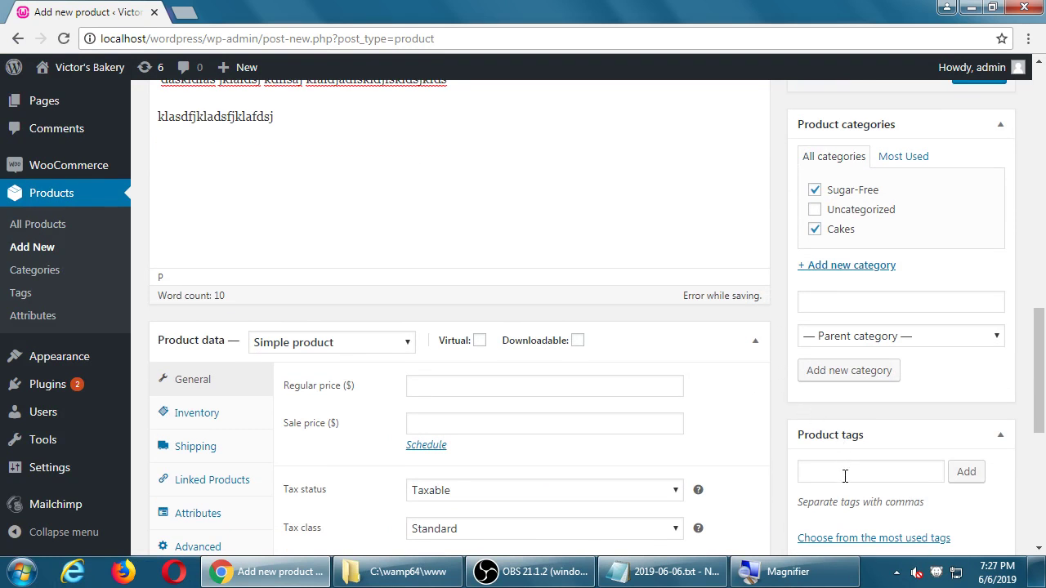
{"action": "scroll", "coordinate": [845, 477], "scroll_direction": "down", "scroll_amount": 2}
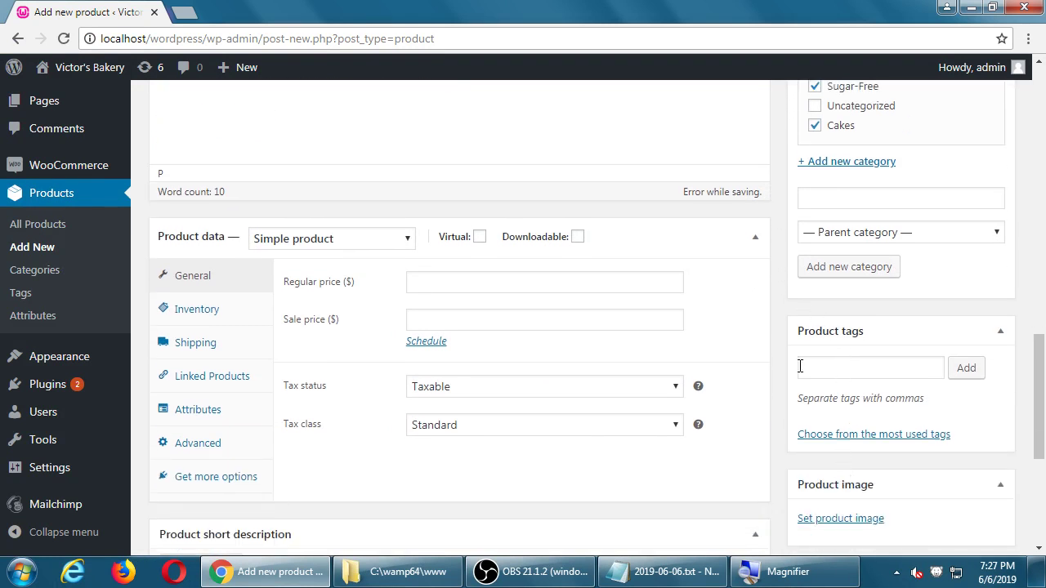
{"action": "left_click", "coordinate": [662, 572]}
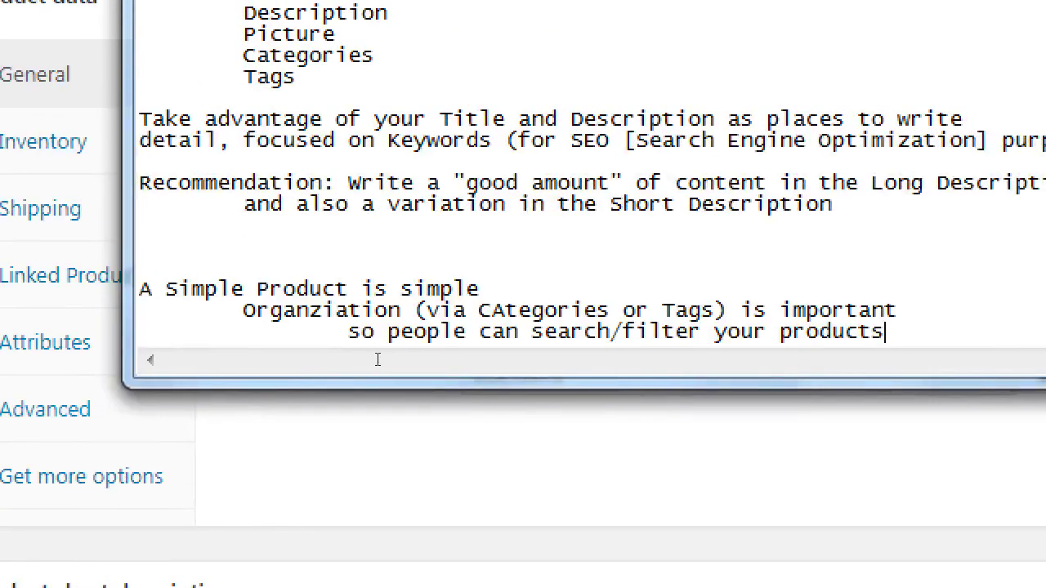
{"action": "key", "text": "Return"}
{"action": "key", "text": "Return"}
{"action": "type", "text": "Catego"}
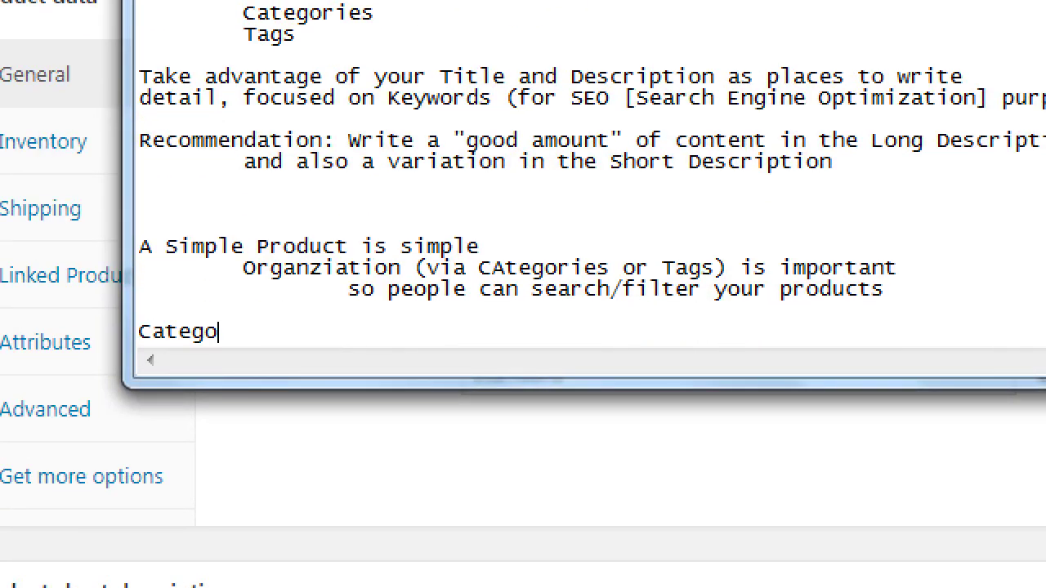
{"action": "type", "text": "ries - the big "}
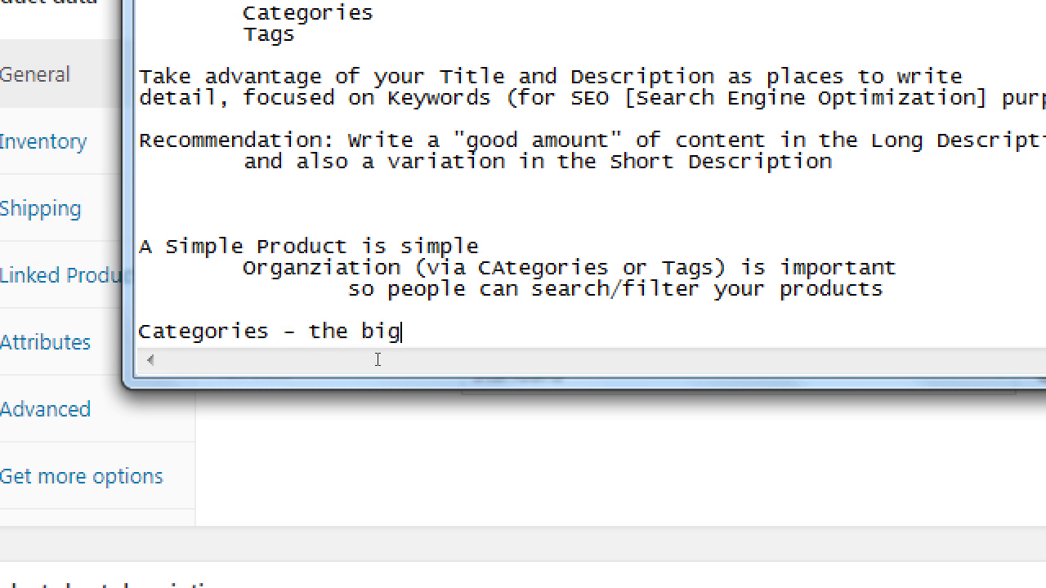
{"action": "type", "text": "ideas"}
{"action": "key", "text": "Return"}
{"action": "type", "text": "Tags - the little de"}
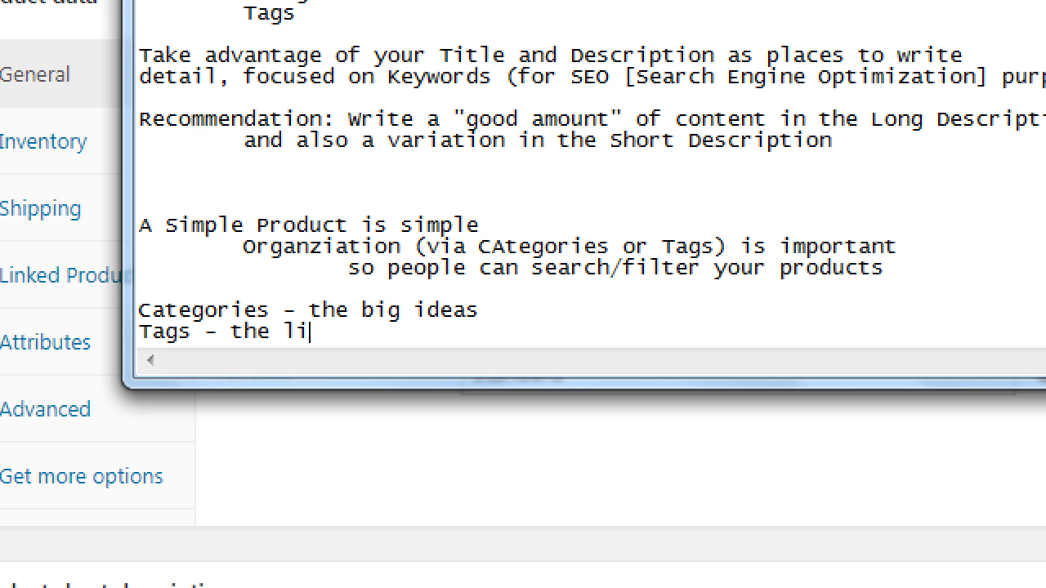
{"action": "type", "text": "tails"}
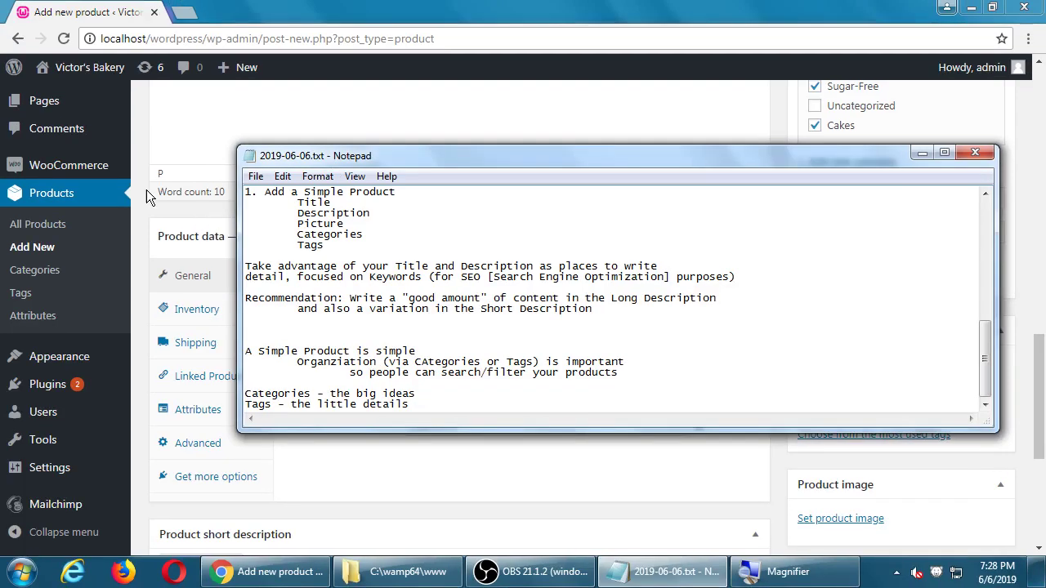
- Return to the new product page in Chrome and add the product tag "Vegan"
{"action": "left_click", "coordinate": [145, 177]}
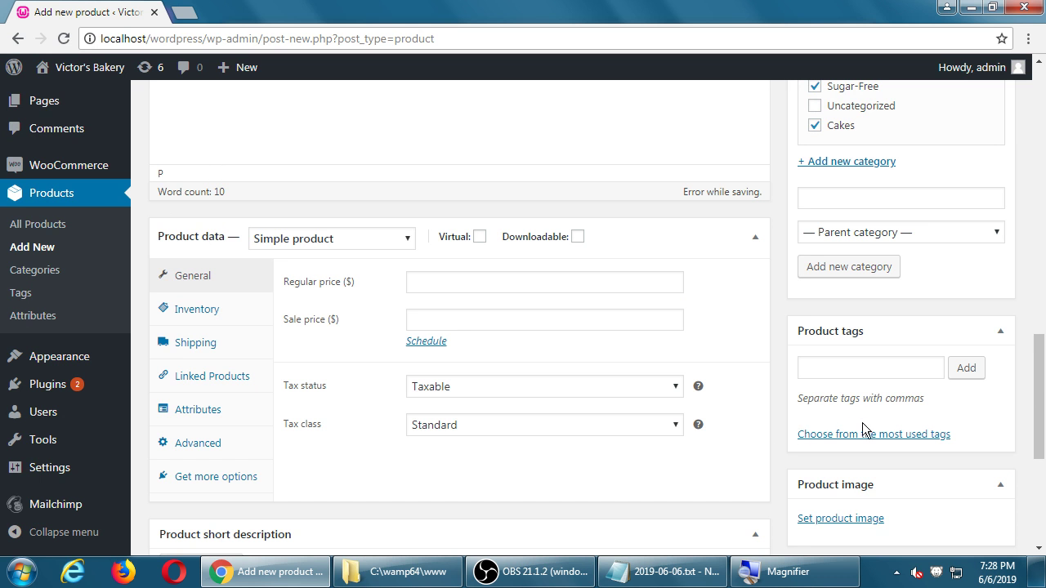
{"action": "left_click", "coordinate": [835, 370]}
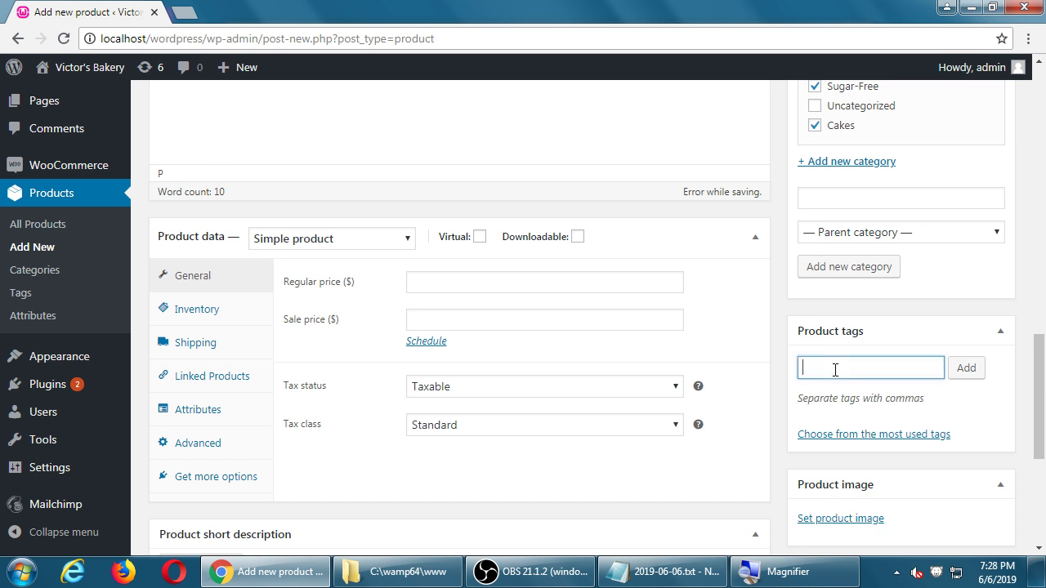
{"action": "type", "text": "Vegan"}
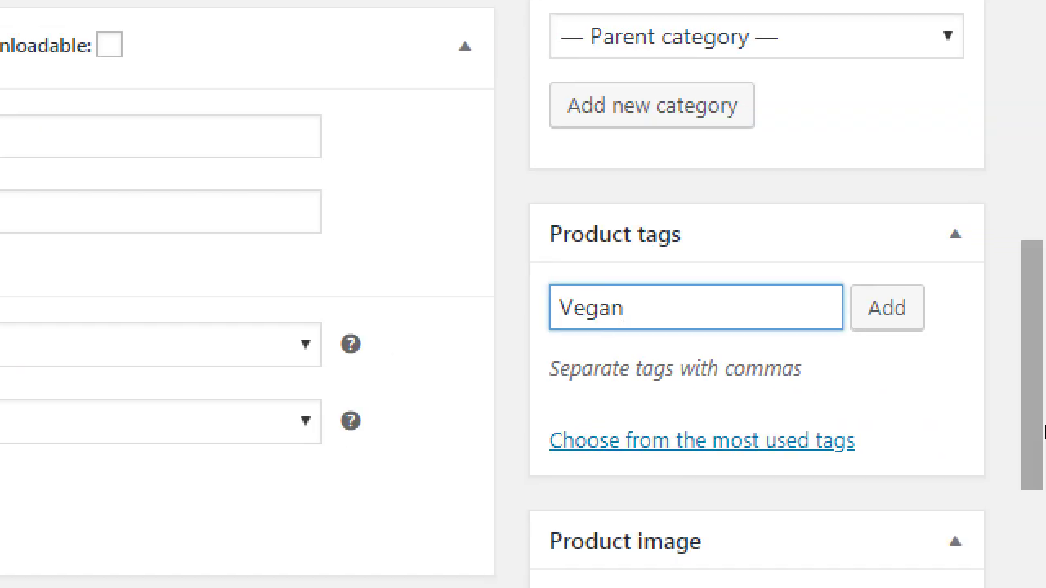
{"action": "key", "text": "Return"}
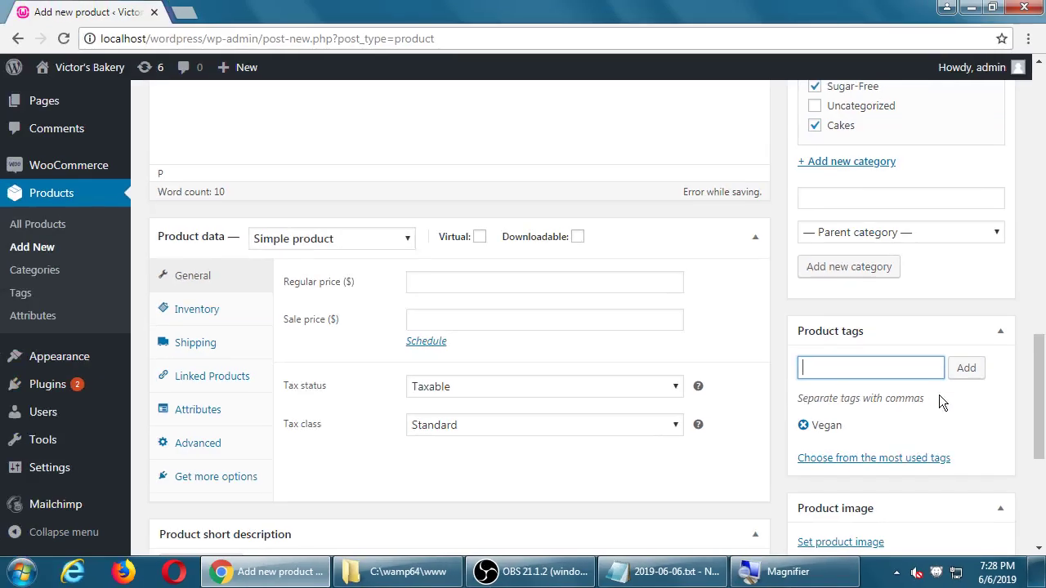
- Upload Chrysanthemum.jpg from the Sample Pictures folder and set it as the product image
{"action": "scroll", "coordinate": [964, 396], "scroll_direction": "down", "scroll_amount": 1}
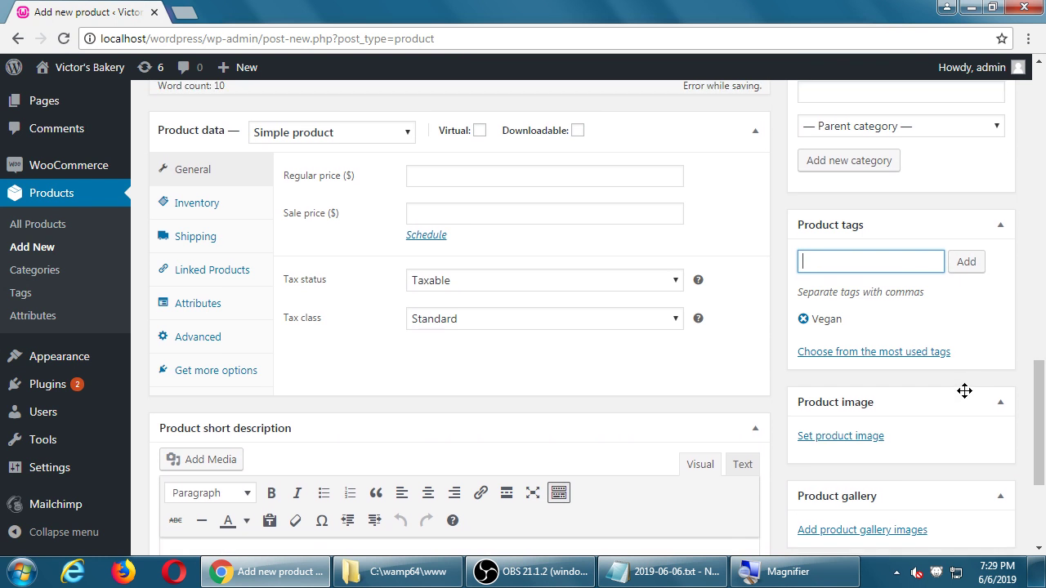
{"action": "left_click", "coordinate": [836, 441]}
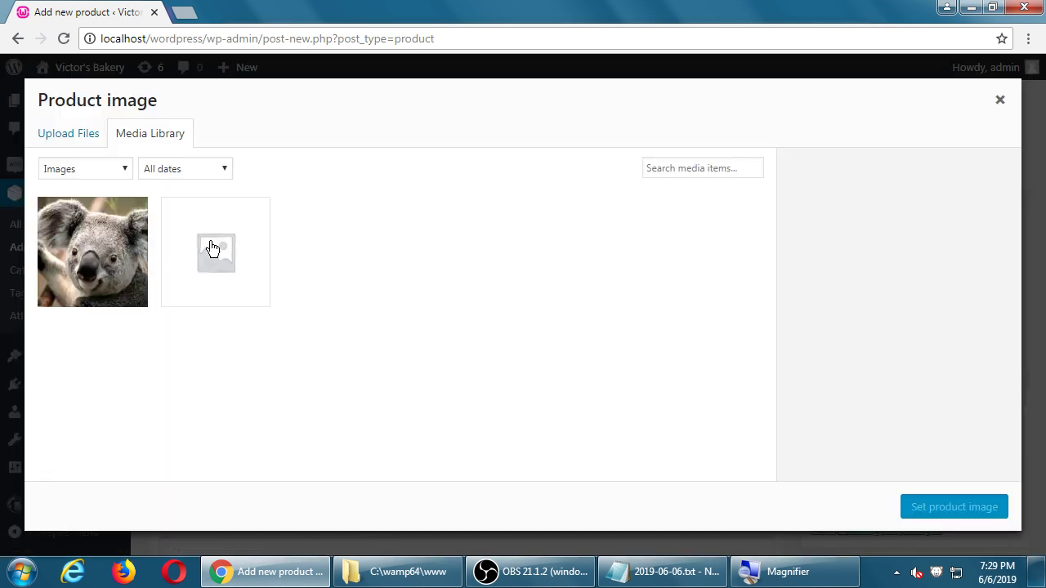
{"action": "left_click", "coordinate": [51, 139]}
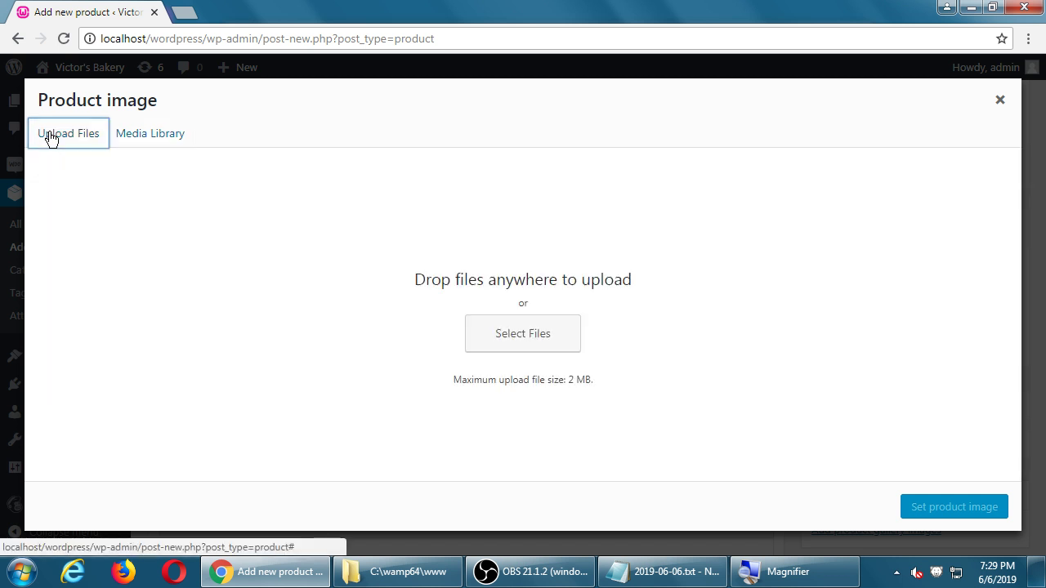
{"action": "left_click", "coordinate": [526, 338]}
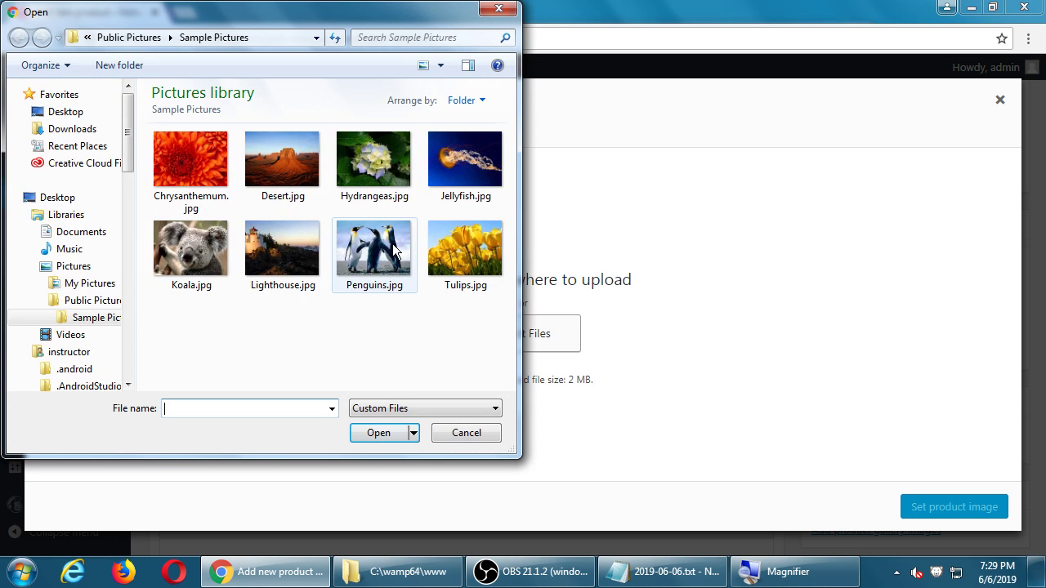
{"action": "double_click", "coordinate": [200, 169]}
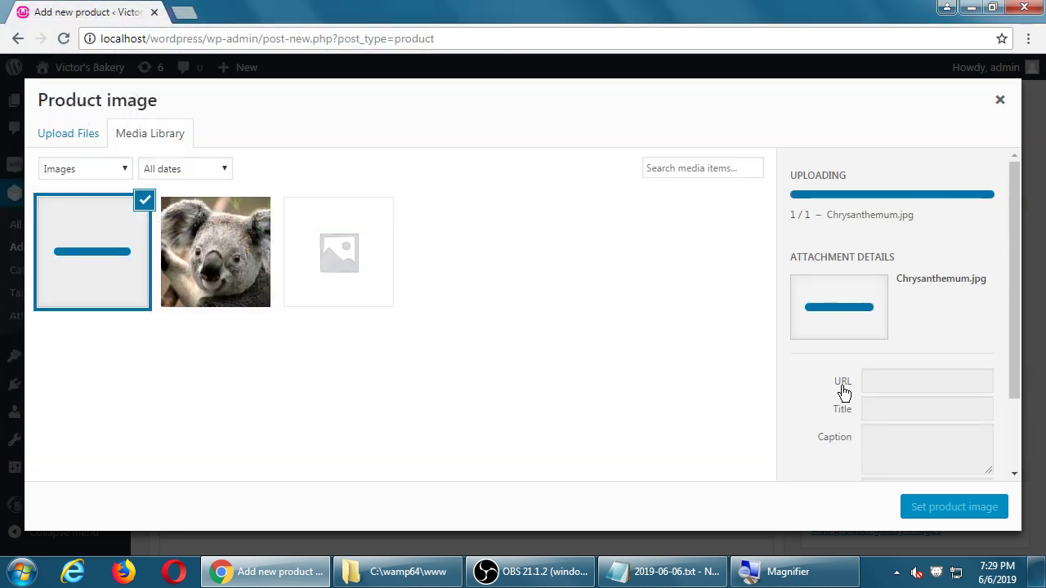
{"action": "left_click", "coordinate": [949, 510]}
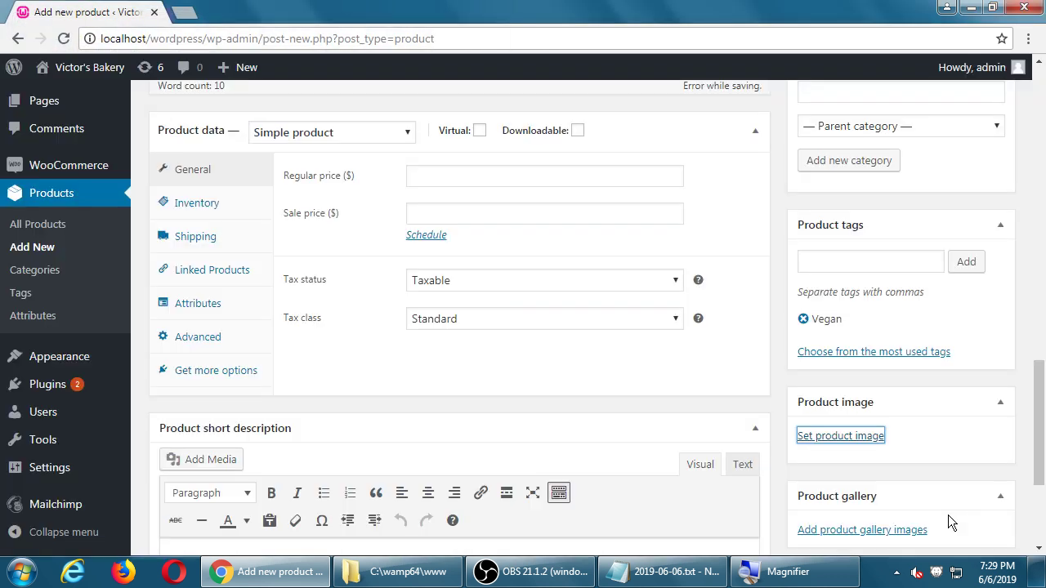
- Set the product's regular price to 14 and its sale price to 11 dollars
{"action": "scroll", "coordinate": [781, 397], "scroll_direction": "down", "scroll_amount": 3}
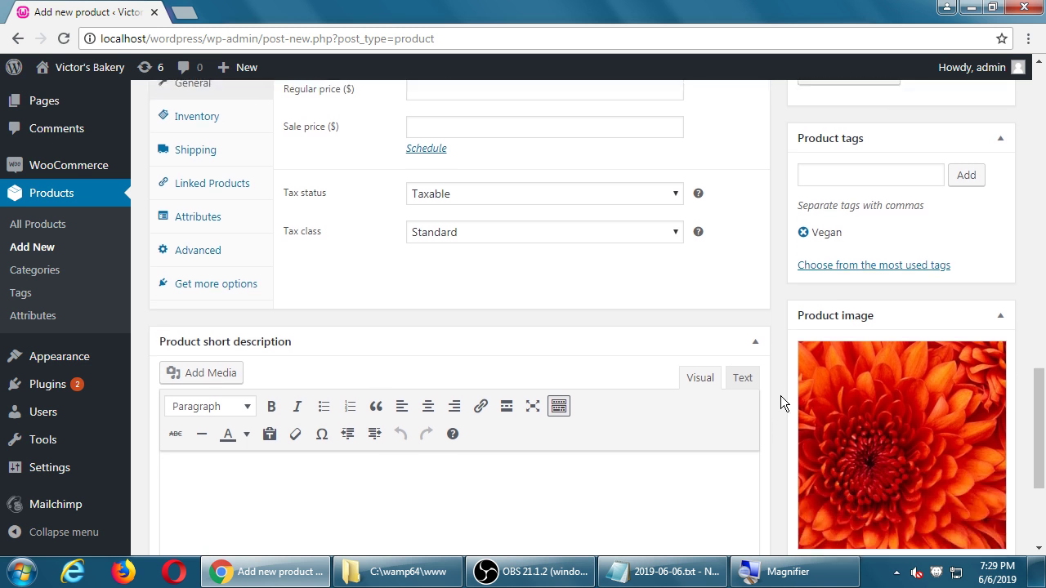
{"action": "scroll", "coordinate": [780, 395], "scroll_direction": "down", "scroll_amount": 2}
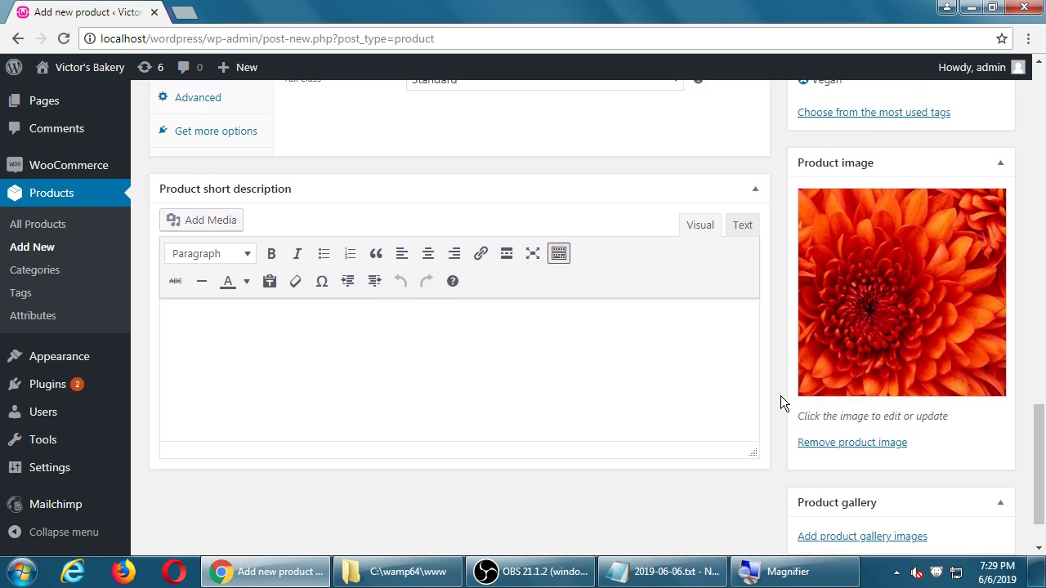
{"action": "scroll", "coordinate": [780, 395], "scroll_direction": "up", "scroll_amount": 3}
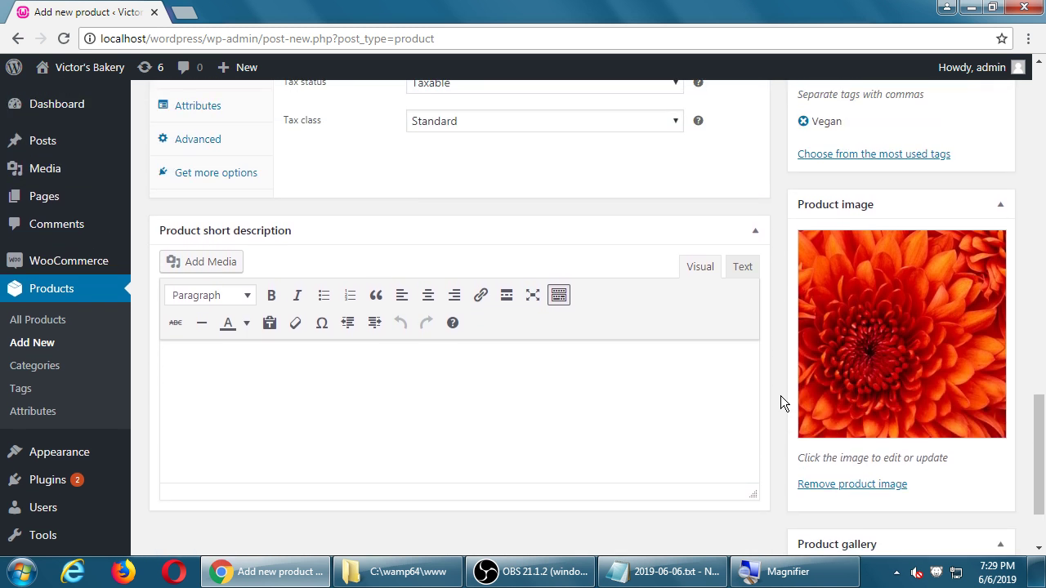
{"action": "scroll", "coordinate": [780, 396], "scroll_direction": "up", "scroll_amount": 2}
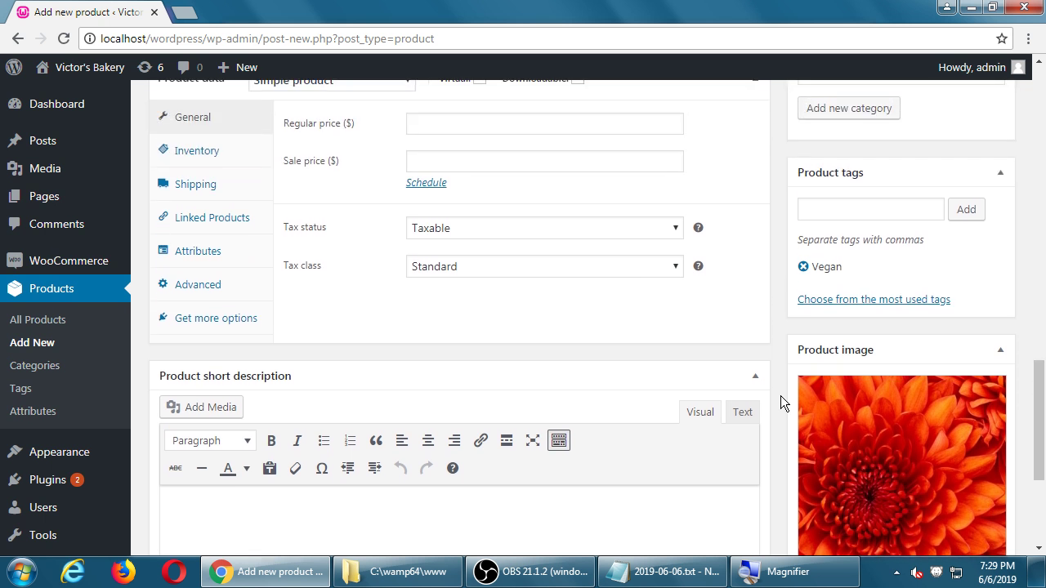
{"action": "scroll", "coordinate": [781, 395], "scroll_direction": "down", "scroll_amount": 5}
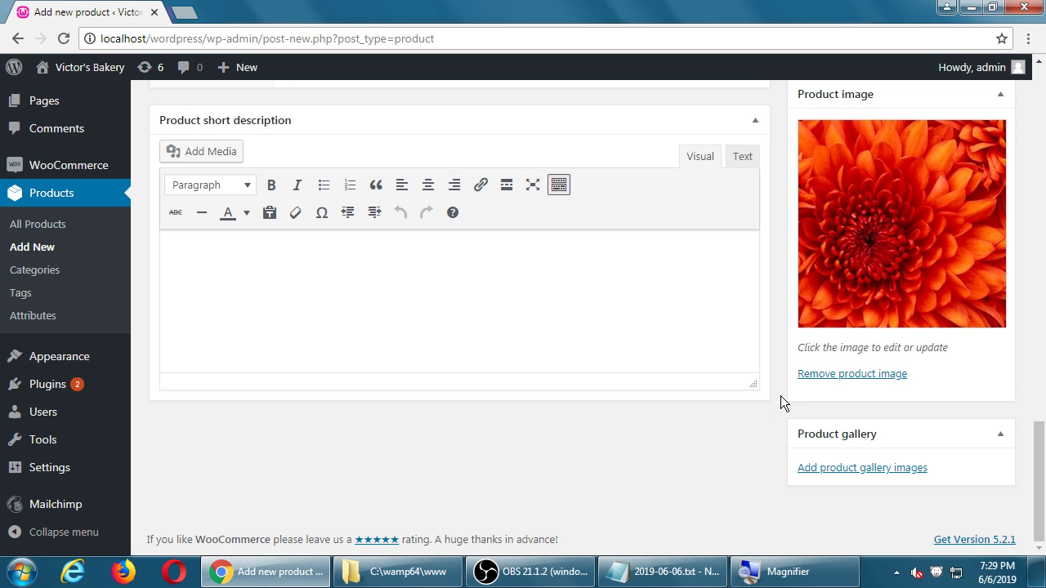
{"action": "scroll", "coordinate": [781, 395], "scroll_direction": "up", "scroll_amount": 5}
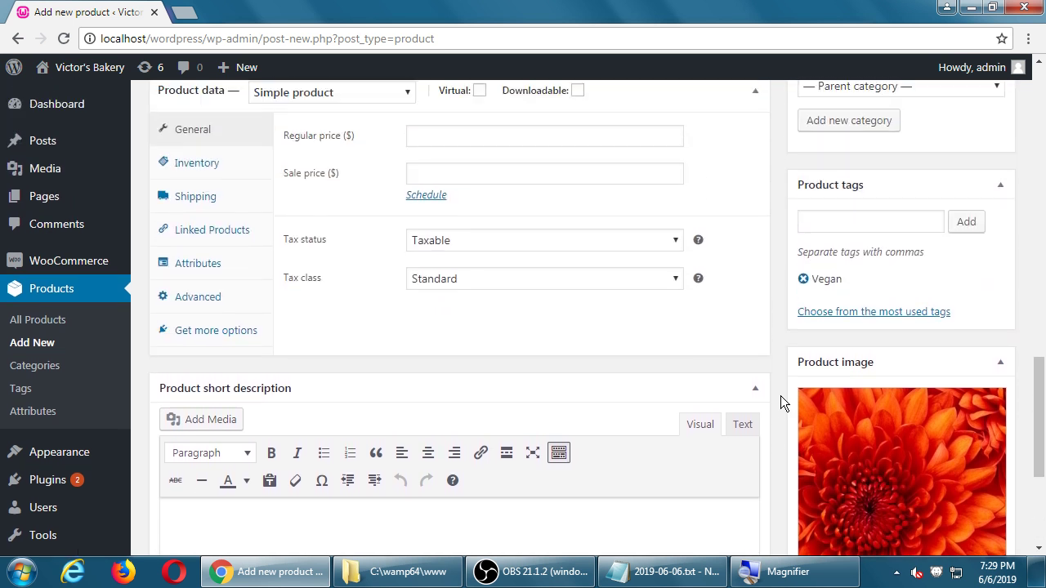
{"action": "scroll", "coordinate": [780, 396], "scroll_direction": "up", "scroll_amount": 3}
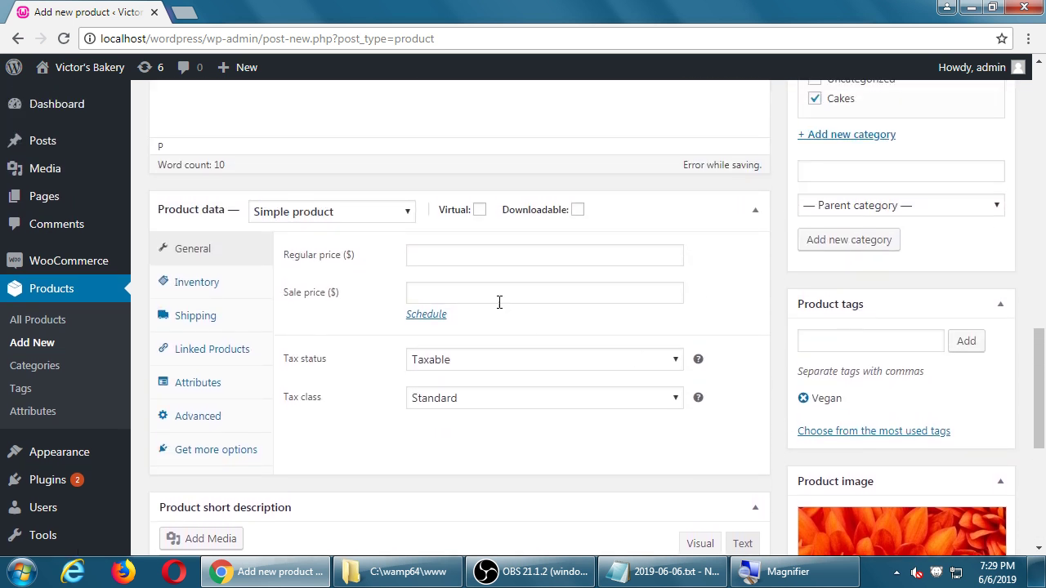
{"action": "left_click", "coordinate": [443, 256]}
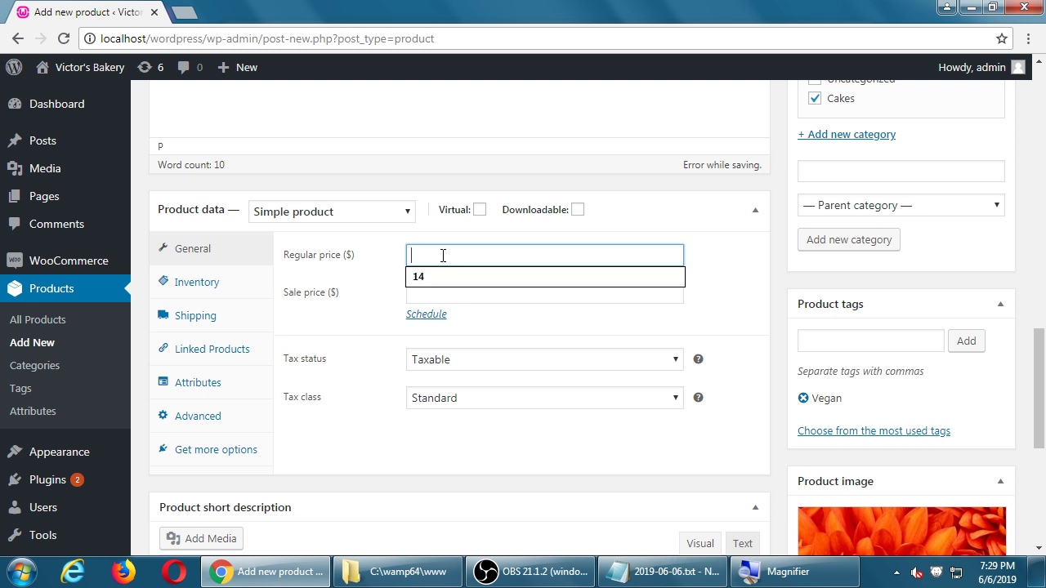
{"action": "type", "text": "14"}
{"action": "key", "text": "Tab"}
{"action": "type", "text": "11"}
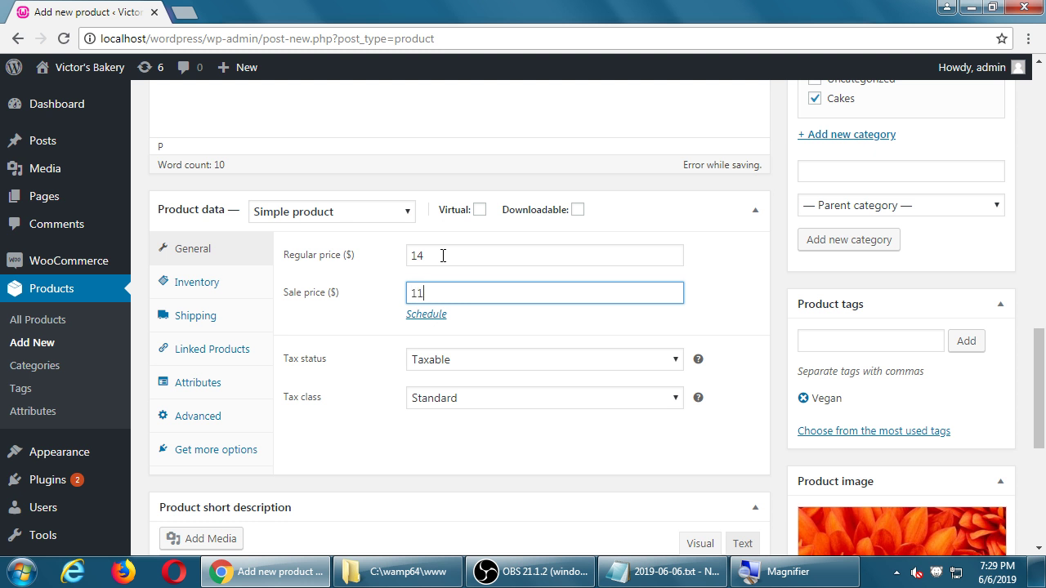
{"action": "key", "text": "Tab"}
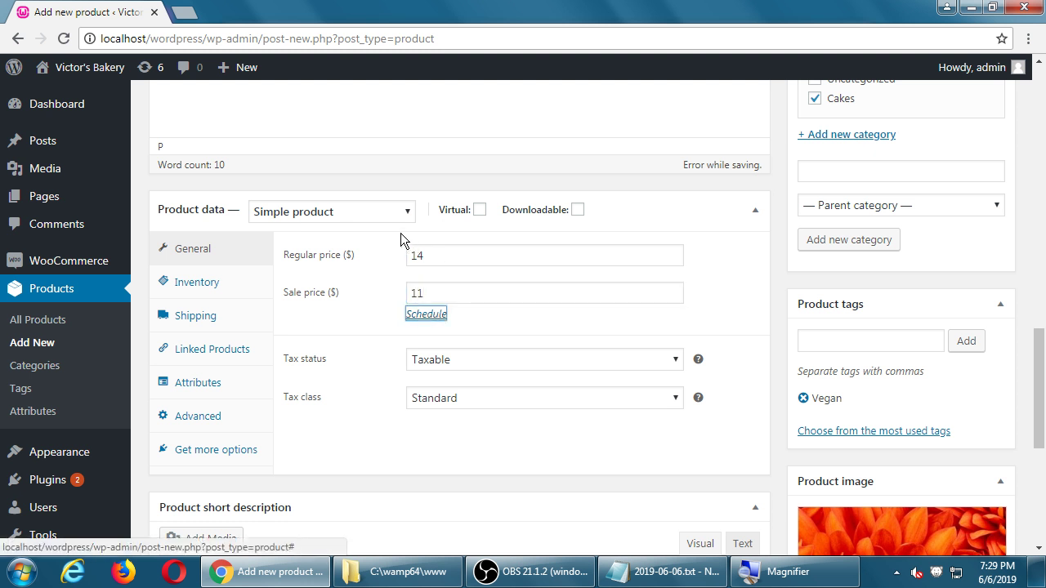
- Enable stock management at product level in the product's inventory settings
{"action": "left_click", "coordinate": [395, 182]}
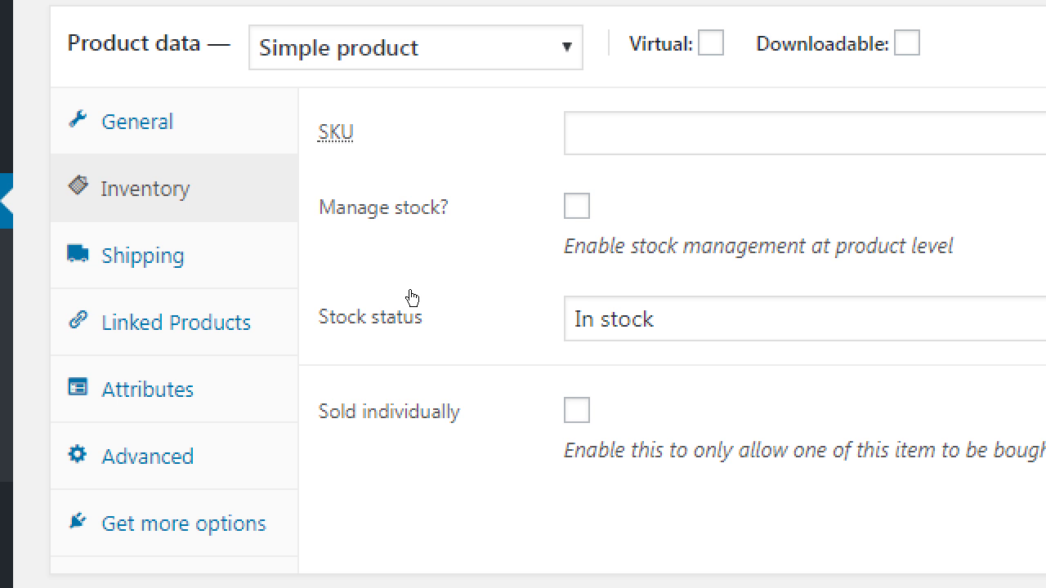
{"action": "key", "text": "space"}
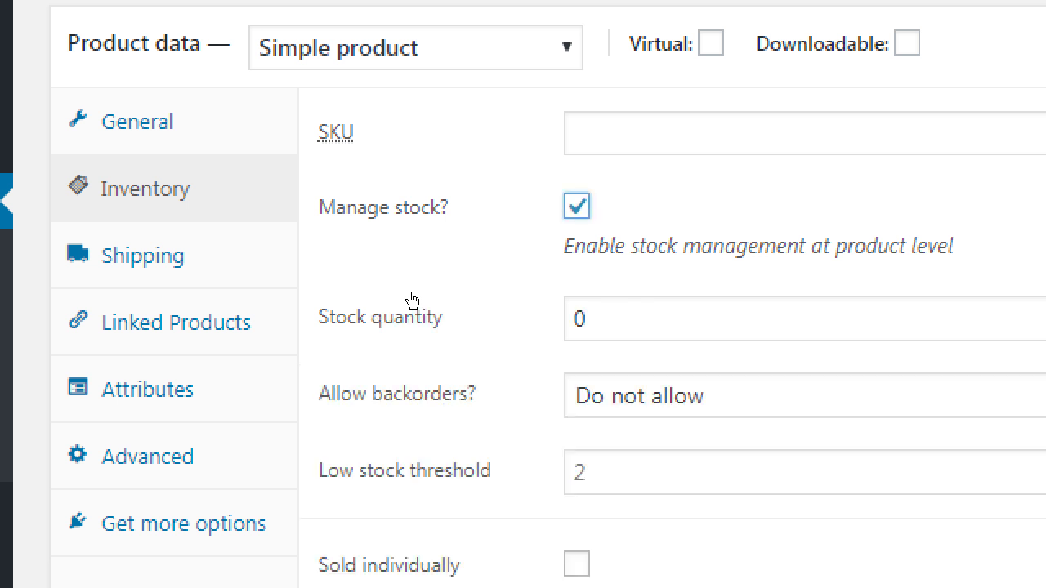
- Set the product's stock quantity to 12
{"action": "left_click", "coordinate": [418, 329]}
{"action": "key", "text": "ctrl+a"}
{"action": "type", "text": "12"}
{"action": "key", "text": "Tab"}
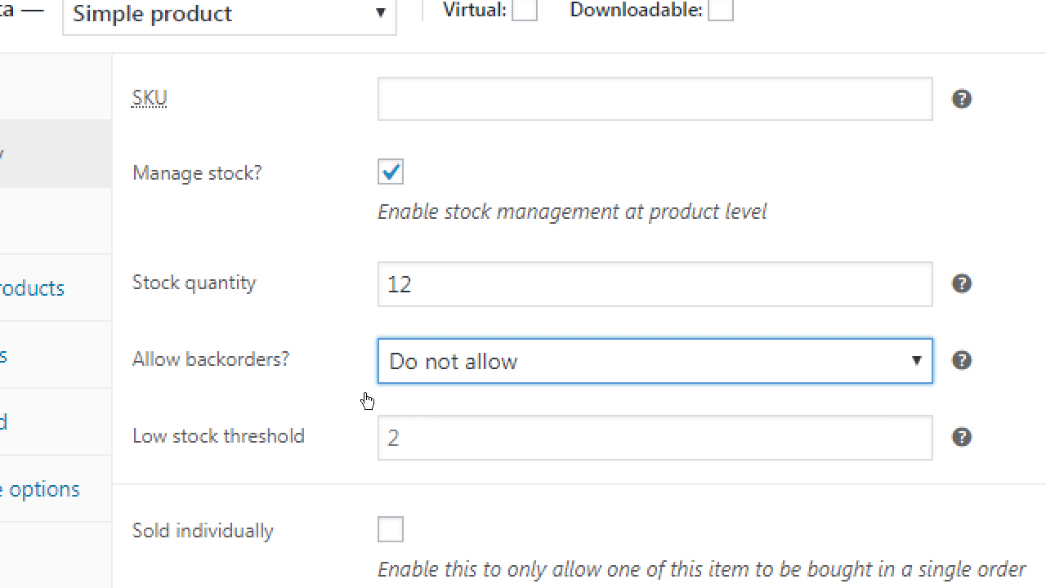
- Review the backorder options and their help text, leaving backorders set to Do not allow
{"action": "left_click", "coordinate": [445, 381]}
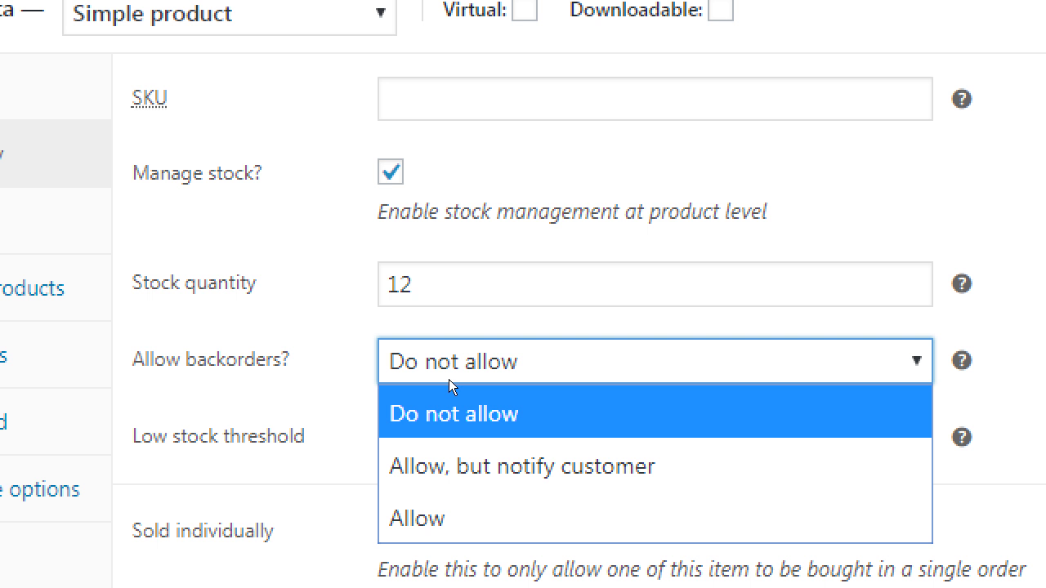
{"action": "left_click", "coordinate": [453, 380]}
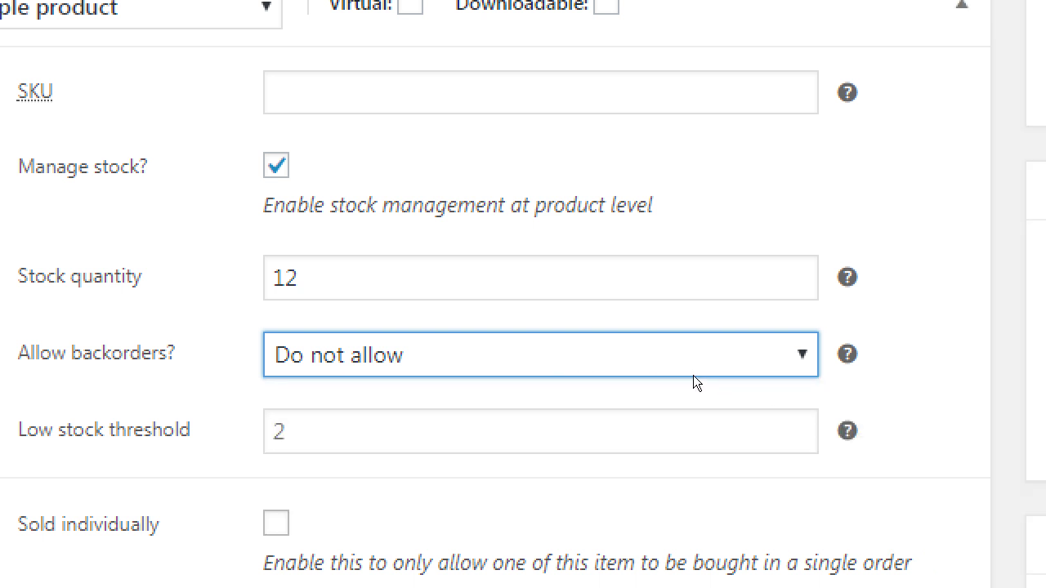
{"action": "mouse_move", "coordinate": [697, 382]}
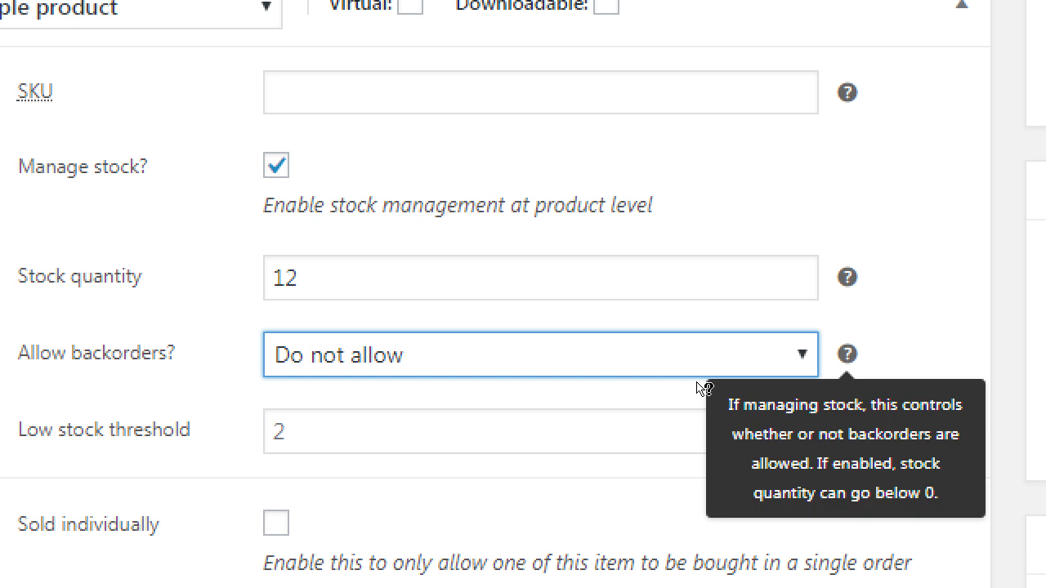
{"action": "left_click", "coordinate": [506, 395]}
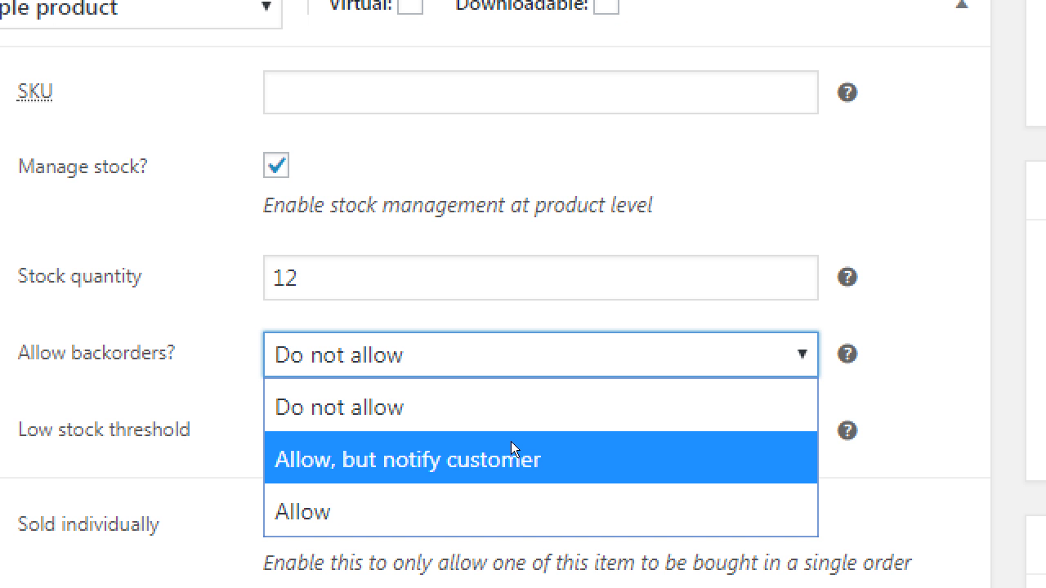
{"action": "key", "text": "Down"}
{"action": "key", "text": "Return"}
{"action": "left_click", "coordinate": [481, 372]}
{"action": "left_click", "coordinate": [450, 408]}
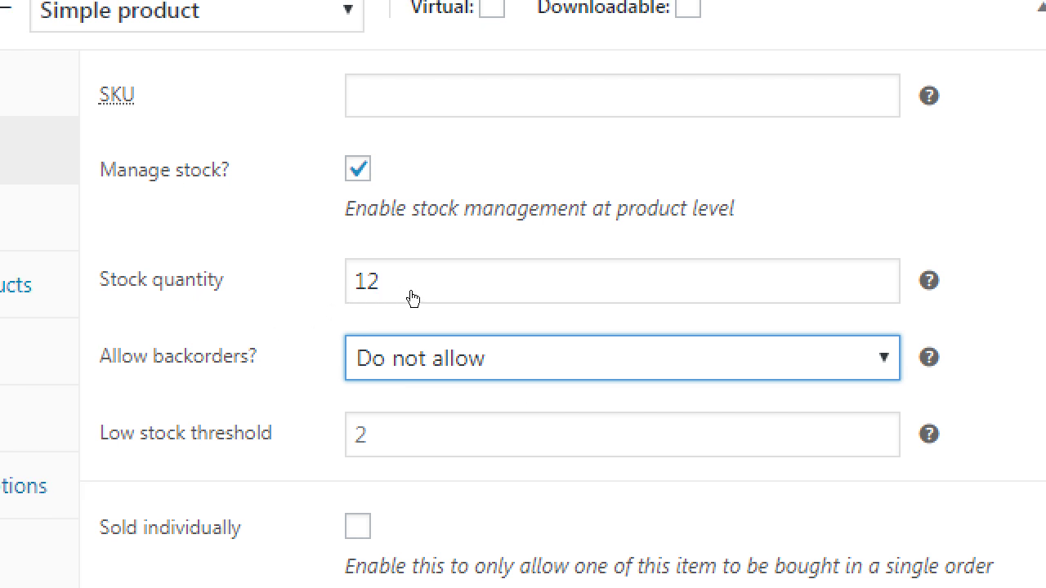
- Turn off stock management at product level in the inventory settings
{"action": "key", "text": "shift+Tab"}
{"action": "key", "text": "shift+Tab"}
{"action": "key", "text": "space"}
{"action": "key", "text": "space"}
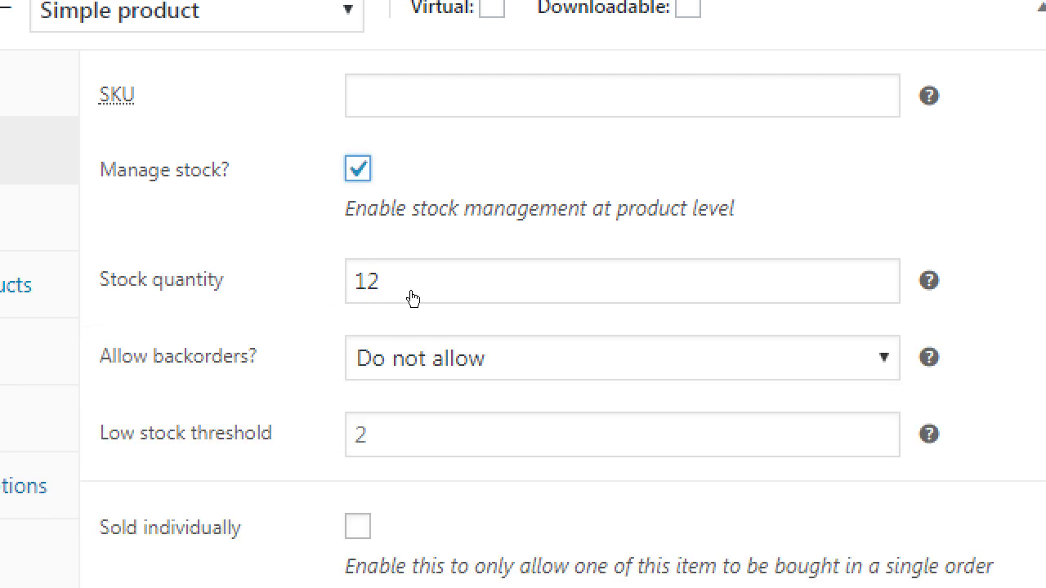
{"action": "key", "text": "space"}
{"action": "key", "text": "space"}
{"action": "scroll", "coordinate": [416, 304], "scroll_direction": "down", "scroll_amount": 3}
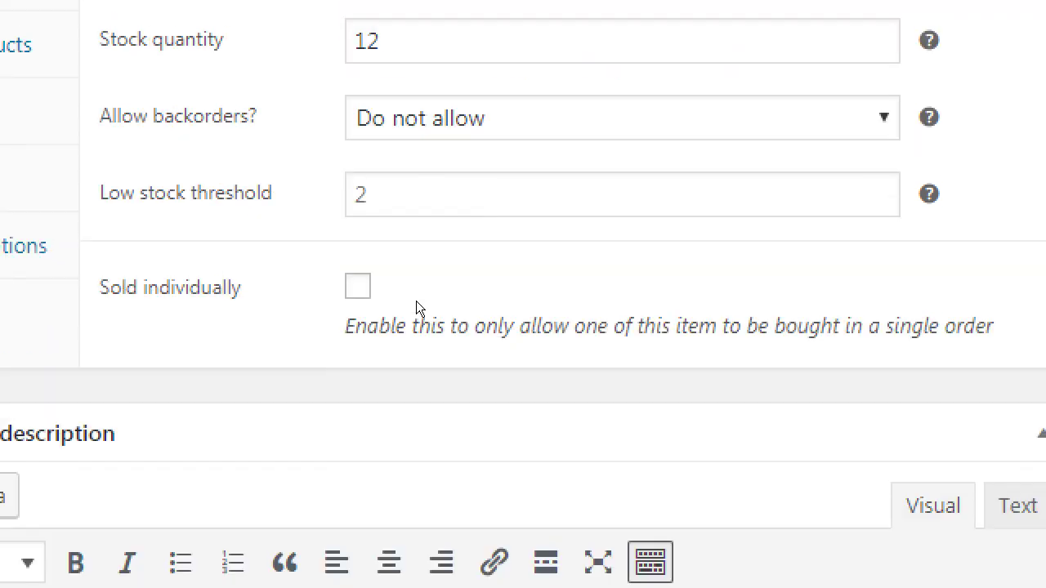
{"action": "scroll", "coordinate": [416, 303], "scroll_direction": "up", "scroll_amount": 1}
{"action": "scroll", "coordinate": [416, 304], "scroll_direction": "up", "scroll_amount": 2}
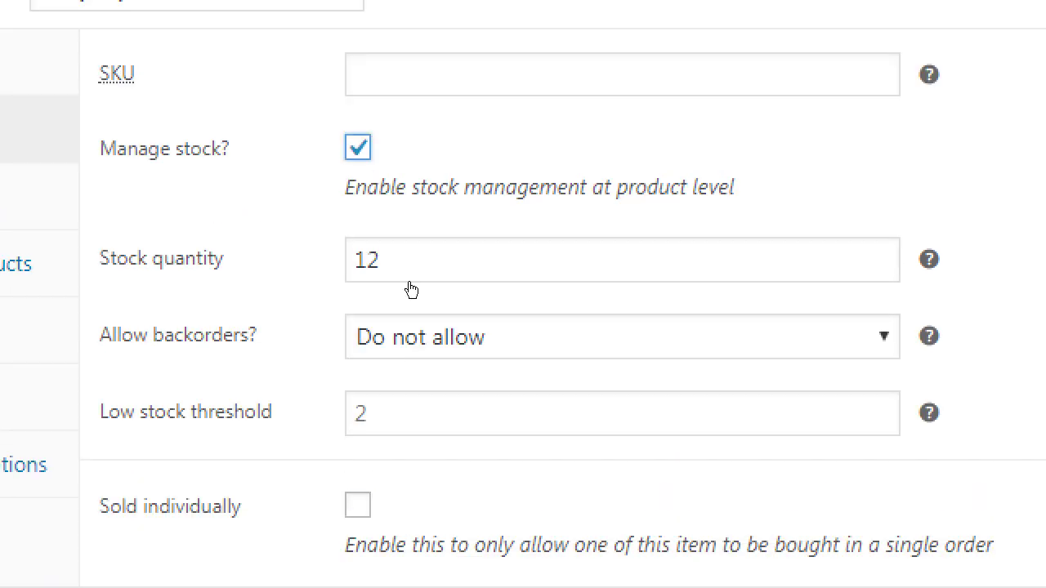
{"action": "key", "text": "space"}
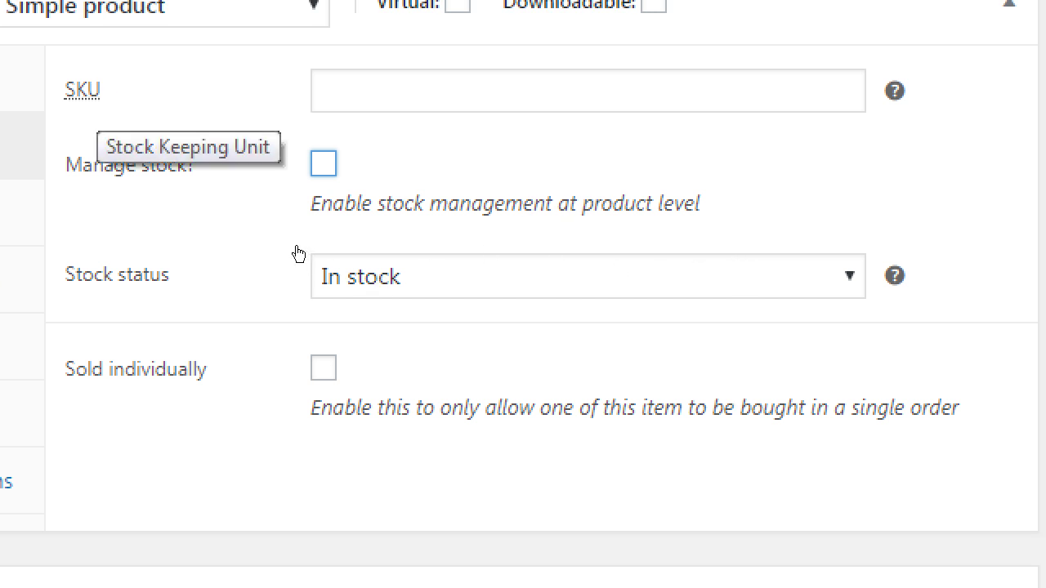
- Try ck-ch-001 as the product's SKU and clear the field again
{"action": "key", "text": "shift+Tab"}
{"action": "mouse_move", "coordinate": [701, 253]}
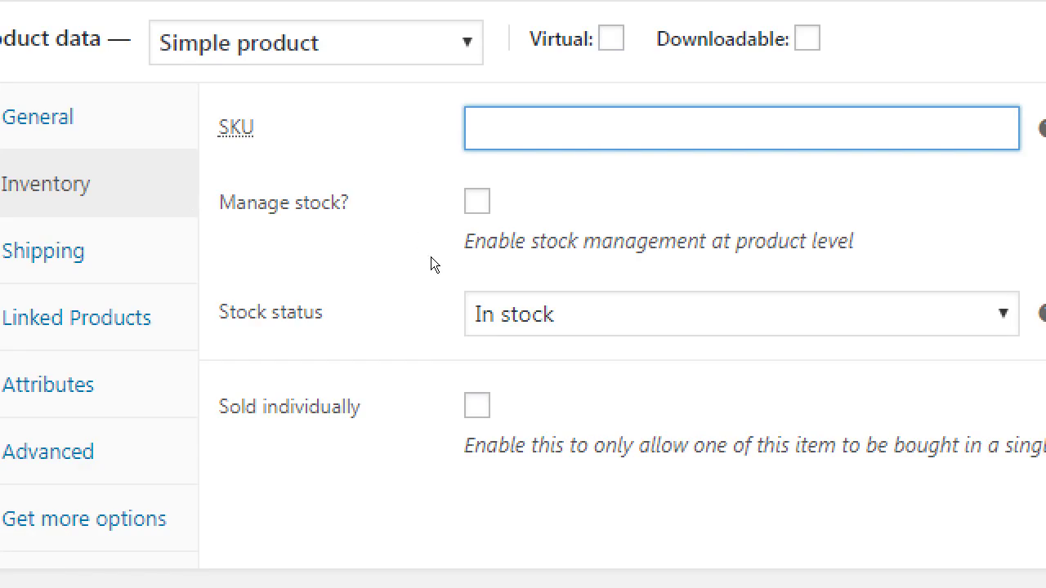
{"action": "type", "text": "ck-ch-001"}
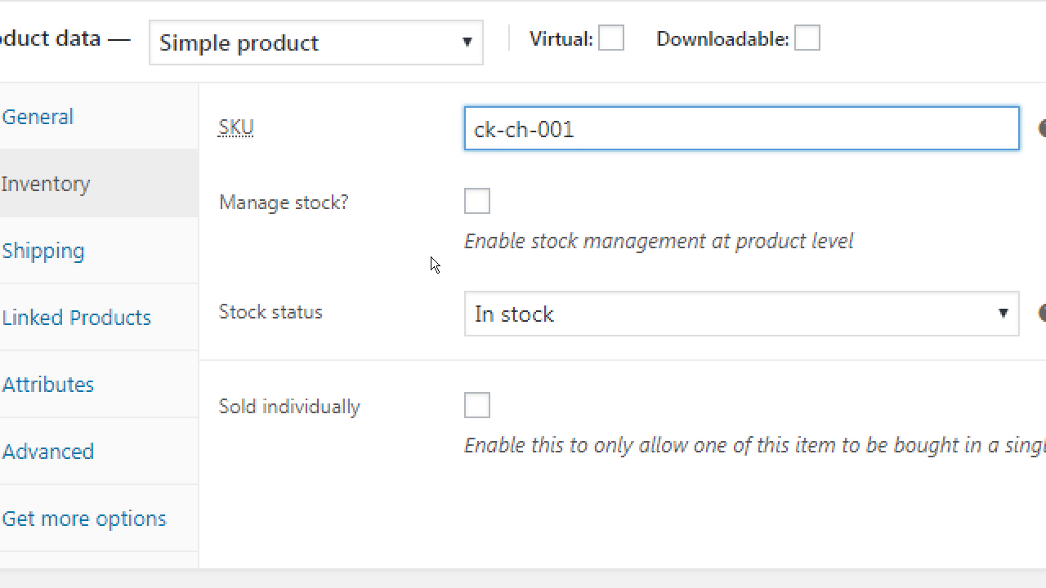
{"action": "key", "text": "ctrl+a"}
{"action": "key", "text": "BackSpace"}
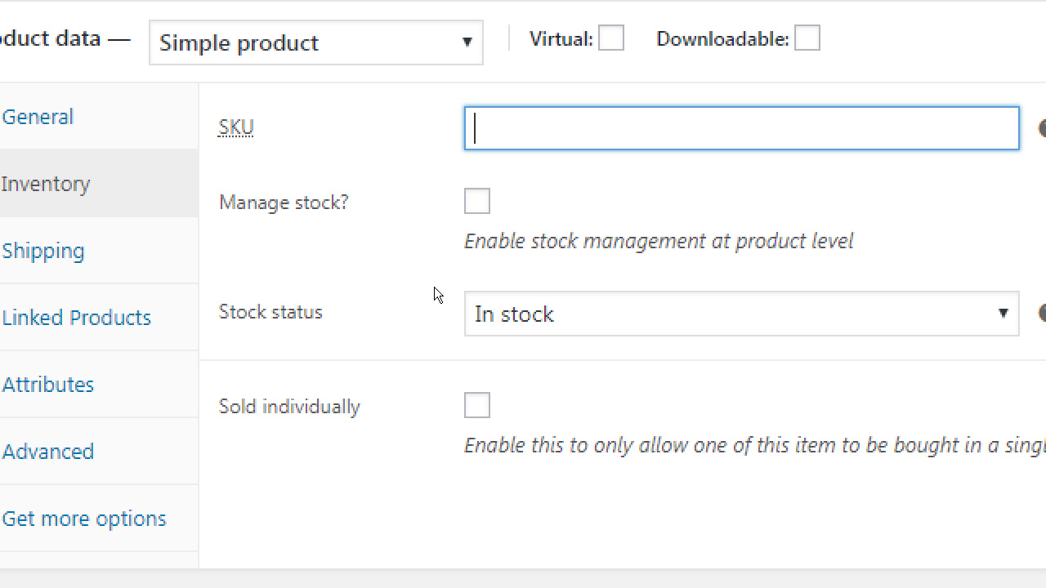
- Try the Out of stock status for the product and return it to In stock
{"action": "left_click", "coordinate": [470, 325]}
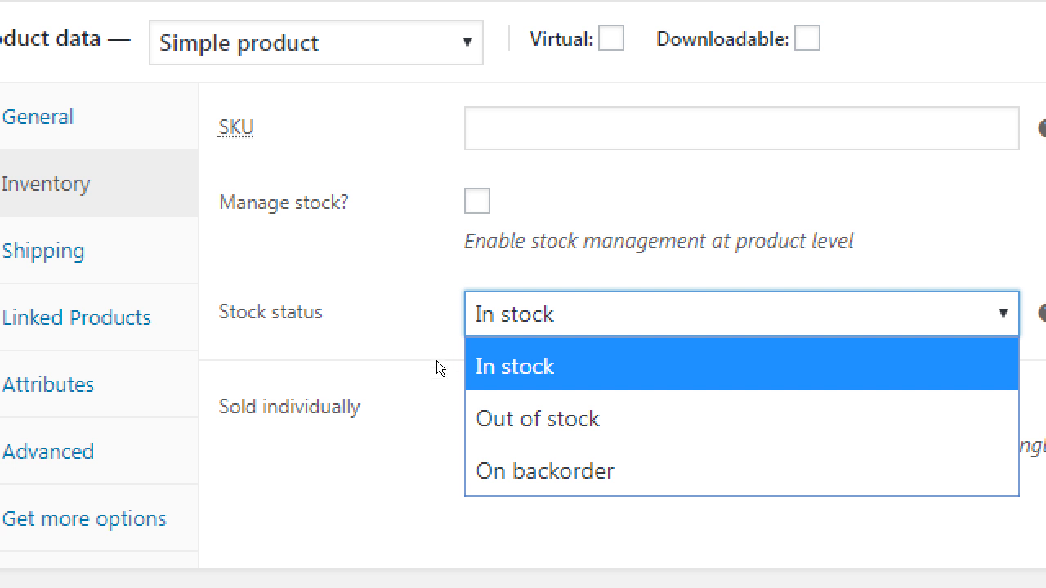
{"action": "key", "text": "Escape"}
{"action": "key", "text": "alt+Down"}
{"action": "key", "text": "Down"}
{"action": "key", "text": "Return"}
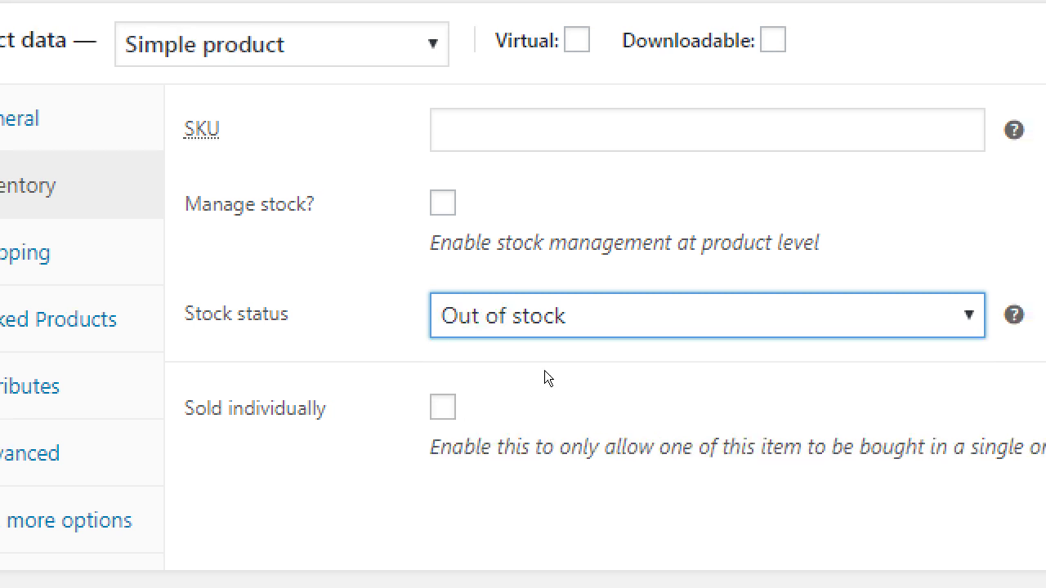
{"action": "key", "text": "alt+Down"}
{"action": "left_click", "coordinate": [456, 362]}
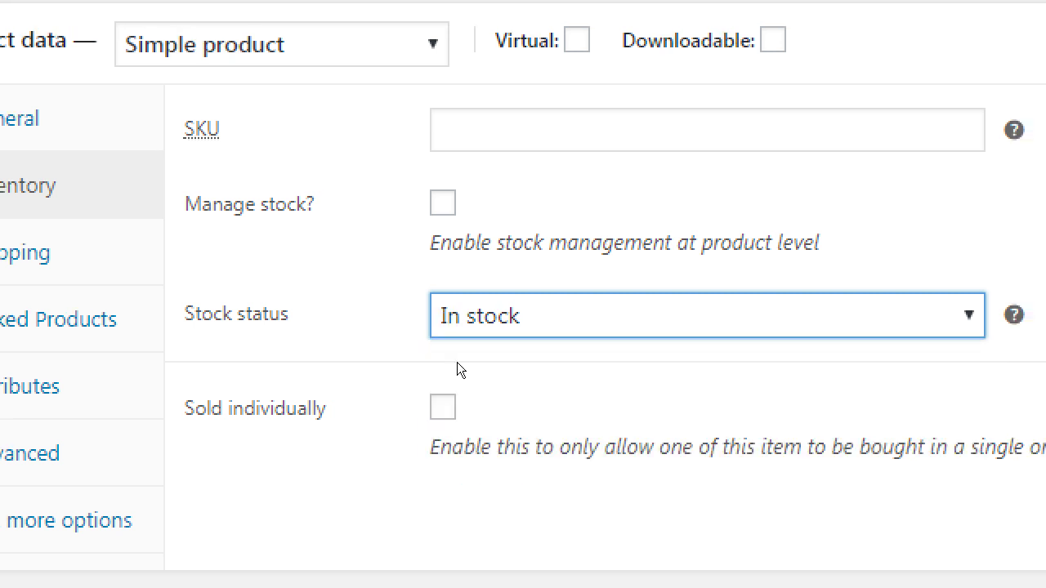
{"action": "left_click", "coordinate": [372, 408]}
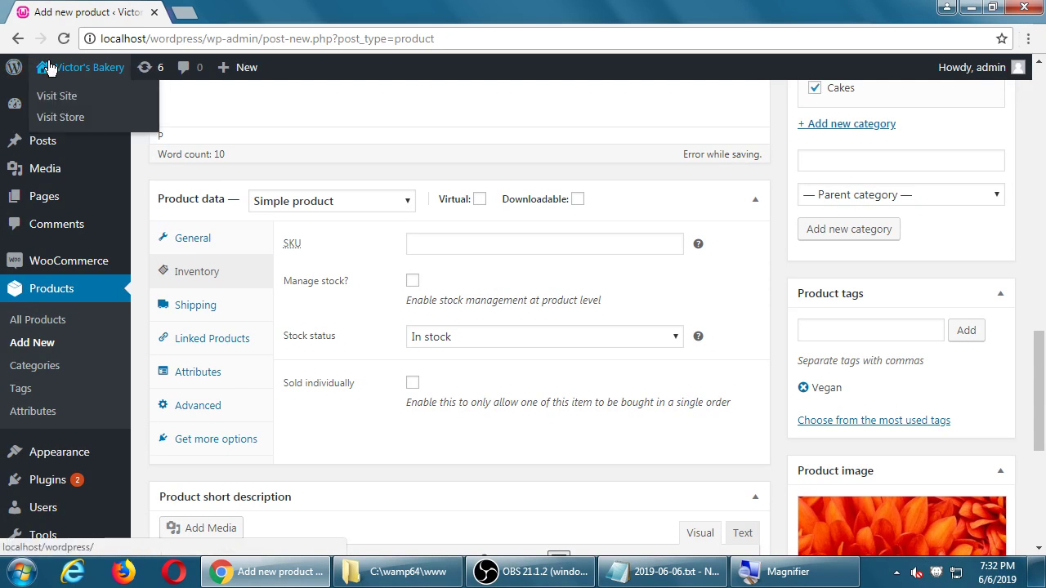
- Open the bakery site in a separate browser tab and view the Birthday Cake product from its Shop page
{"action": "middle_click", "coordinate": [50, 68]}
{"action": "left_click", "coordinate": [225, 20]}
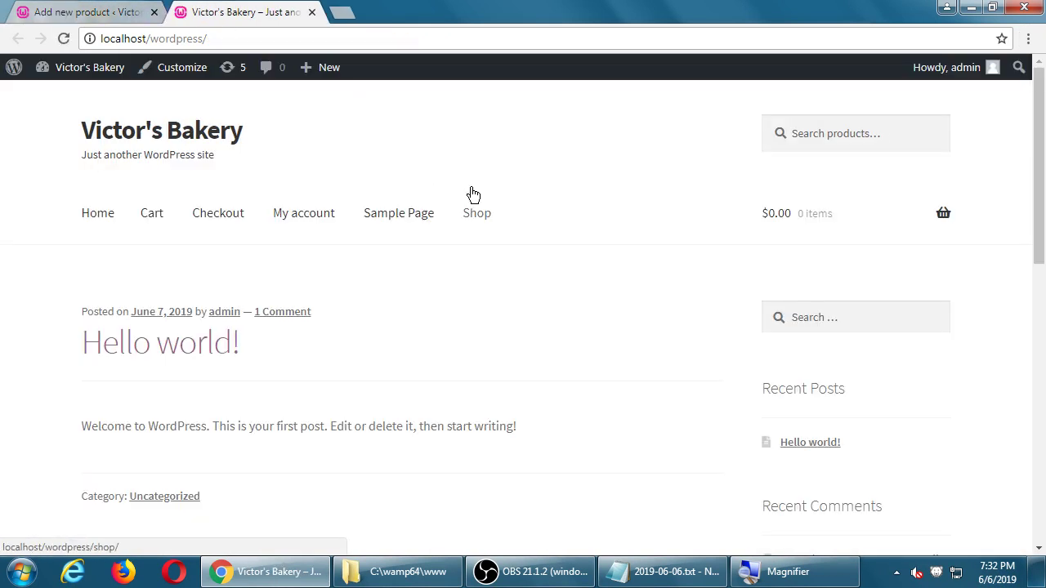
{"action": "left_click", "coordinate": [477, 218]}
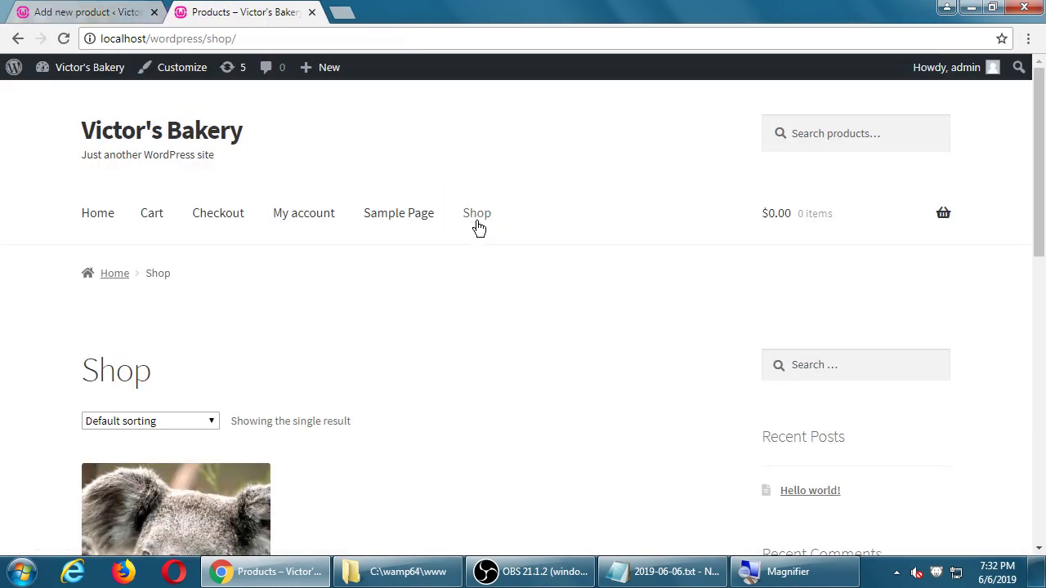
{"action": "scroll", "coordinate": [466, 278], "scroll_direction": "down", "scroll_amount": 3}
{"action": "left_click", "coordinate": [202, 332]}
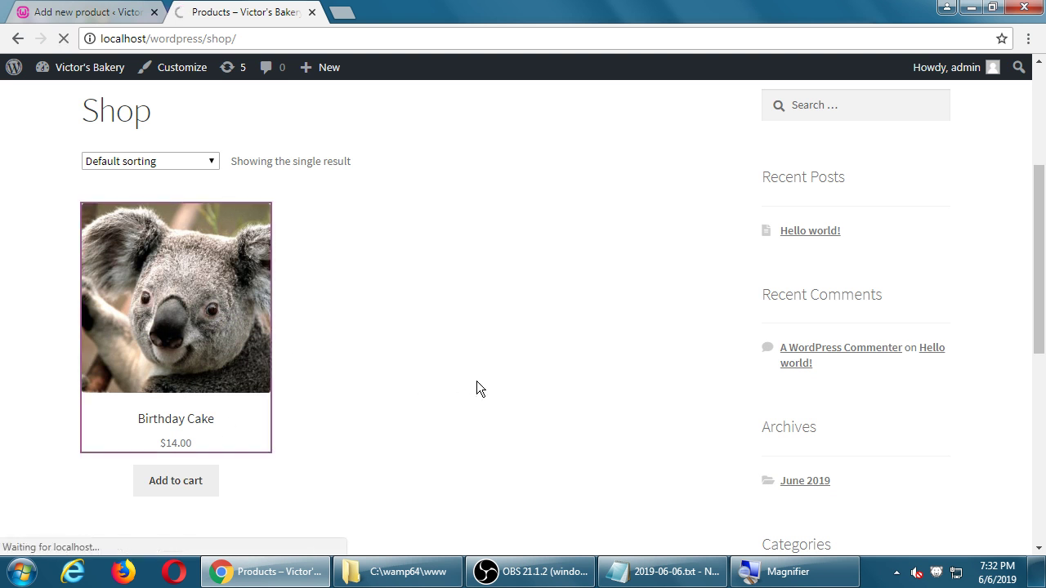
{"action": "scroll", "coordinate": [478, 384], "scroll_direction": "down", "scroll_amount": 2}
- Raise the order quantity on the Birthday Cake page above 1 without adding it to the cart
{"action": "left_click", "coordinate": [424, 344]}
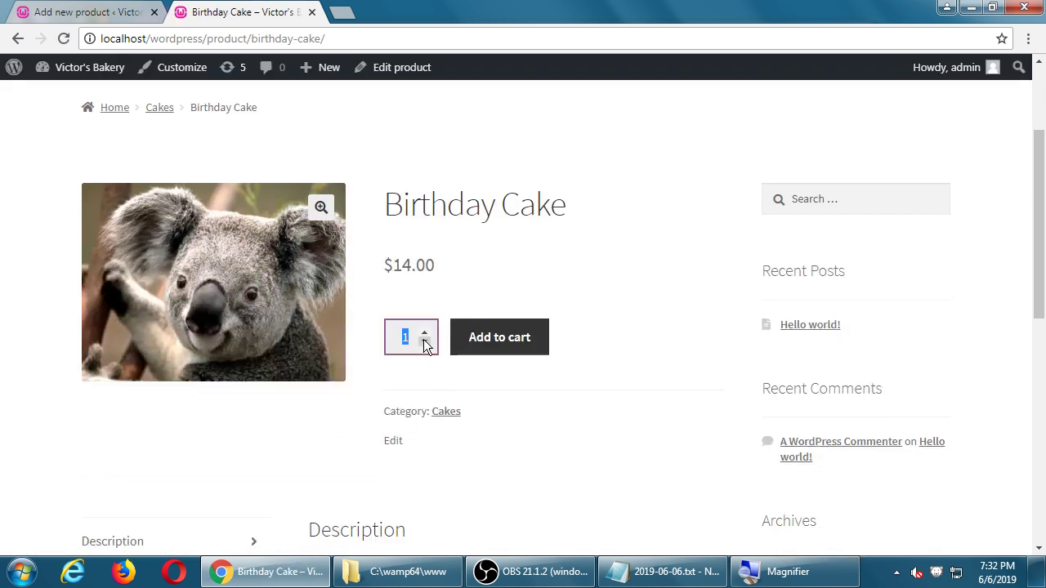
{"action": "left_click", "coordinate": [425, 333]}
{"action": "left_click", "coordinate": [424, 334]}
{"action": "left_click", "coordinate": [425, 333]}
{"action": "left_click", "coordinate": [425, 334]}
- Return to the new product page and switch the Sold individually option on and off again
{"action": "left_click", "coordinate": [103, 11]}
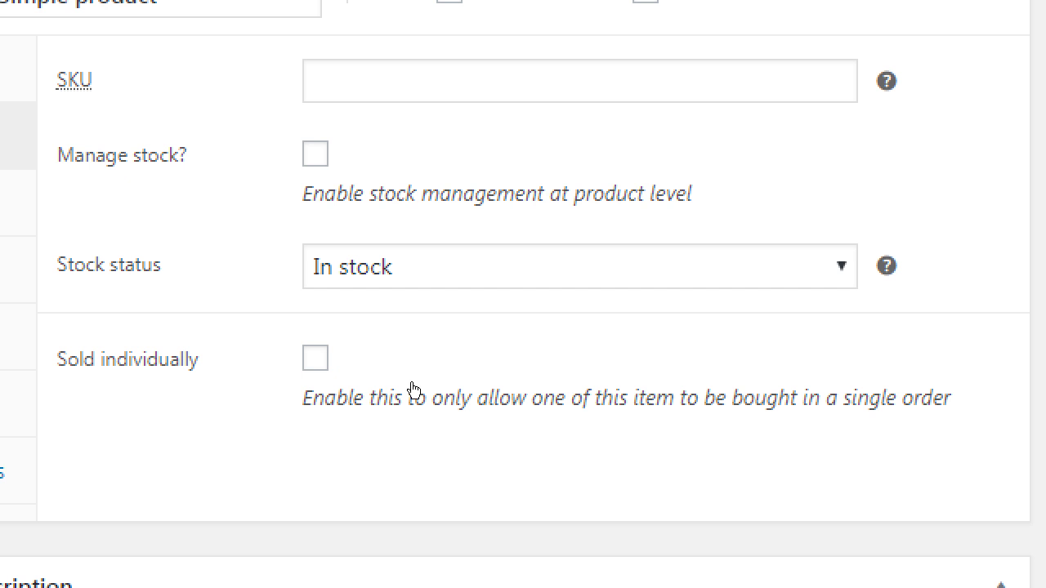
{"action": "left_click", "coordinate": [413, 389]}
{"action": "left_click", "coordinate": [412, 389]}
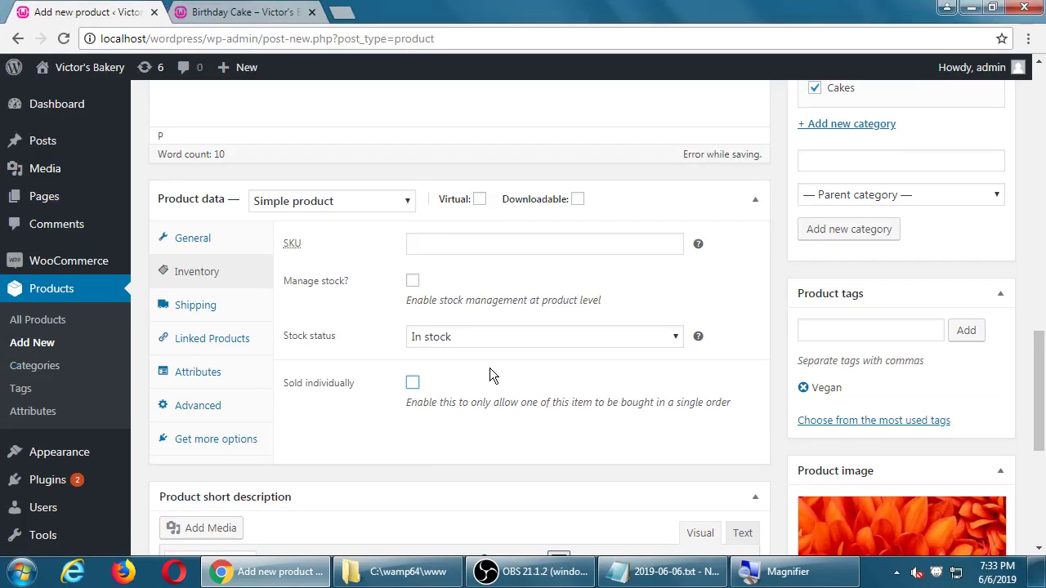
- Review the product's shipping settings for weight and dimensions, and check the available shipping classes
{"action": "left_click", "coordinate": [196, 306]}
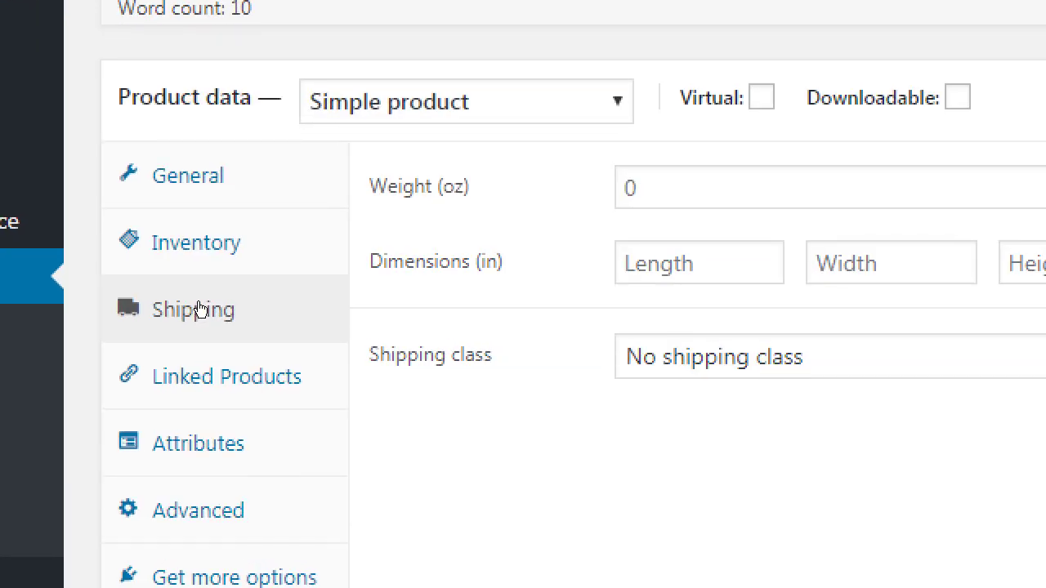
{"action": "key", "text": "Tab"}
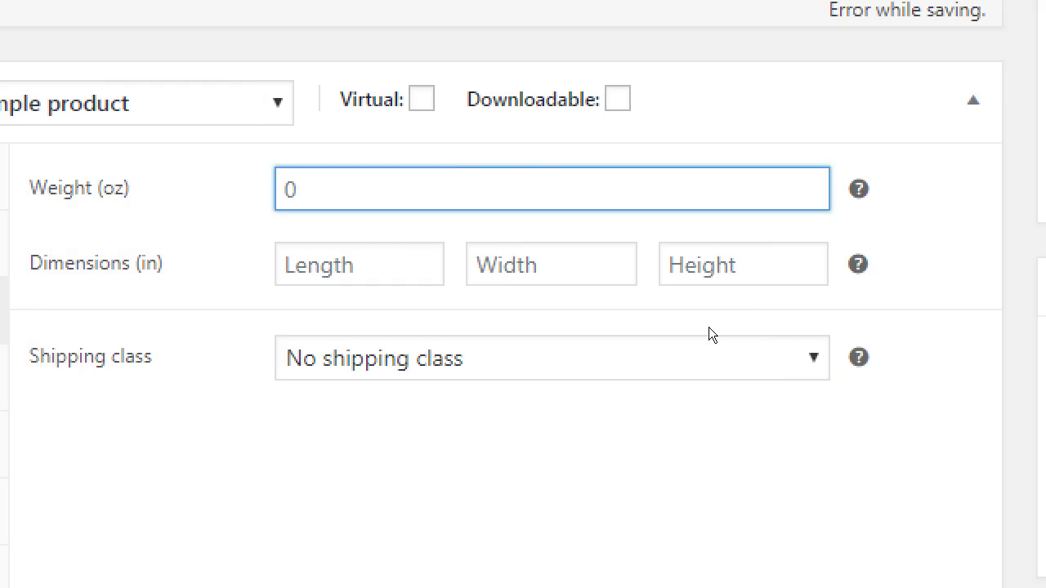
{"action": "left_click", "coordinate": [401, 347]}
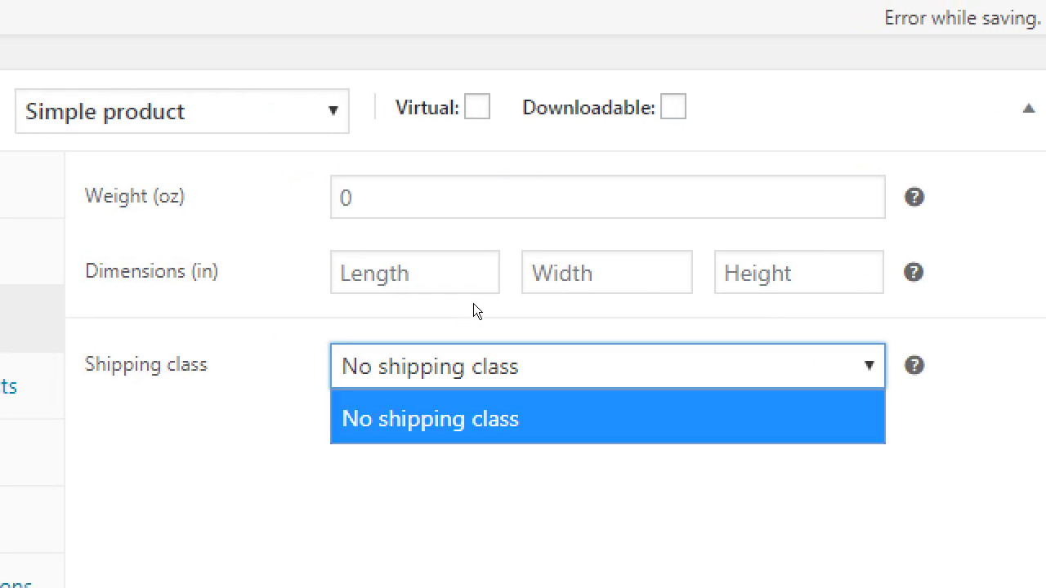
{"action": "left_click", "coordinate": [471, 306]}
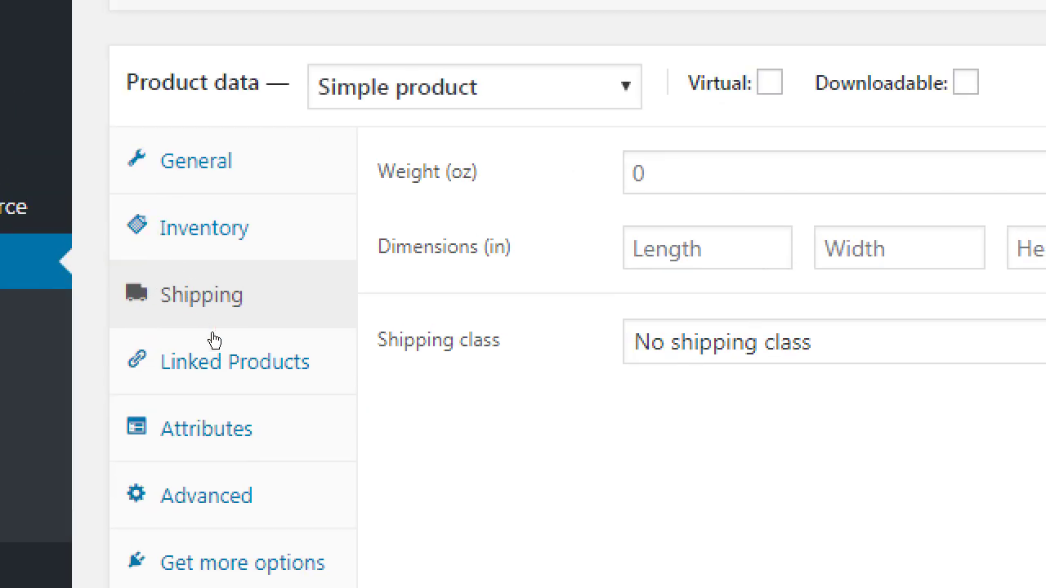
- Examine the linked products settings and read the help for upsells and cross-sells
{"action": "left_click", "coordinate": [221, 356]}
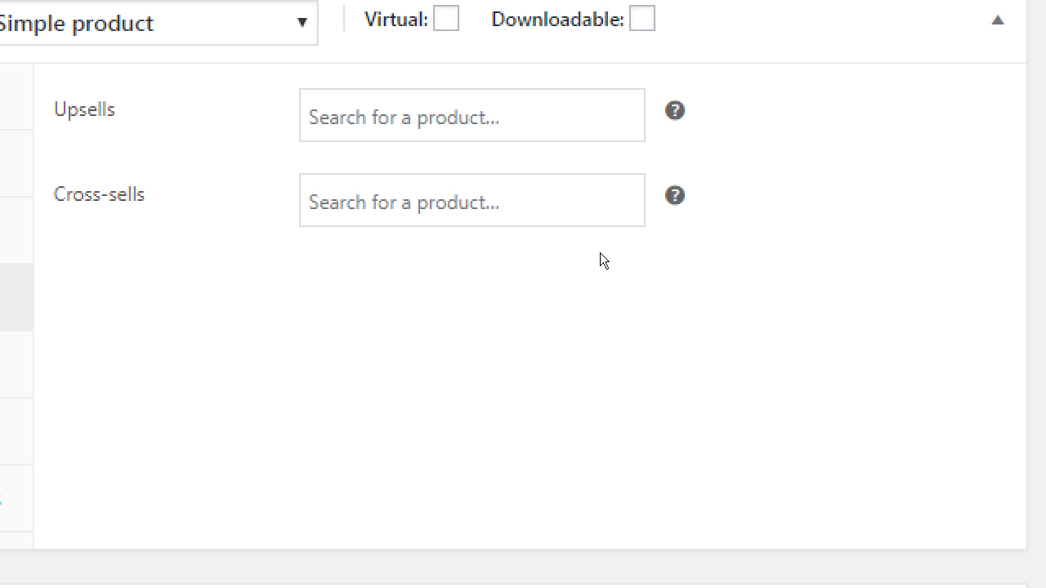
{"action": "mouse_move", "coordinate": [674, 110]}
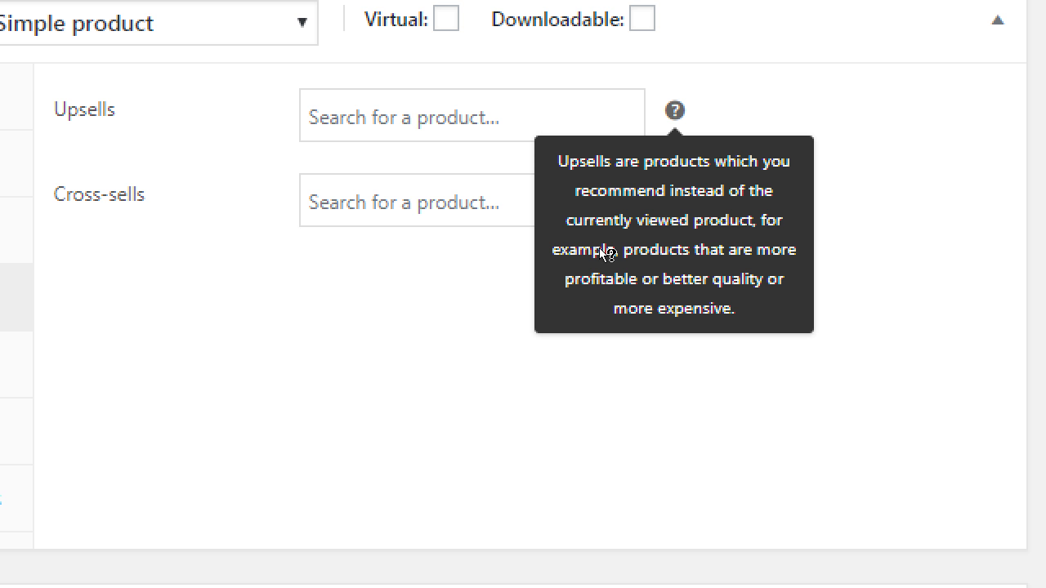
{"action": "key", "text": "Tab"}
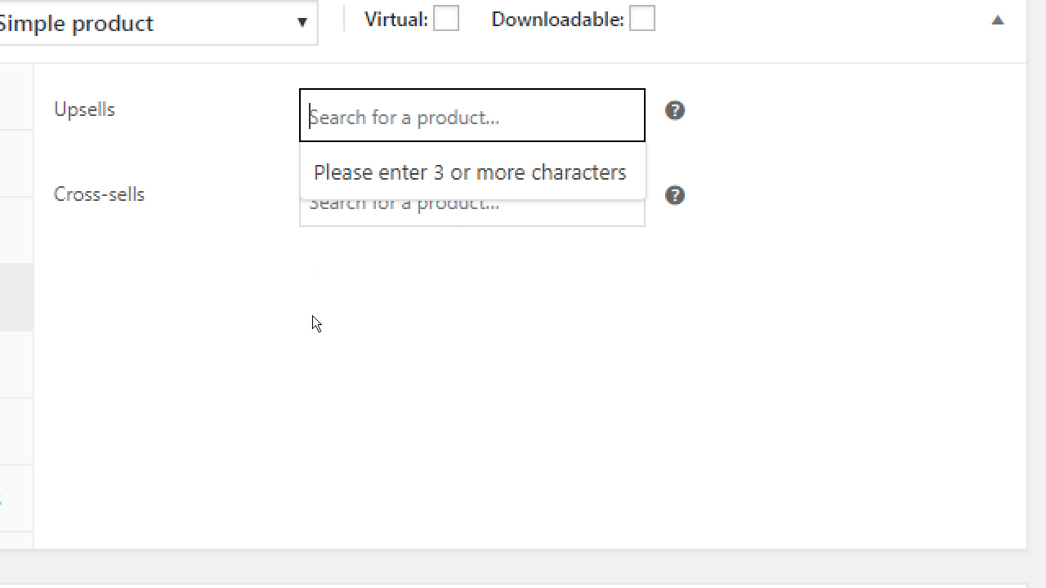
{"action": "left_click", "coordinate": [379, 303]}
{"action": "key", "text": "Tab"}
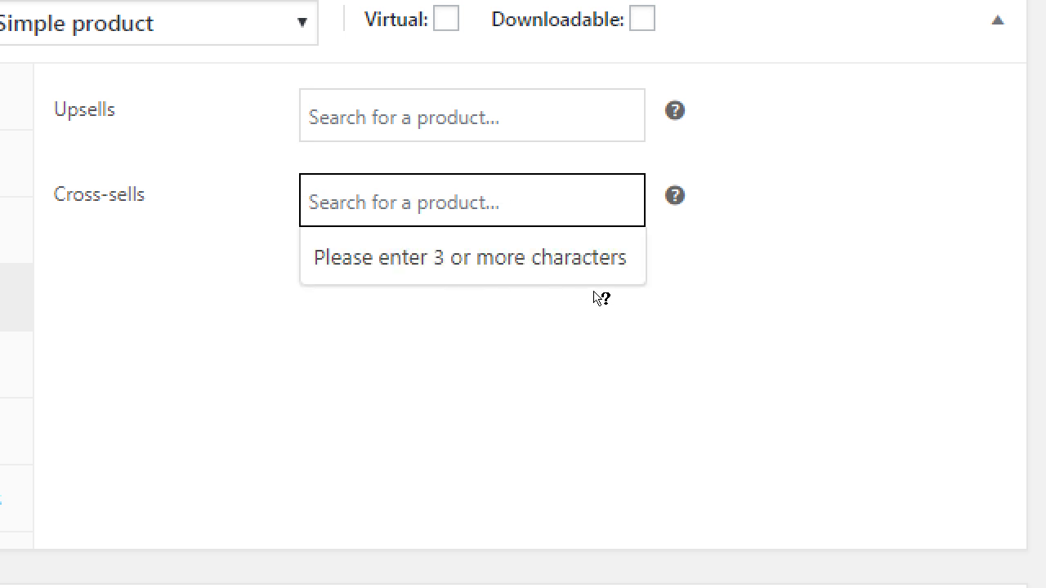
{"action": "mouse_move", "coordinate": [595, 299]}
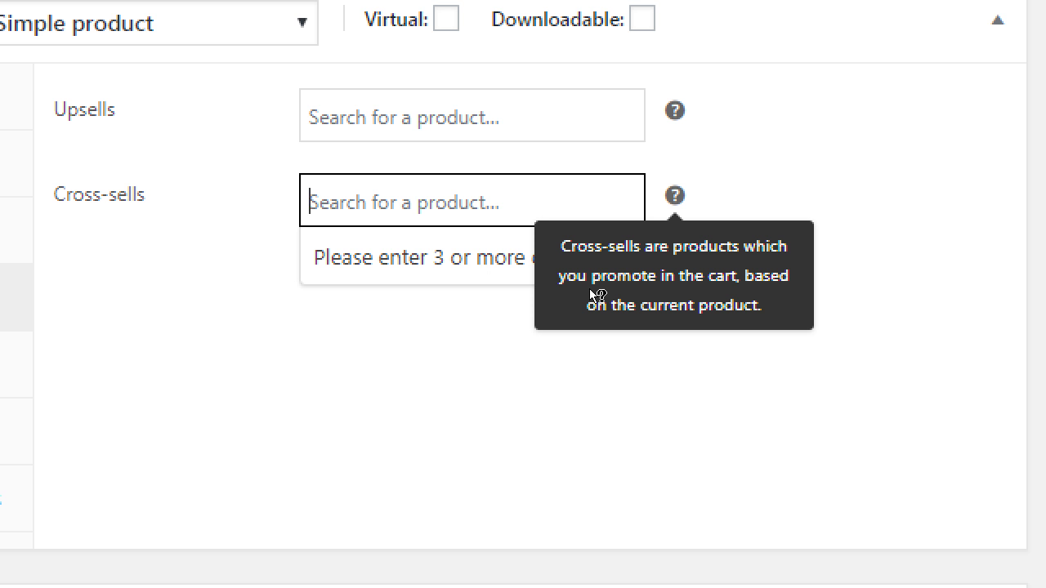
- Search for "Milk" as a cross-sell product and clear the search text
{"action": "left_click", "coordinate": [494, 286]}
{"action": "type", "text": "m"}
{"action": "key", "text": "BackSpace"}
{"action": "type", "text": "Milk"}
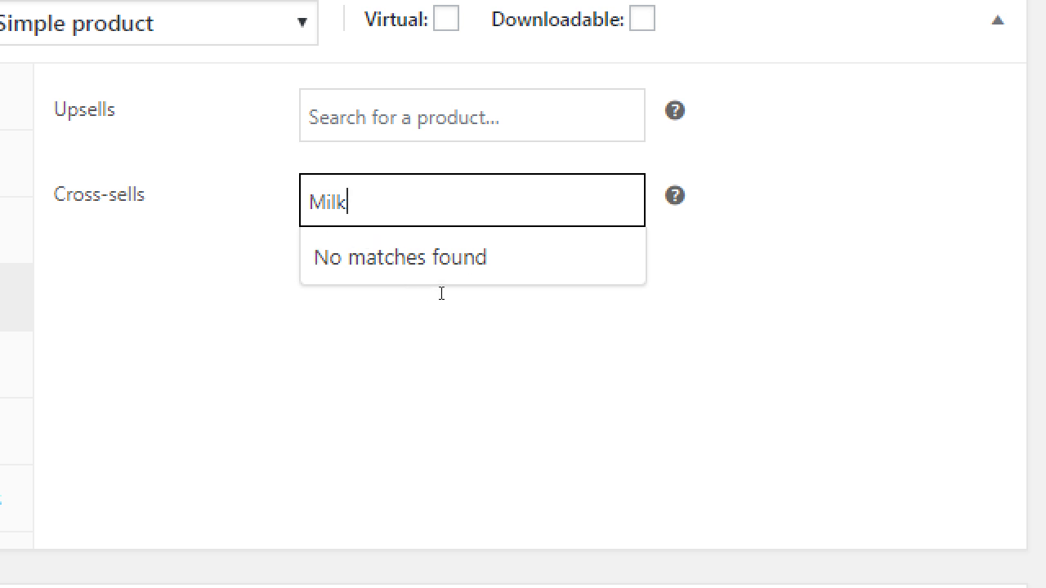
{"action": "key", "text": "BackSpace"}
{"action": "key", "text": "BackSpace"}
{"action": "key", "text": "BackSpace"}
{"action": "key", "text": "BackSpace"}
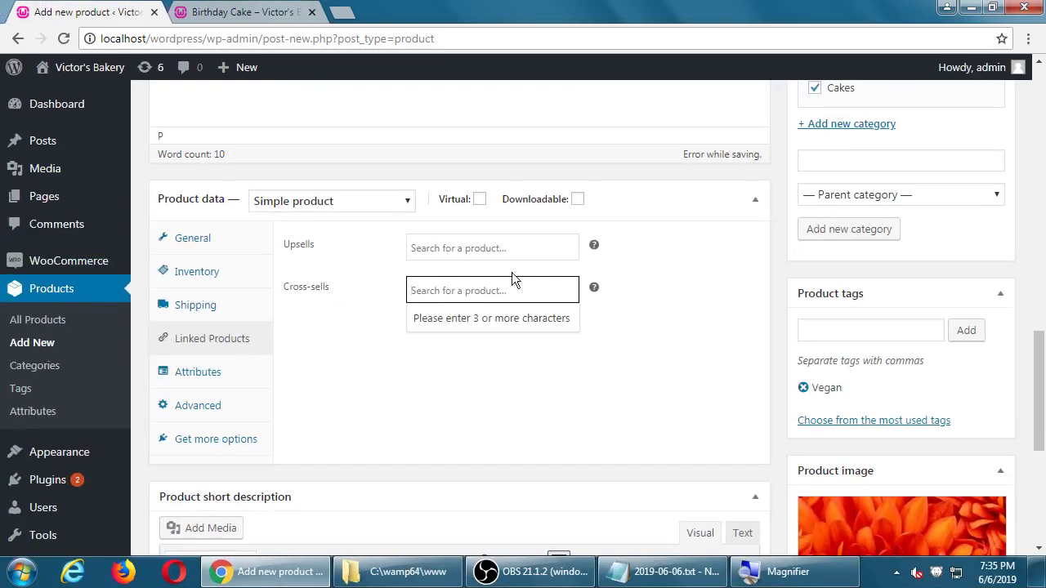
- Switch to the Notepad notes and add a new paragraph reading "LInked Products can be very useful."
{"action": "left_click", "coordinate": [666, 572]}
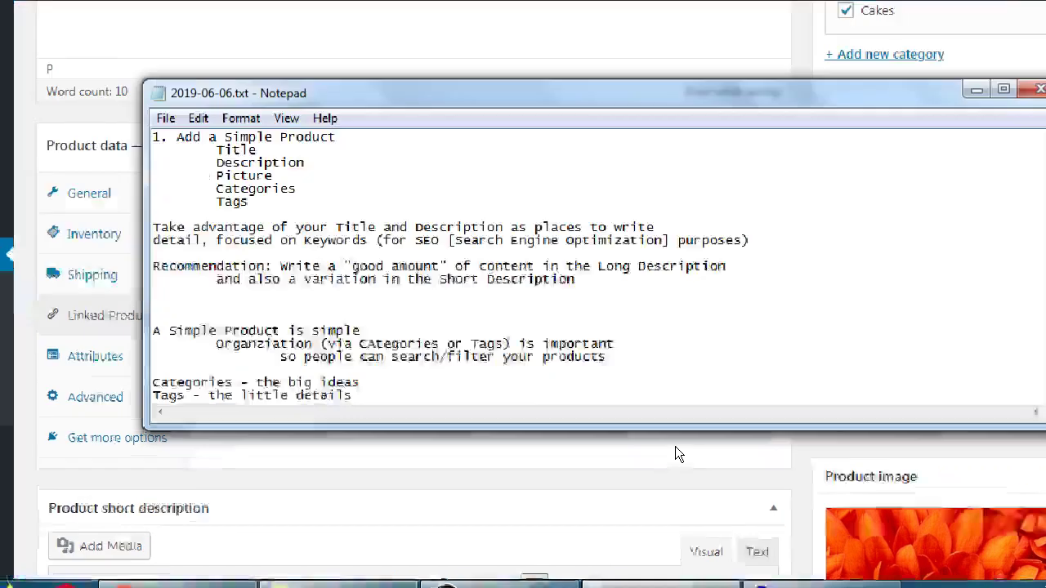
{"action": "key", "text": "Return"}
{"action": "key", "text": "Return"}
{"action": "type", "text": "LInked Products "}
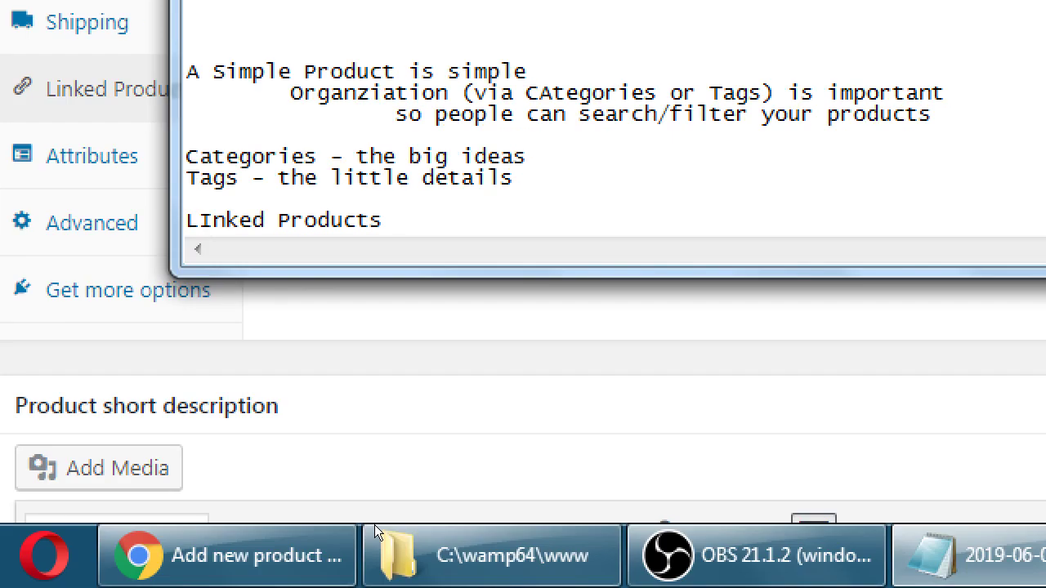
{"action": "type", "text": "can be very u"}
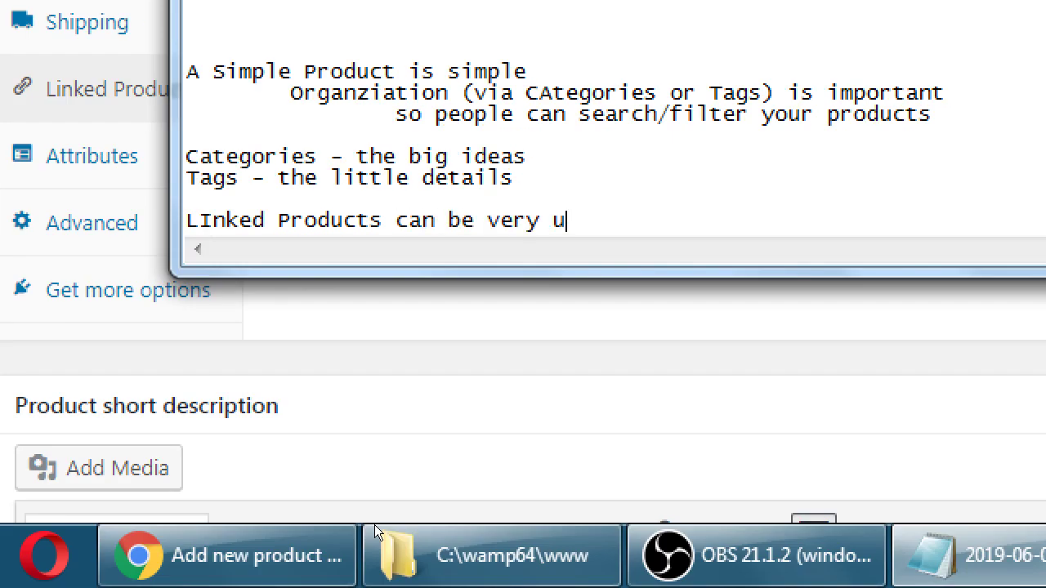
{"action": "type", "text": "seful."}
{"action": "key", "text": "Return"}
- Add the note "You need them created first, and then you can link them as necessary." across two lines
{"action": "type", "text": "Y"}
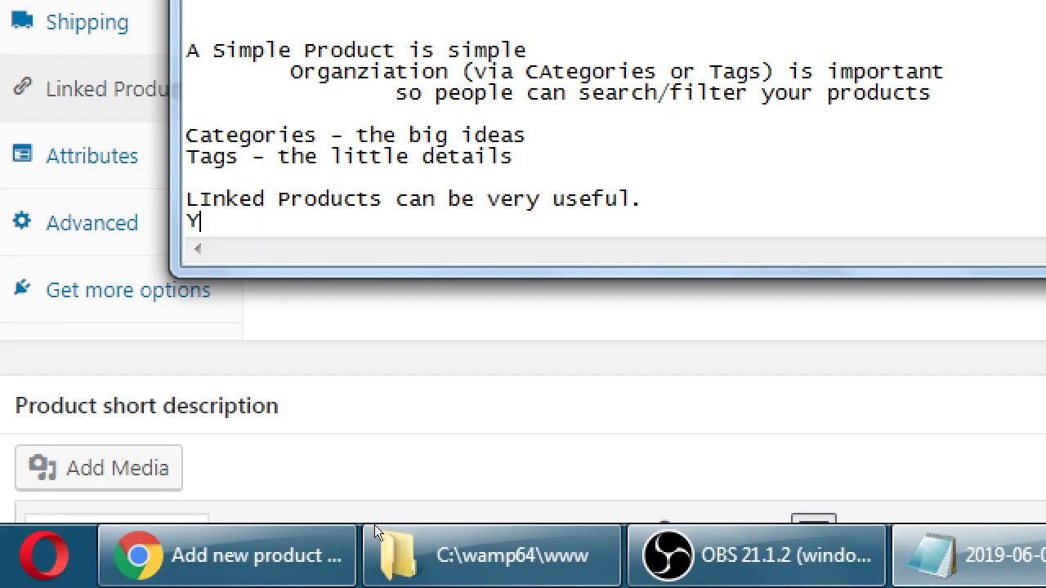
{"action": "type", "text": "ou need them cr"}
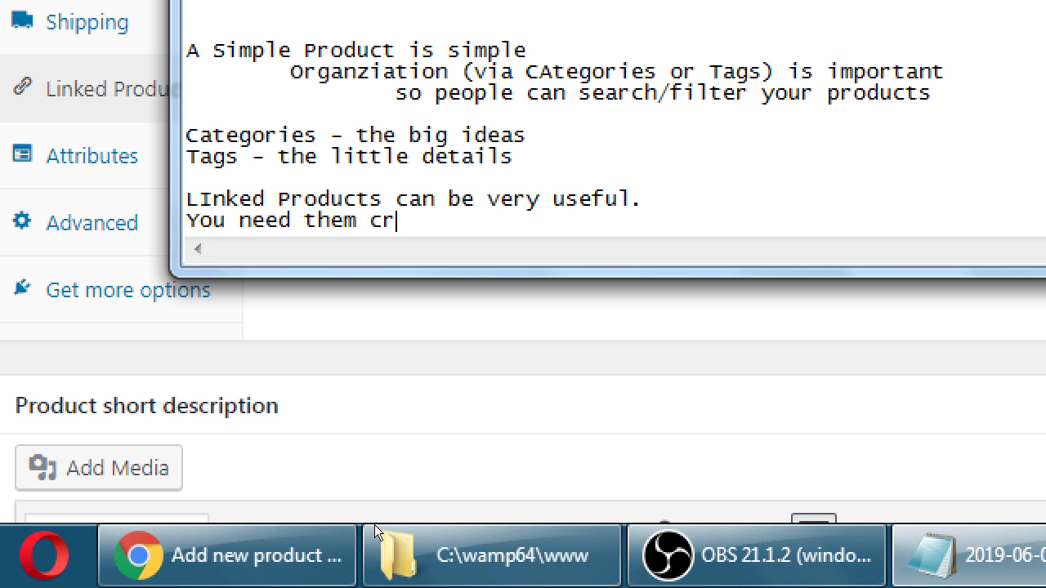
{"action": "type", "text": "eated first, and th"}
{"action": "key", "text": "BackSpace"}
{"action": "key", "text": "BackSpace"}
{"action": "type", "text": "and"}
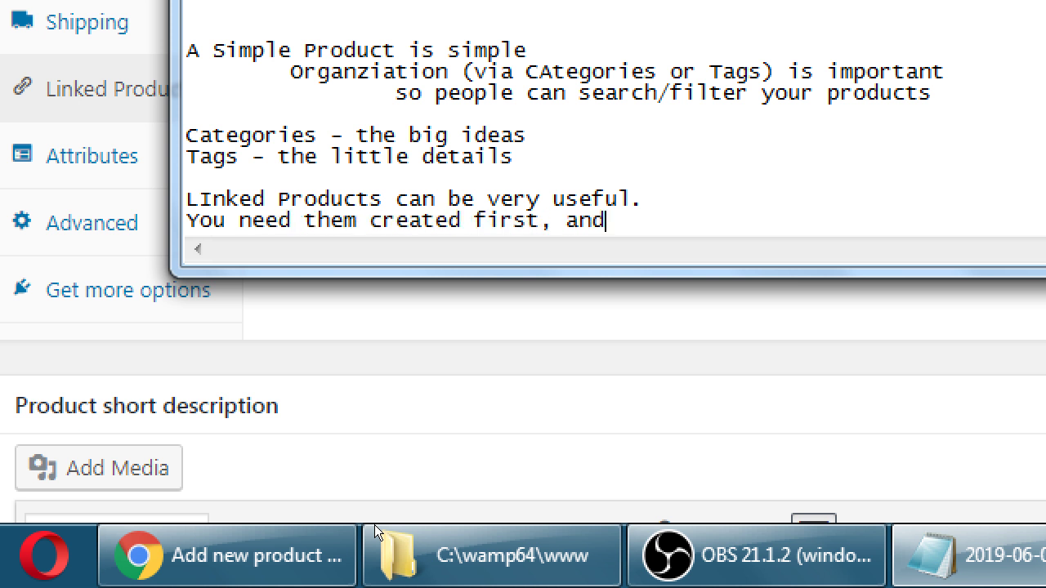
{"action": "type", "text": " then you can lin"}
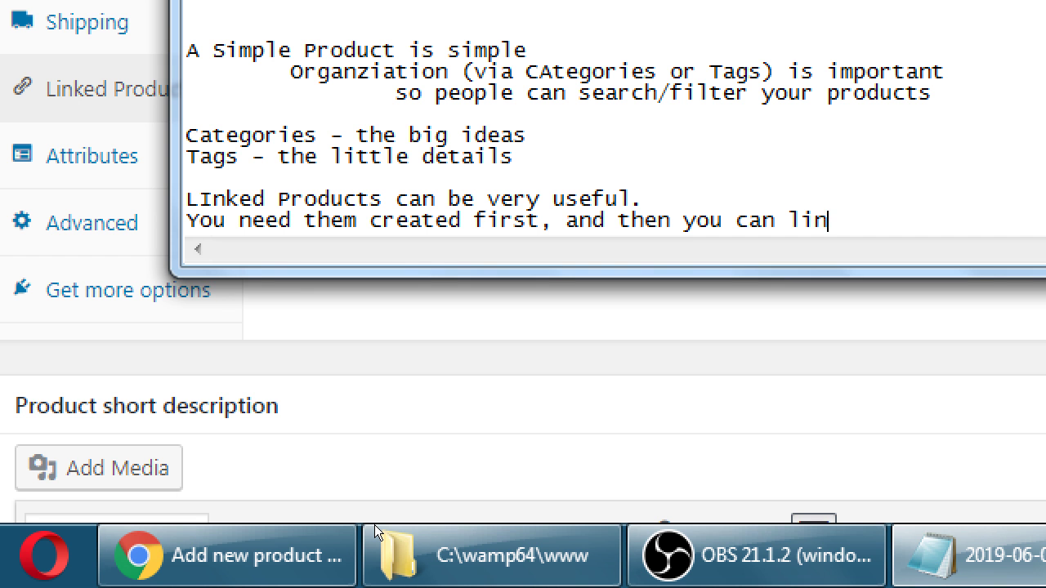
{"action": "type", "text": "k them"}
{"action": "key", "text": "Return"}
{"action": "type", "text": "as nec"}
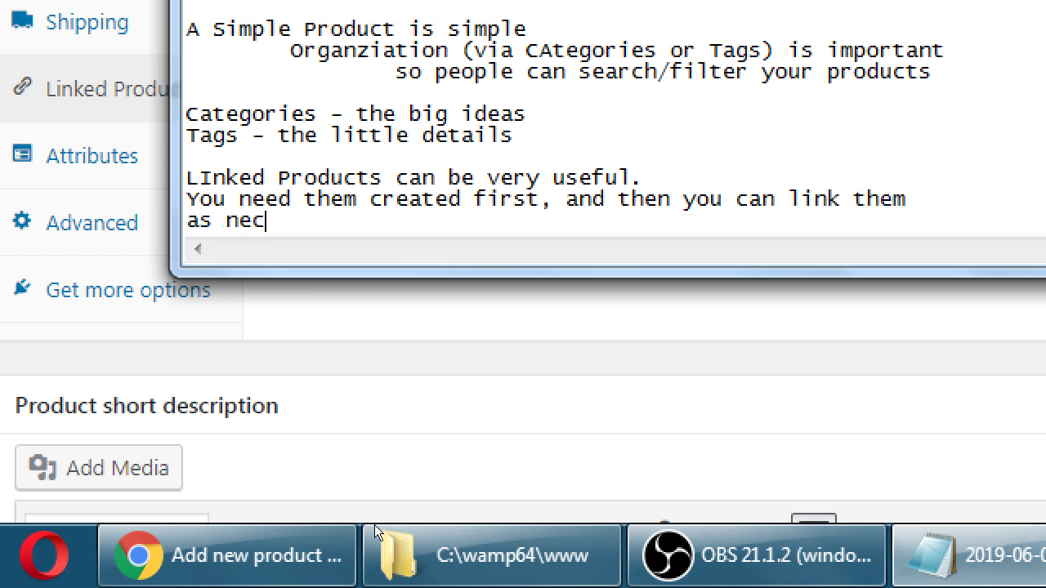
{"action": "type", "text": "essary."}
{"action": "key", "text": "Return"}
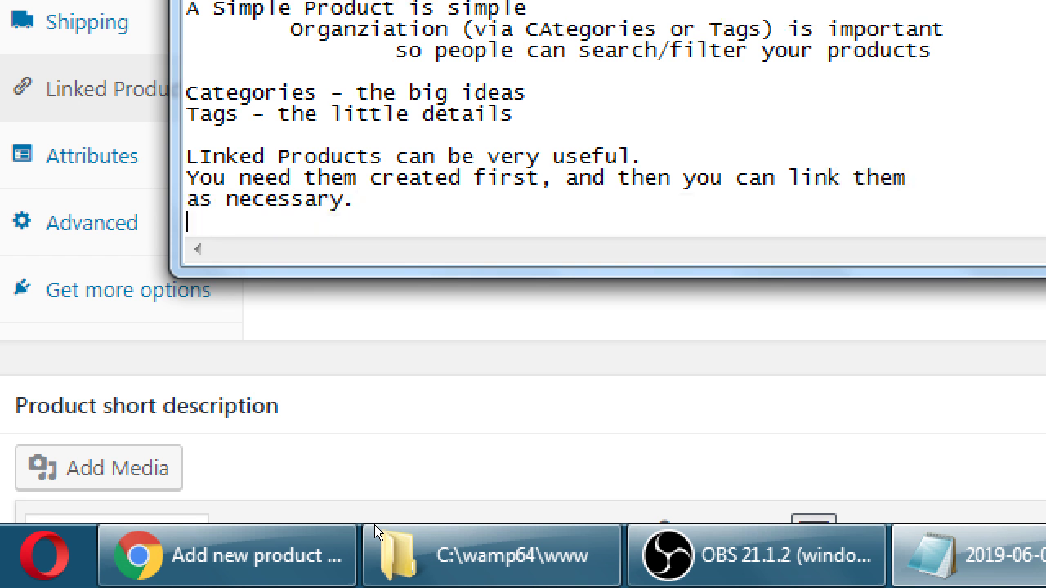
- Add the definition line "Upsell - Another product to convince them to buy instead" to the notes
{"action": "type", "text": "Upsell - "}
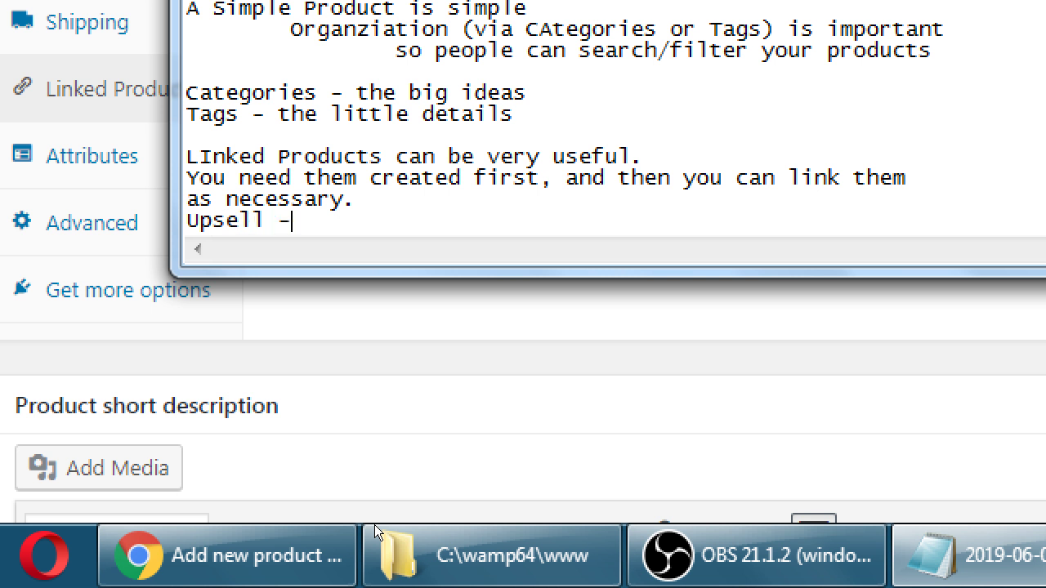
{"action": "type", "text": "Another product to convinc"}
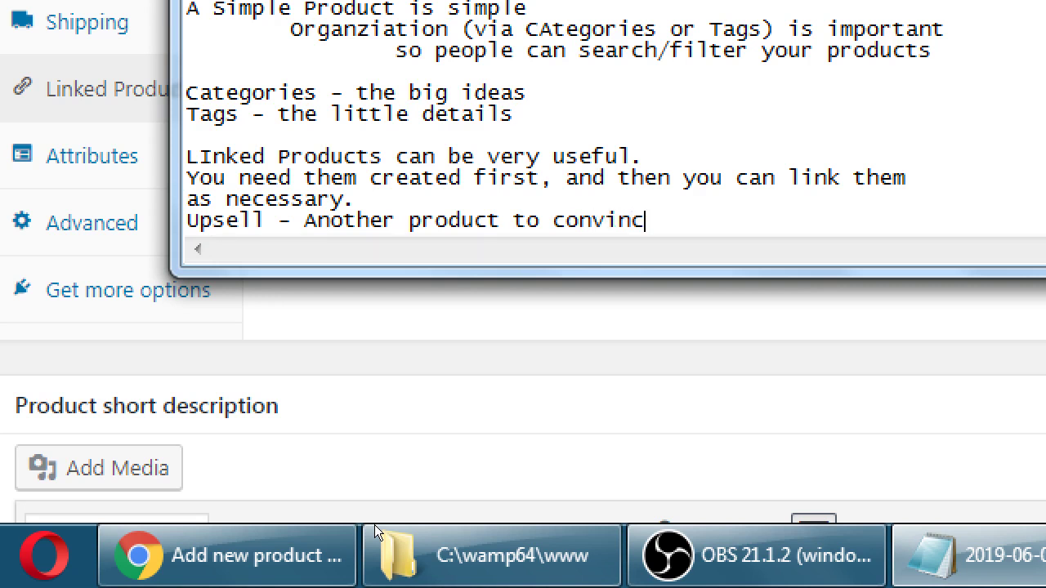
{"action": "type", "text": "e them to buy in"}
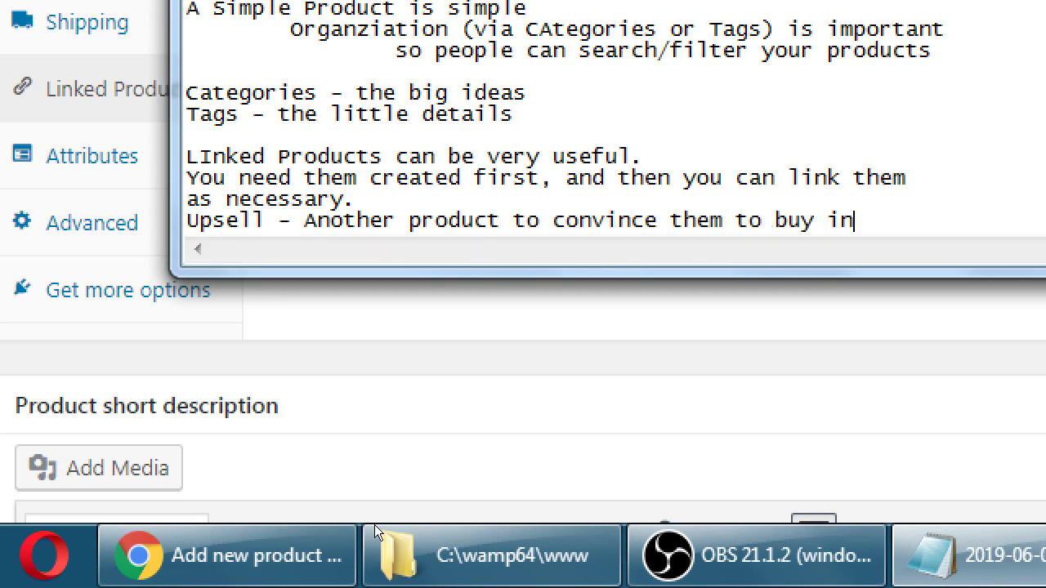
{"action": "type", "text": "stead"}
{"action": "key", "text": "Return"}
- Add the definition line "Crosssell - Another product to convince them to ALSO buy" below the Upsell line
{"action": "type", "text": "C"}
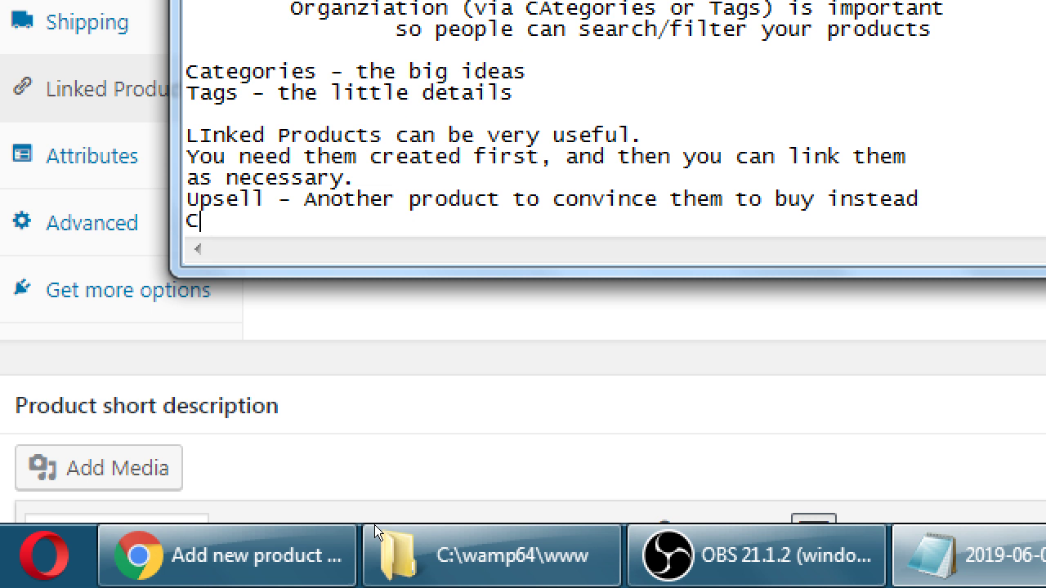
{"action": "type", "text": "rosssell - An"}
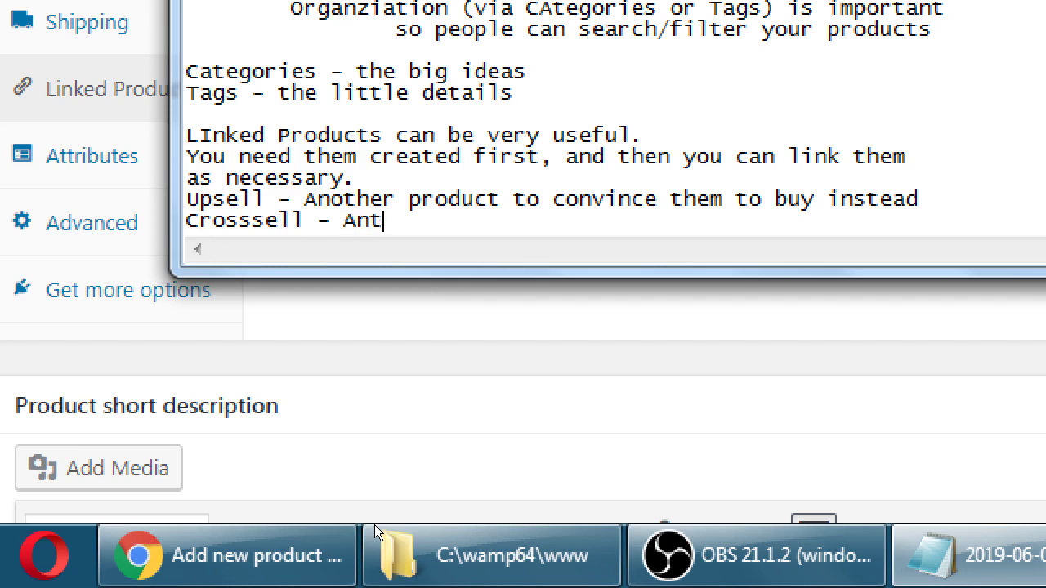
{"action": "type", "text": "other proe"}
{"action": "key", "text": "BackSpace"}
{"action": "type", "text": "duct ot"}
{"action": "key", "text": "BackSpace"}
{"action": "key", "text": "BackSpace"}
{"action": "key", "text": "BackSpace"}
{"action": "type", "text": "t"}
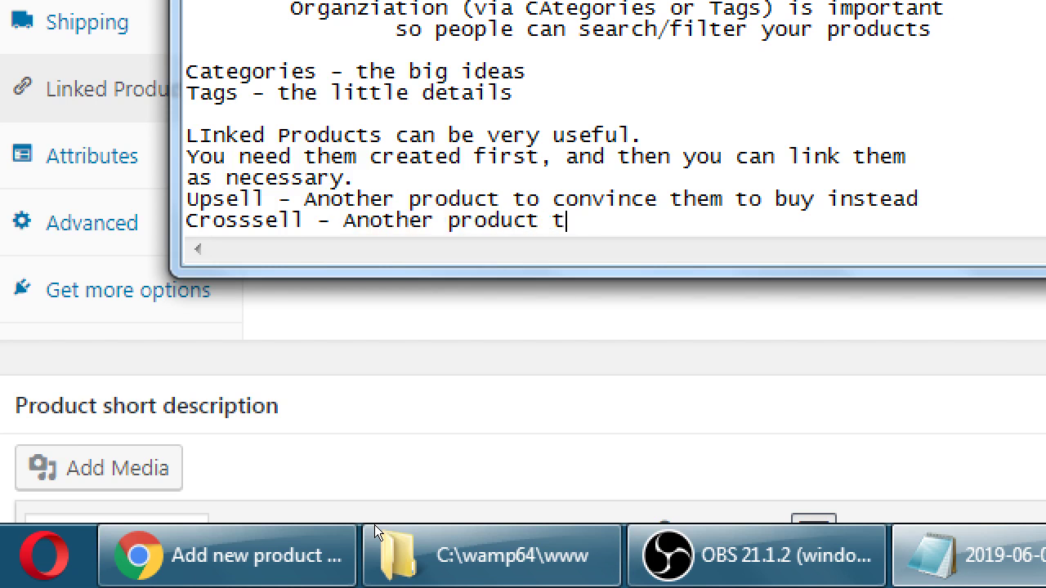
{"action": "type", "text": "o convince them"}
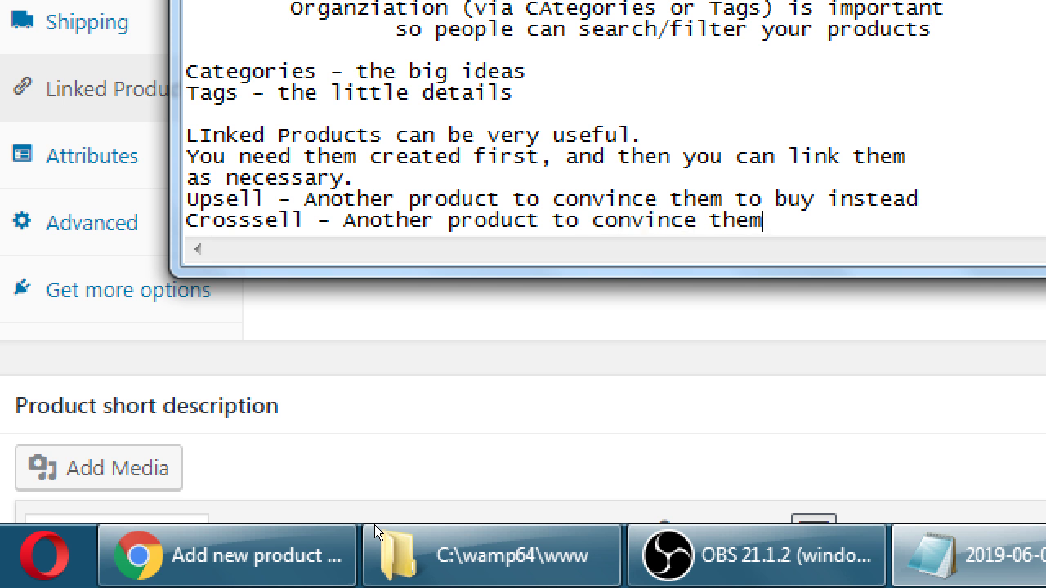
{"action": "type", "text": " to ALSO buy"}
- Change the last word of the Upsell line to "INSTEAD" and add blank lines after the Crosssell line
{"action": "key", "text": "Up"}
{"action": "key", "text": "ctrl+shift+Left"}
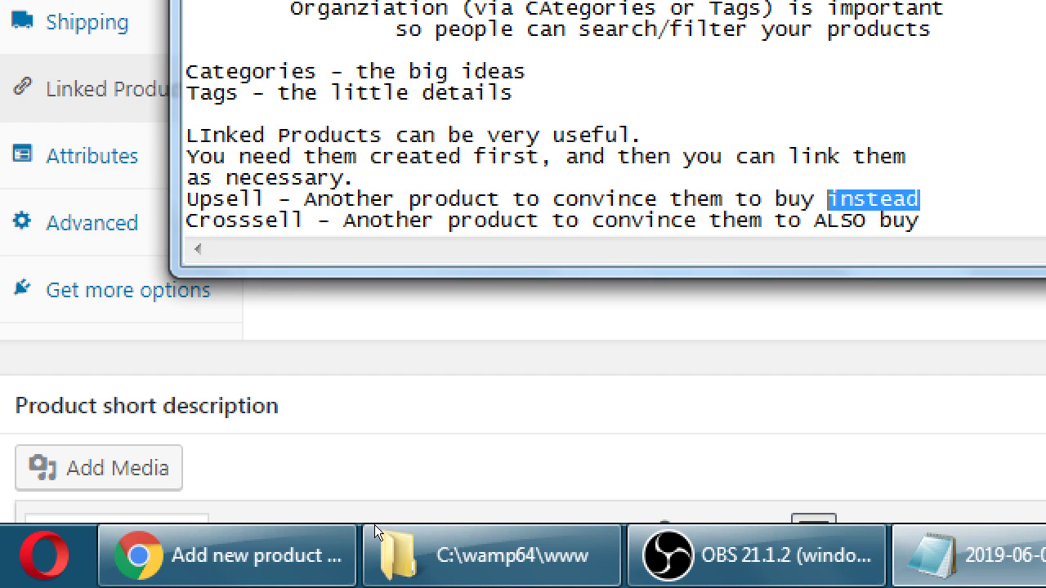
{"action": "type", "text": "INSTEAD"}
{"action": "key", "text": "Down"}
{"action": "key", "text": "Return"}
{"action": "key", "text": "Return"}
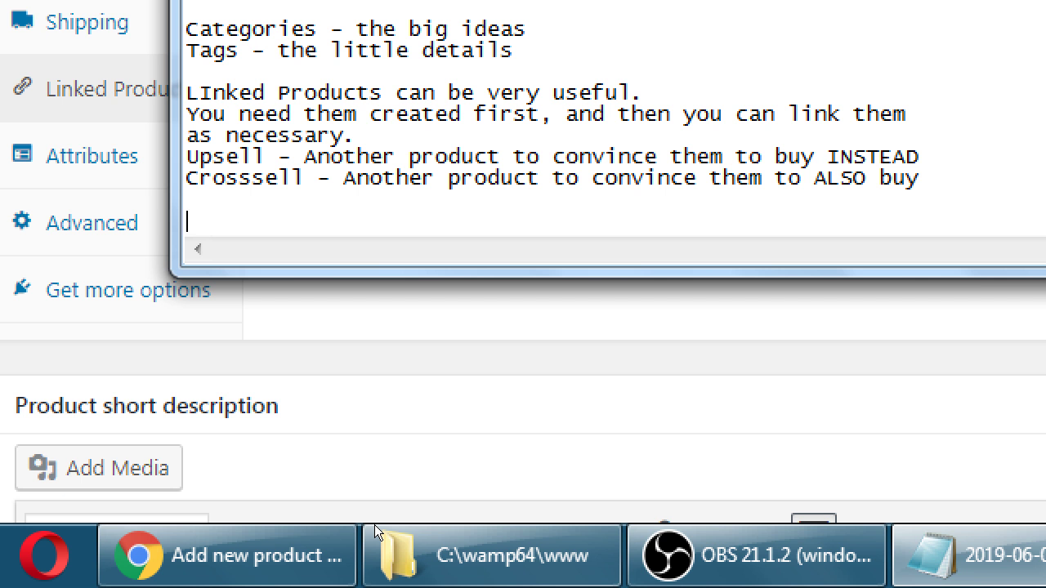
{"action": "key", "text": "super+minus"}
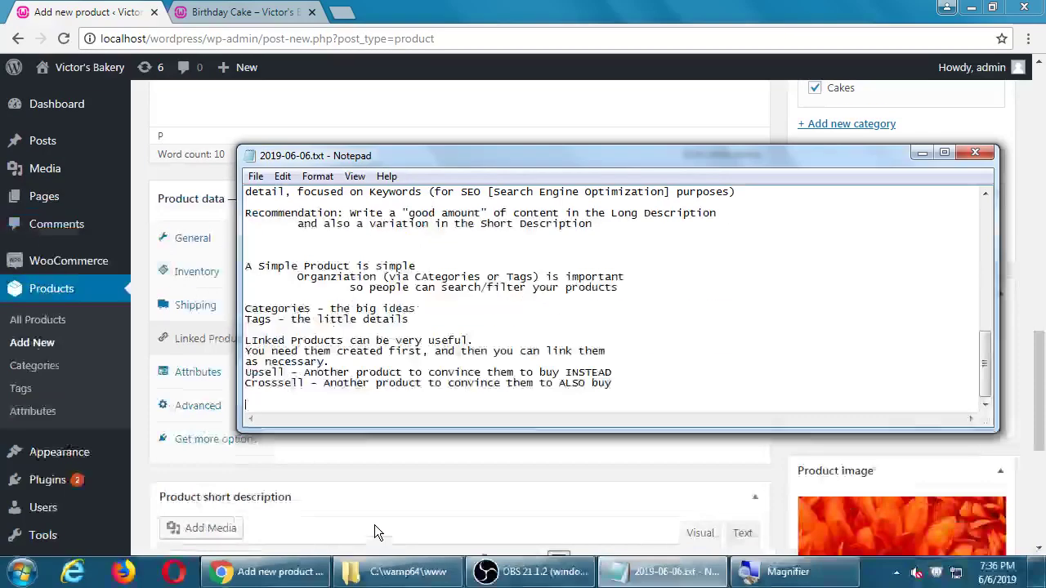
- Return to the new product page in Chrome, view the product's attributes settings, and read the Purchase note help in the advanced settings
{"action": "key", "text": "alt+Tab"}
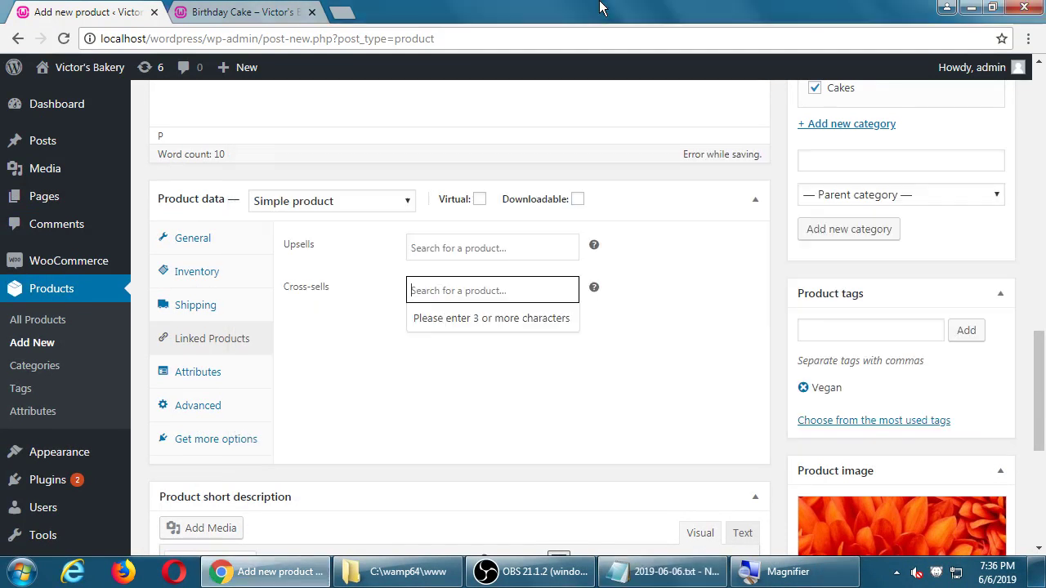
{"action": "left_click", "coordinate": [189, 375]}
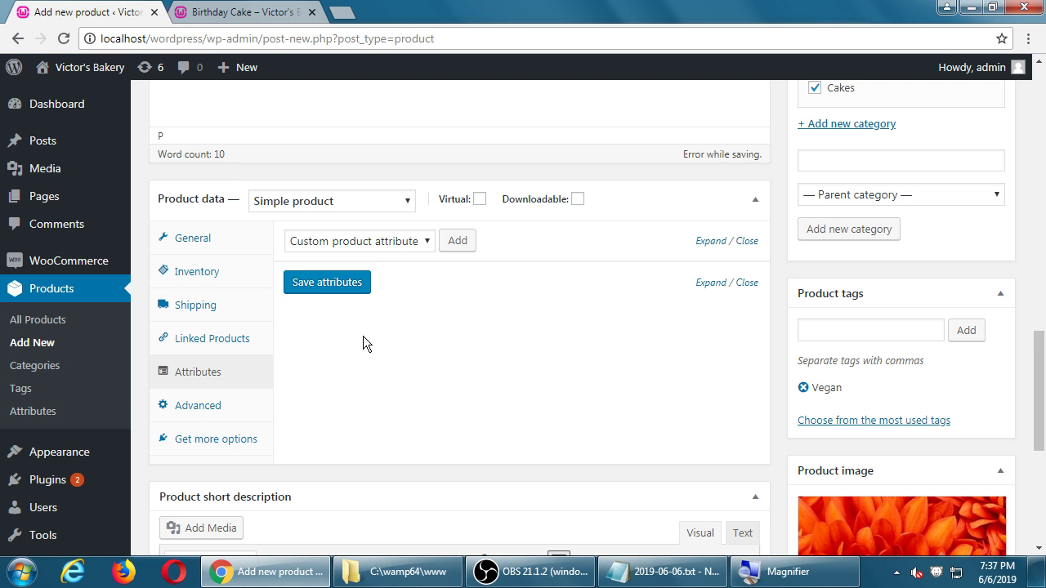
{"action": "left_click", "coordinate": [241, 412]}
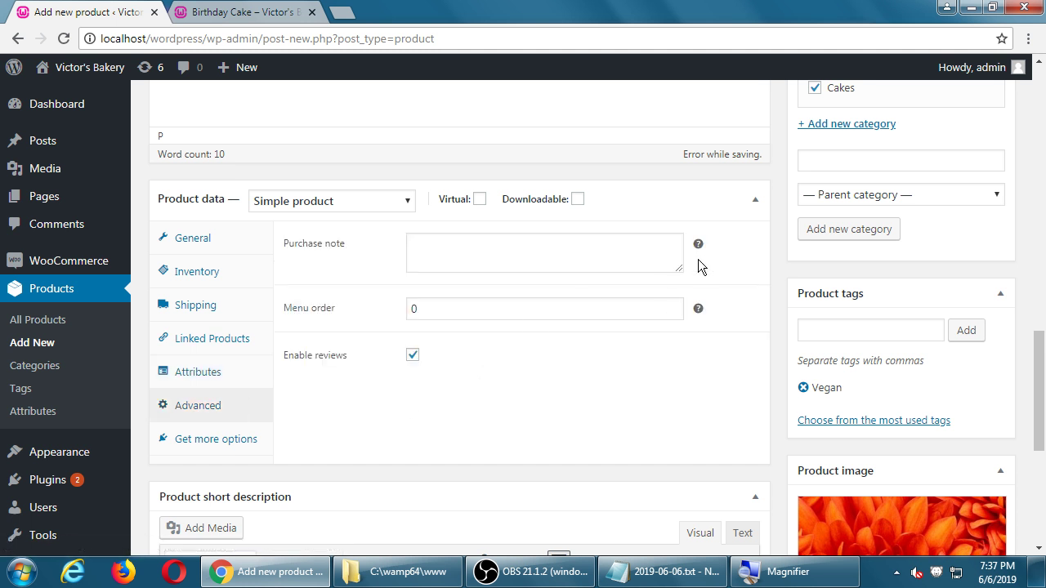
{"action": "mouse_move", "coordinate": [702, 246]}
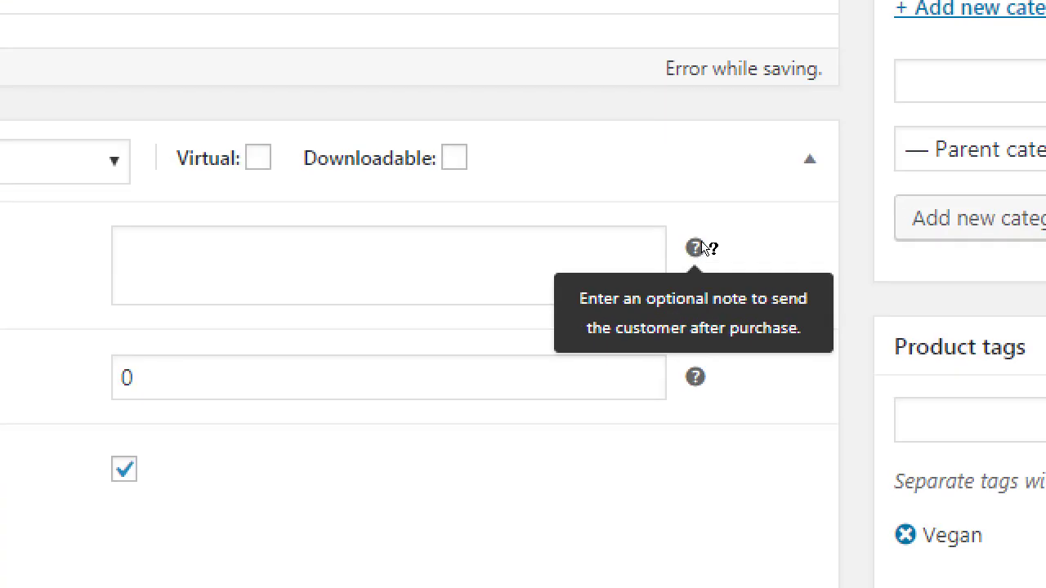
- Try out placeholder text in the product's Purchase note and clear the note again
{"action": "left_click", "coordinate": [493, 251]}
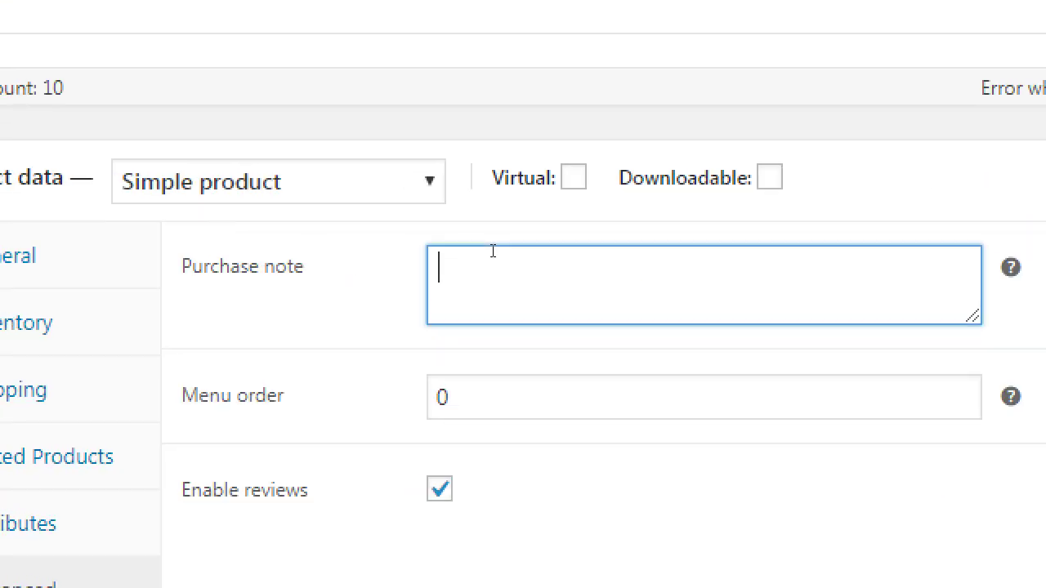
{"action": "type", "text": "dssdffdas"}
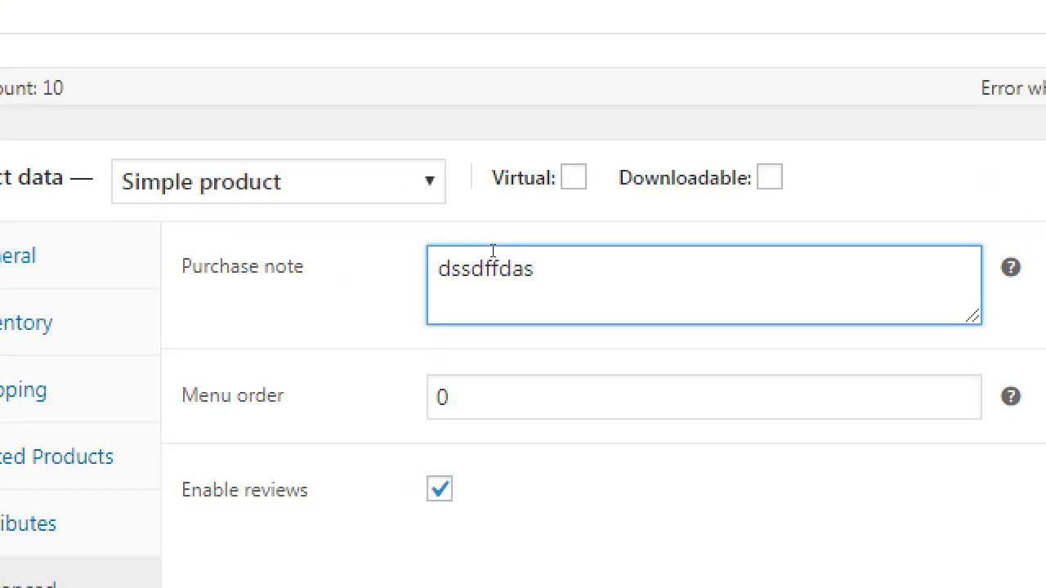
{"action": "double_click", "coordinate": [490, 253]}
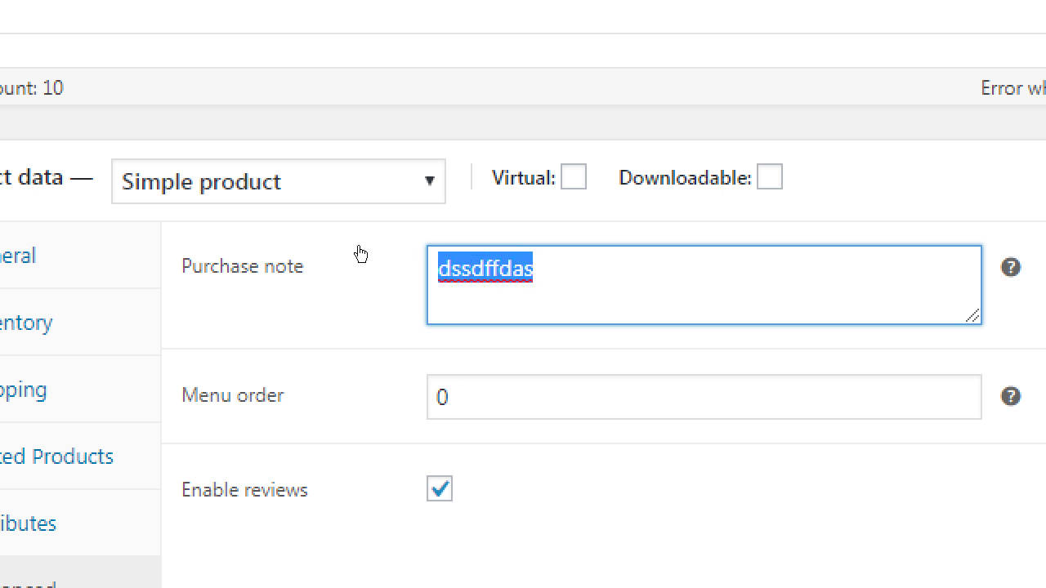
{"action": "key", "text": "BackSpace"}
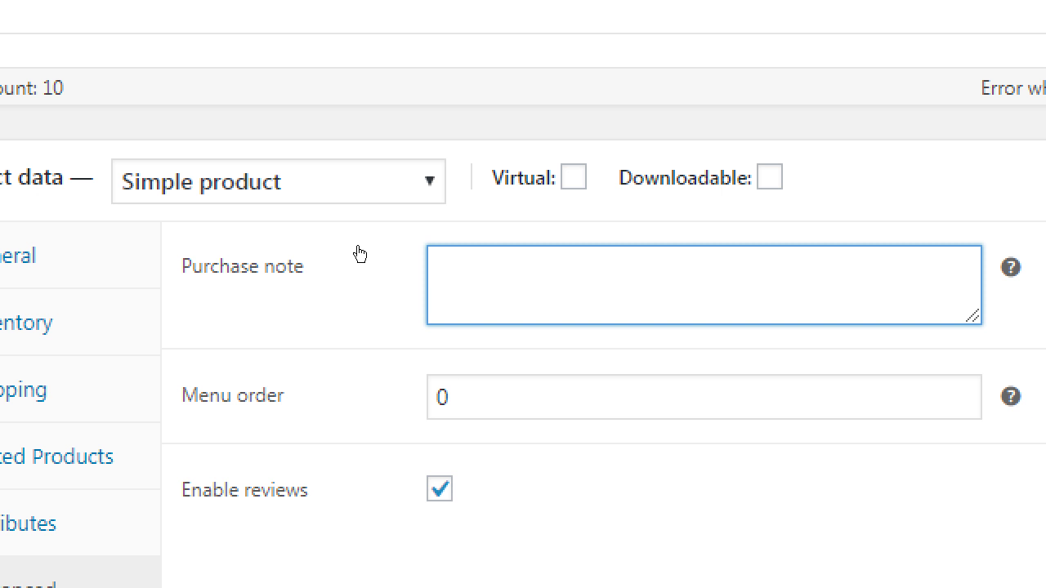
{"action": "type", "text": "lkjksaldjfkdkfjfkdfjkdf kdfjdf kjdf k"}
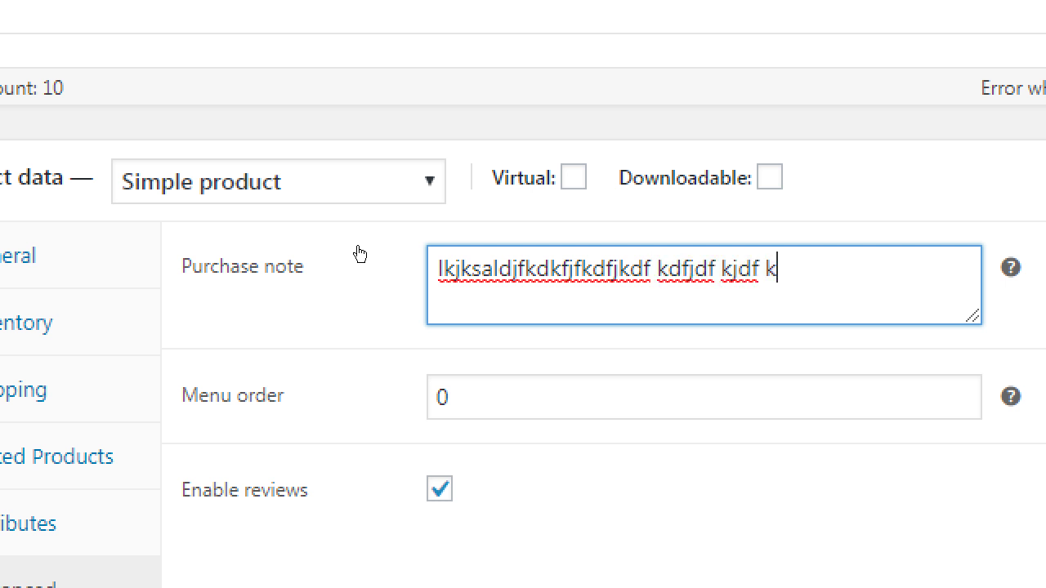
{"action": "type", "text": "dfjkdfjkfd"}
{"action": "key", "text": "ctrl+a"}
{"action": "key", "text": "BackSpace"}
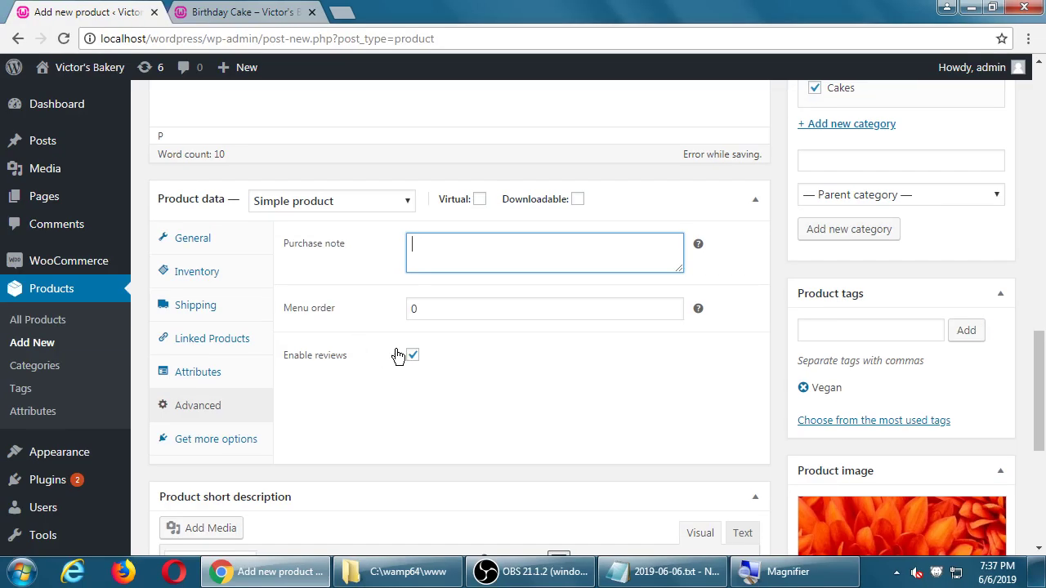
- Switch the product's Enable reviews option off and on again
{"action": "left_click", "coordinate": [413, 357]}
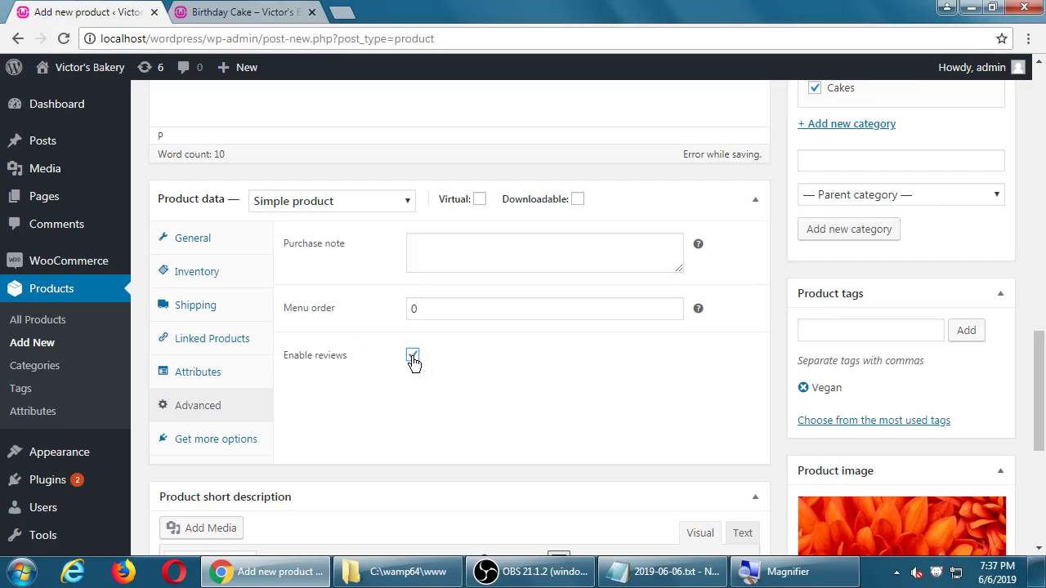
{"action": "left_click", "coordinate": [413, 357]}
{"action": "left_click", "coordinate": [413, 356]}
{"action": "left_click", "coordinate": [412, 357]}
{"action": "left_click", "coordinate": [412, 357]}
- Review the recommended extensions offered under the product data's Get more options section
{"action": "left_click", "coordinate": [234, 439]}
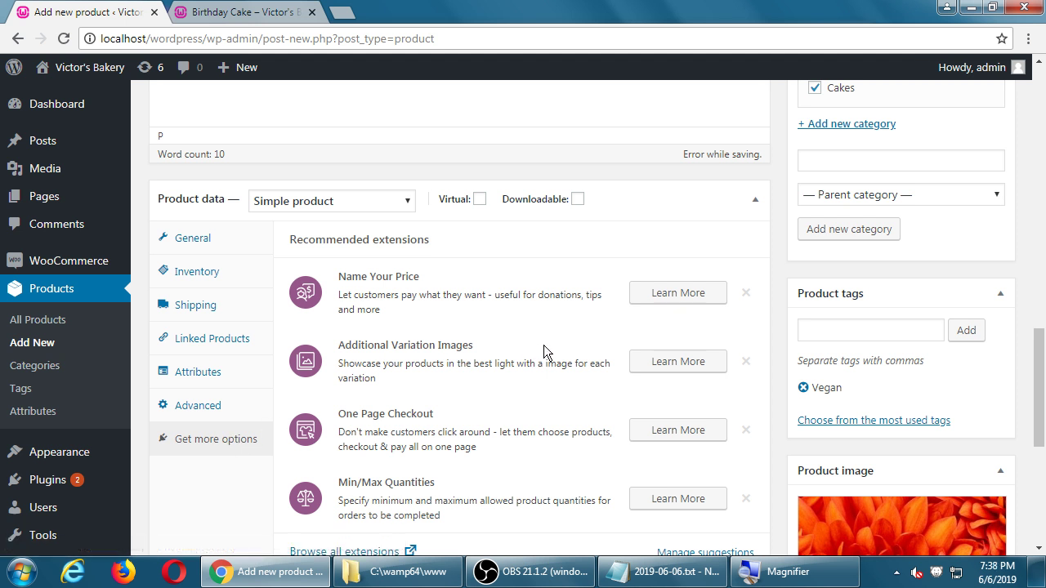
{"action": "scroll", "coordinate": [544, 351], "scroll_direction": "down", "scroll_amount": 3}
{"action": "scroll", "coordinate": [545, 344], "scroll_direction": "up", "scroll_amount": 2}
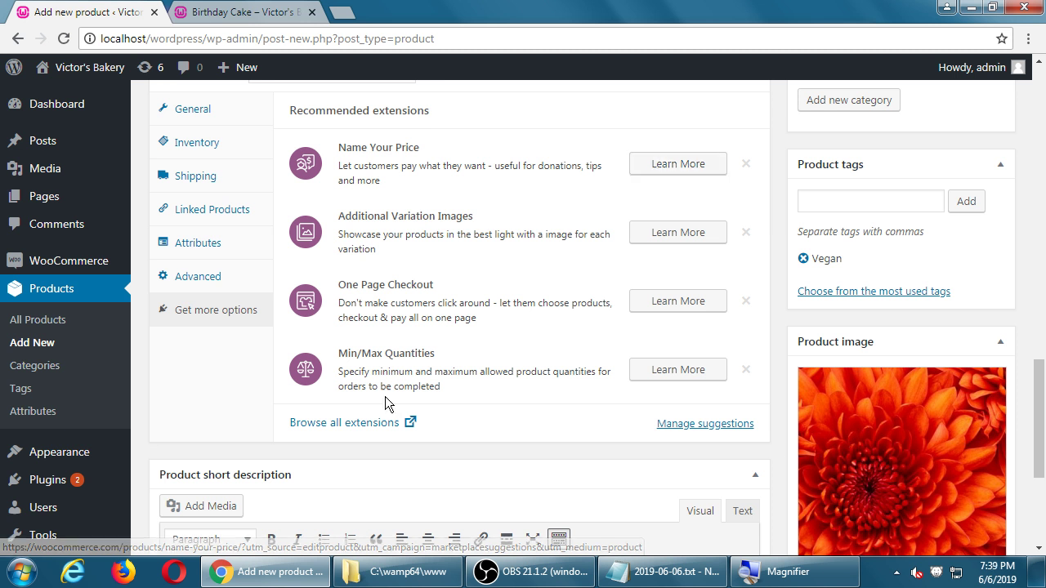
- Browse all WooCommerce extensions on the official store and examine the popular ones with their prices
{"action": "left_click", "coordinate": [365, 424]}
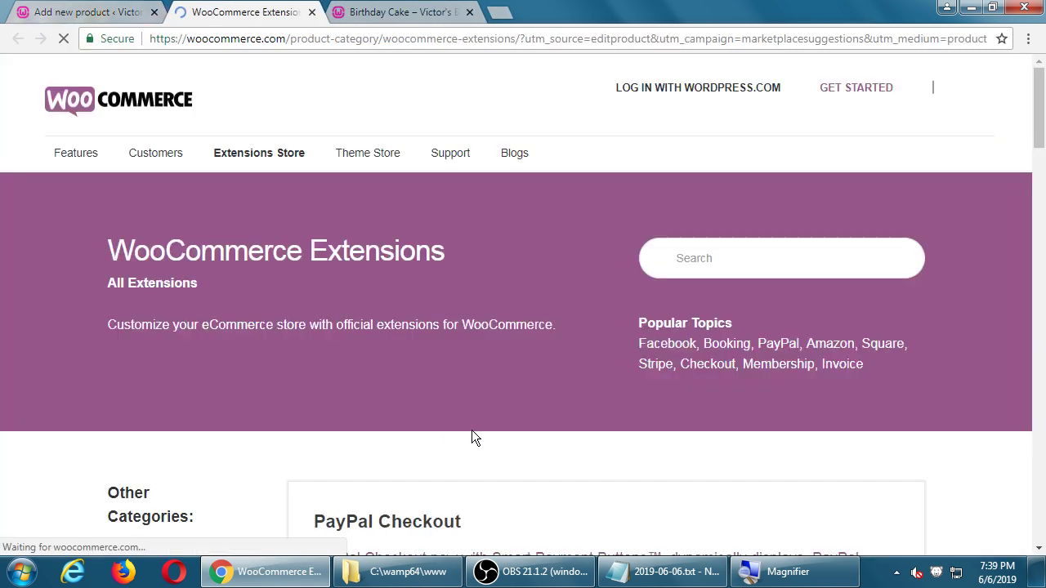
{"action": "scroll", "coordinate": [479, 430], "scroll_direction": "down", "scroll_amount": 2}
{"action": "scroll", "coordinate": [480, 429], "scroll_direction": "down", "scroll_amount": 2}
{"action": "scroll", "coordinate": [425, 367], "scroll_direction": "down", "scroll_amount": 1}
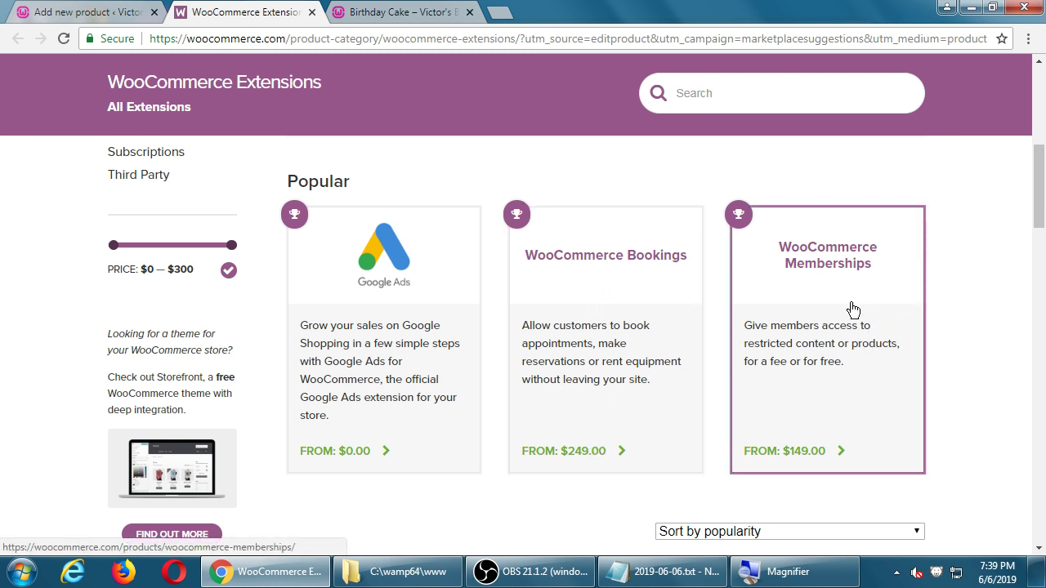
{"action": "scroll", "coordinate": [850, 309], "scroll_direction": "down", "scroll_amount": 2}
{"action": "scroll", "coordinate": [893, 327], "scroll_direction": "up", "scroll_amount": 1}
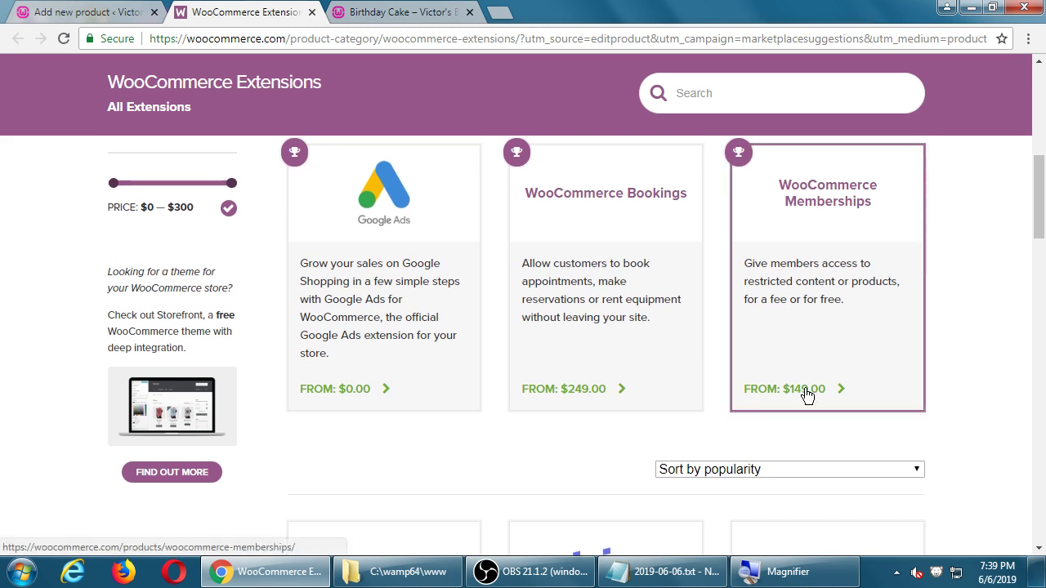
- Examine the remaining WooCommerce extensions sorted by popularity, from Facebook and Stripe down to MailChimp and PayPal
{"action": "scroll", "coordinate": [829, 357], "scroll_direction": "down", "scroll_amount": 3}
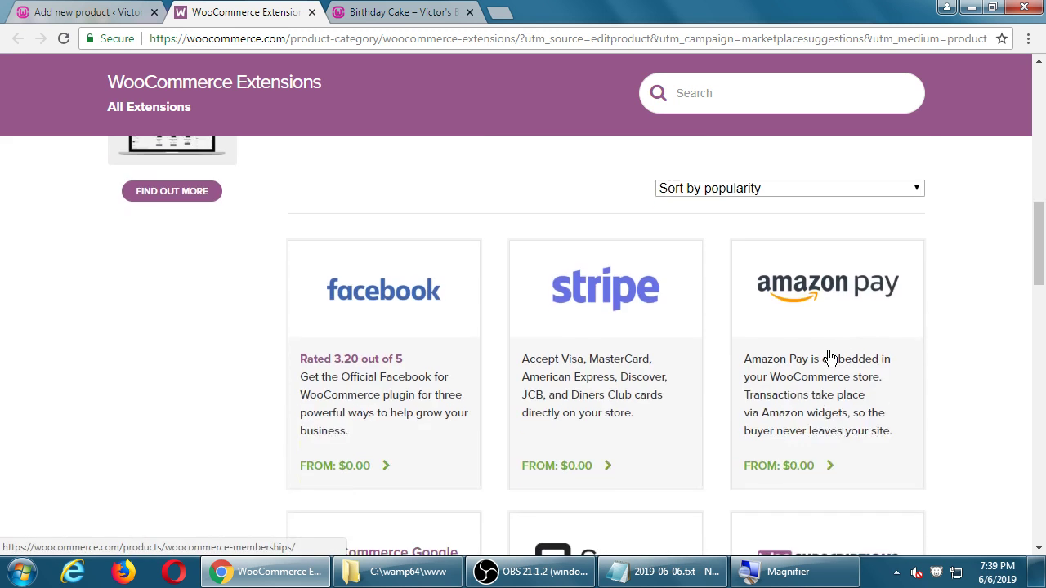
{"action": "scroll", "coordinate": [825, 327], "scroll_direction": "down", "scroll_amount": 1}
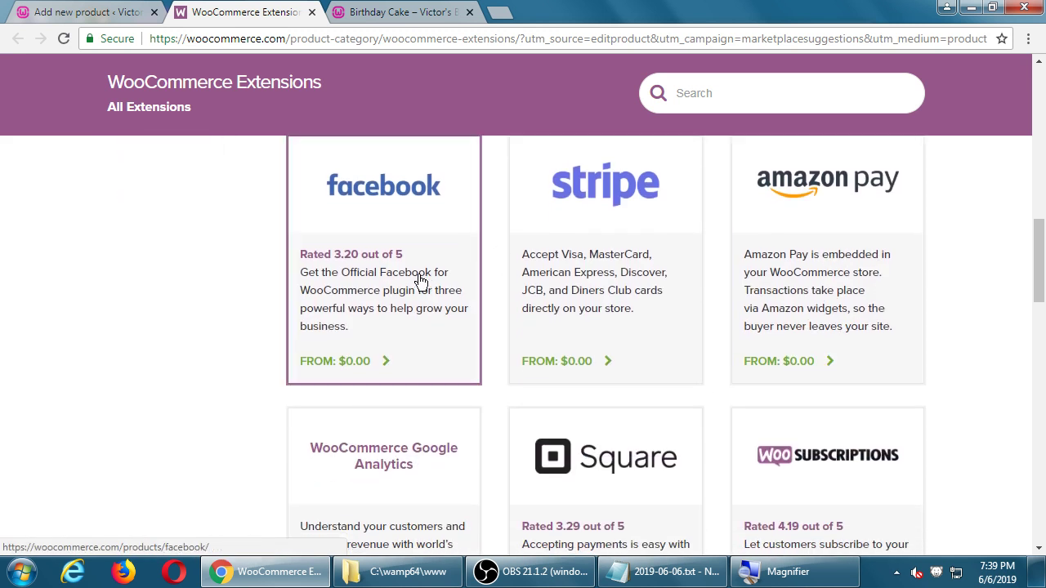
{"action": "scroll", "coordinate": [647, 318], "scroll_direction": "down", "scroll_amount": 3}
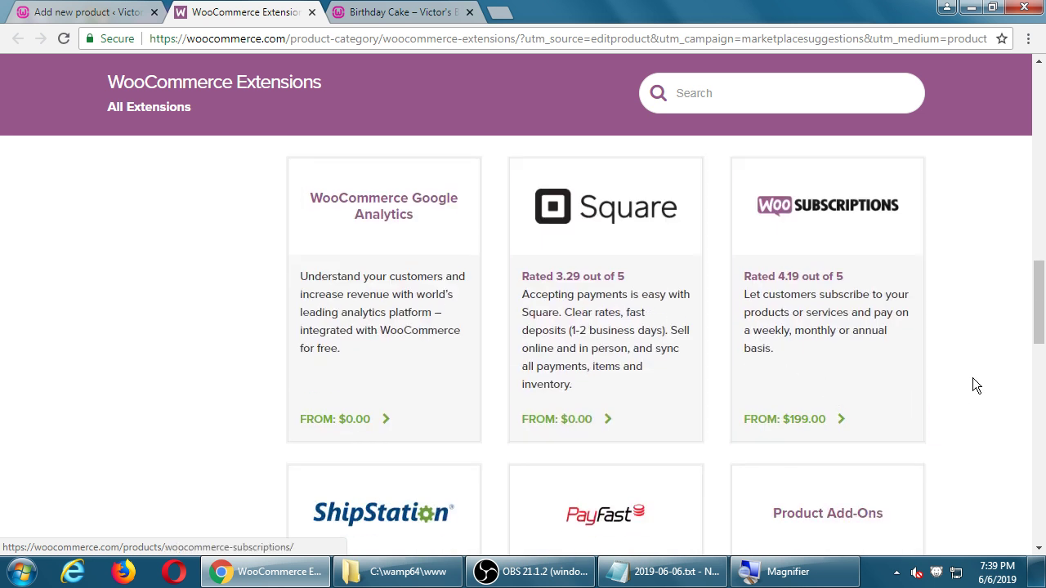
{"action": "scroll", "coordinate": [976, 376], "scroll_direction": "down", "scroll_amount": 2}
{"action": "scroll", "coordinate": [974, 369], "scroll_direction": "down", "scroll_amount": 2}
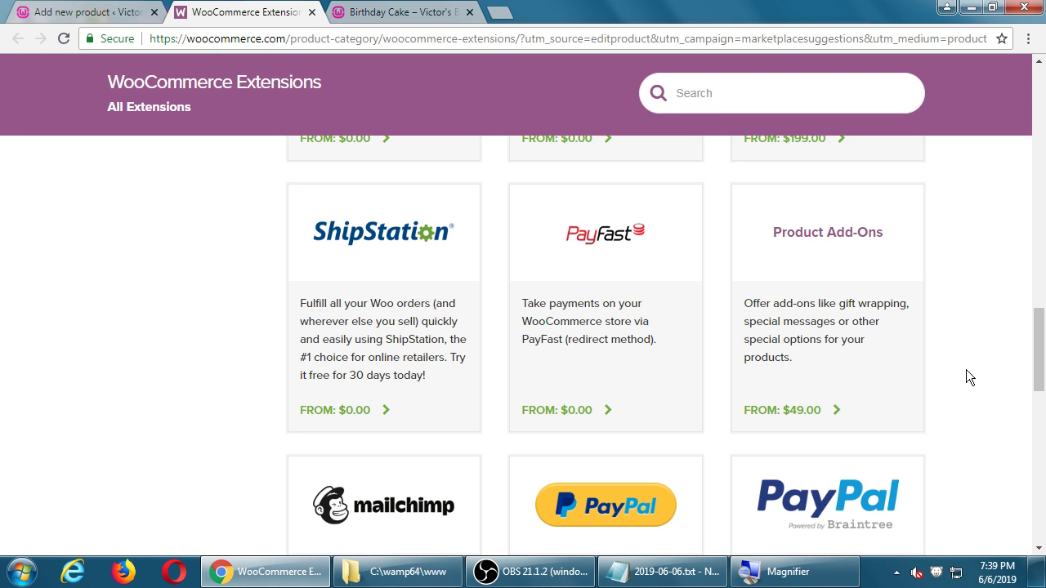
{"action": "scroll", "coordinate": [977, 375], "scroll_direction": "down", "scroll_amount": 3}
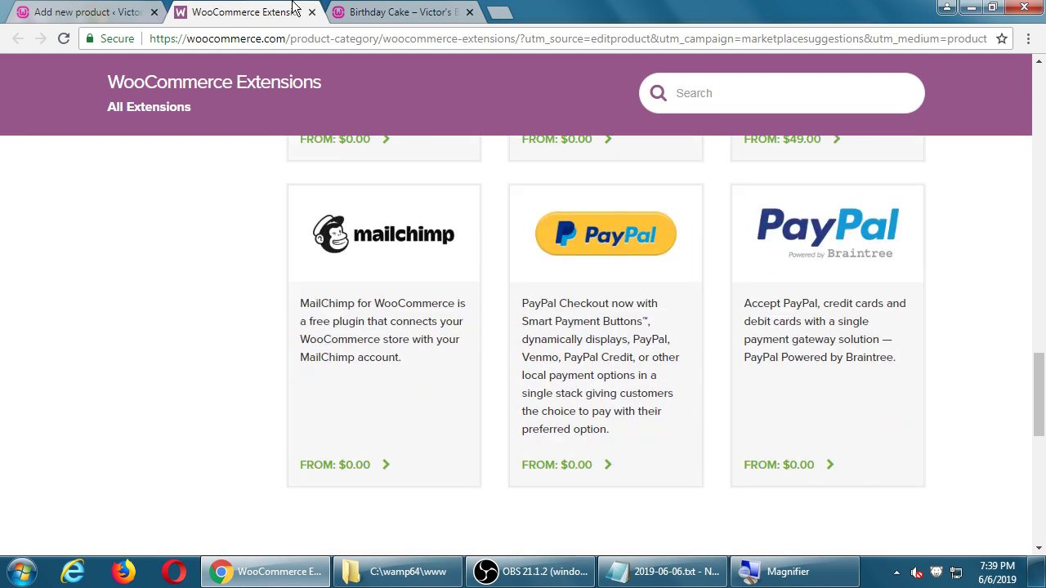
- Close the WooCommerce extensions store and the Birthday Cake product page, returning to the product being added
{"action": "left_click", "coordinate": [312, 13]}
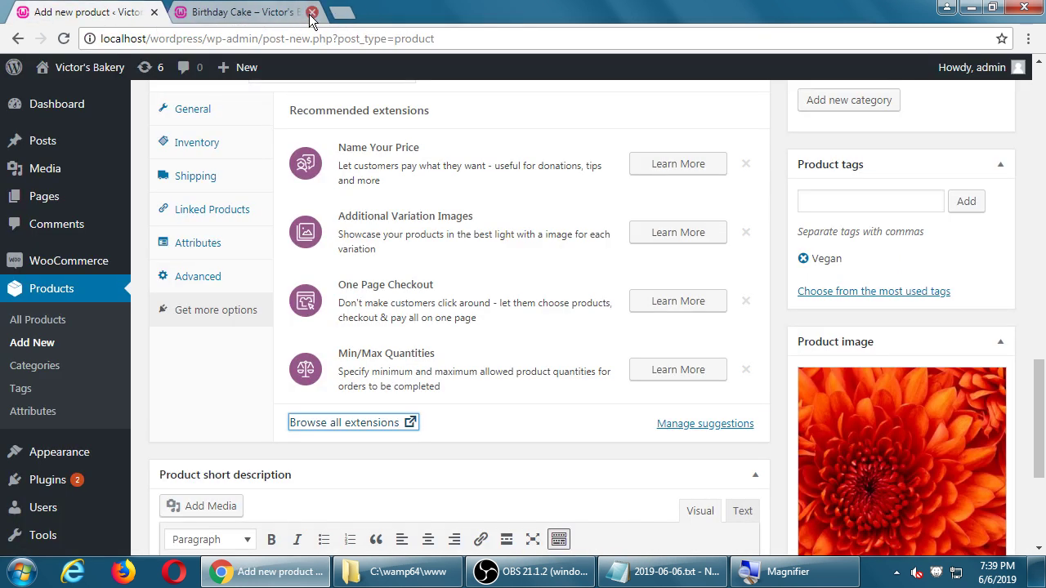
{"action": "left_click", "coordinate": [312, 13]}
{"action": "left_click", "coordinate": [779, 280]}
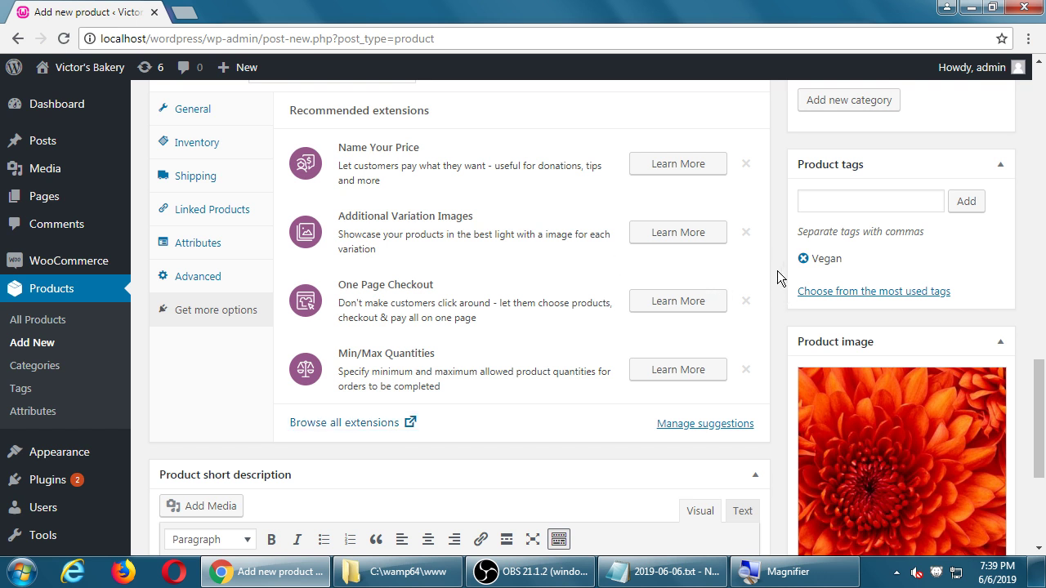
- Publish the Square Chocolate Chip Cake product
{"action": "scroll", "coordinate": [740, 380], "scroll_direction": "up", "scroll_amount": 4}
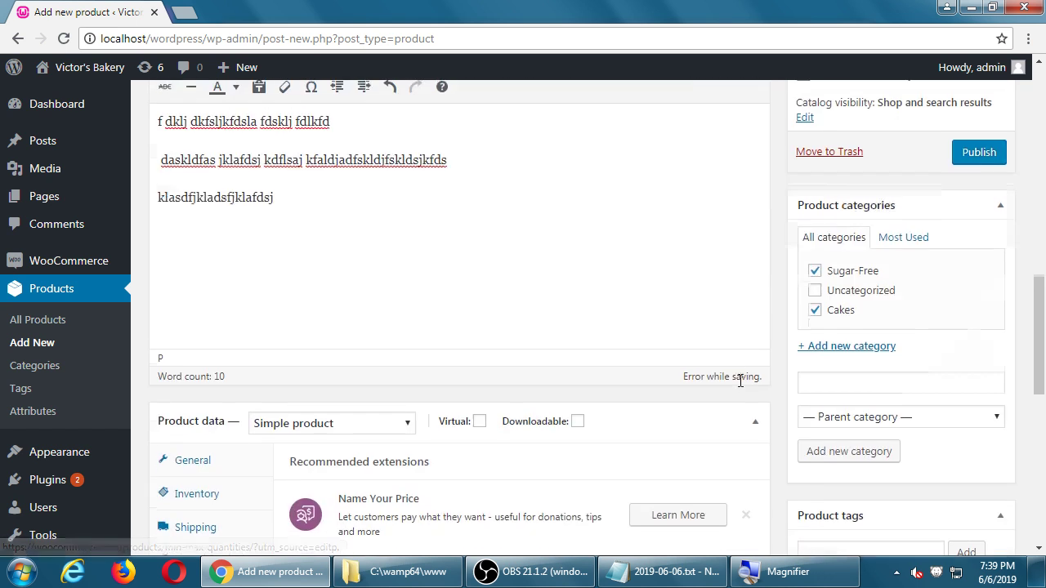
{"action": "scroll", "coordinate": [740, 384], "scroll_direction": "up", "scroll_amount": 9}
{"action": "scroll", "coordinate": [739, 388], "scroll_direction": "down", "scroll_amount": 6}
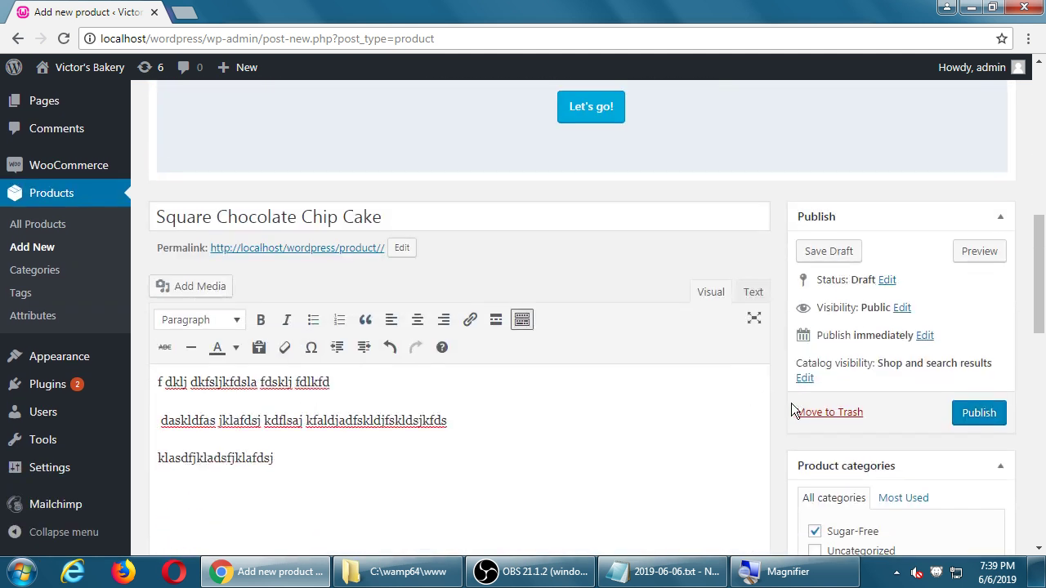
{"action": "left_click", "coordinate": [992, 420]}
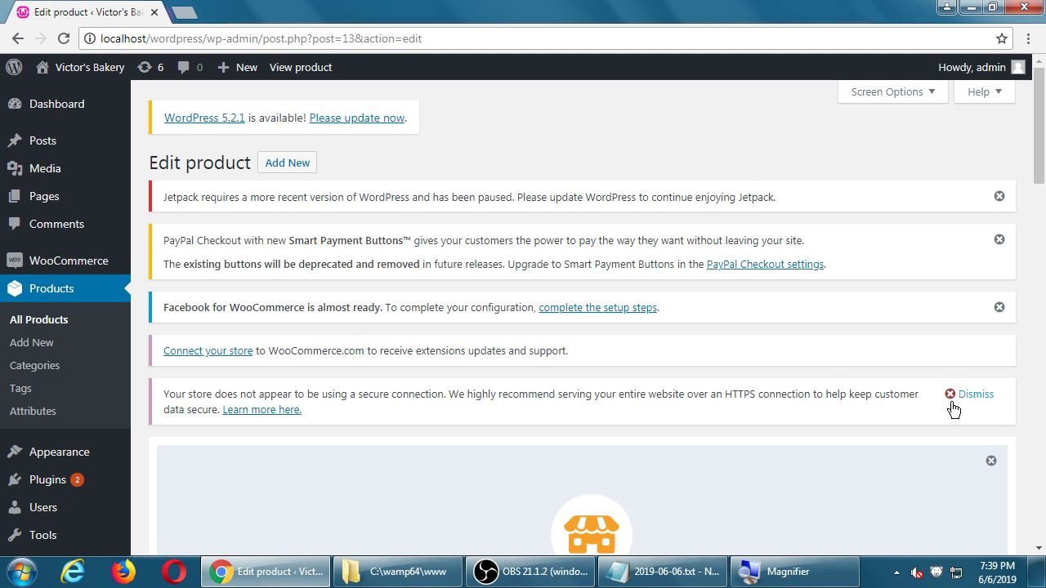
- Start another new product and name it Rainbow Cookie
{"action": "scroll", "coordinate": [958, 400], "scroll_direction": "down", "scroll_amount": 3}
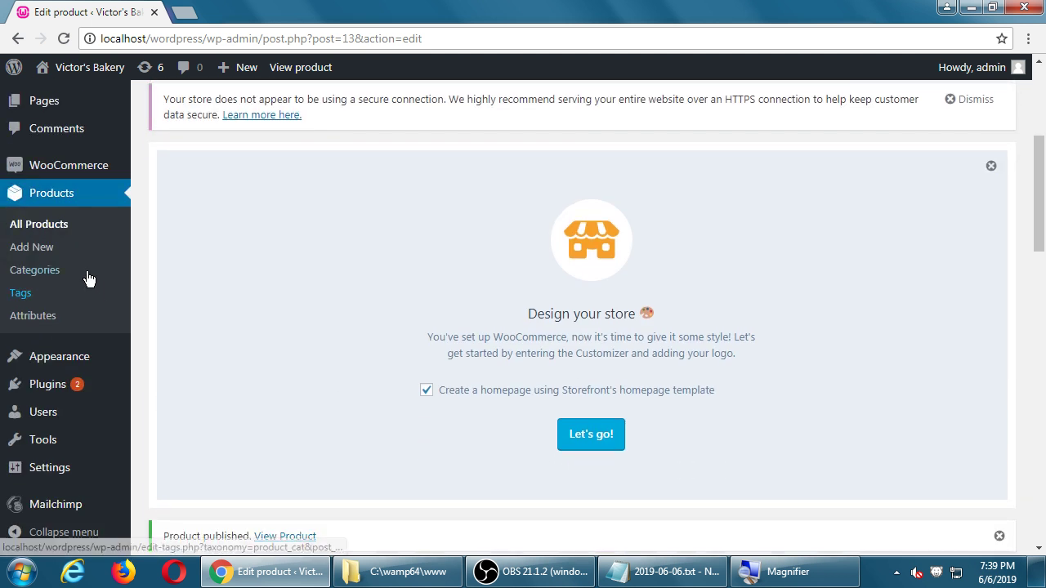
{"action": "left_click", "coordinate": [49, 250]}
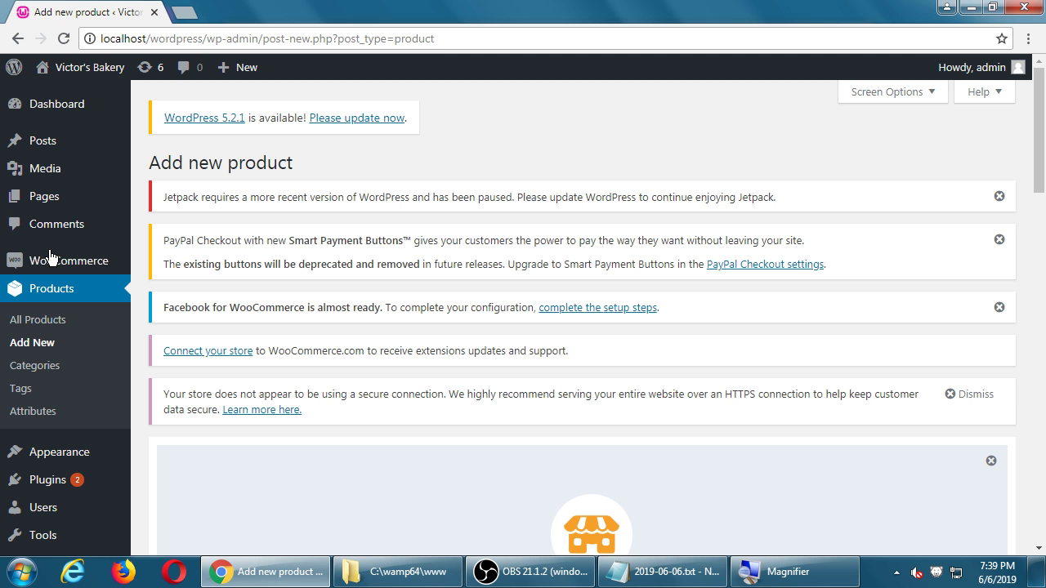
{"action": "scroll", "coordinate": [153, 331], "scroll_direction": "down", "scroll_amount": 9}
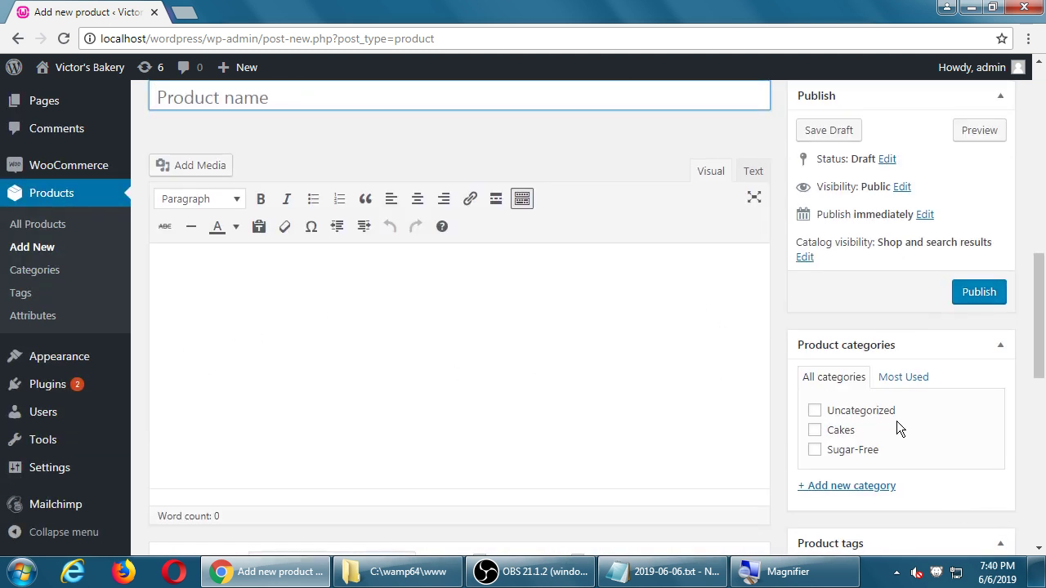
{"action": "scroll", "coordinate": [979, 385], "scroll_direction": "down", "scroll_amount": 2}
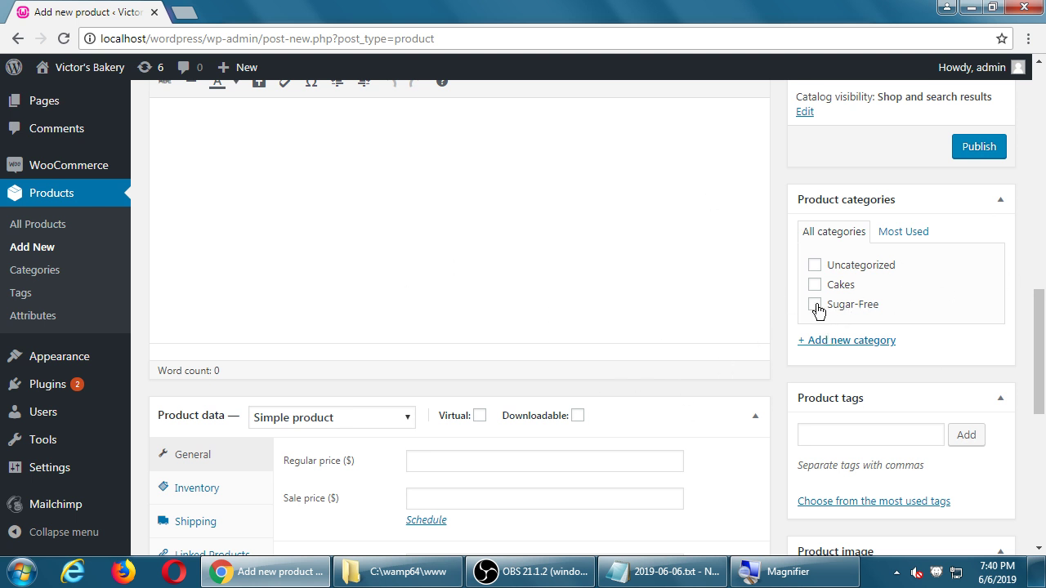
{"action": "scroll", "coordinate": [681, 342], "scroll_direction": "up", "scroll_amount": 6}
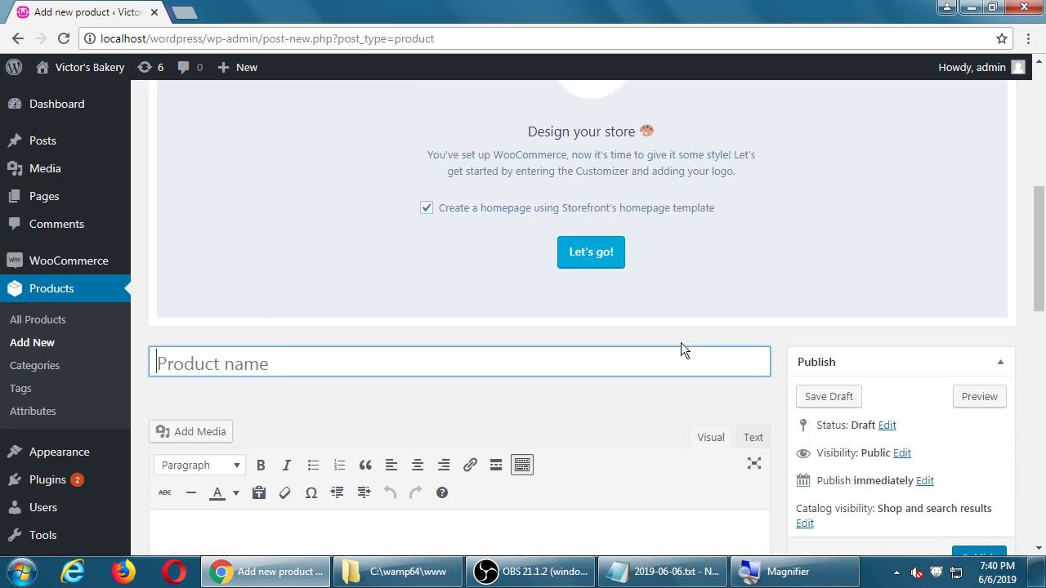
{"action": "scroll", "coordinate": [637, 341], "scroll_direction": "up", "scroll_amount": 5}
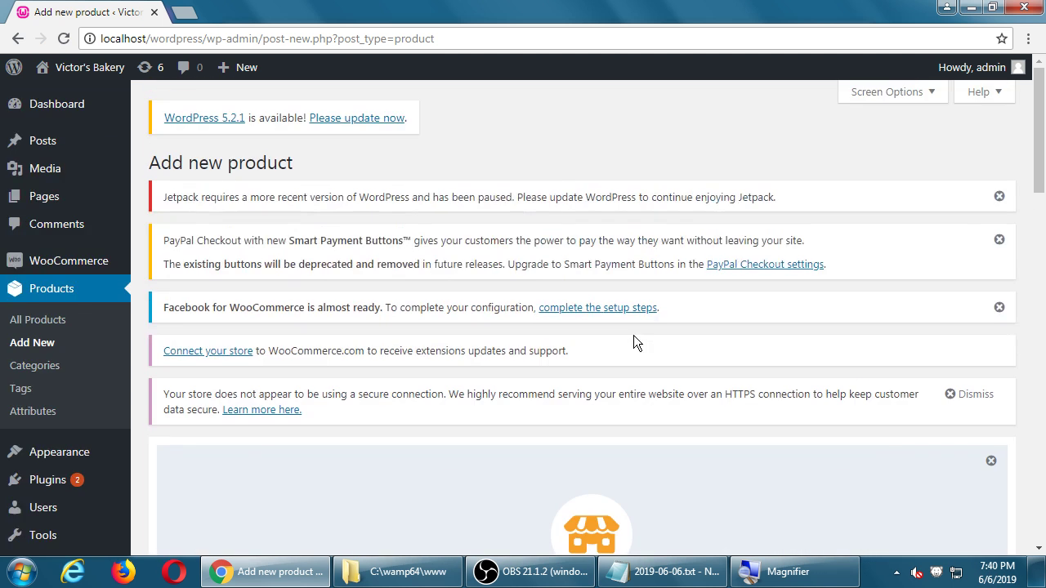
{"action": "scroll", "coordinate": [633, 335], "scroll_direction": "down", "scroll_amount": 7}
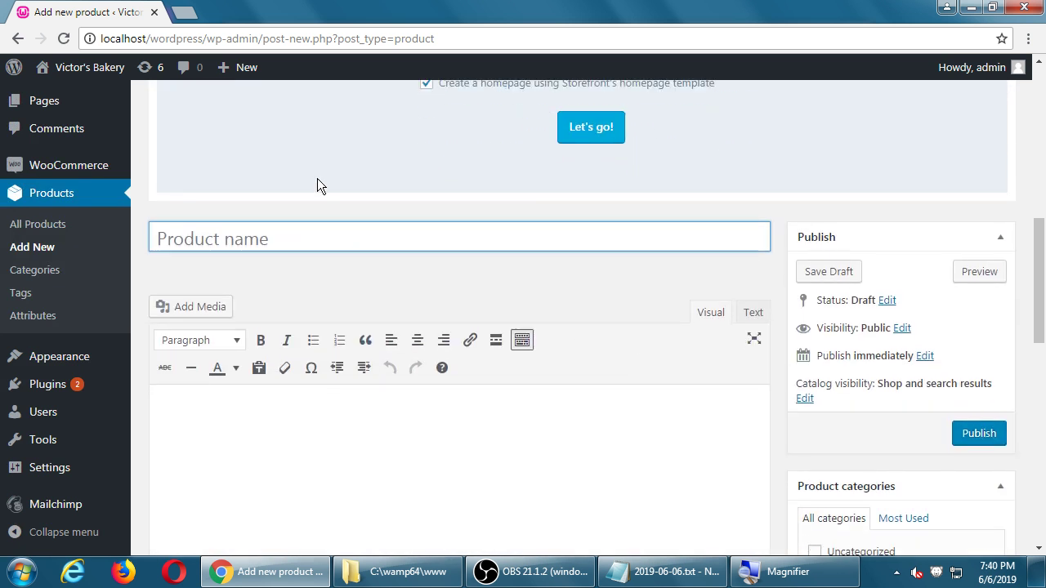
{"action": "type", "text": "Rain"}
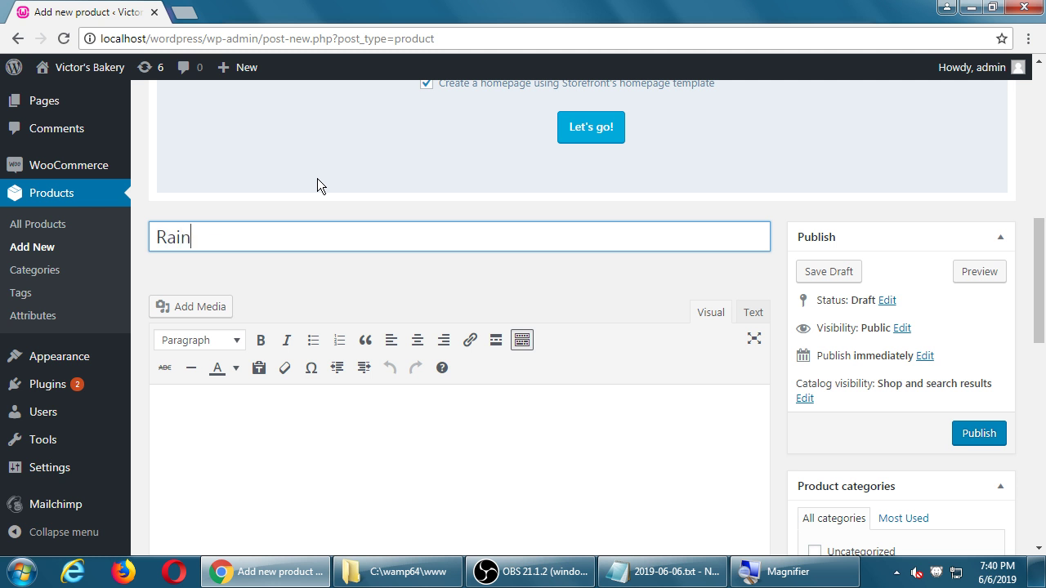
{"action": "type", "text": "bow Cookie"}
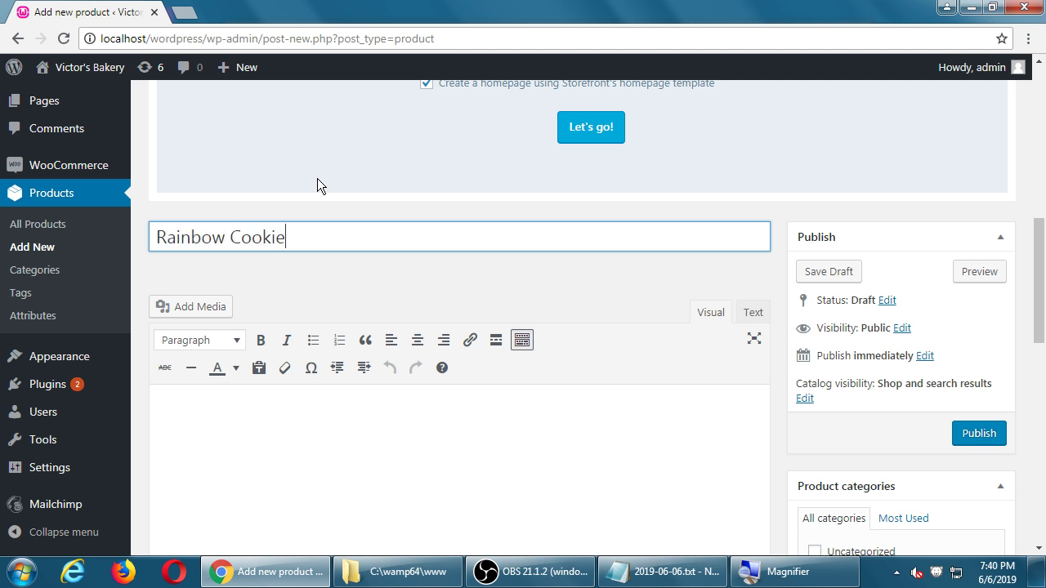
- Fill the product's main description with the placeholder text "jkdj kdjf kdfj kdfjdkfjd kfjd fkjdf kfdj kdf"
{"action": "scroll", "coordinate": [328, 269], "scroll_direction": "down", "scroll_amount": 2}
{"action": "left_click", "coordinate": [369, 292]}
{"action": "type", "text": "jkd"}
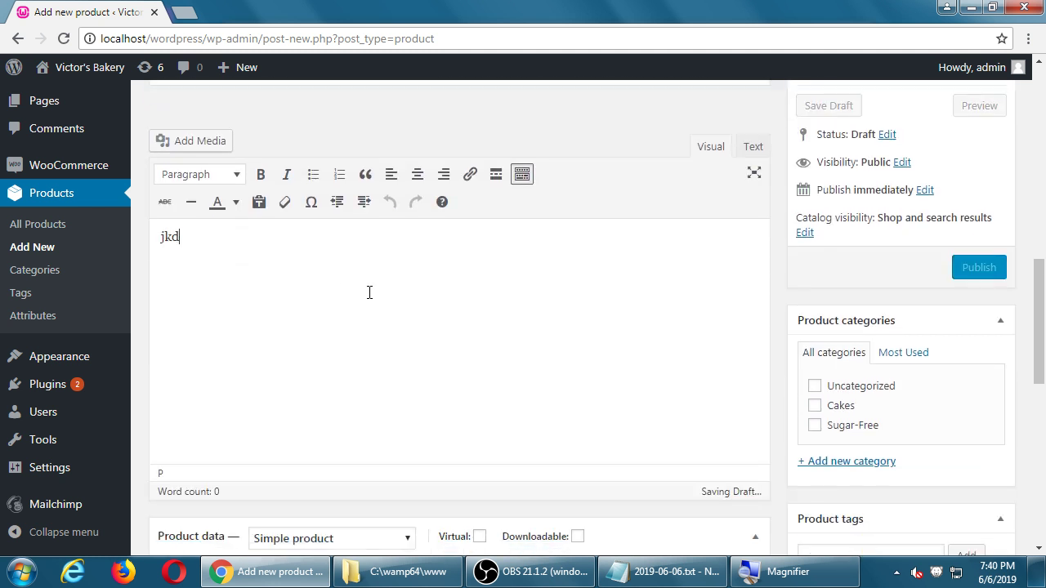
{"action": "type", "text": "j kdjf kdfj kdfjdkfjd kfjd fkjdf kfdj kdf"}
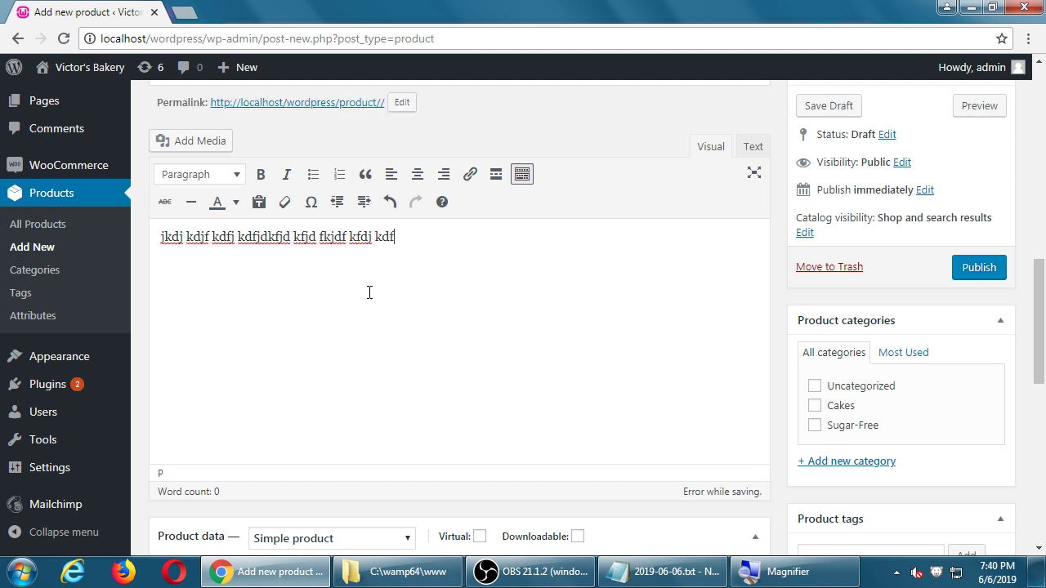
- Assign the product to the Sugar-Free category and enter Cookies as the name for a new category
{"action": "left_click", "coordinate": [853, 426]}
{"action": "left_click", "coordinate": [831, 463]}
{"action": "type", "text": "C"}
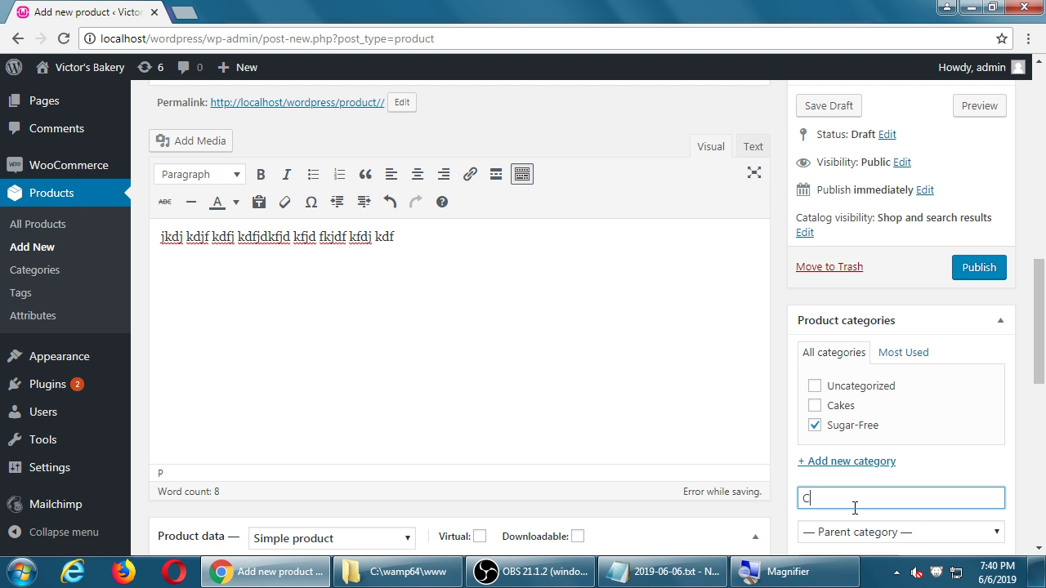
{"action": "type", "text": "ookies"}
{"action": "scroll", "coordinate": [850, 438], "scroll_direction": "down", "scroll_amount": 3}
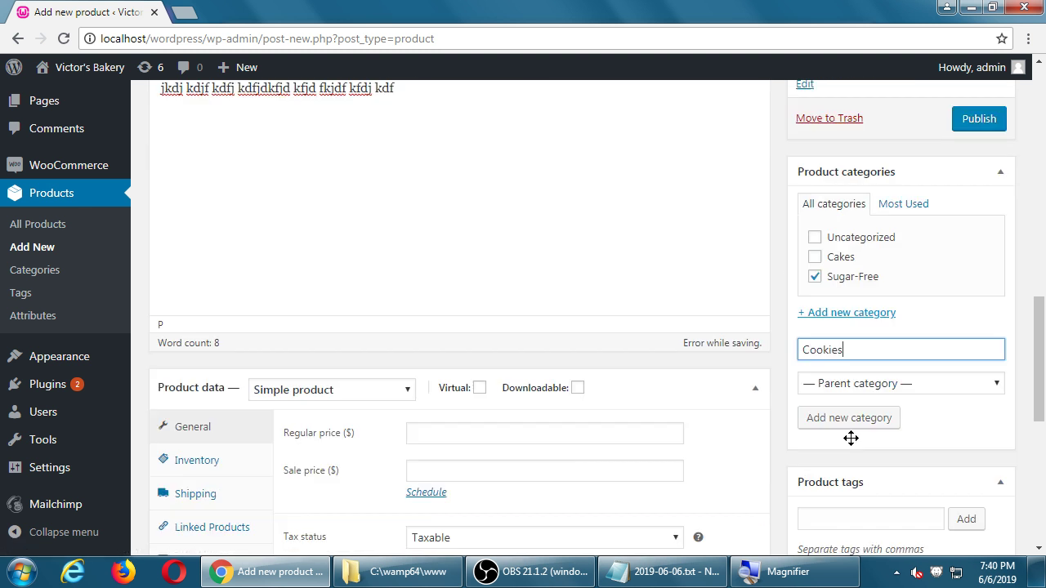
- Set the product's regular price to $1
{"action": "left_click", "coordinate": [581, 333]}
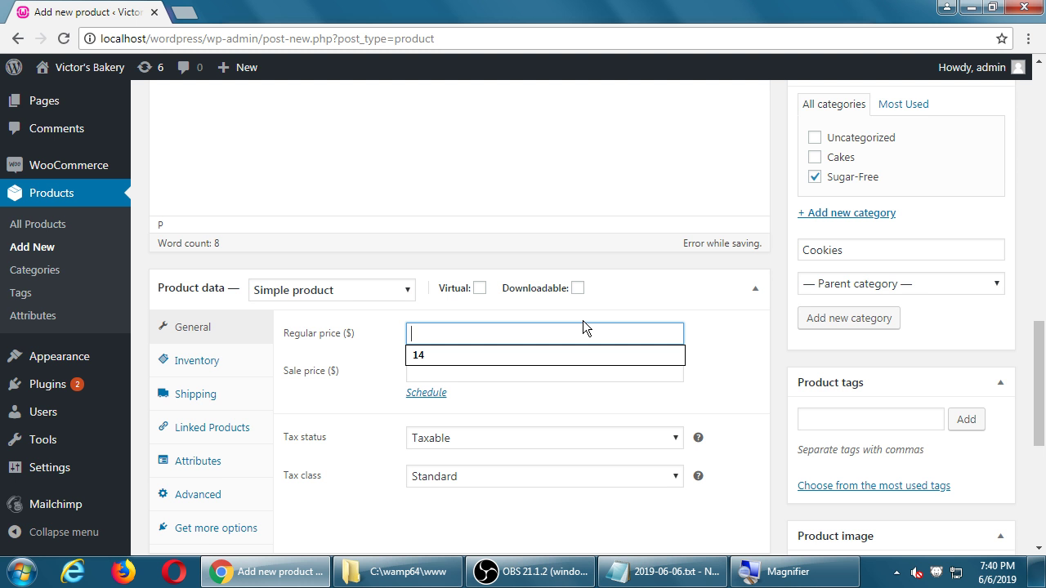
{"action": "type", "text": "1"}
{"action": "left_click", "coordinate": [783, 316]}
- Upload Tulips.jpg from the Sample Pictures folder and set it as the product image
{"action": "scroll", "coordinate": [784, 315], "scroll_direction": "down", "scroll_amount": 1}
{"action": "left_click", "coordinate": [839, 471]}
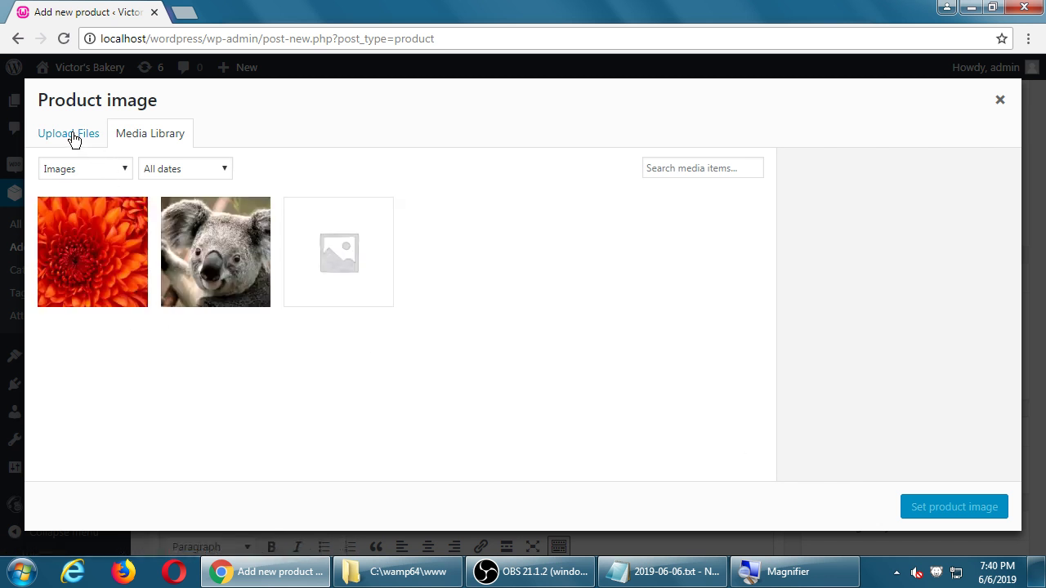
{"action": "left_click", "coordinate": [73, 139]}
{"action": "left_click", "coordinate": [537, 325]}
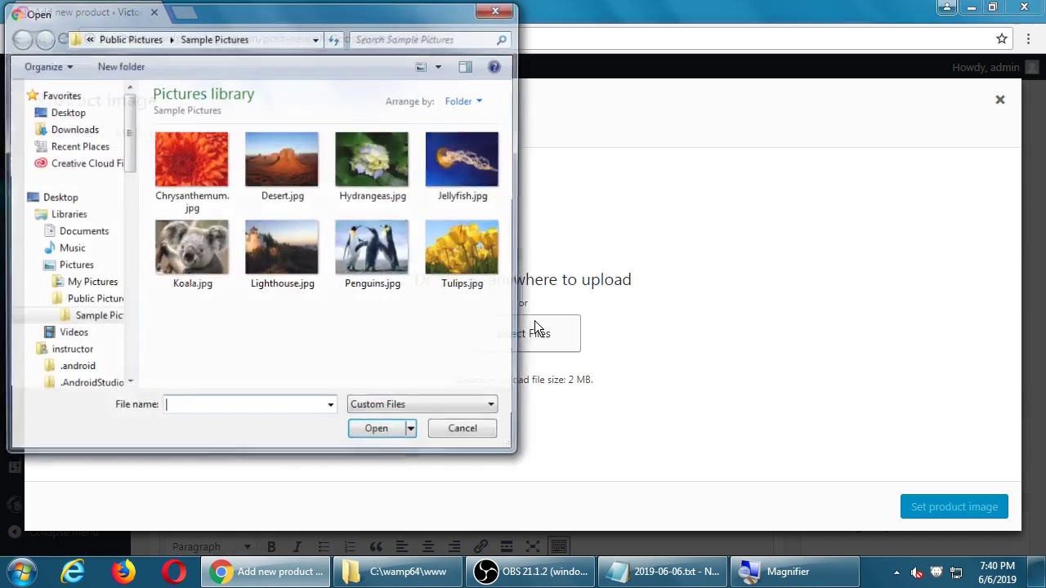
{"action": "double_click", "coordinate": [463, 252]}
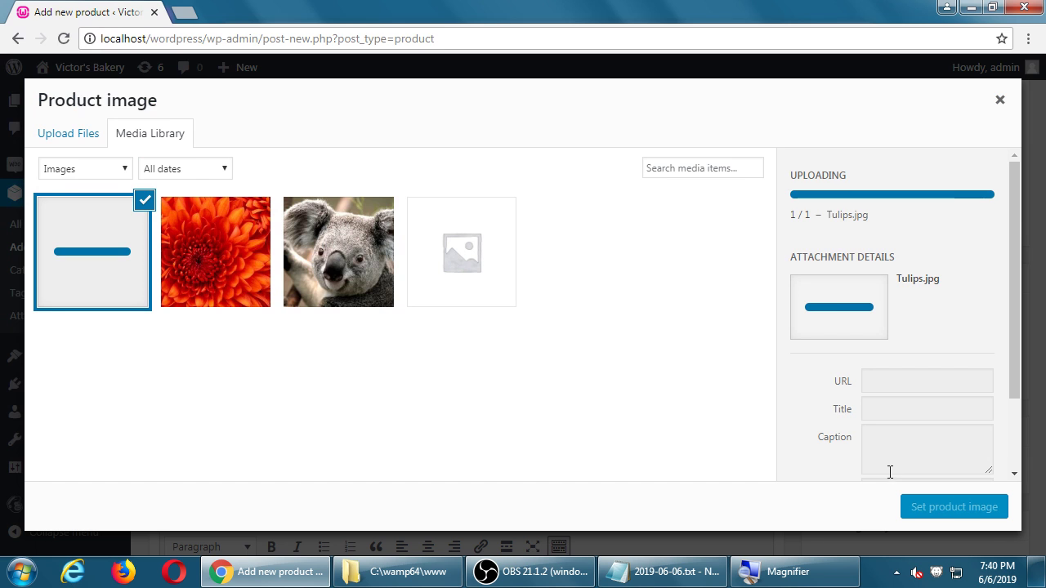
{"action": "left_click", "coordinate": [928, 504]}
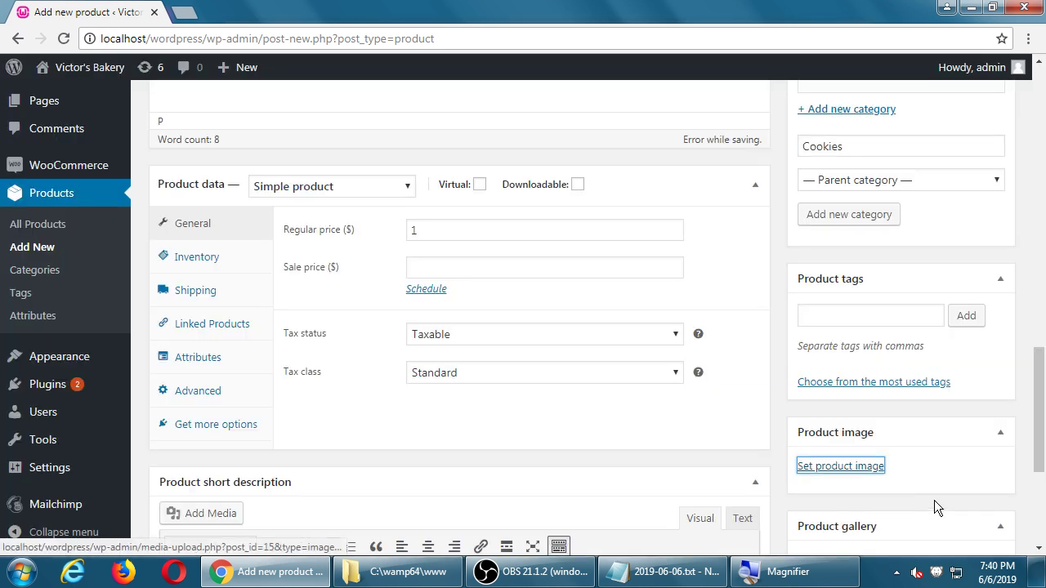
- Publish the Rainbow Cookie product
{"action": "scroll", "coordinate": [877, 474], "scroll_direction": "down", "scroll_amount": 4}
{"action": "scroll", "coordinate": [874, 467], "scroll_direction": "up", "scroll_amount": 15}
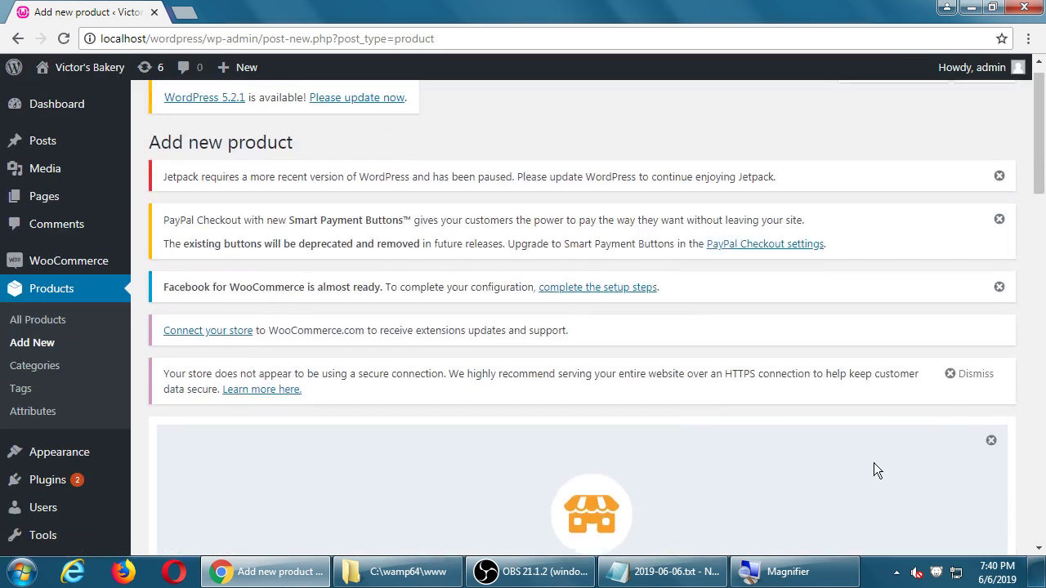
{"action": "scroll", "coordinate": [873, 471], "scroll_direction": "down", "scroll_amount": 10}
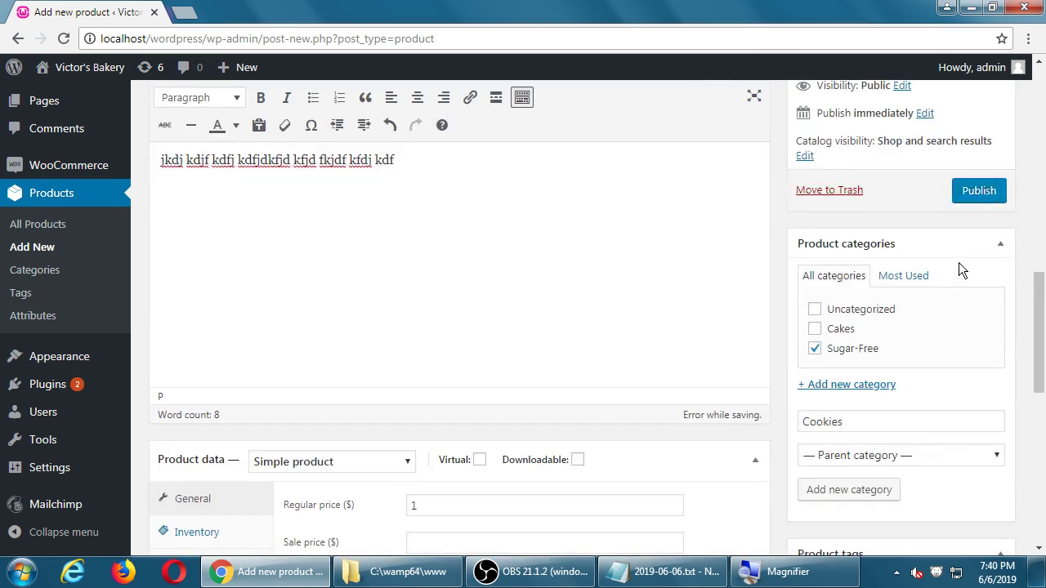
{"action": "left_click", "coordinate": [974, 191]}
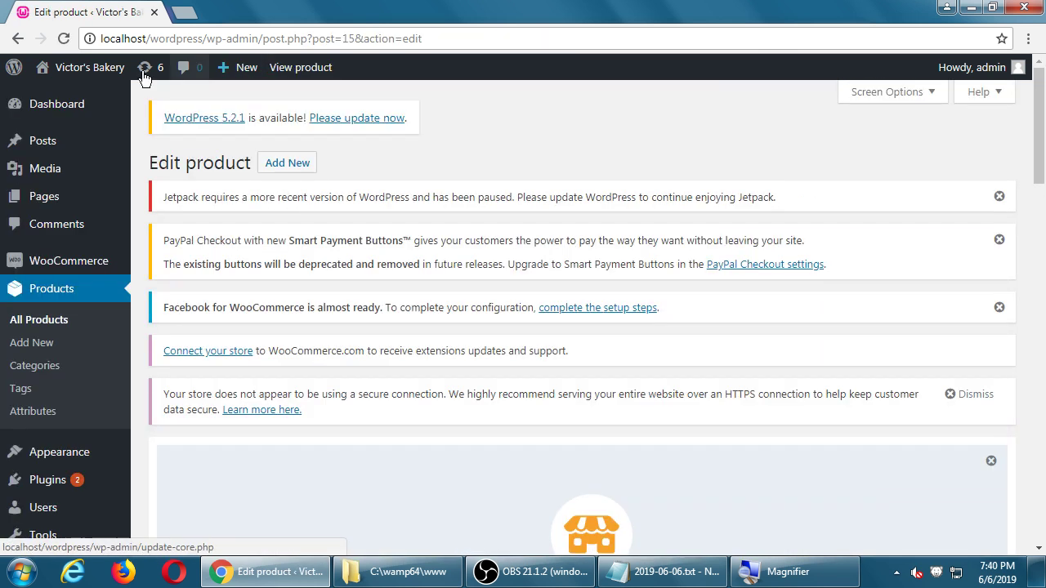
- Visit the bakery site's Shop page and check how the published products are listed with their images and prices
{"action": "left_click", "coordinate": [70, 72]}
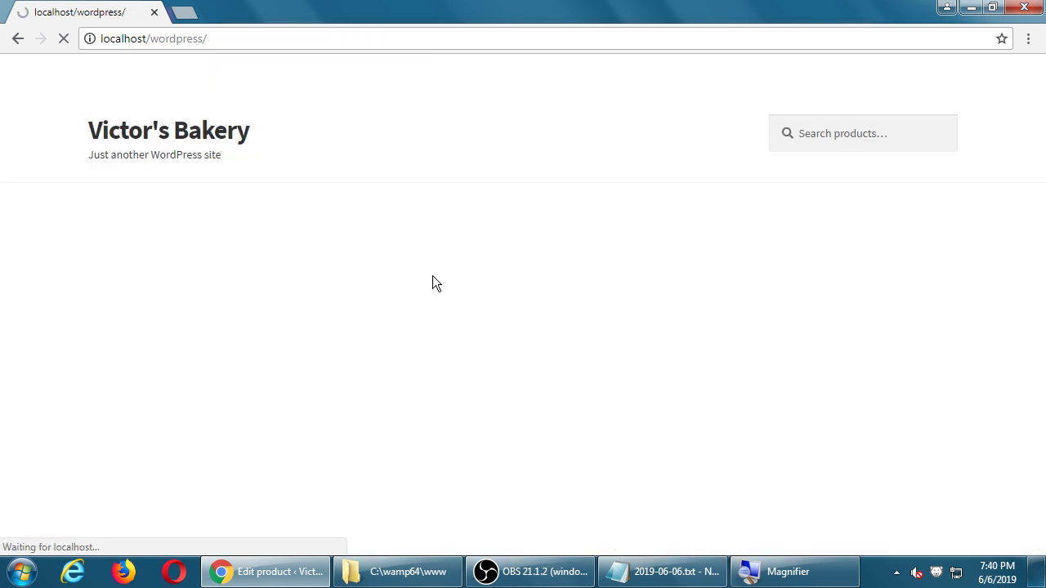
{"action": "left_click", "coordinate": [468, 217]}
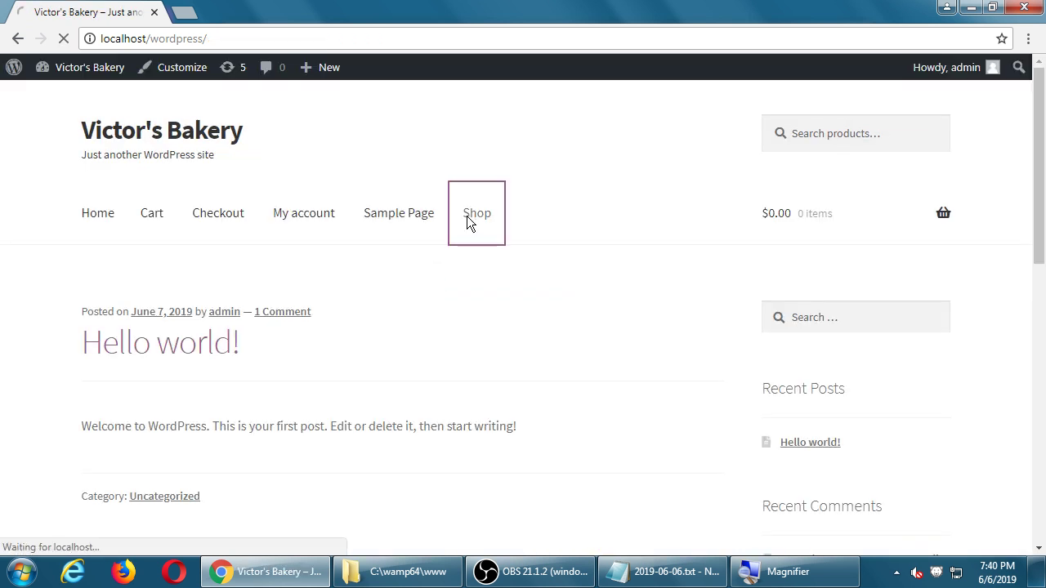
{"action": "scroll", "coordinate": [508, 285], "scroll_direction": "down", "scroll_amount": 2}
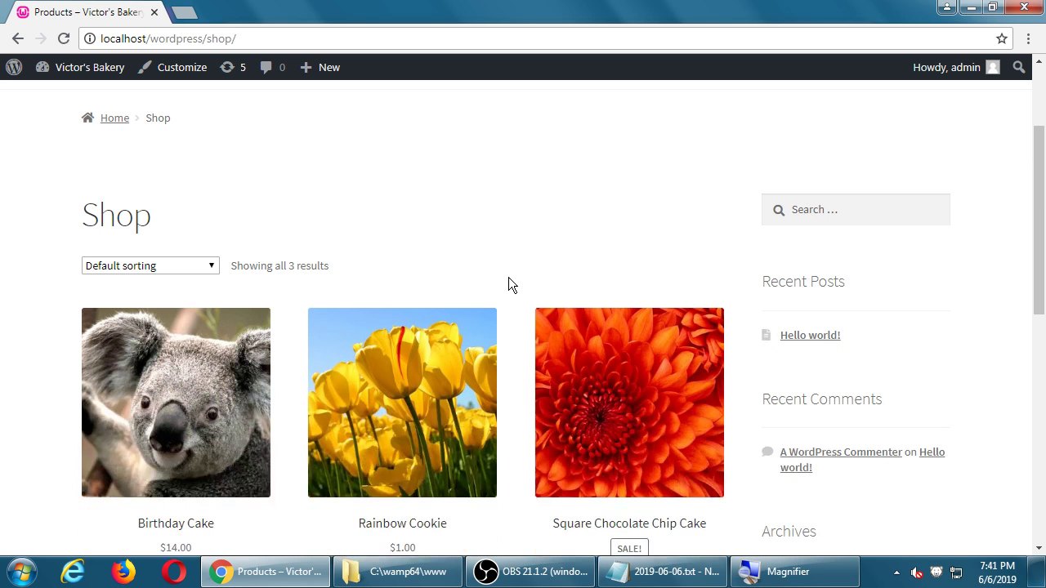
{"action": "scroll", "coordinate": [654, 276], "scroll_direction": "down", "scroll_amount": 1}
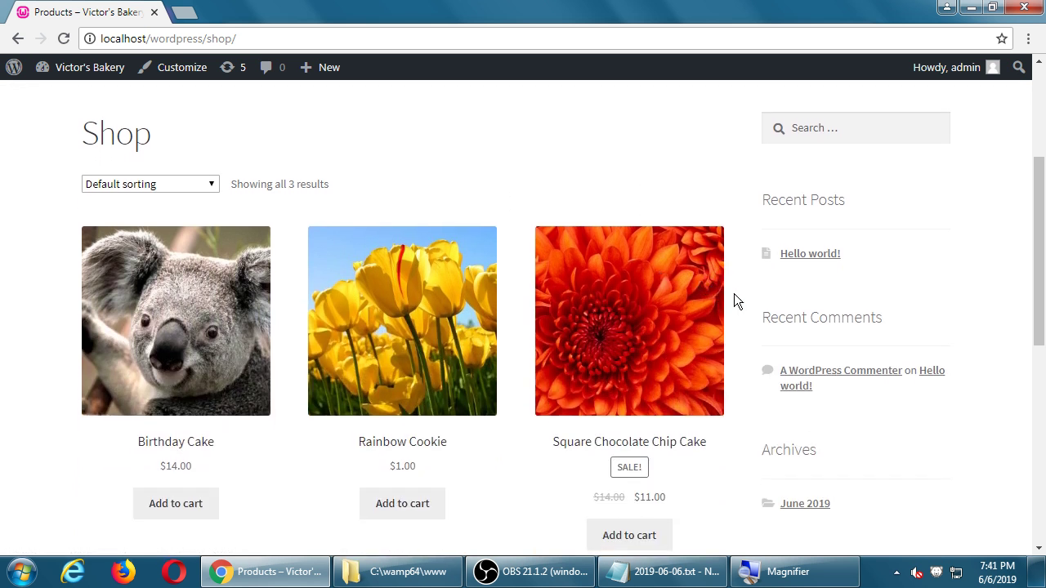
{"action": "scroll", "coordinate": [734, 295], "scroll_direction": "down", "scroll_amount": 3}
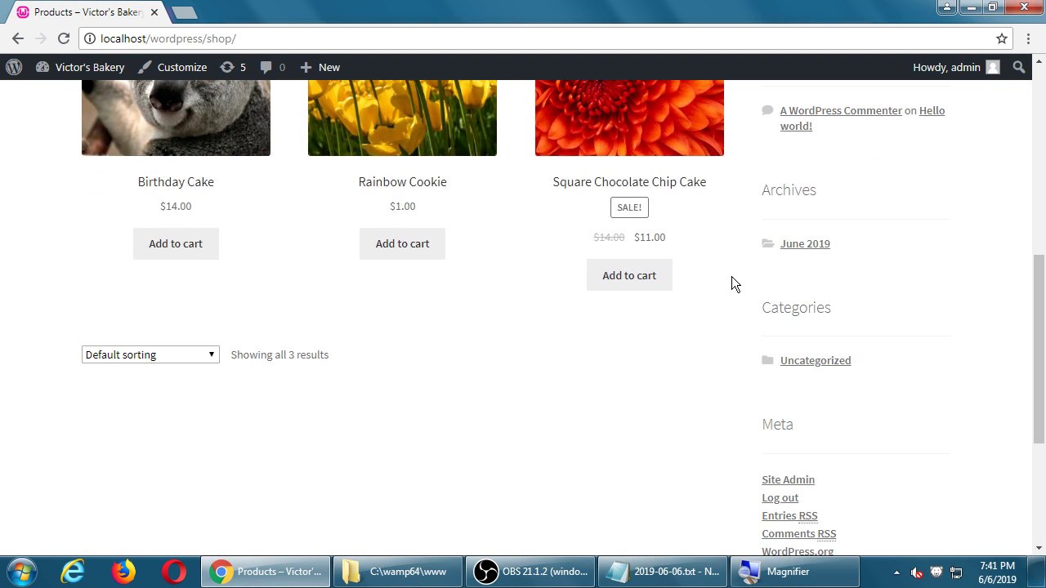
{"action": "scroll", "coordinate": [732, 277], "scroll_direction": "up", "scroll_amount": 1}
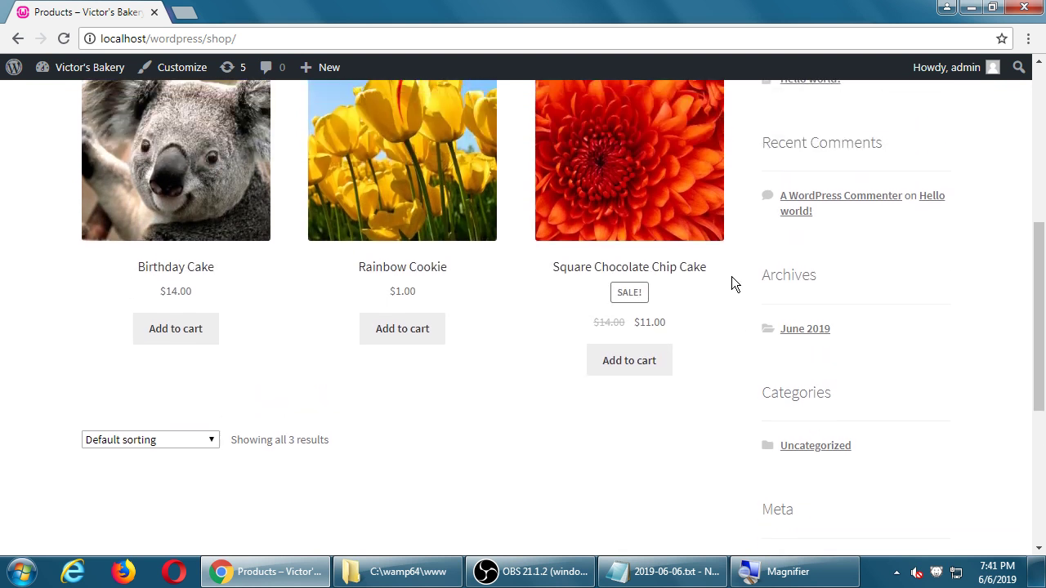
{"action": "scroll", "coordinate": [732, 277], "scroll_direction": "up", "scroll_amount": 5}
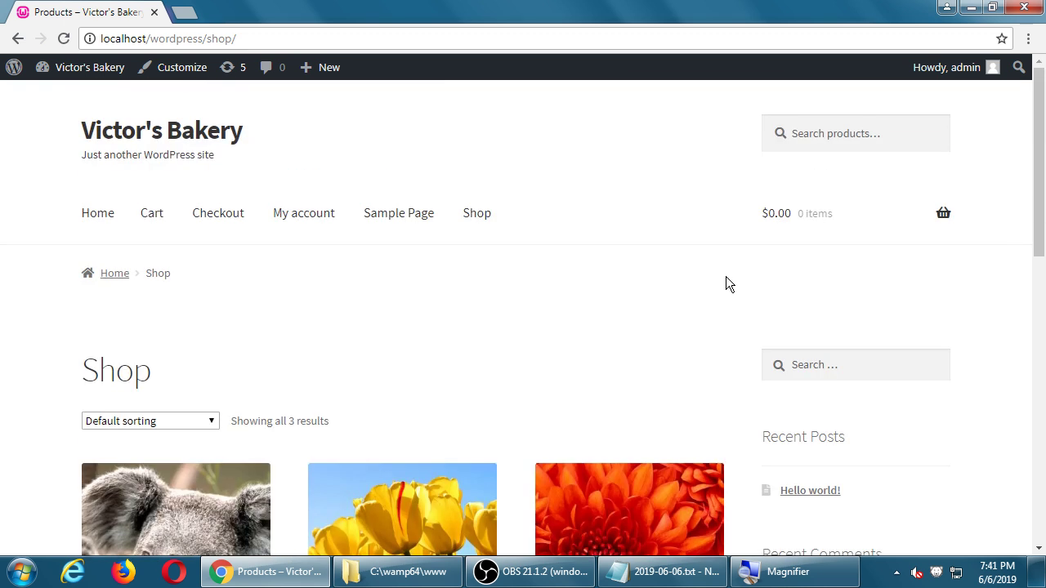
{"action": "scroll", "coordinate": [613, 233], "scroll_direction": "down", "scroll_amount": 3}
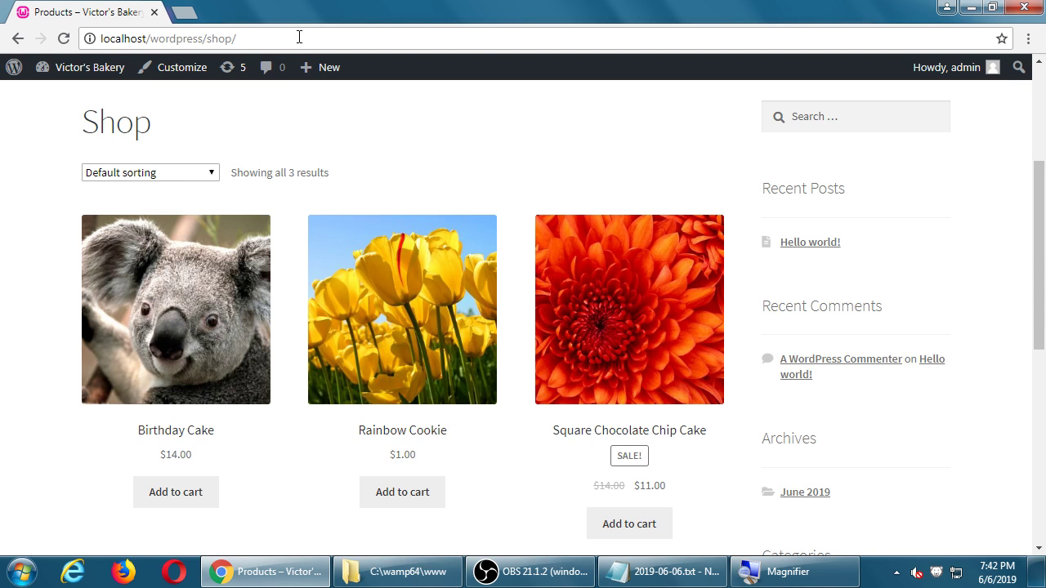
- Open the site's admin dashboard in a new browser tab and bring up the Rainbow Cookie product for editing from the product list
{"action": "middle_click", "coordinate": [89, 67]}
{"action": "left_click", "coordinate": [196, 15]}
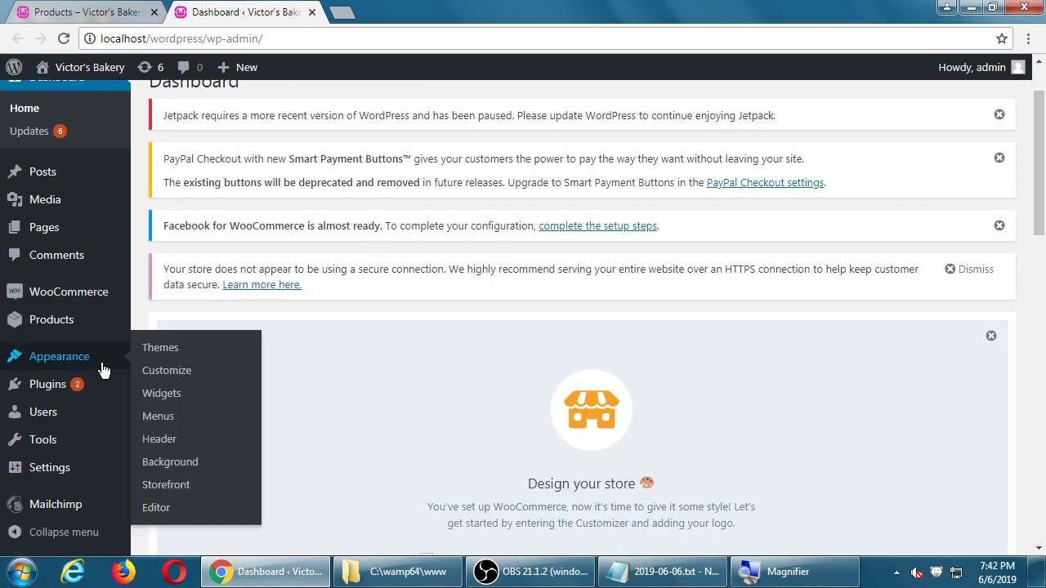
{"action": "mouse_move", "coordinate": [93, 329]}
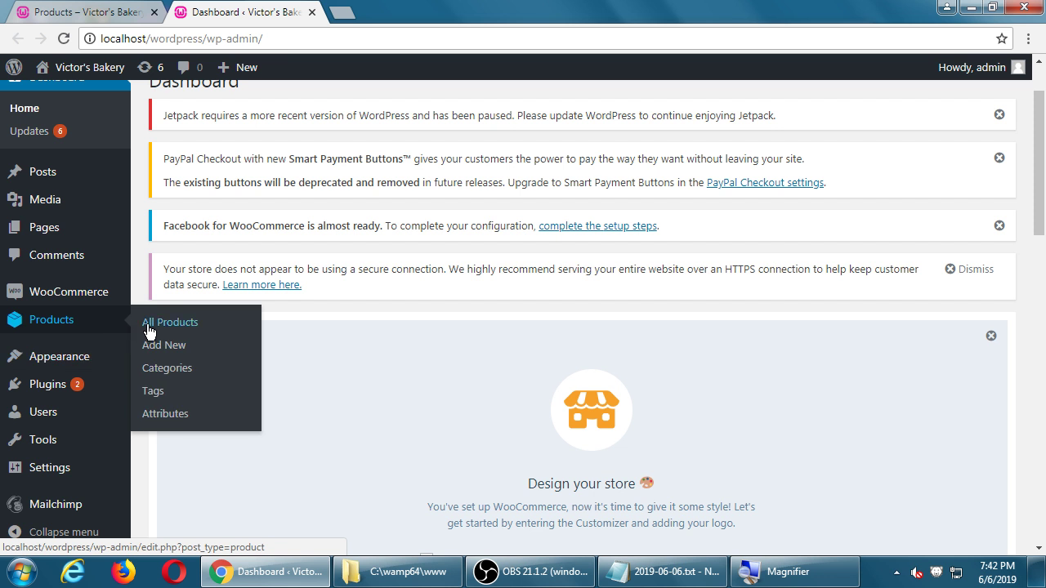
{"action": "left_click", "coordinate": [92, 324]}
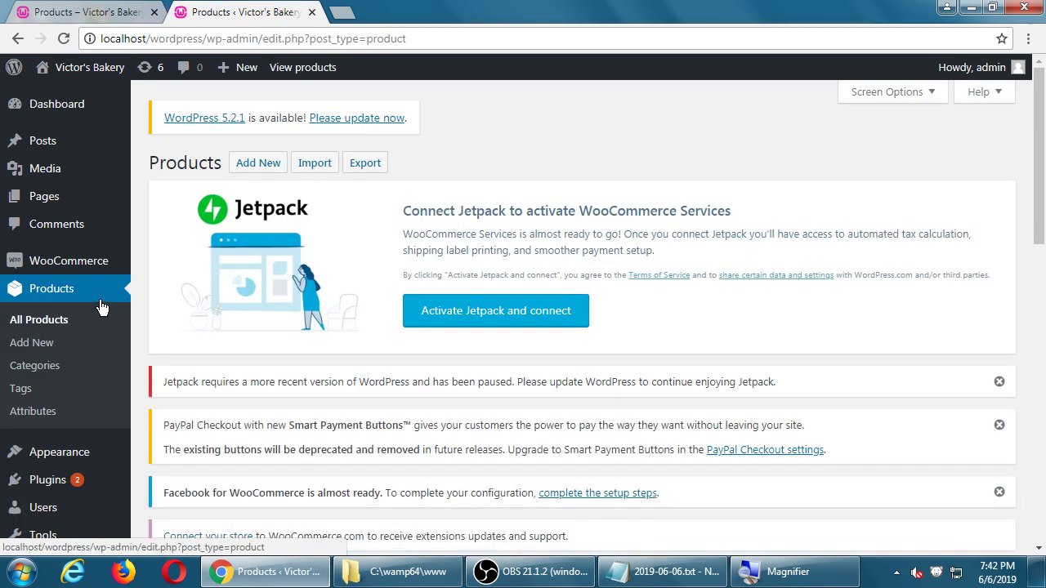
{"action": "scroll", "coordinate": [209, 368], "scroll_direction": "down", "scroll_amount": 8}
{"action": "scroll", "coordinate": [209, 368], "scroll_direction": "down", "scroll_amount": 2}
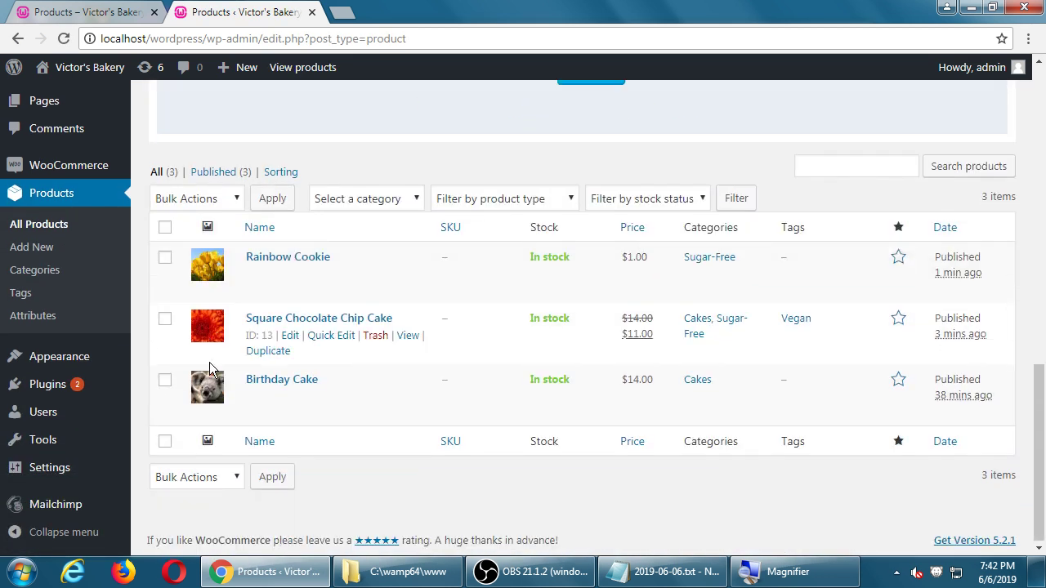
{"action": "mouse_move", "coordinate": [256, 297]}
{"action": "left_click", "coordinate": [290, 274]}
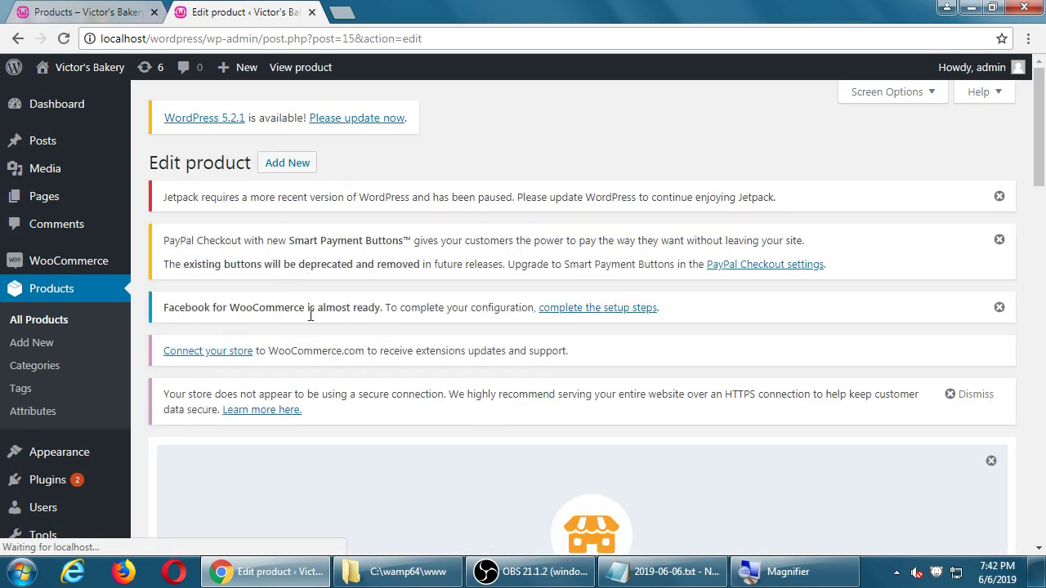
- Search for "cake" among the cross-sell products in Rainbow Cookie's linked products settings
{"action": "scroll", "coordinate": [327, 296], "scroll_direction": "down", "scroll_amount": 3}
{"action": "scroll", "coordinate": [334, 299], "scroll_direction": "down", "scroll_amount": 5}
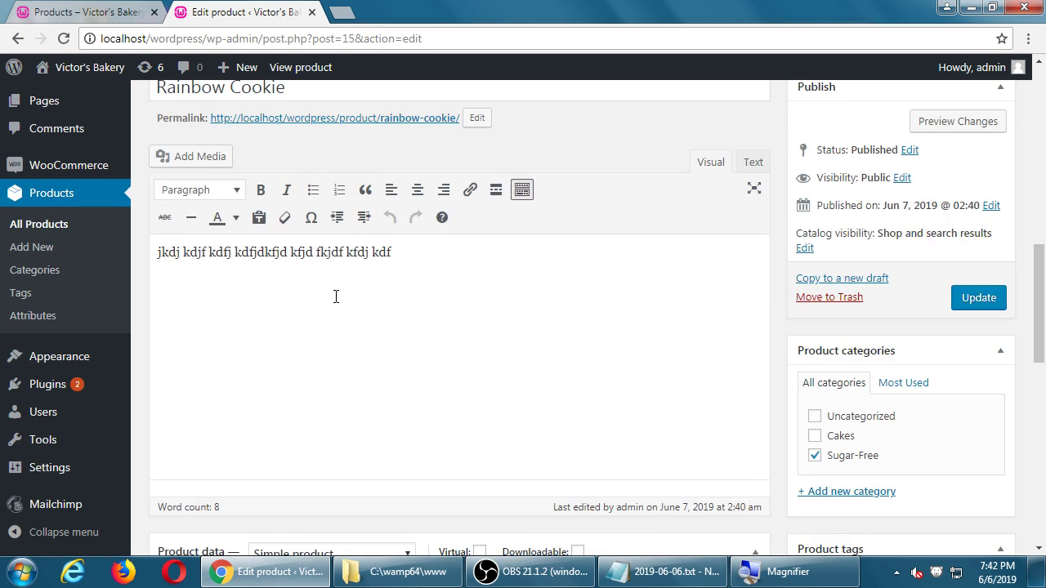
{"action": "scroll", "coordinate": [336, 297], "scroll_direction": "up", "scroll_amount": 1}
{"action": "scroll", "coordinate": [338, 296], "scroll_direction": "down", "scroll_amount": 6}
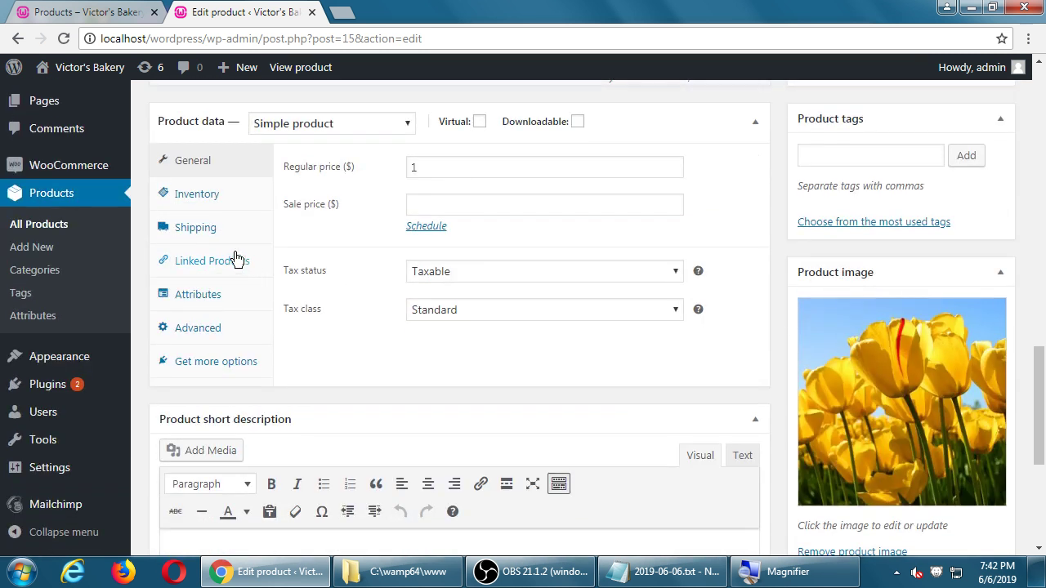
{"action": "left_click", "coordinate": [219, 267]}
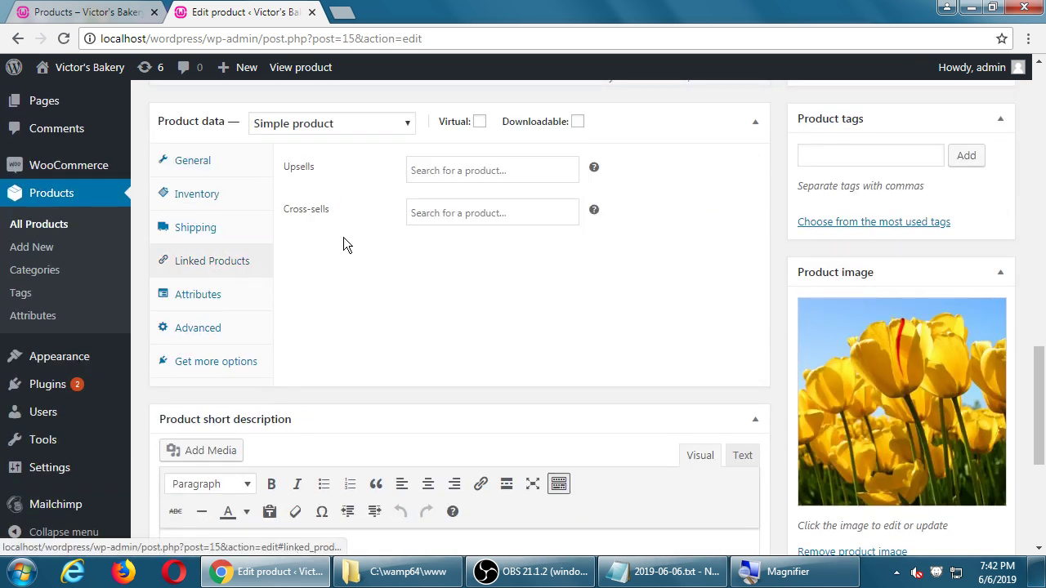
{"action": "left_click", "coordinate": [437, 214]}
{"action": "type", "text": "cake"}
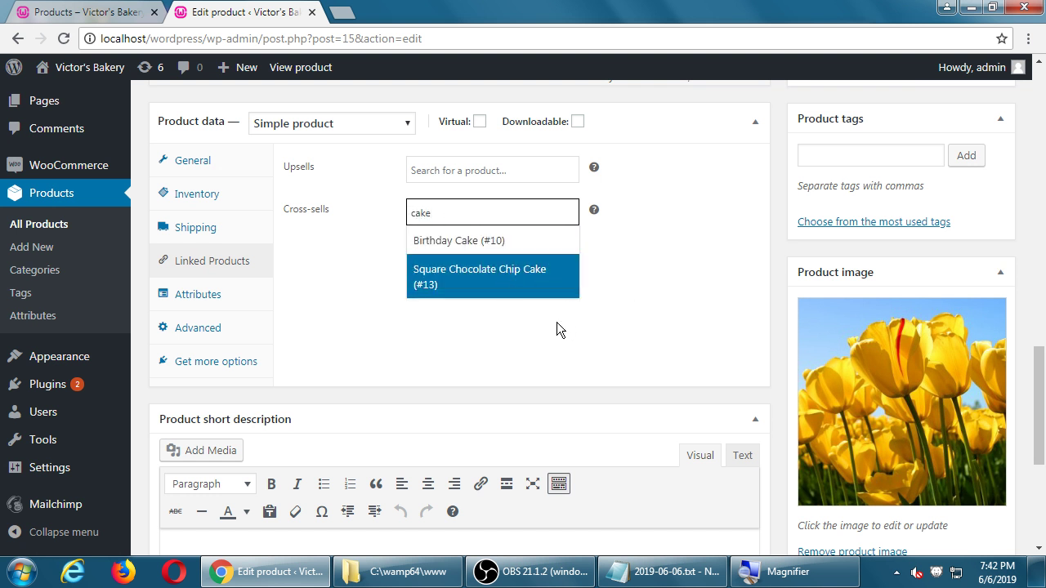
- Look through the product types available for Rainbow Cookie
{"action": "scroll", "coordinate": [606, 391], "scroll_direction": "up", "scroll_amount": 4}
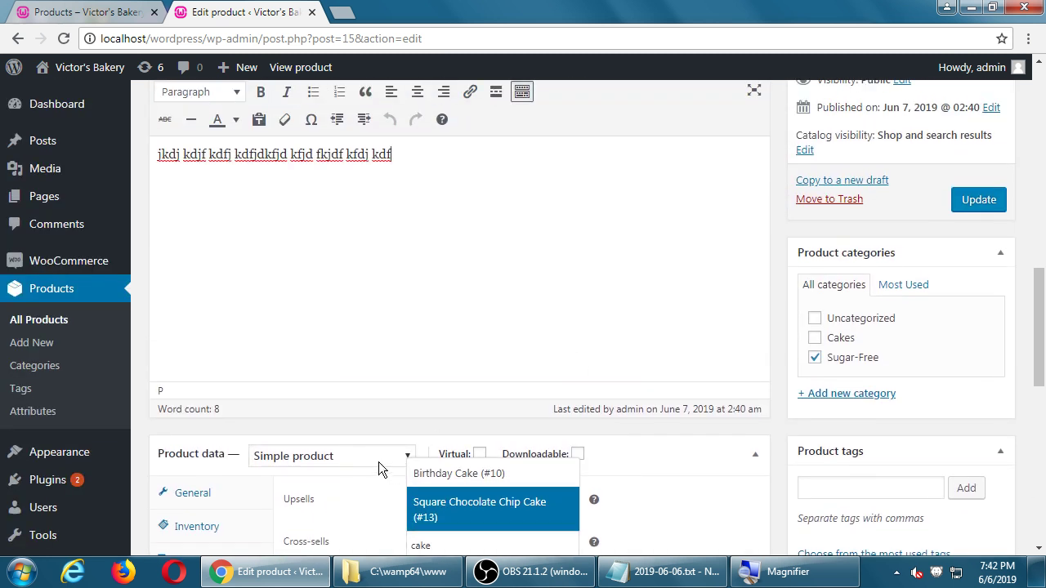
{"action": "left_click", "coordinate": [378, 462]}
{"action": "left_click", "coordinate": [378, 462]}
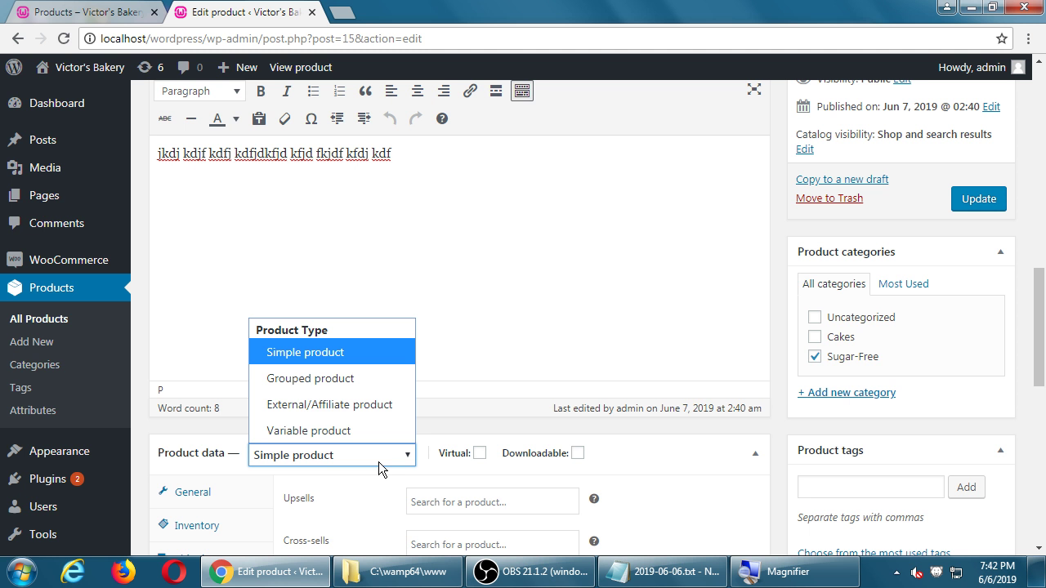
- Add the filler line "kifdsaklfsdjklsfdkjl kjdfk jdfkfdkjdfkdfkj dfdf kj dfjkdf jdf" below the existing text in Rainbow Cookie's description
{"action": "left_click", "coordinate": [509, 194]}
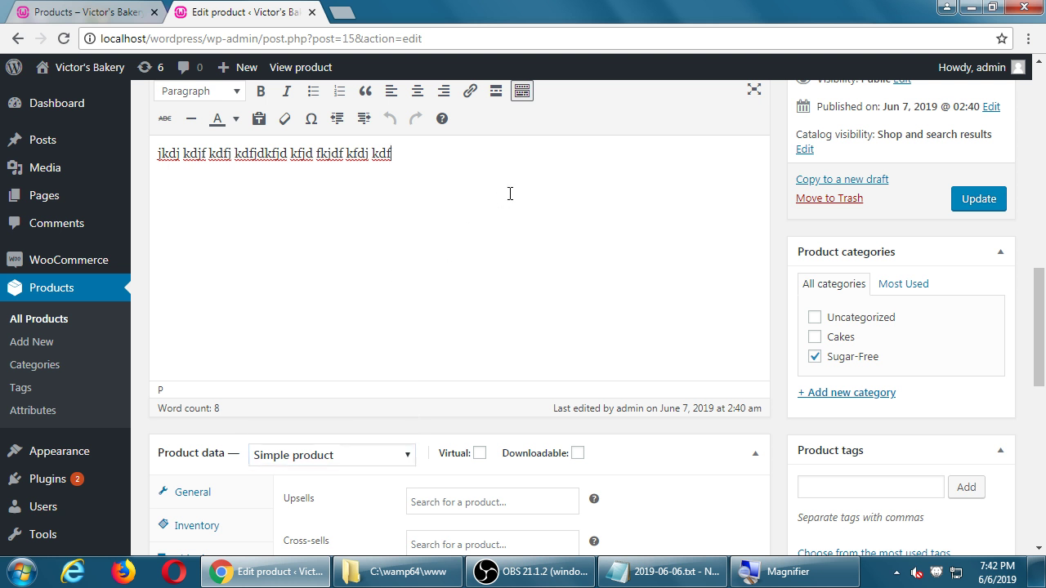
{"action": "type", "text": "kifdsaklfsdjklsfdkjl"}
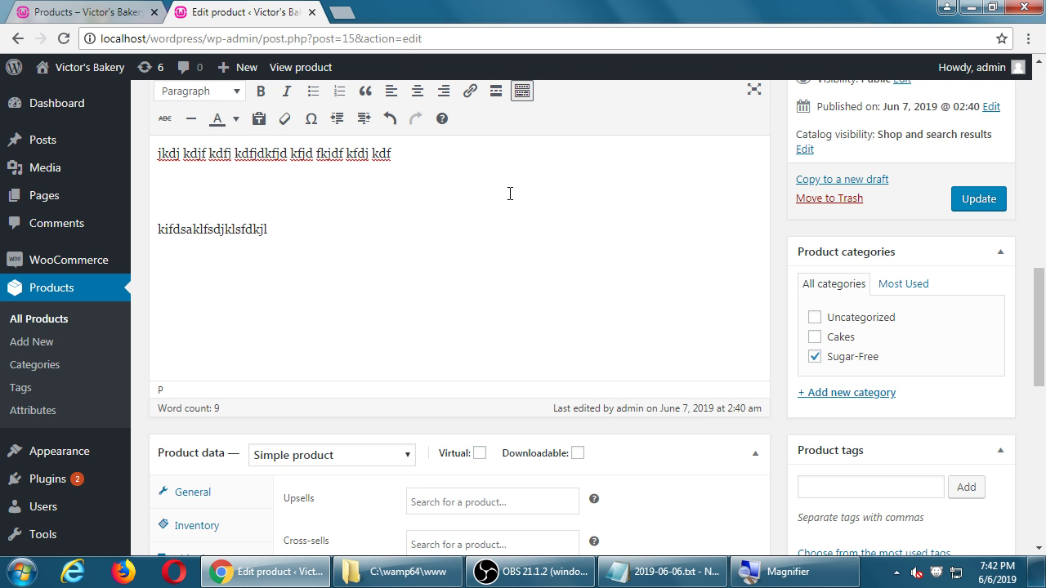
{"action": "scroll", "coordinate": [509, 193], "scroll_direction": "down", "scroll_amount": 3}
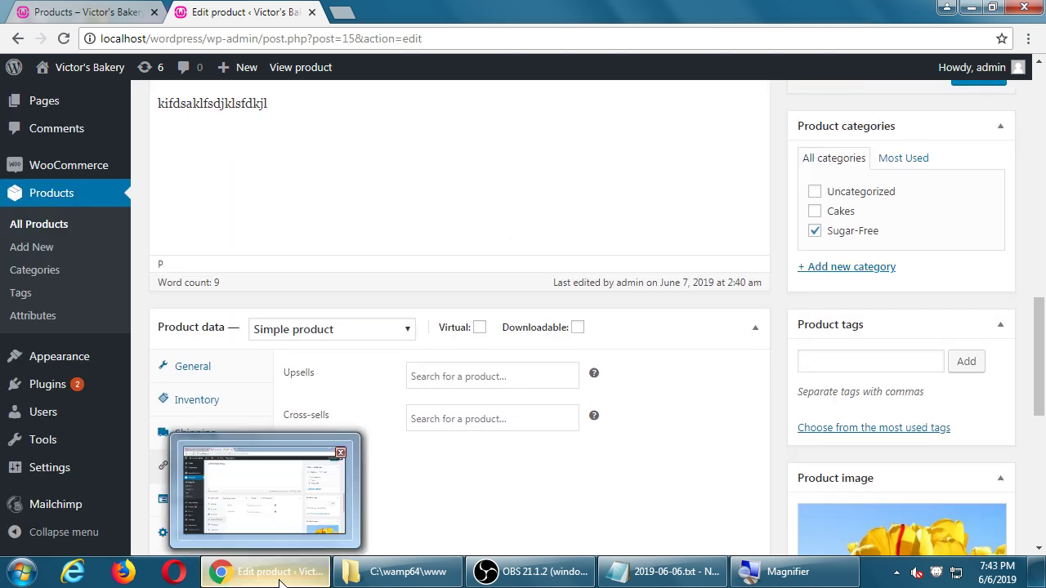
{"action": "scroll", "coordinate": [295, 286], "scroll_direction": "up", "scroll_amount": 3}
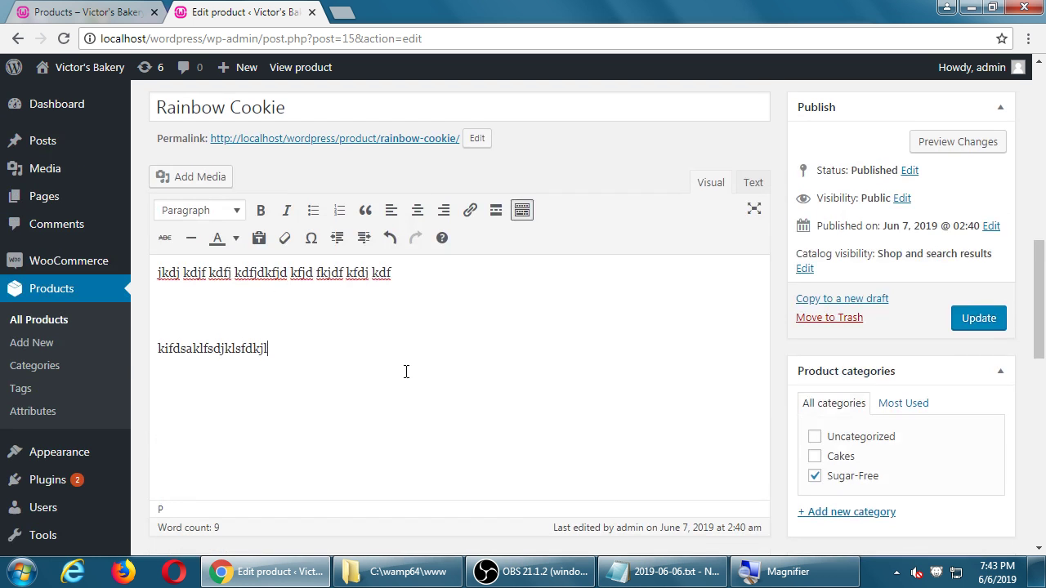
{"action": "type", "text": "kjdfk jdfkfdkj"}
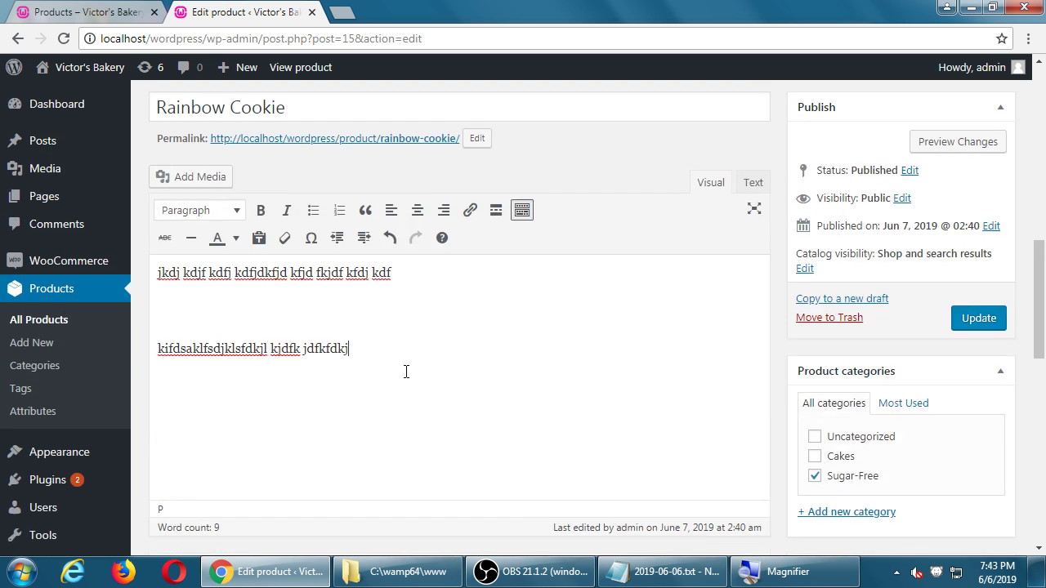
{"action": "type", "text": "dfkdfkj dfdf kj dfjkdf jdf"}
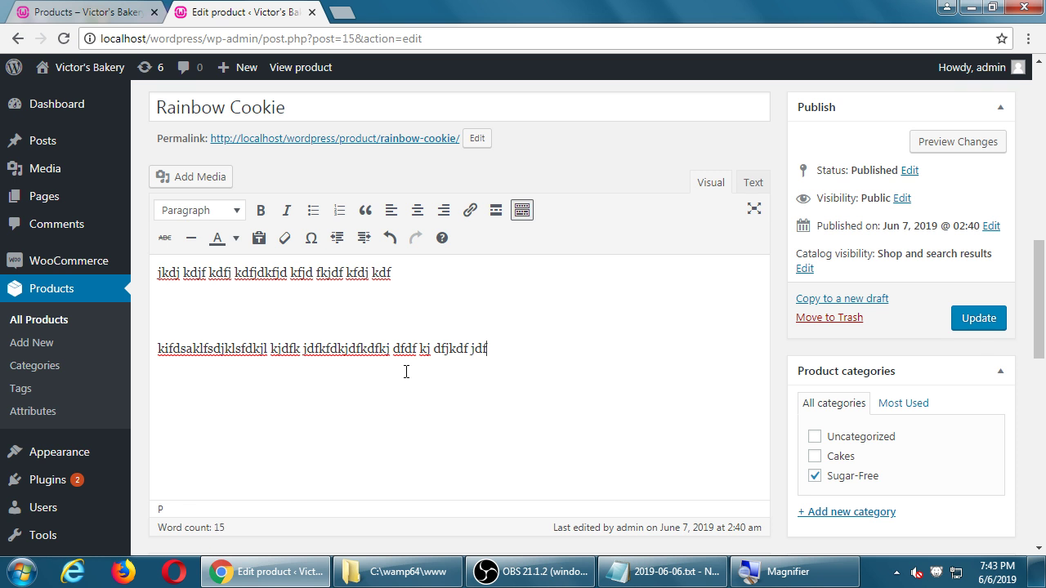
- Close the Rainbow Cookie editing page and leave without saving its changes
{"action": "scroll", "coordinate": [406, 371], "scroll_direction": "down", "scroll_amount": 4}
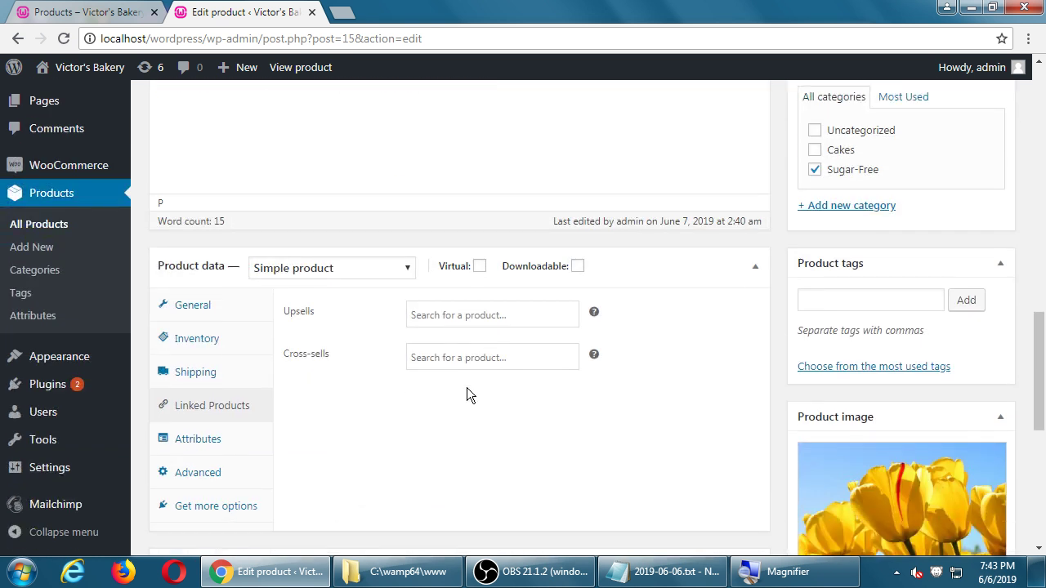
{"action": "scroll", "coordinate": [466, 387], "scroll_direction": "up", "scroll_amount": 3}
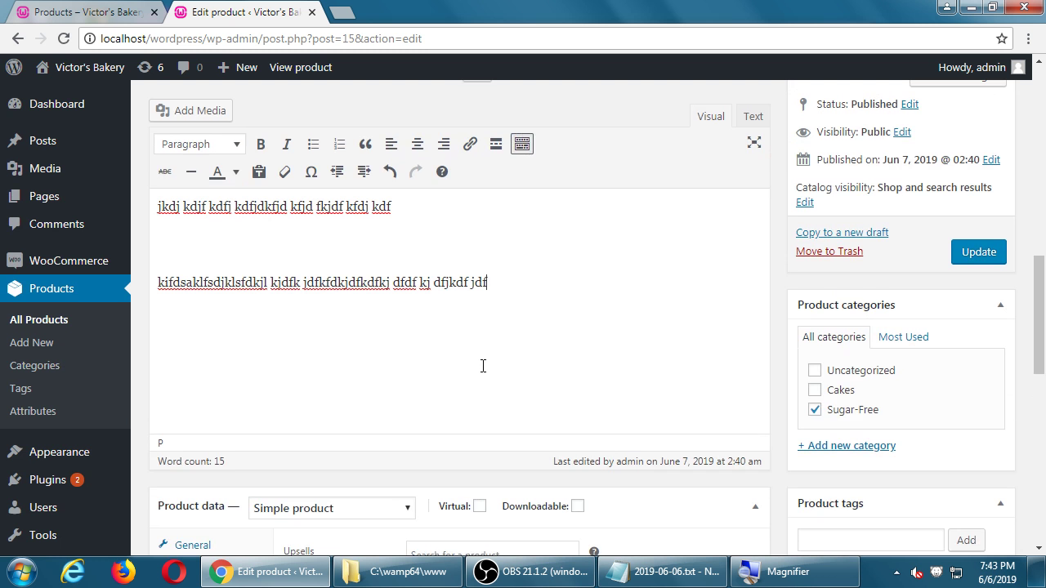
{"action": "scroll", "coordinate": [482, 366], "scroll_direction": "up", "scroll_amount": 4}
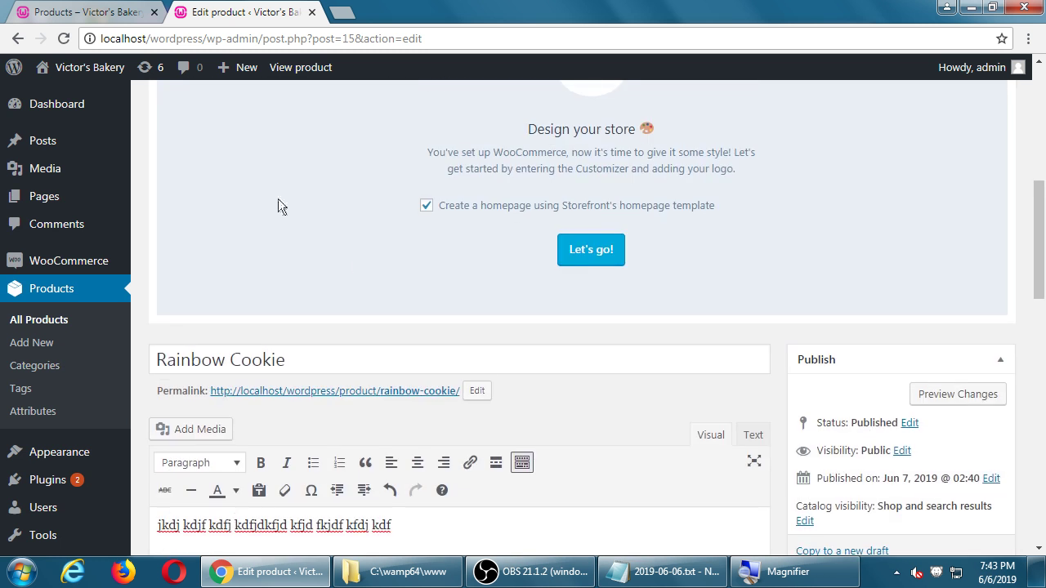
{"action": "left_click", "coordinate": [312, 11]}
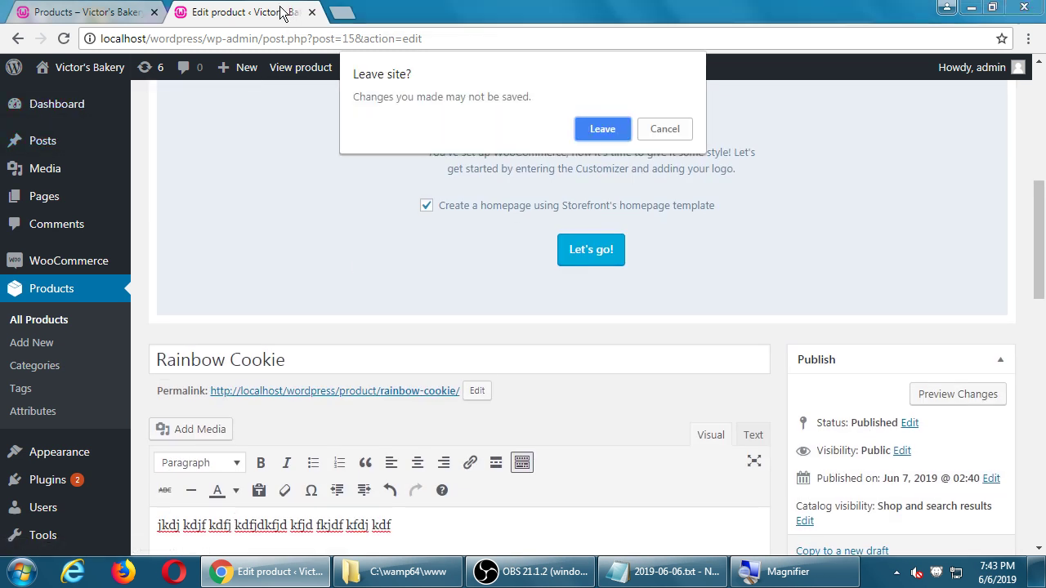
{"action": "left_click", "coordinate": [596, 128]}
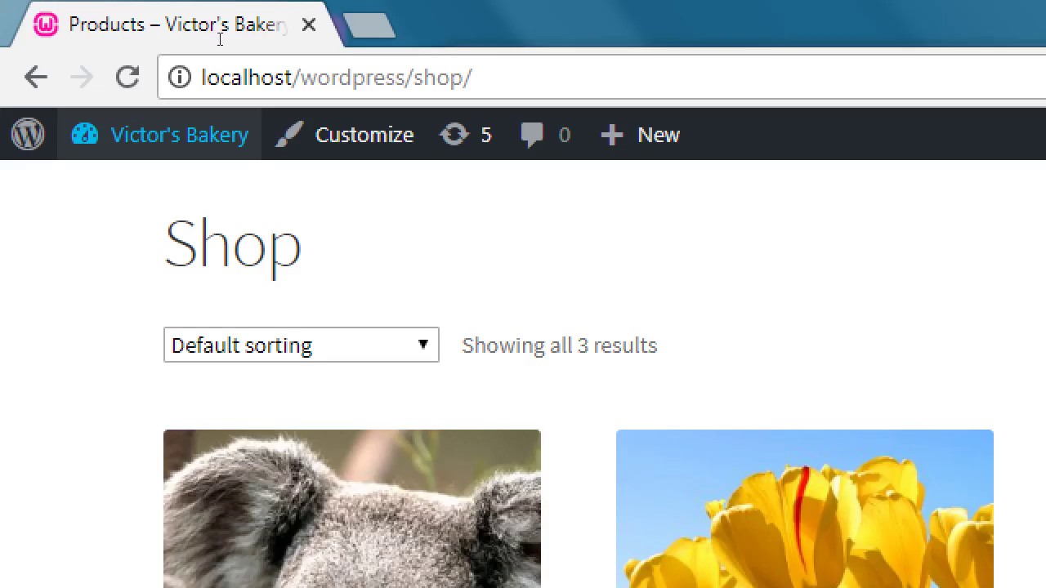
{"action": "key", "text": "ctrl+l"}
{"action": "key", "text": "End"}
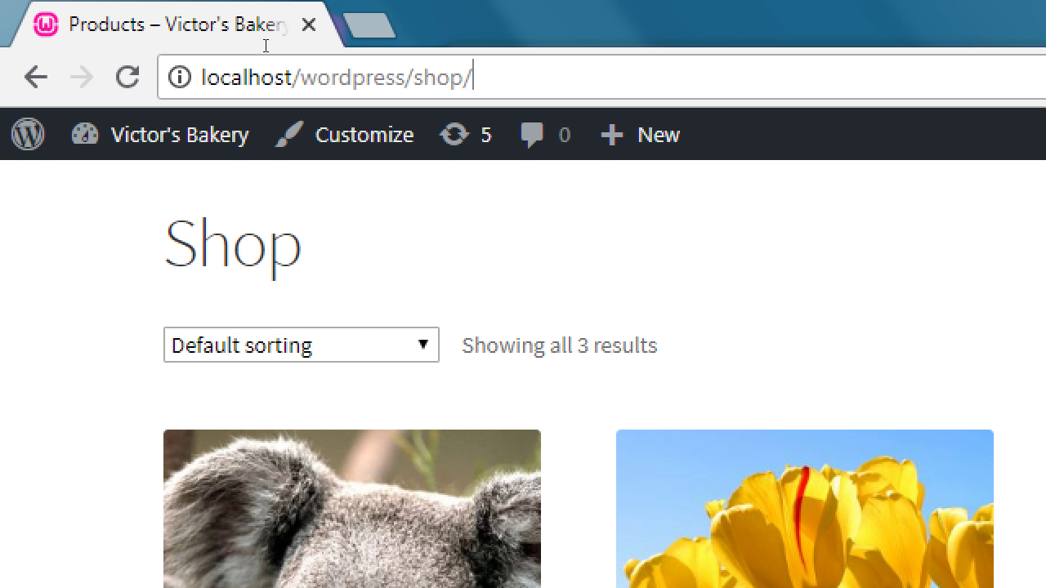
{"action": "key", "text": "super+minus"}
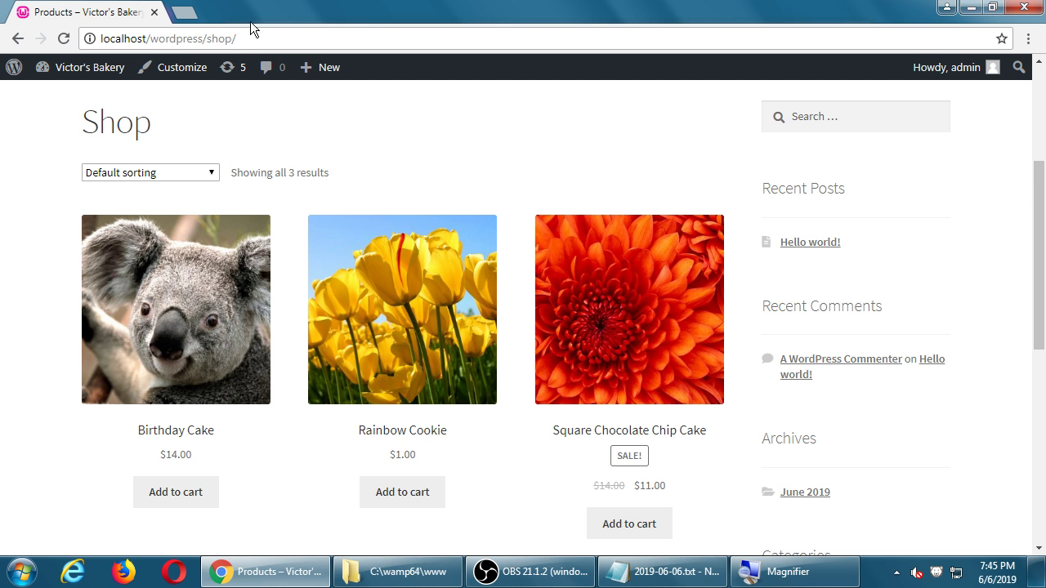
- Go from the bakery's Shop page to the WordPress admin dashboard and look over it
{"action": "left_click", "coordinate": [86, 69]}
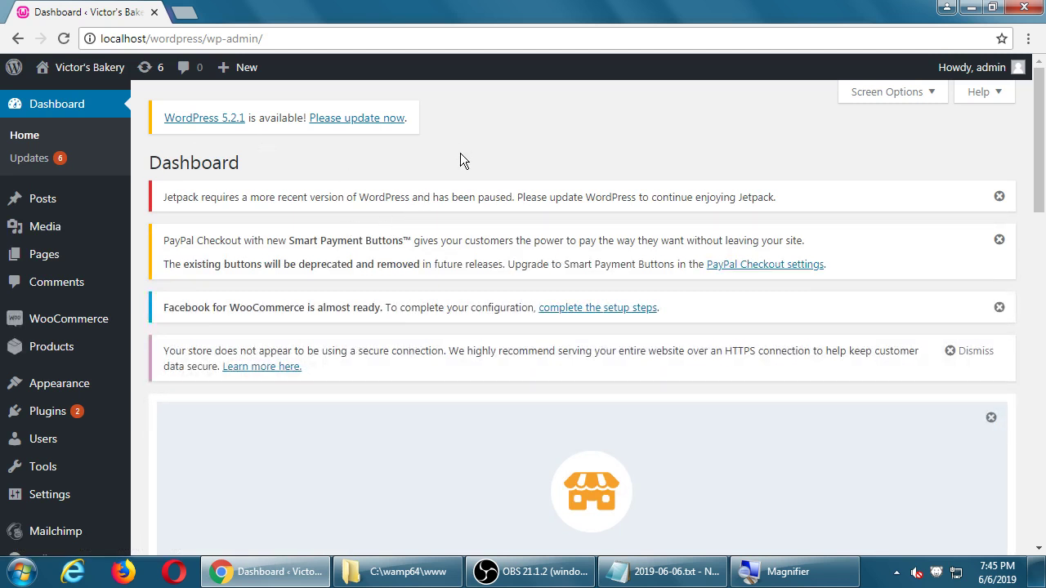
{"action": "scroll", "coordinate": [488, 151], "scroll_direction": "down", "scroll_amount": 2}
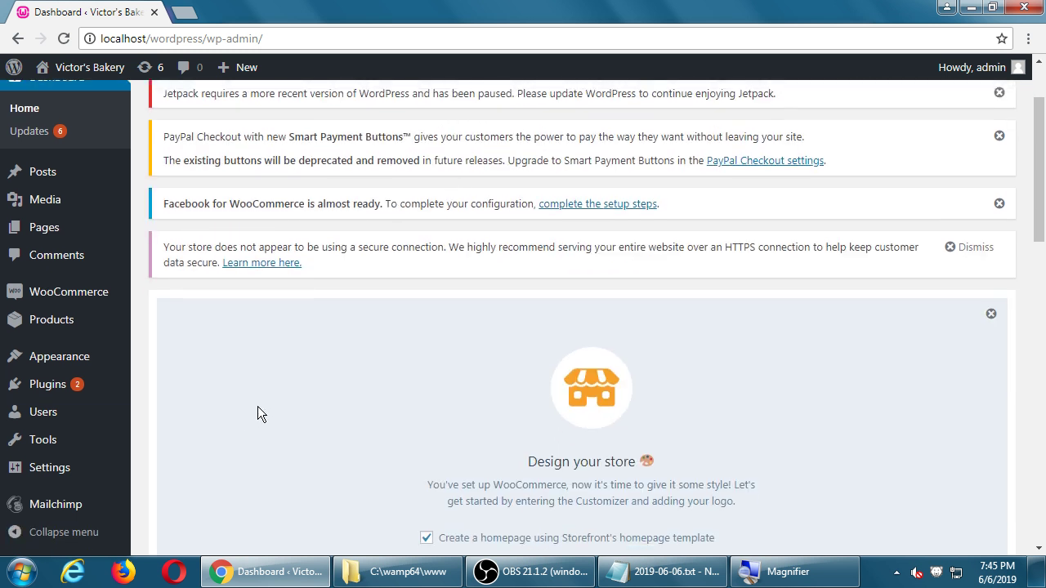
{"action": "scroll", "coordinate": [252, 357], "scroll_direction": "up", "scroll_amount": 2}
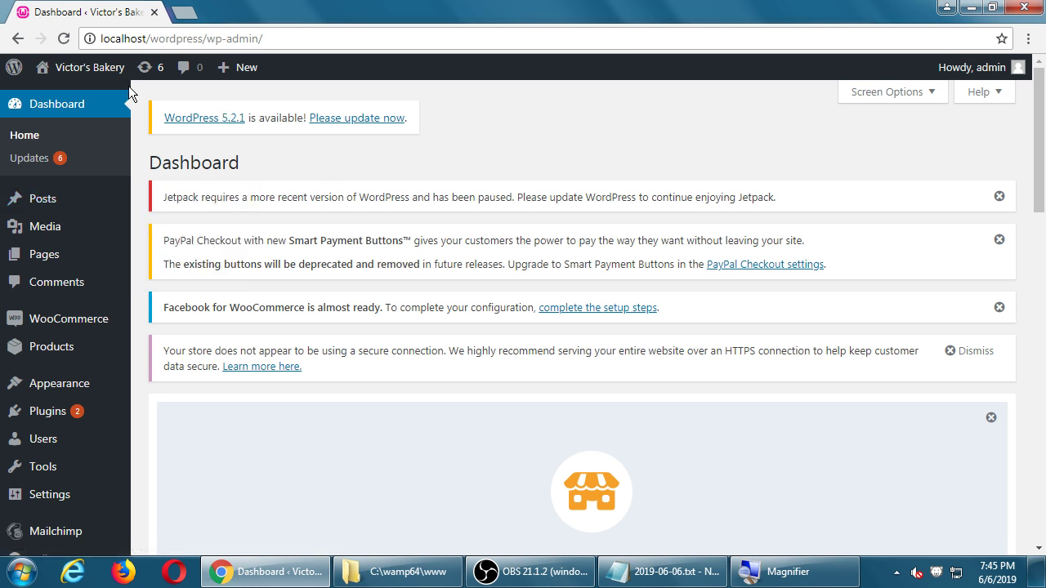
- Return to the bakery's public site and review the product listing on its Shop page
{"action": "left_click", "coordinate": [90, 67]}
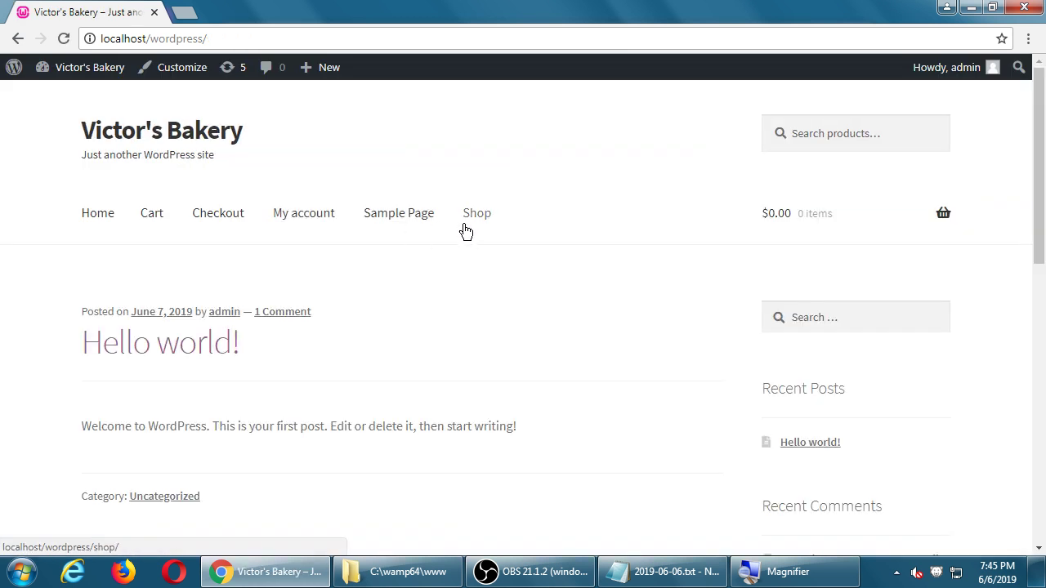
{"action": "left_click", "coordinate": [480, 223]}
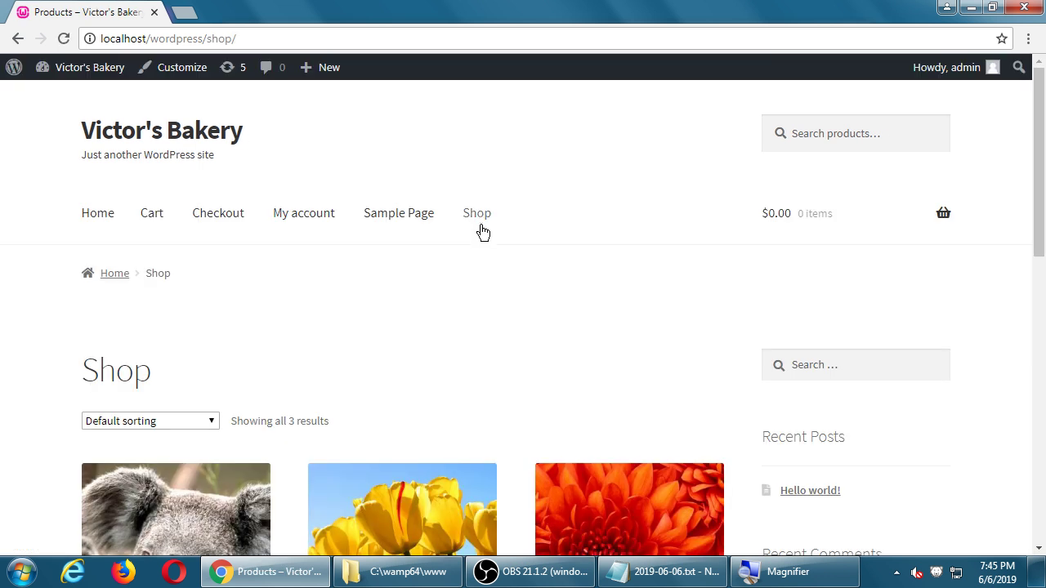
{"action": "scroll", "coordinate": [495, 260], "scroll_direction": "down", "scroll_amount": 4}
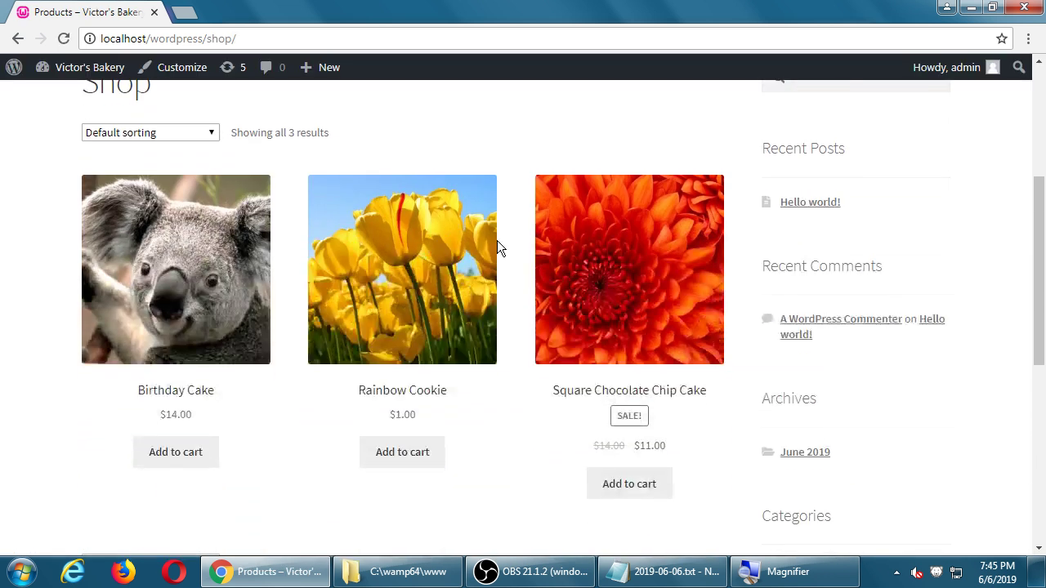
{"action": "scroll", "coordinate": [498, 247], "scroll_direction": "up", "scroll_amount": 4}
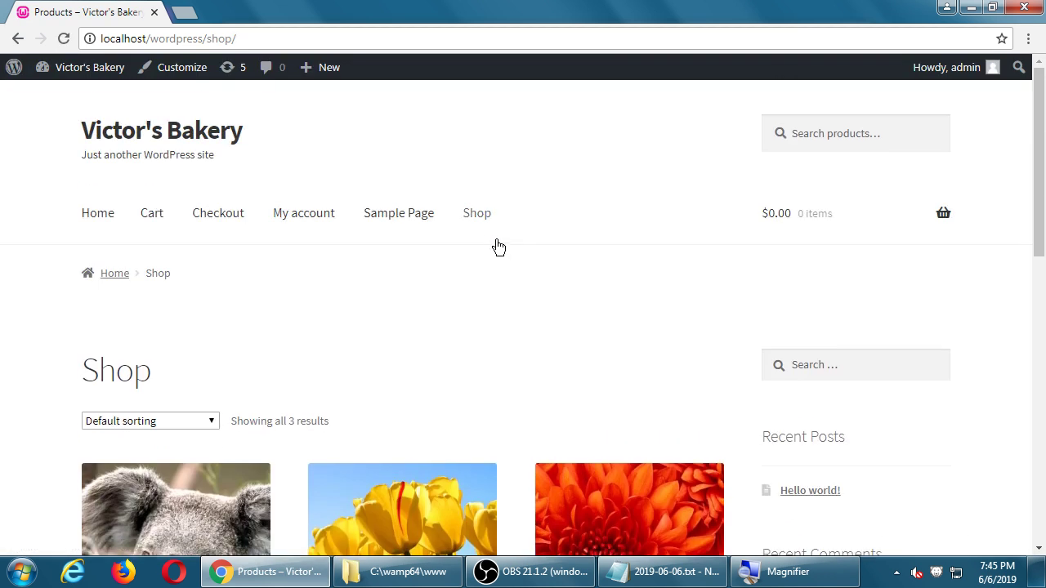
{"action": "scroll", "coordinate": [498, 246], "scroll_direction": "down", "scroll_amount": 1}
{"action": "scroll", "coordinate": [491, 237], "scroll_direction": "down", "scroll_amount": 8}
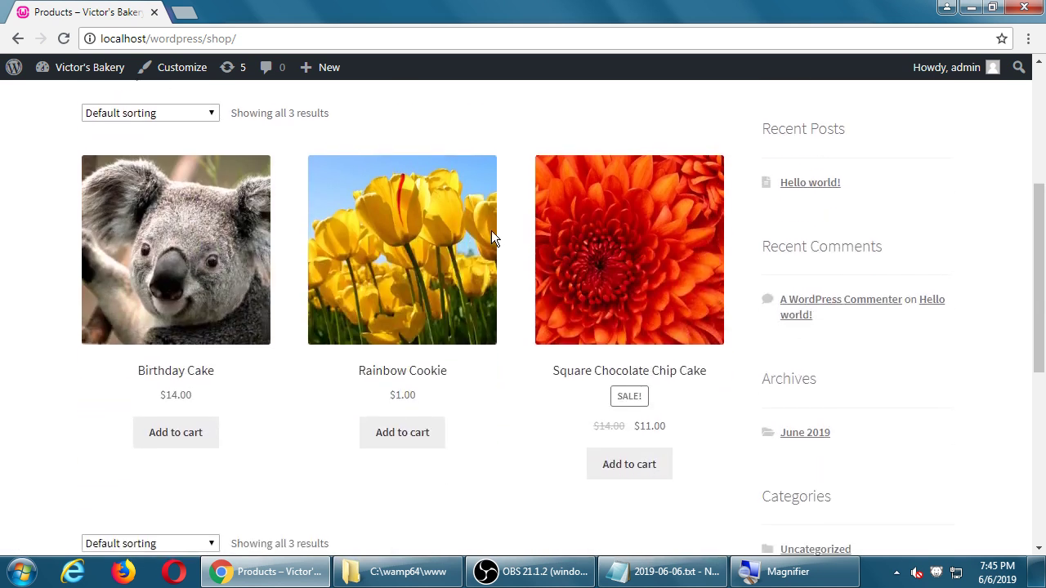
{"action": "scroll", "coordinate": [493, 236], "scroll_direction": "up", "scroll_amount": 4}
{"action": "scroll", "coordinate": [496, 234], "scroll_direction": "up", "scroll_amount": 4}
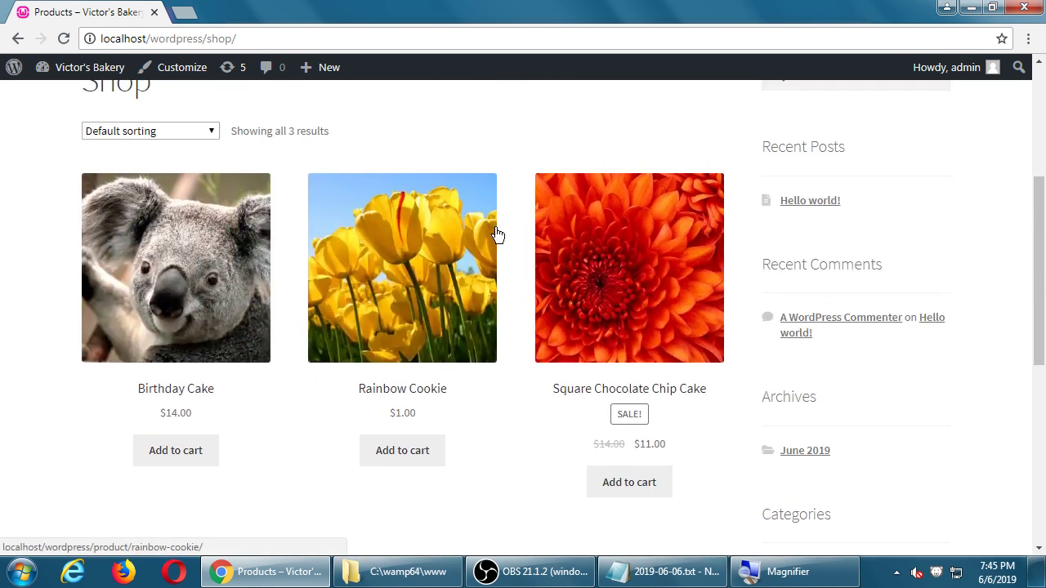
{"action": "scroll", "coordinate": [523, 259], "scroll_direction": "up", "scroll_amount": 1}
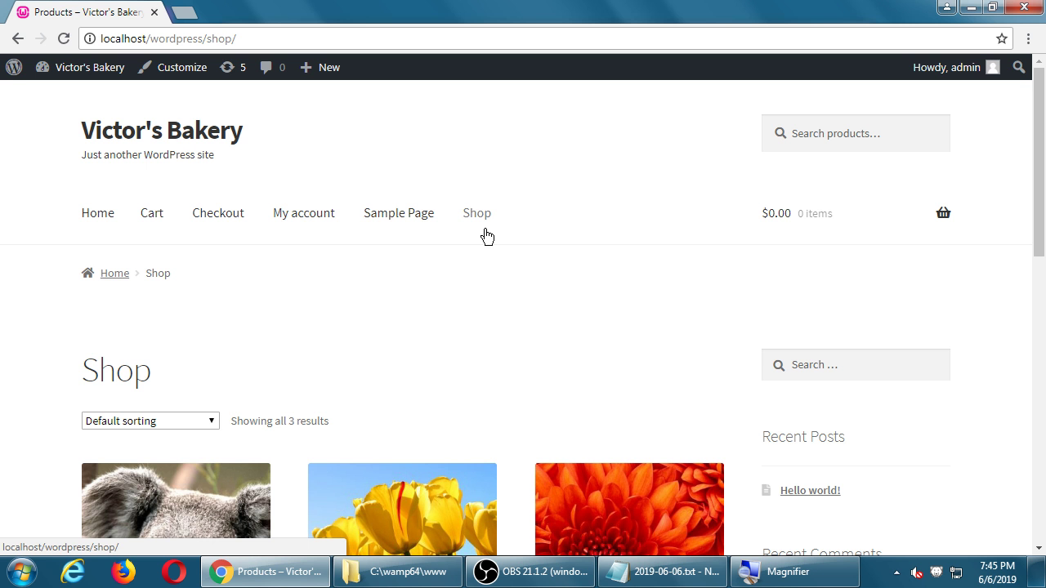
- Switch to the Notepad notes and start a new paragraph at the end with "If you organize your products into Categories (Tags) you"
{"action": "scroll", "coordinate": [486, 236], "scroll_direction": "down", "scroll_amount": 3}
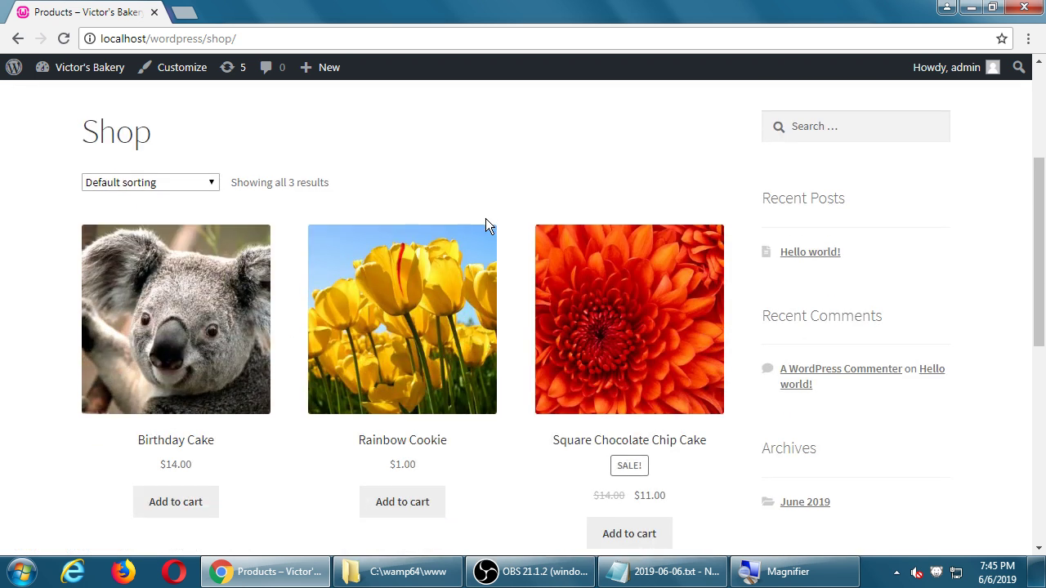
{"action": "left_click", "coordinate": [654, 572]}
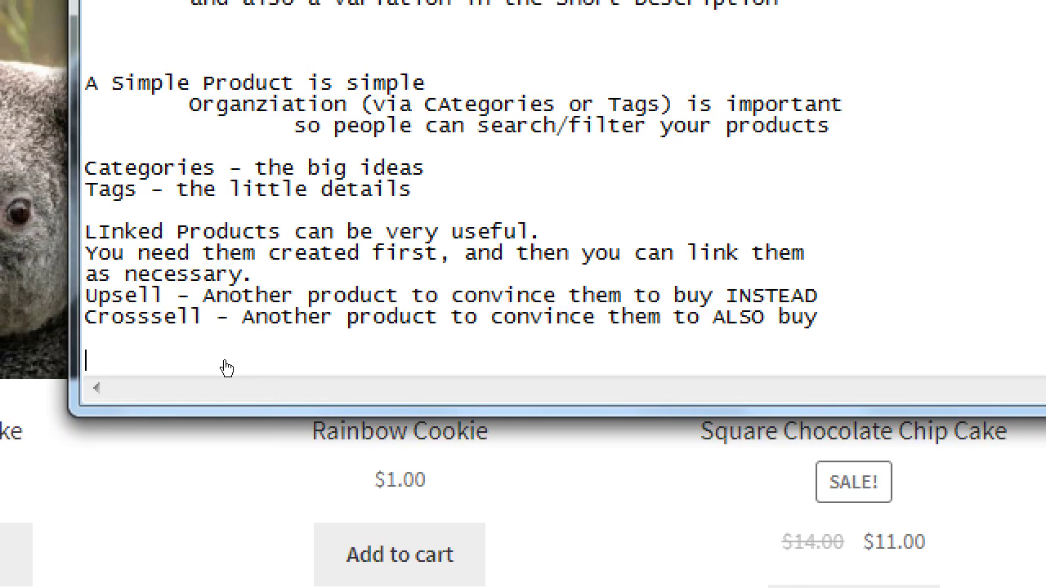
{"action": "key", "text": "Return"}
{"action": "key", "text": "Return"}
{"action": "key", "text": "BackSpace"}
{"action": "type", "text": "If you or"}
{"action": "key", "text": "BackSpace"}
{"action": "type", "text": "organize your pr"}
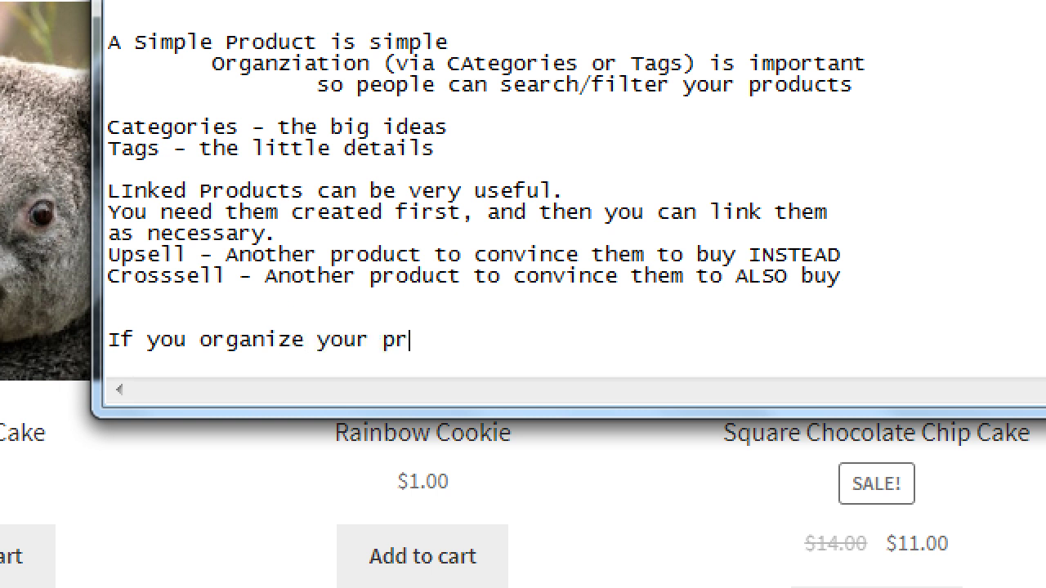
{"action": "type", "text": "oducts into Ca"}
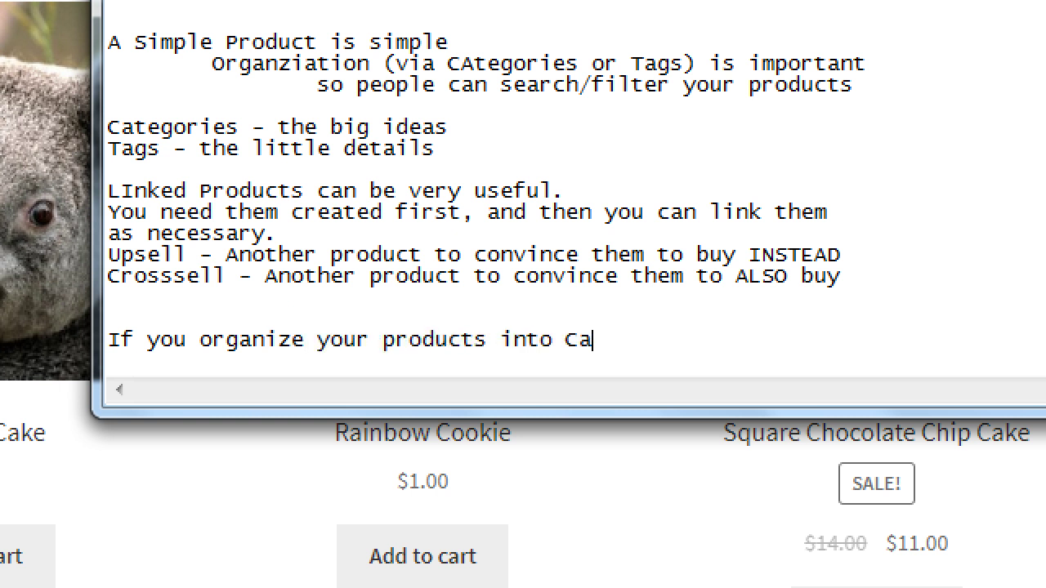
{"action": "type", "text": "tegories (Tags) you"}
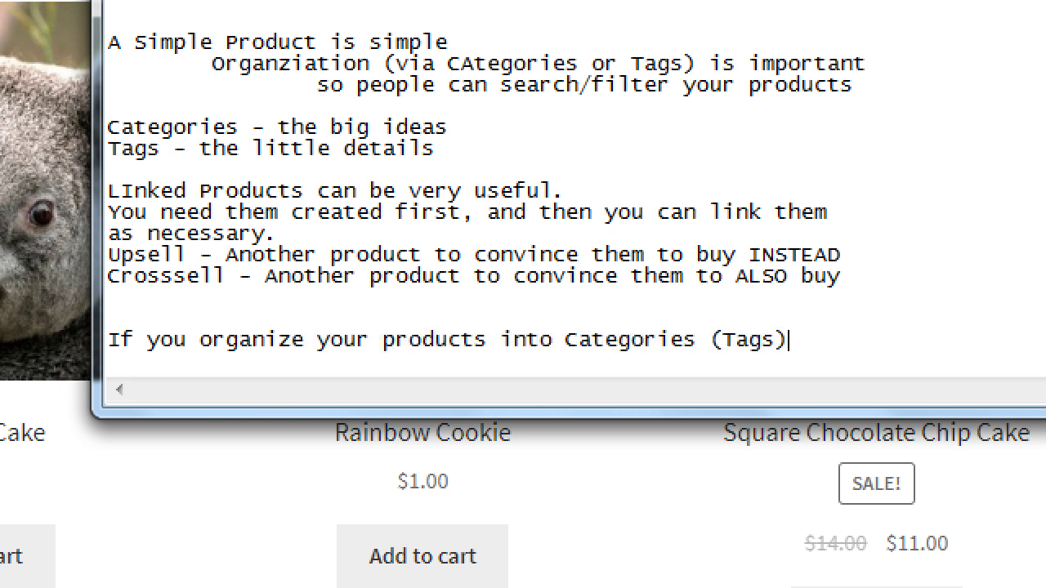
- Continue the sentence on a new line with "can then create a Menu Item that will only show that Category (or Tag)"
{"action": "key", "text": "Return"}
{"action": "type", "text": "can th"}
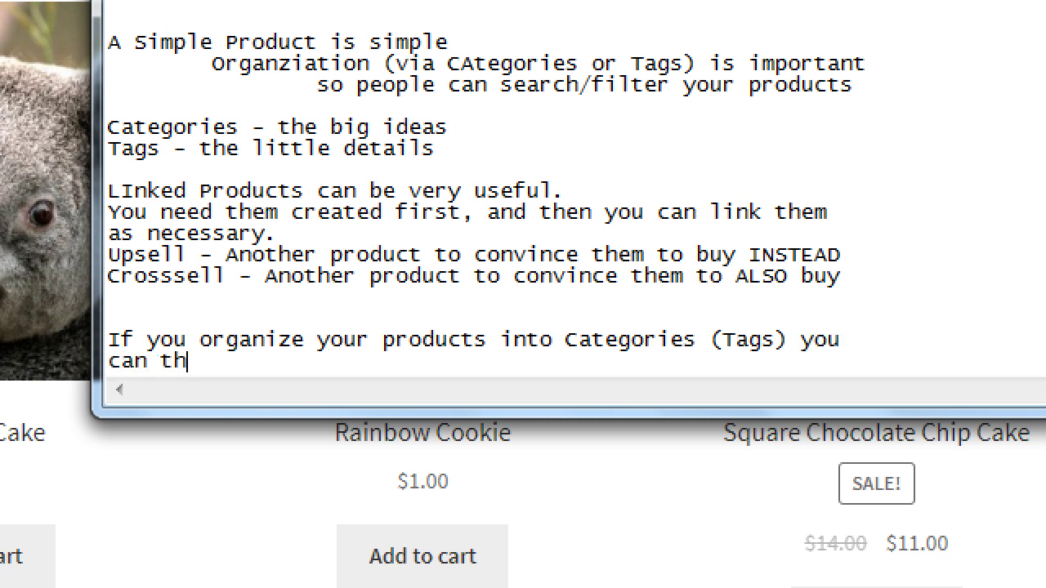
{"action": "type", "text": "en creat"}
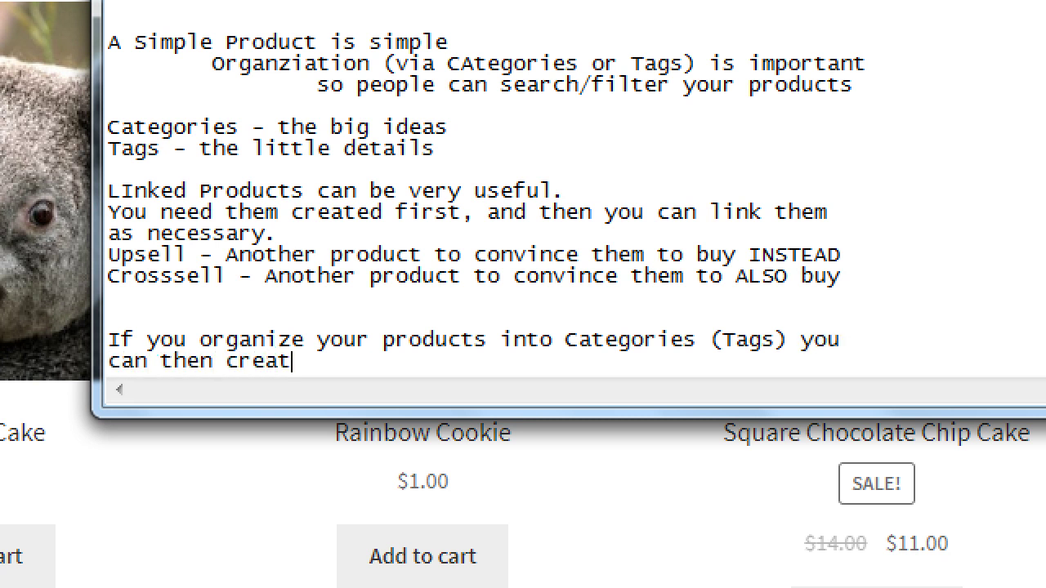
{"action": "type", "text": "e a Menu Item"}
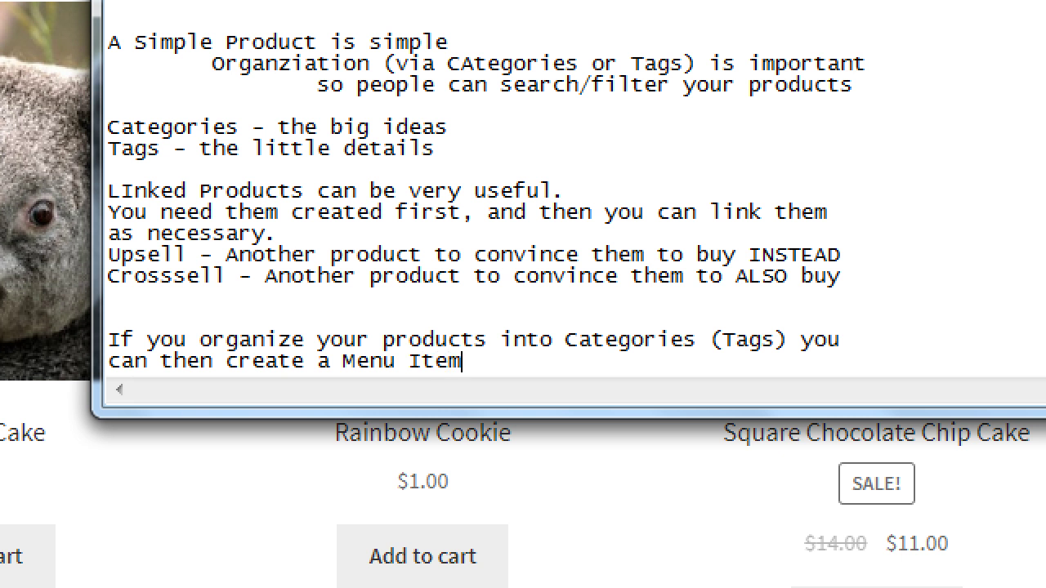
{"action": "type", "text": " that will "}
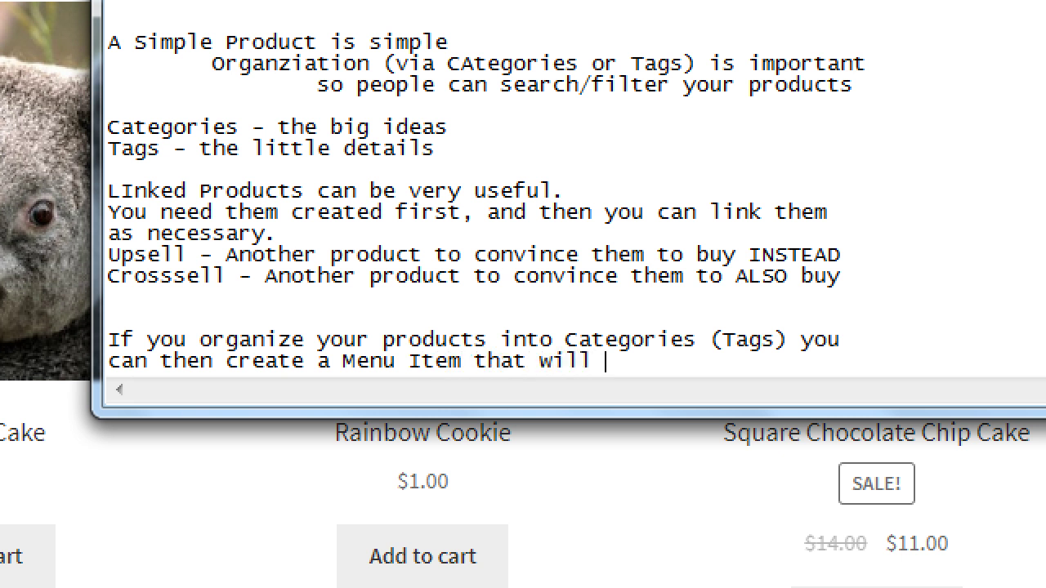
{"action": "type", "text": "only show that Category (or Tag)"}
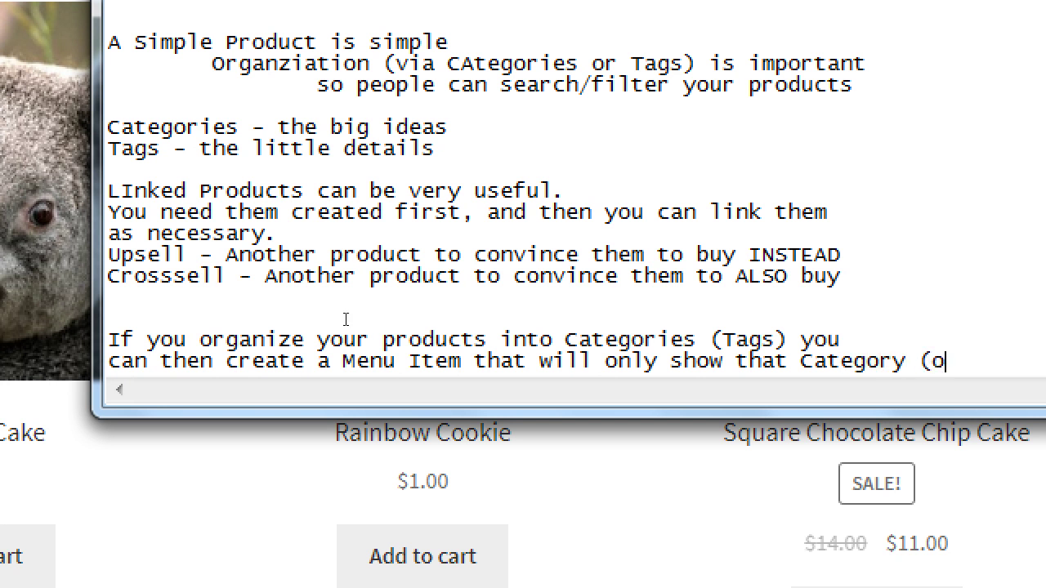
- Leave a blank line and start a numbered list with "1. Create a Product and add a Category"
{"action": "key", "text": "Return"}
{"action": "key", "text": "Return"}
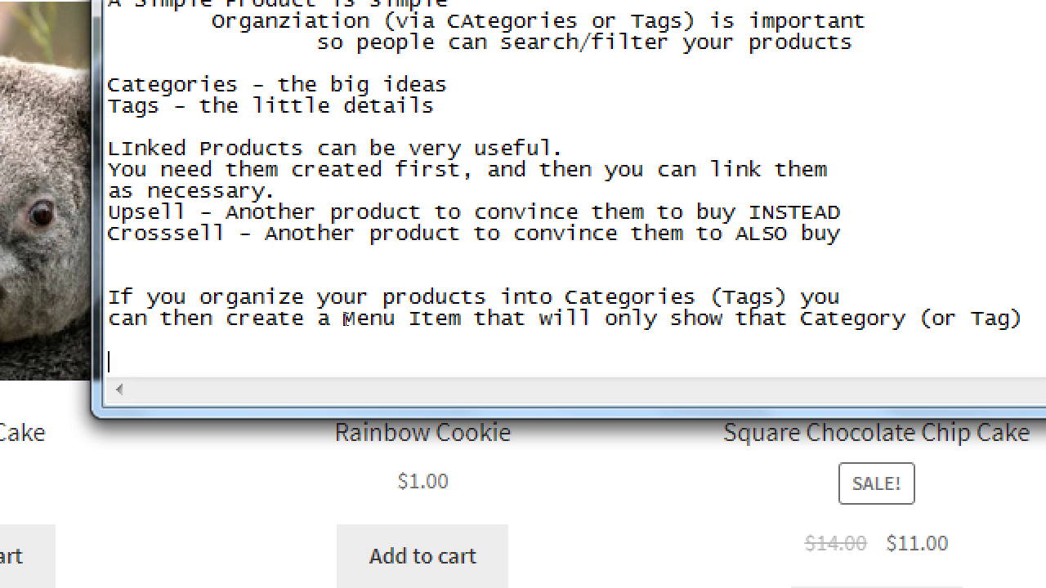
{"action": "type", "text": "1. Create a Prodeuct"}
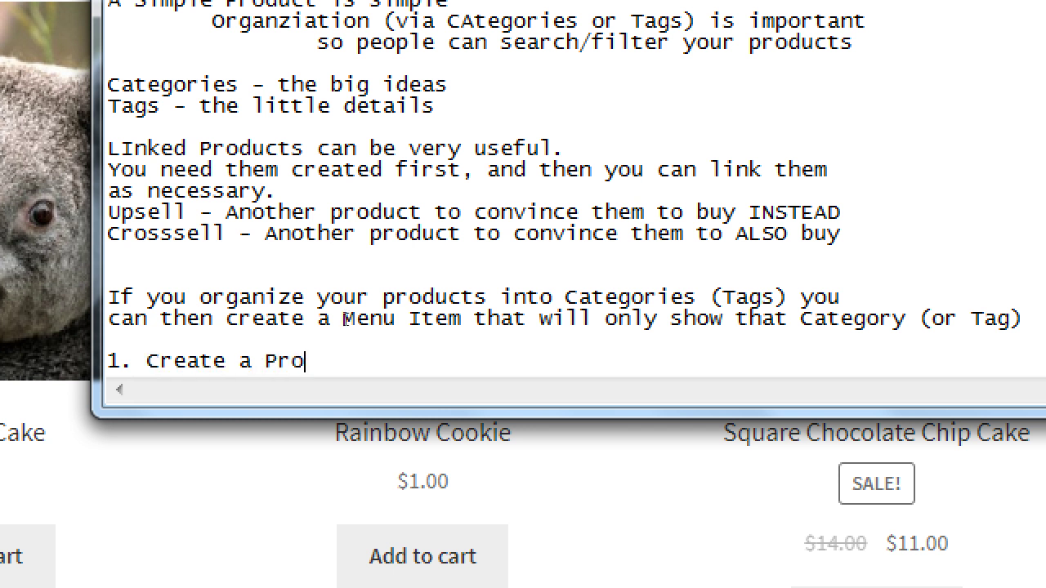
{"action": "key", "text": "BackSpace"}
{"action": "key", "text": "BackSpace"}
{"action": "key", "text": "BackSpace"}
{"action": "key", "text": "BackSpace"}
{"action": "type", "text": "cut"}
{"action": "key", "text": "BackSpace"}
{"action": "key", "text": "BackSpace"}
{"action": "key", "text": "BackSpace"}
{"action": "type", "text": "uct and add"}
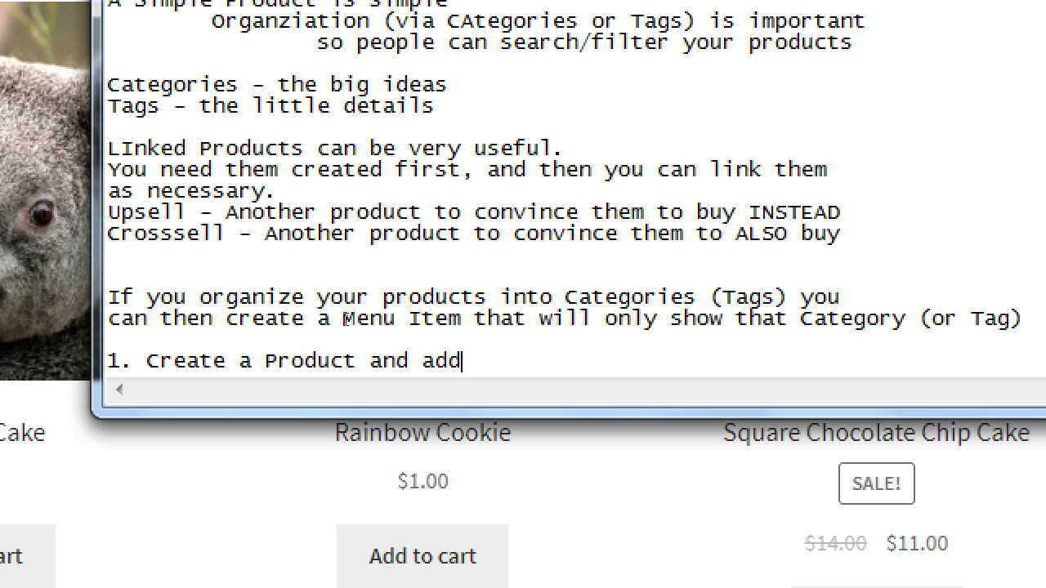
{"action": "type", "text": " a Category"}
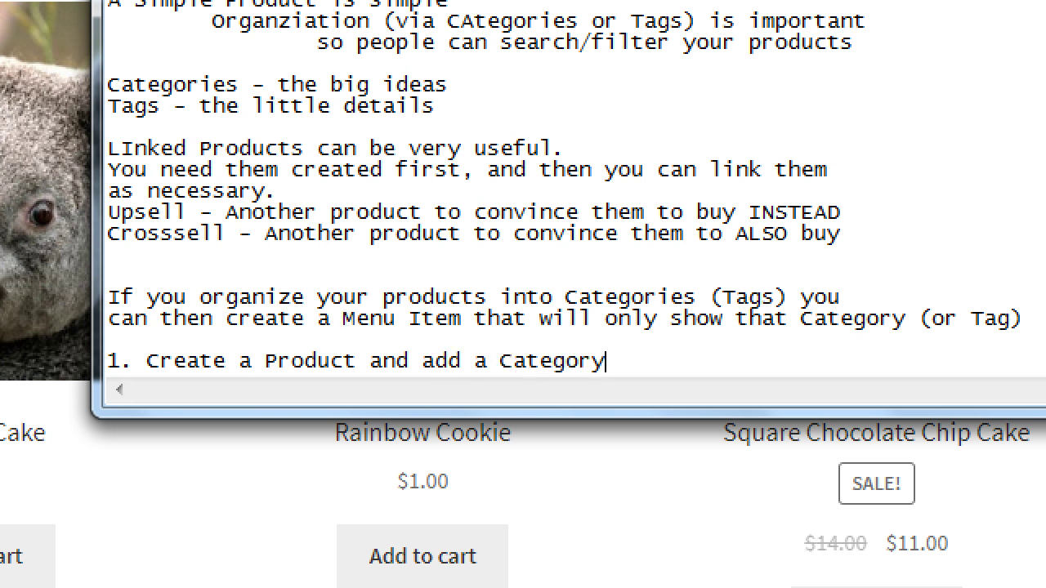
- Add the second list item "2. Edit your menu to Add the Category"
{"action": "key", "text": "Return"}
{"action": "type", "text": "2. Edit y"}
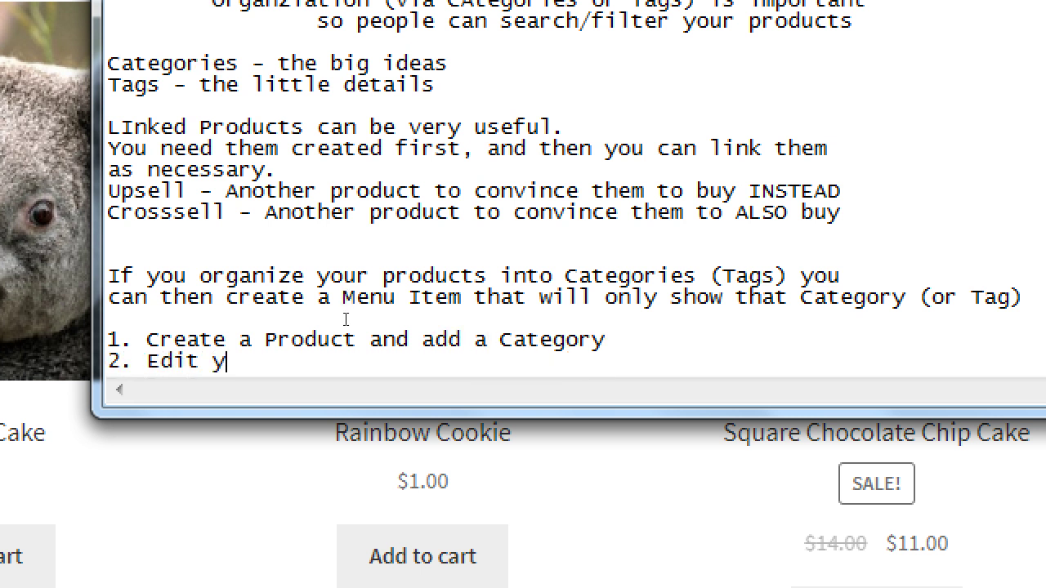
{"action": "type", "text": "our menu"}
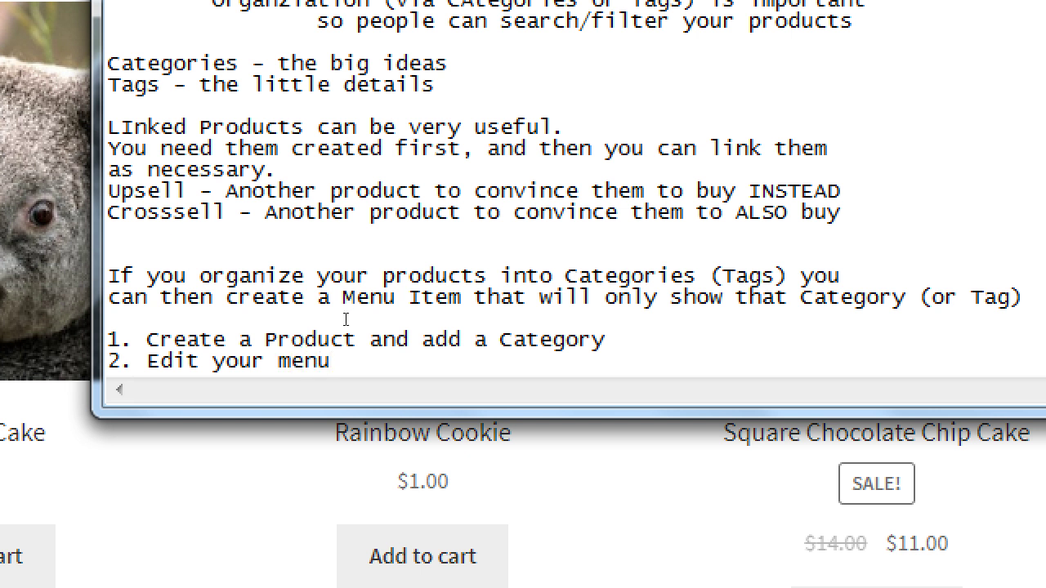
{"action": "type", "text": " to Add th"}
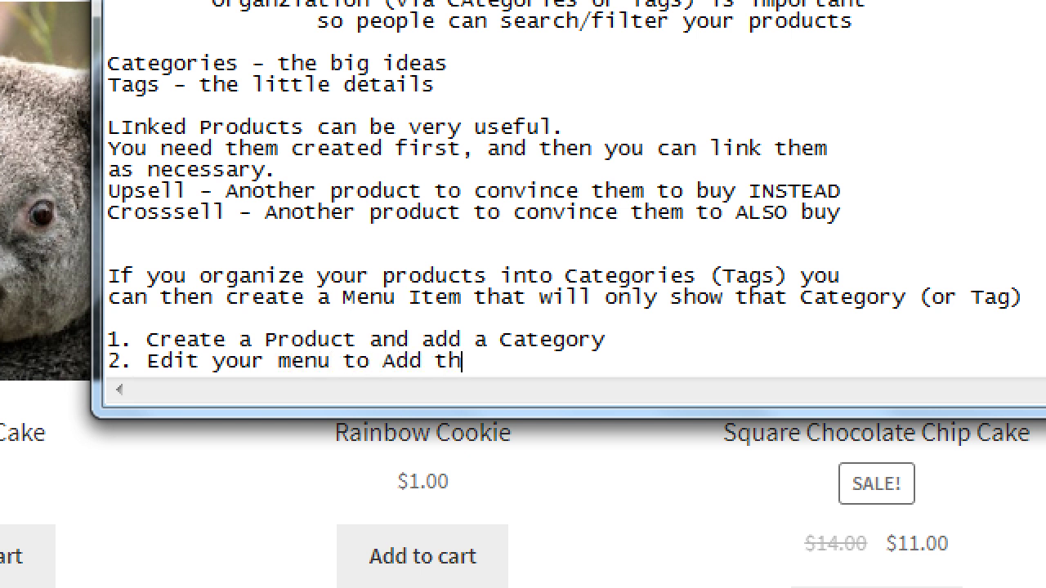
{"action": "type", "text": "e Category"}
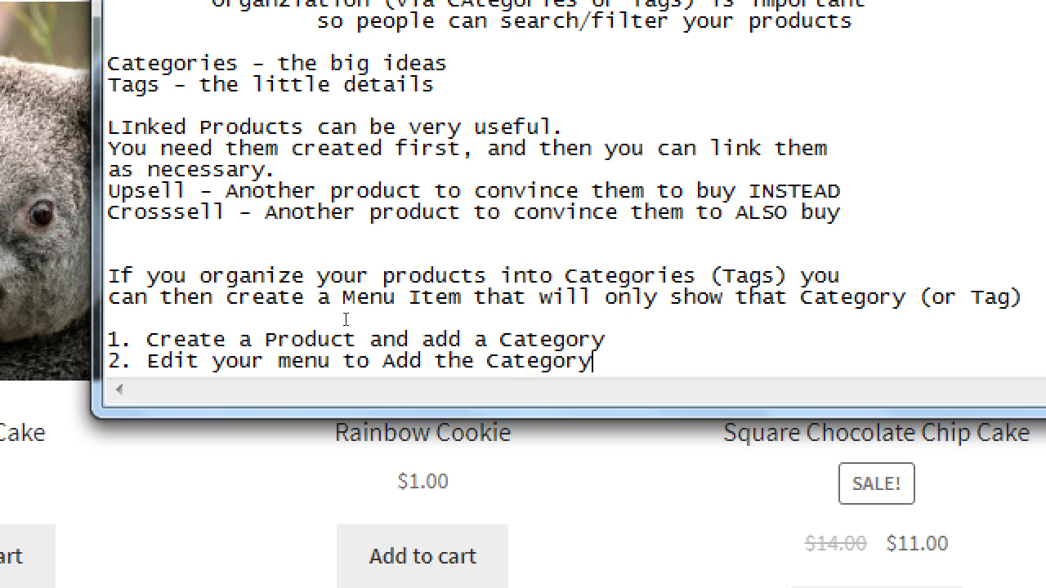
- Add the sub-item "2.a. Optional: Assign your menu" on its own line below item 2
{"action": "key", "text": "Return"}
{"action": "type", "text": "2.a."}
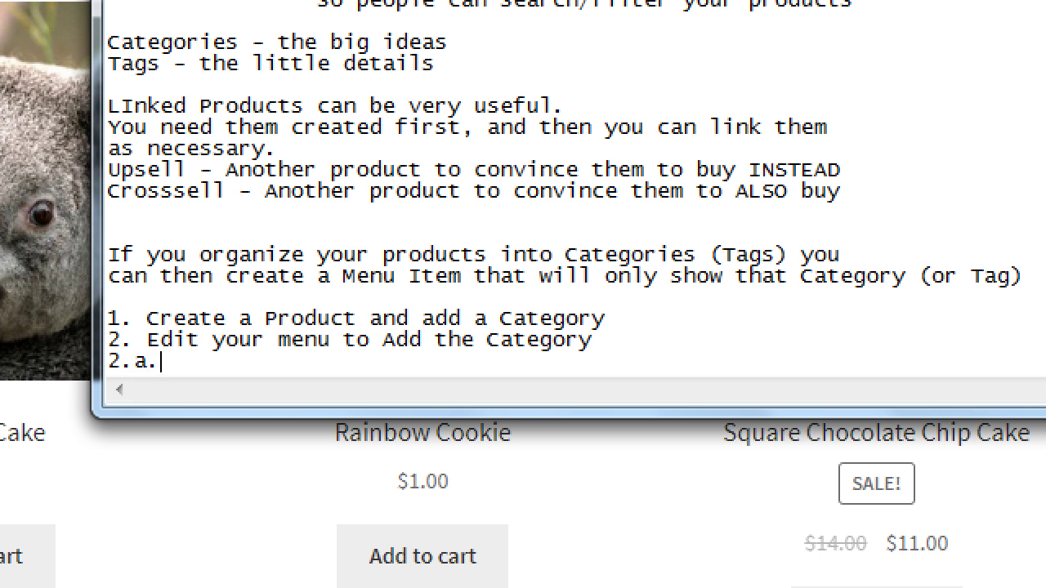
{"action": "type", "text": " Optiona"}
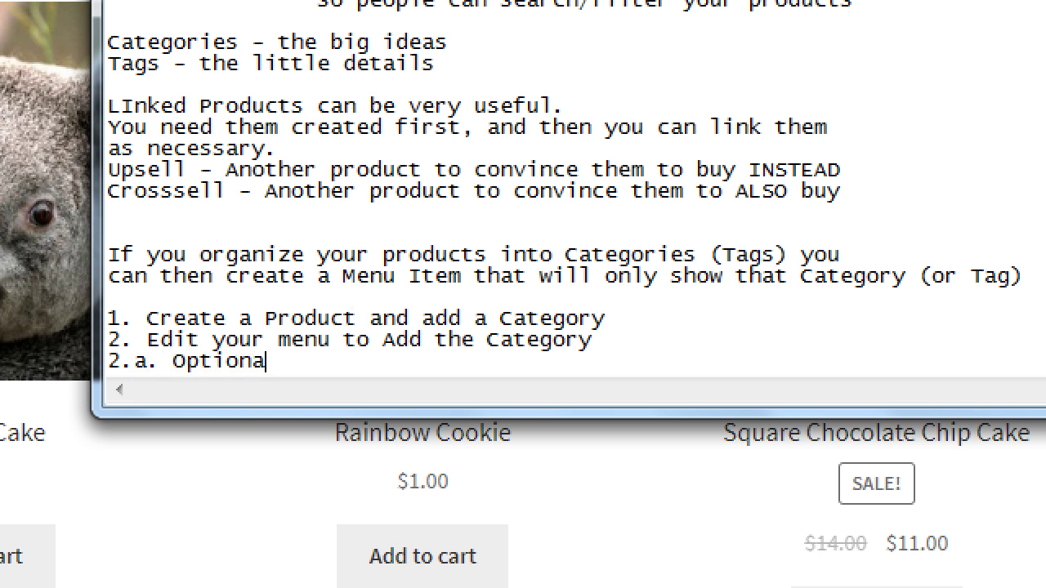
{"action": "type", "text": "l: Assign your menu"}
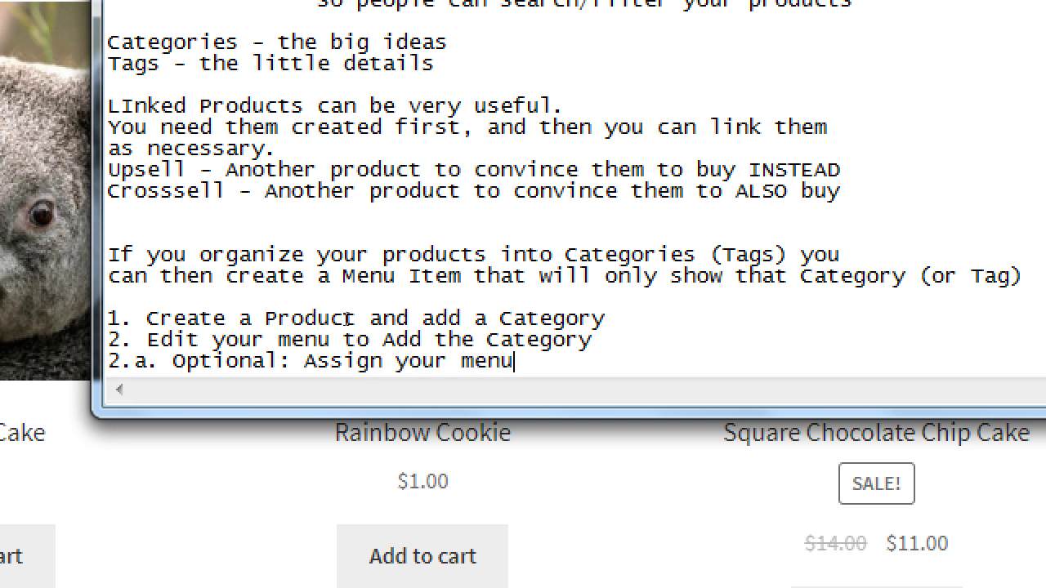
- Add the sub-item "2.b. Optional: Arrange your menu" on the next line of the list
{"action": "key", "text": "Return"}
{"action": "type", "text": "3."}
{"action": "key", "text": "BackSpace"}
{"action": "key", "text": "BackSpace"}
{"action": "type", "text": "2.b. "}
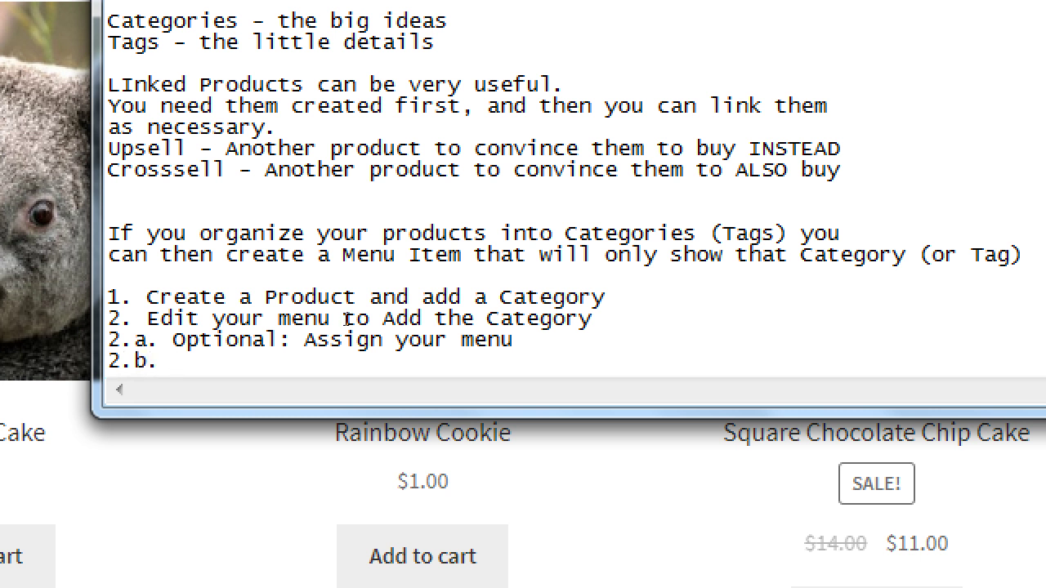
{"action": "type", "text": "Optional"}
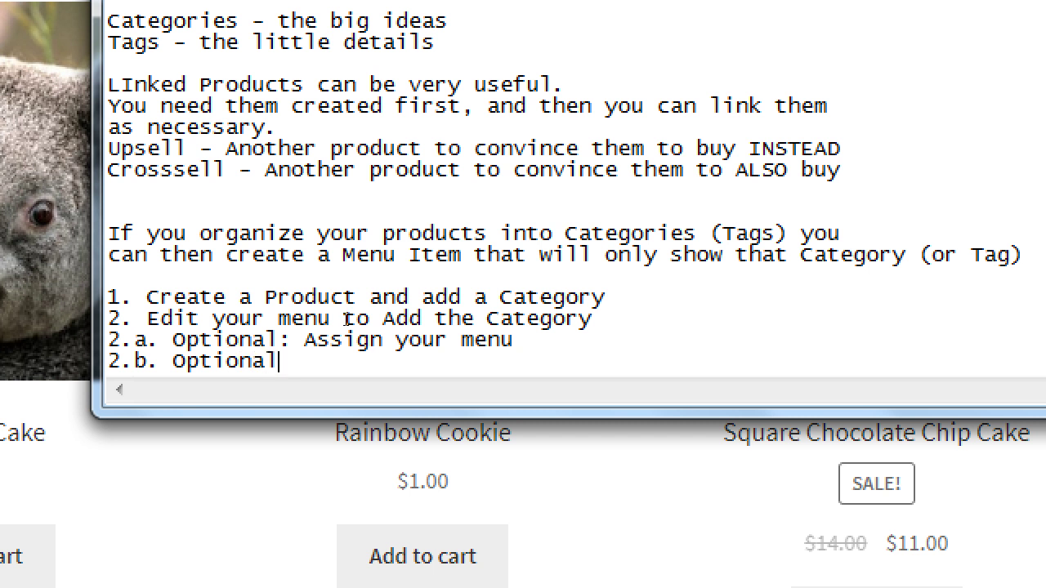
{"action": "type", "text": ": Arrange your menu"}
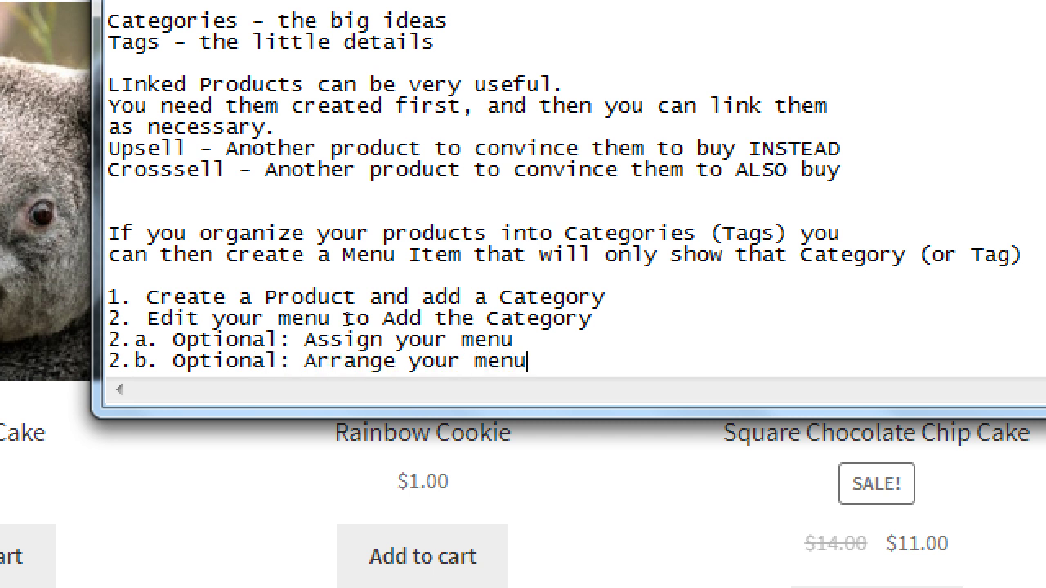
- Finish the numbered list with the item "3. Save your menu"
{"action": "key", "text": "Return"}
{"action": "type", "text": "3"}
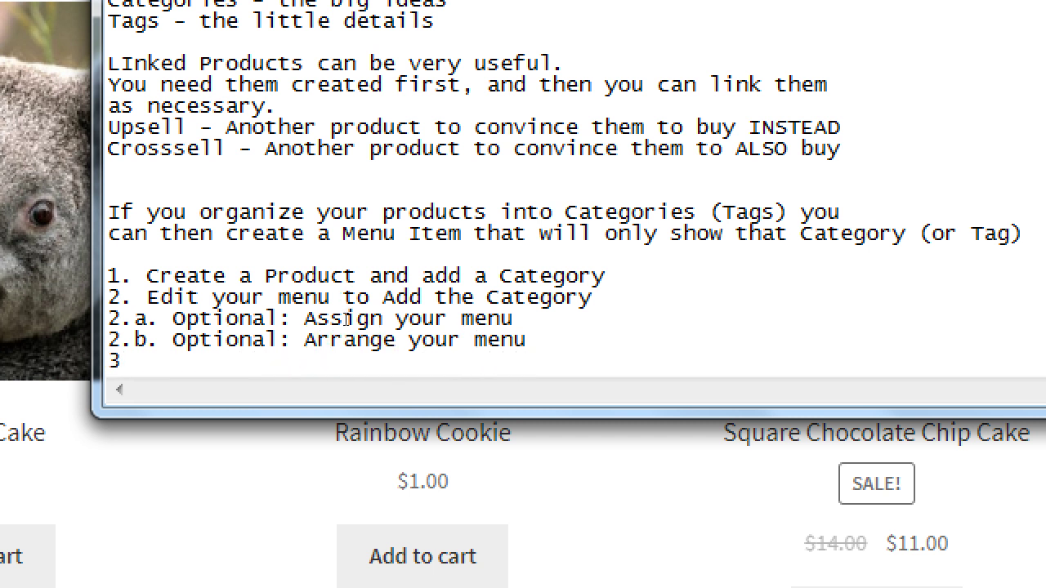
{"action": "type", "text": ". Save your men u"}
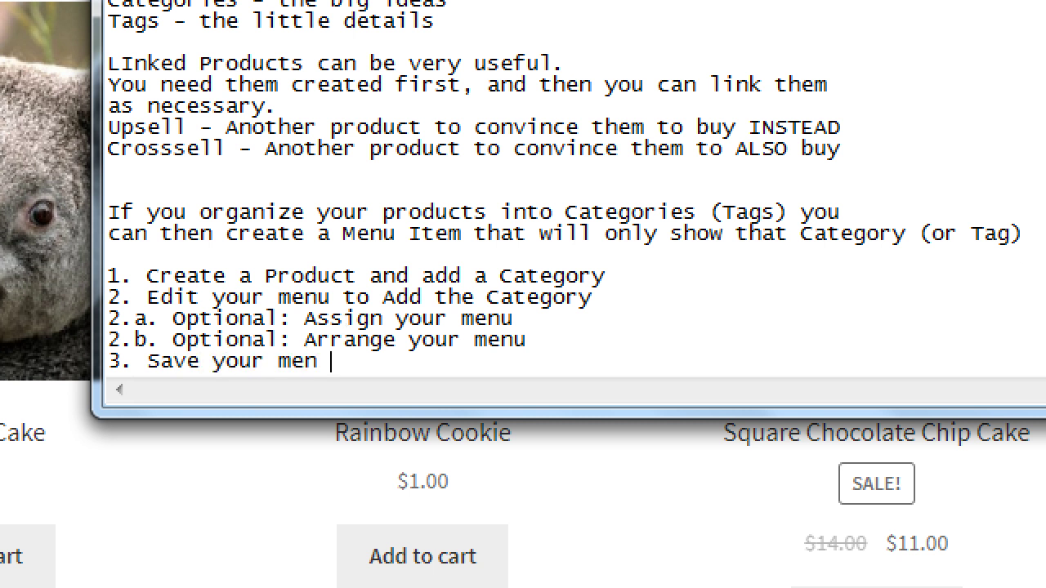
{"action": "key", "text": "BackSpace"}
{"action": "key", "text": "BackSpace"}
{"action": "type", "text": "u"}
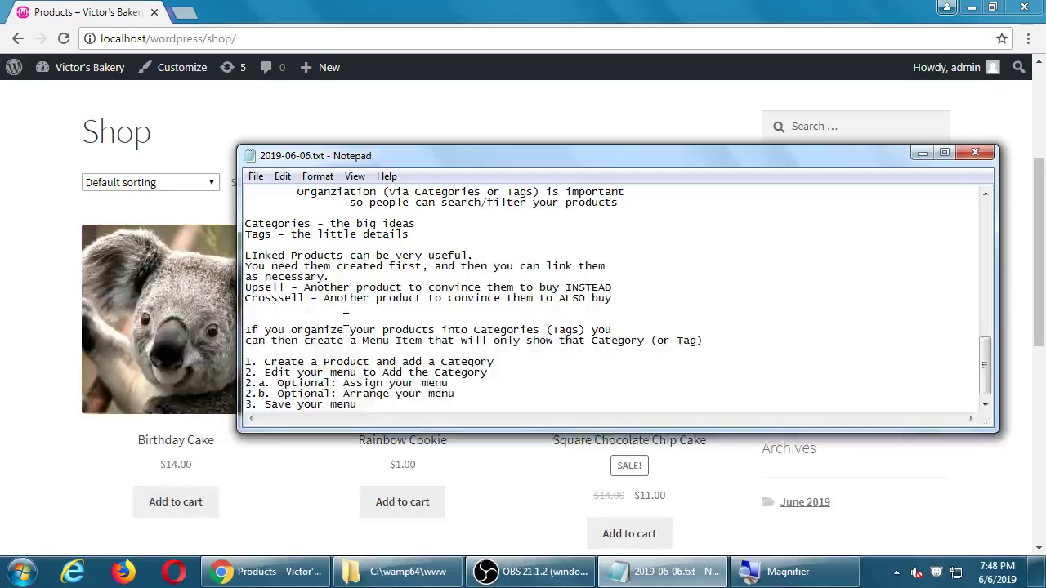
- Switch back to Chrome, enter the bakery site's admin dashboard and open the menu editing page for the site's appearance
{"action": "left_click", "coordinate": [352, 9]}
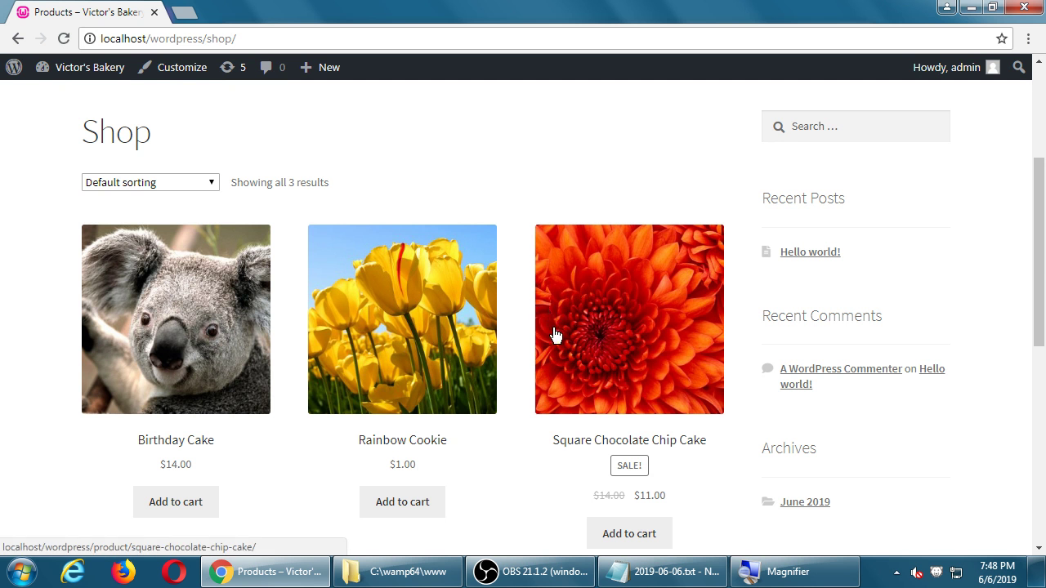
{"action": "left_click", "coordinate": [82, 69]}
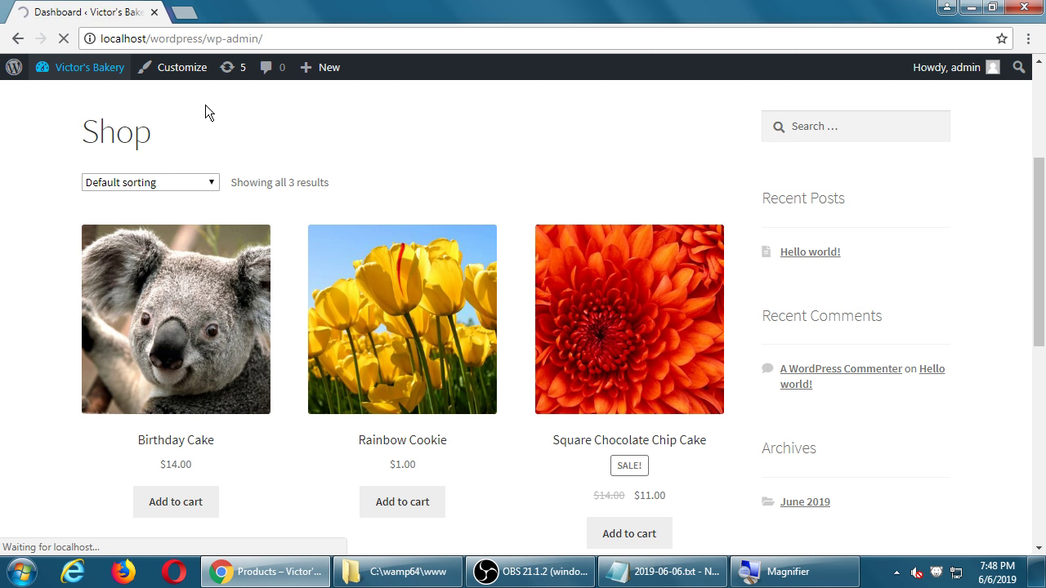
{"action": "scroll", "coordinate": [209, 377], "scroll_direction": "down", "scroll_amount": 1}
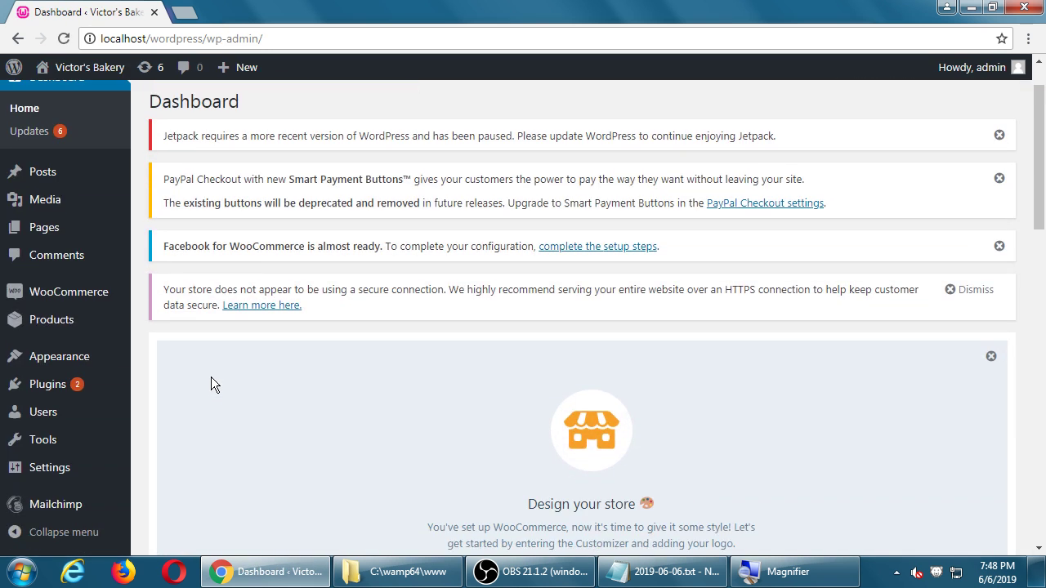
{"action": "mouse_move", "coordinate": [79, 366]}
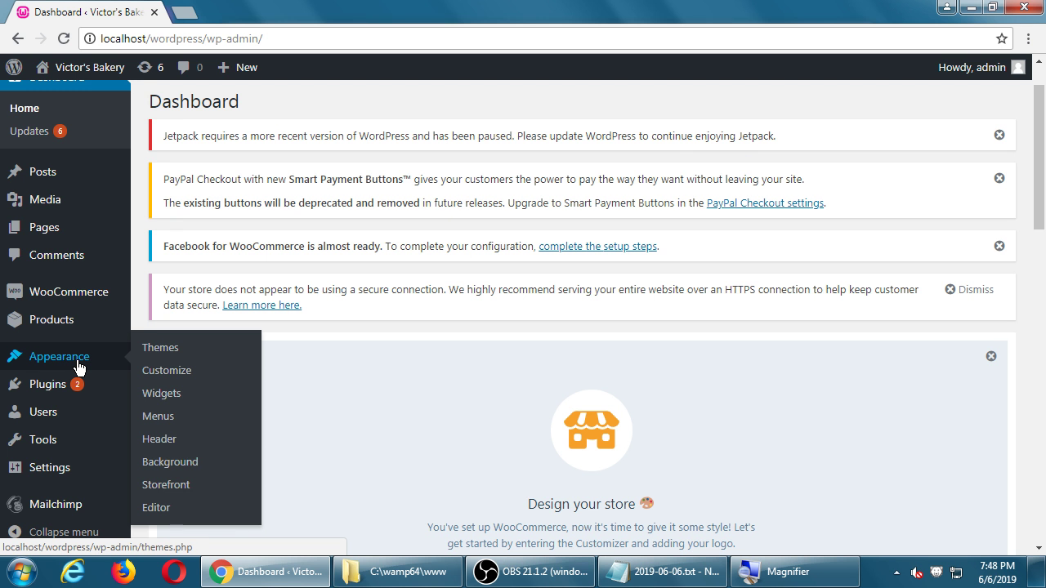
{"action": "left_click", "coordinate": [158, 417]}
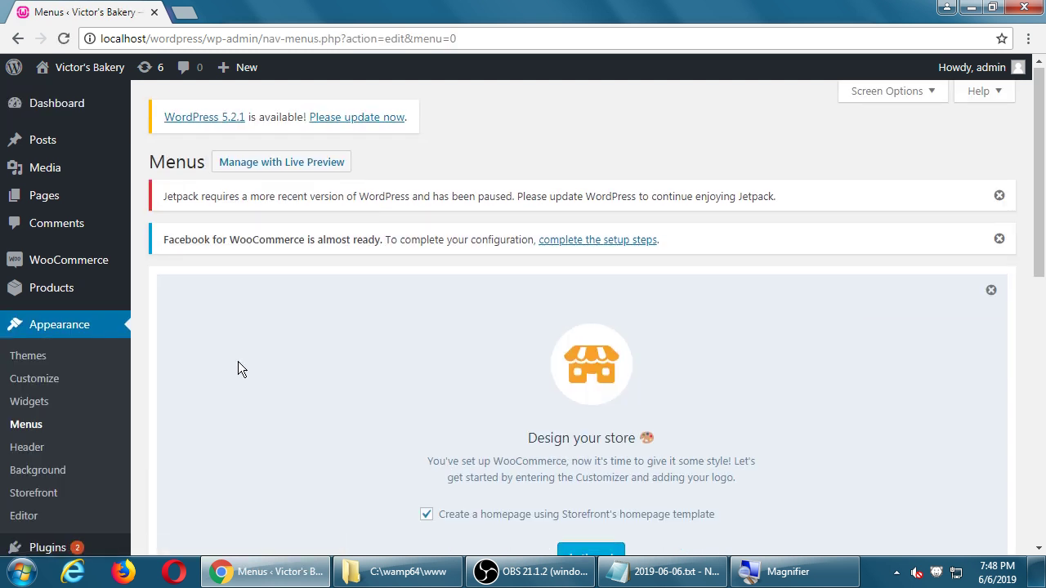
{"action": "scroll", "coordinate": [237, 361], "scroll_direction": "down", "scroll_amount": 5}
{"action": "scroll", "coordinate": [240, 367], "scroll_direction": "down", "scroll_amount": 1}
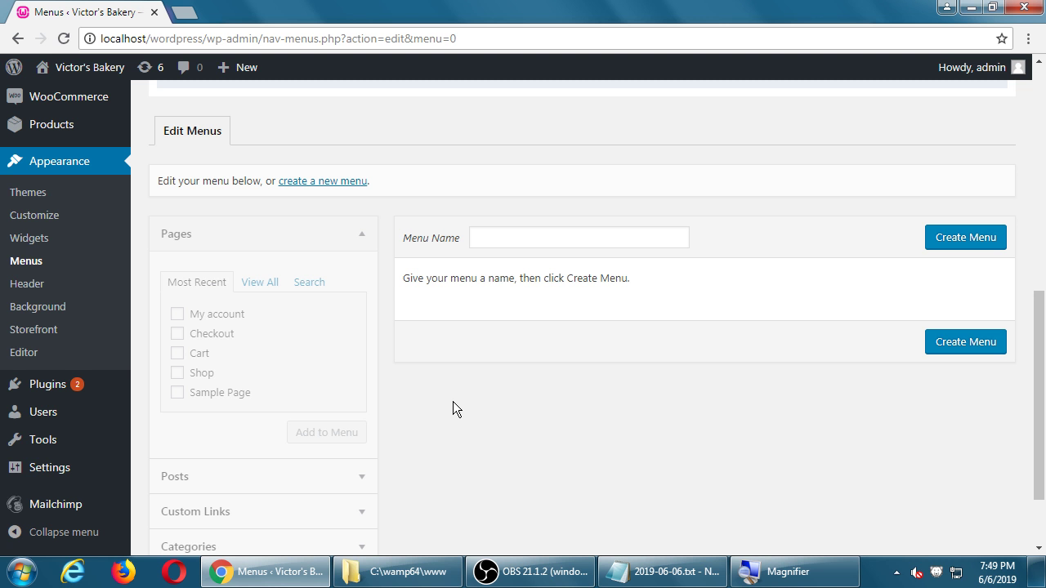
- Open the bakery's front page in a separate browser tab and examine its navigation links and the page down to the footer
{"action": "middle_click", "coordinate": [112, 68]}
{"action": "left_click", "coordinate": [184, 9]}
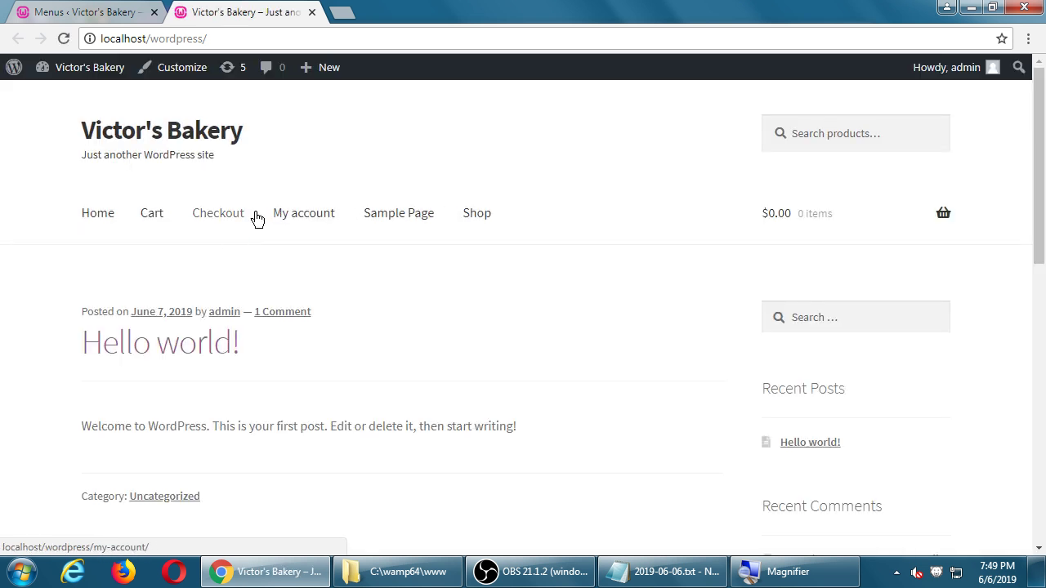
{"action": "scroll", "coordinate": [972, 288], "scroll_direction": "down", "scroll_amount": 10}
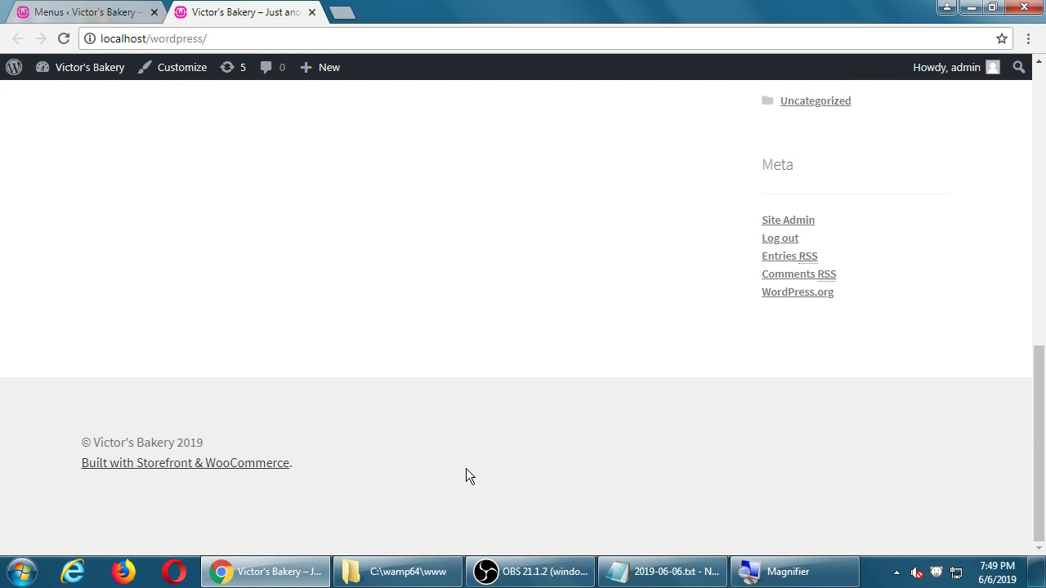
- Review the navigation links at the head of the bakery's front page and return to the menu editing page
{"action": "scroll", "coordinate": [219, 400], "scroll_direction": "up", "scroll_amount": 10}
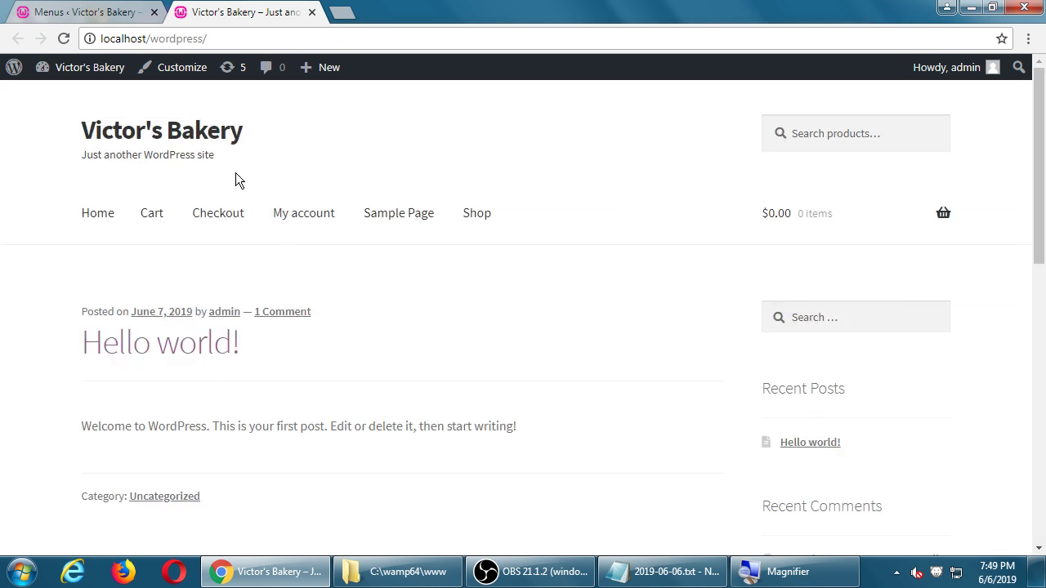
{"action": "left_click", "coordinate": [312, 12]}
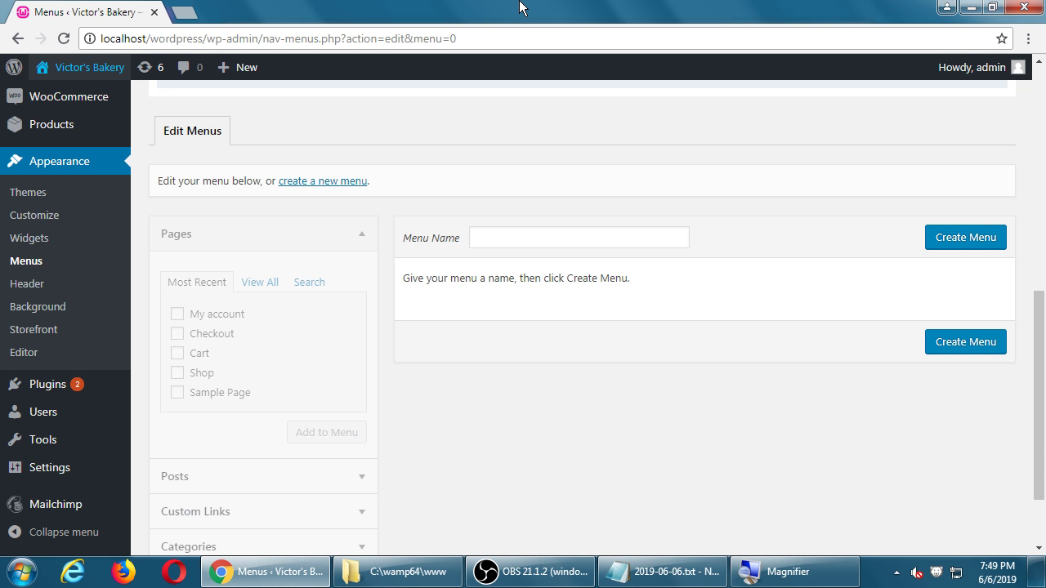
{"action": "middle_click", "coordinate": [96, 68]}
{"action": "left_click", "coordinate": [229, 7]}
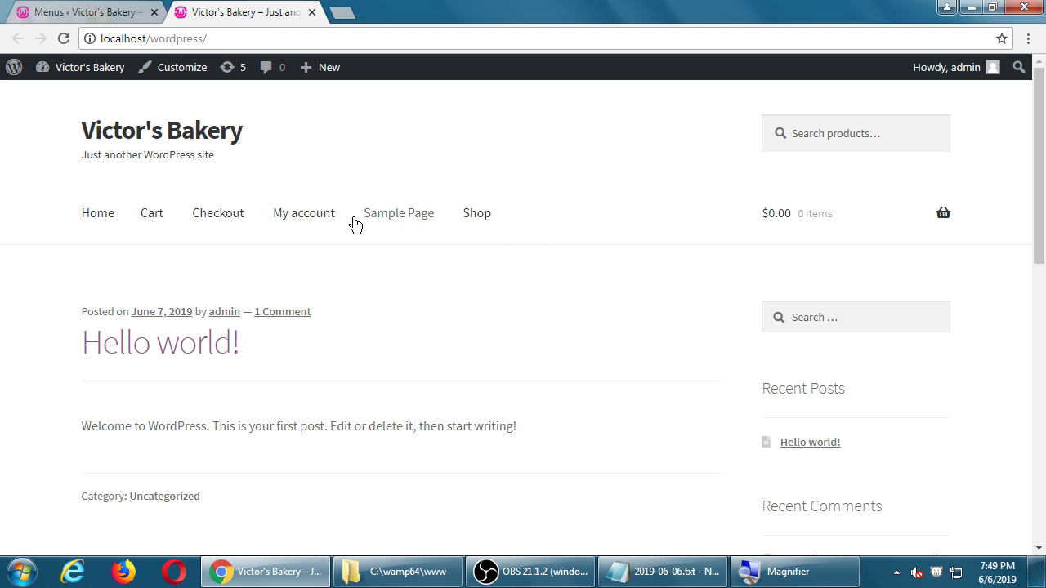
{"action": "left_click", "coordinate": [311, 11]}
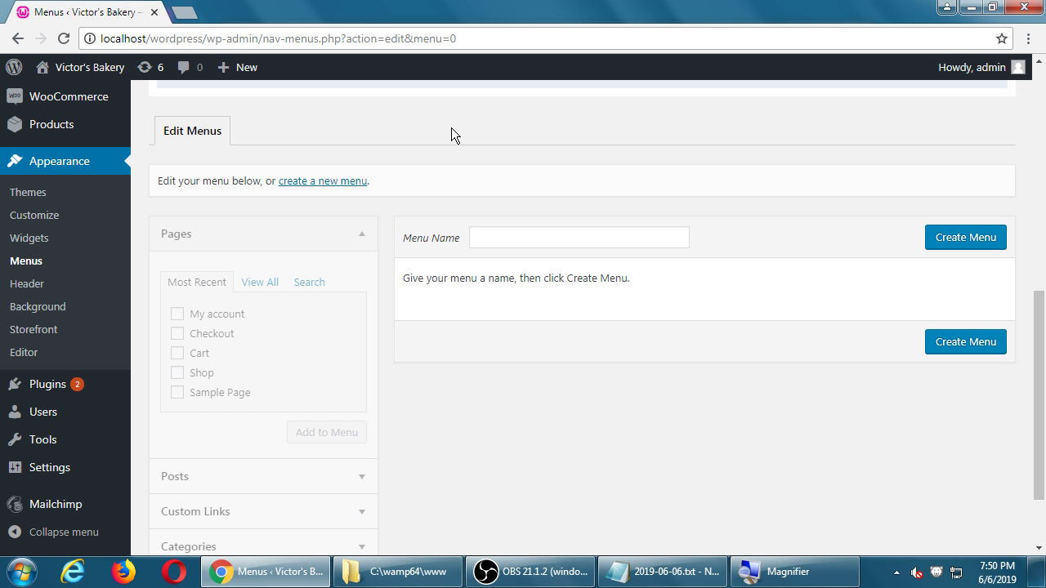
- Create a new menu named "Main Menu"
{"action": "left_click", "coordinate": [329, 182]}
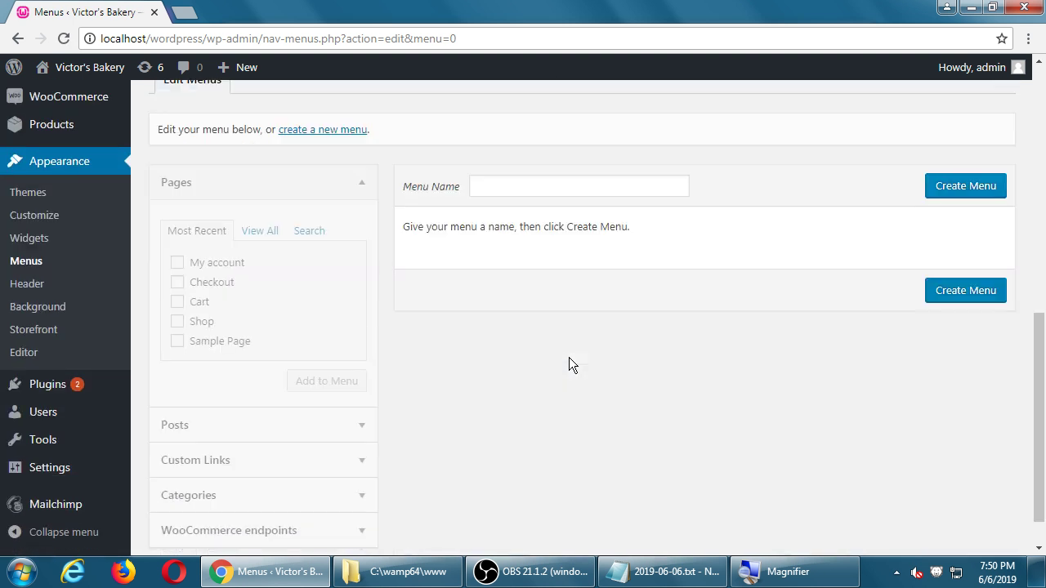
{"action": "left_click", "coordinate": [529, 190]}
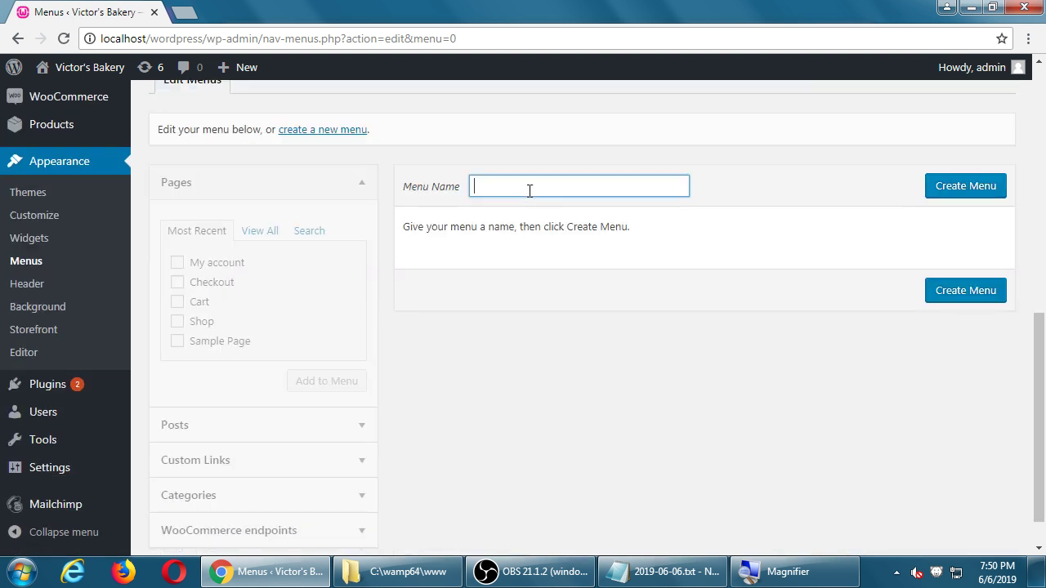
{"action": "type", "text": "Main M"}
{"action": "key", "text": "BackSpace"}
{"action": "type", "text": "Menu"}
{"action": "left_click_drag", "start_coordinate": [546, 191], "coordinate": [460, 192]}
{"action": "left_click", "coordinate": [479, 188]}
{"action": "left_click", "coordinate": [967, 192]}
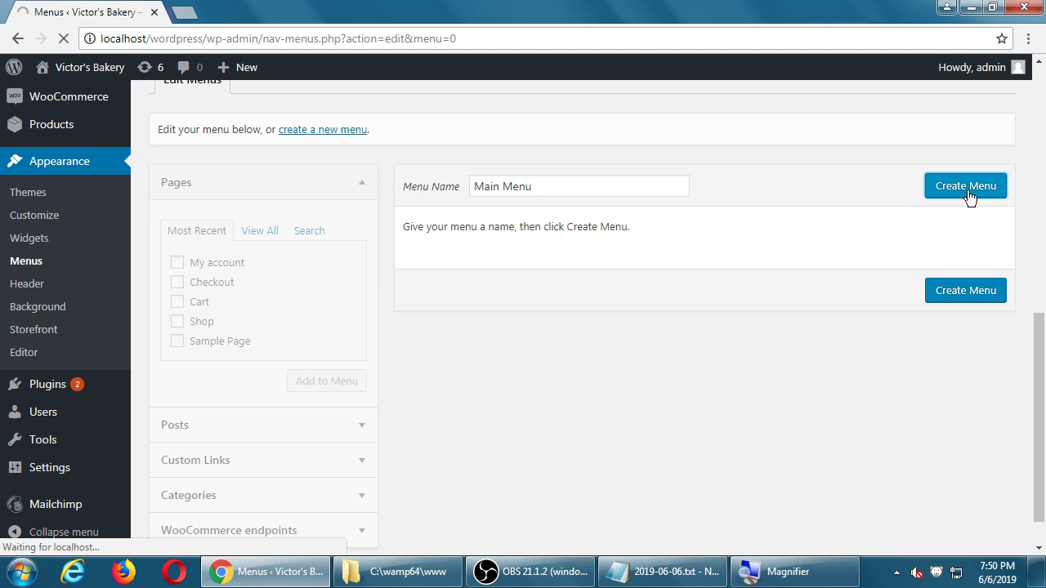
- Look over the new menu's settings and check the front page's navigation in a separate tab, closing it again
{"action": "scroll", "coordinate": [965, 199], "scroll_direction": "down", "scroll_amount": 3}
{"action": "scroll", "coordinate": [965, 198], "scroll_direction": "down", "scroll_amount": 4}
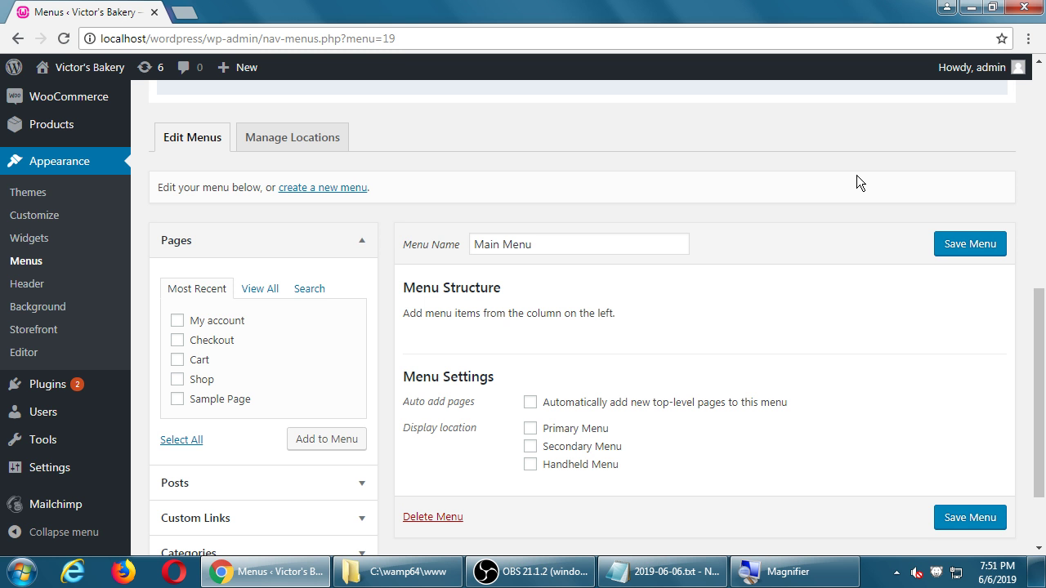
{"action": "scroll", "coordinate": [675, 242], "scroll_direction": "up", "scroll_amount": 6}
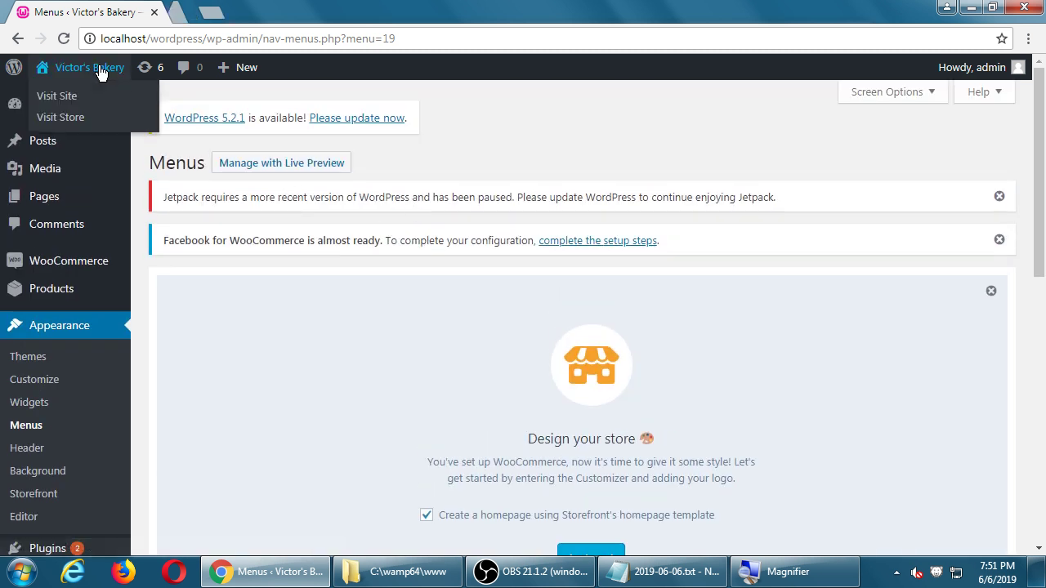
{"action": "left_click", "coordinate": [98, 66]}
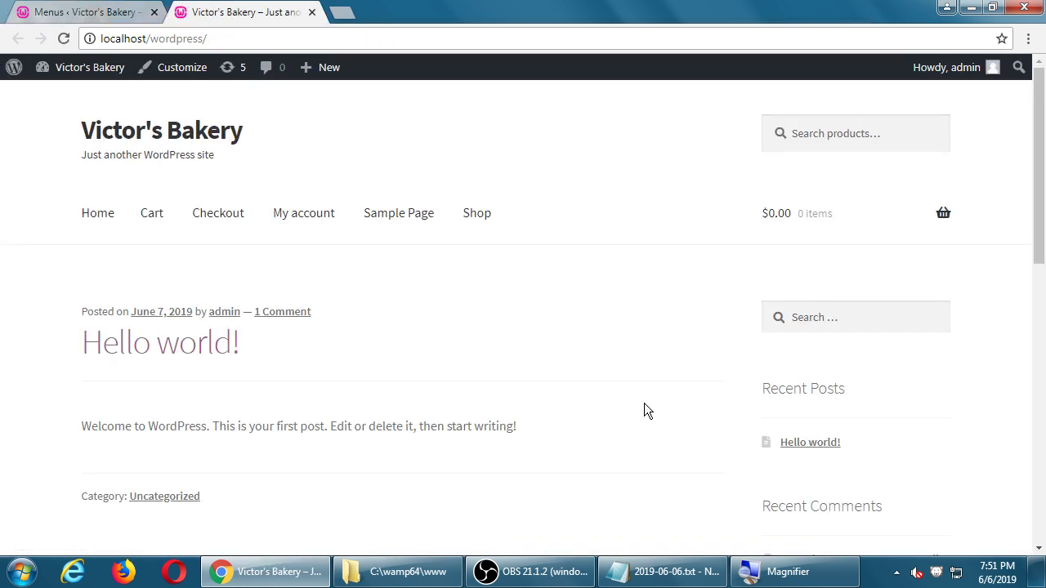
{"action": "left_click", "coordinate": [311, 13]}
- Assign Main Menu to the Primary Menu and Handheld Menu display locations and save the menu
{"action": "scroll", "coordinate": [462, 238], "scroll_direction": "down", "scroll_amount": 6}
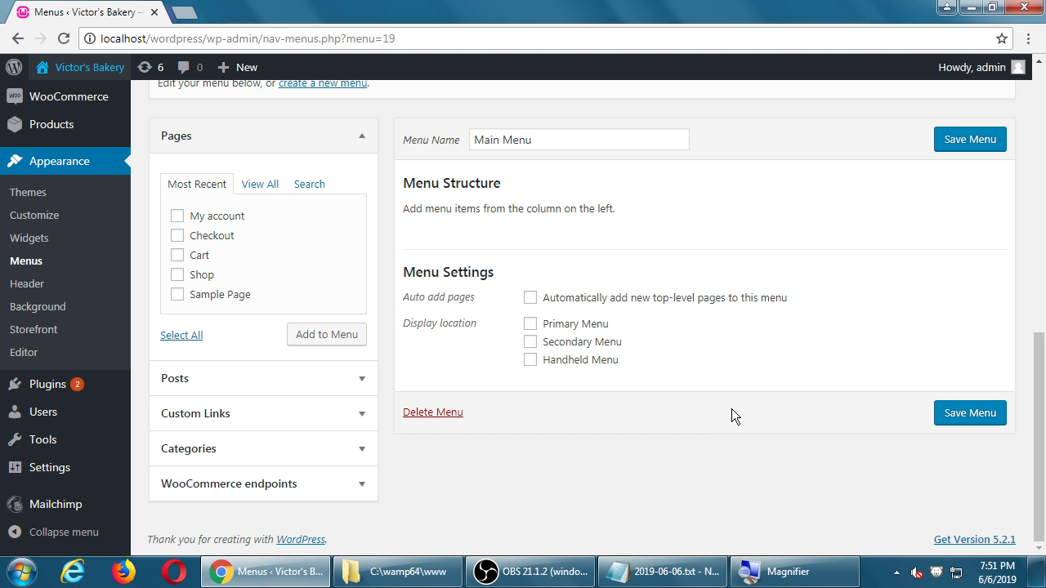
{"action": "left_click", "coordinate": [601, 328]}
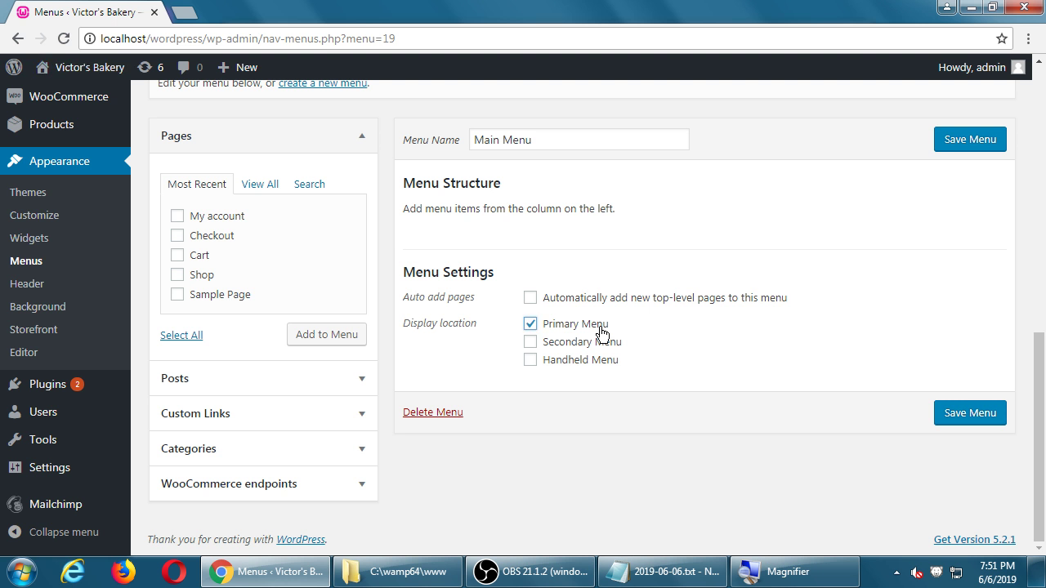
{"action": "left_click", "coordinate": [604, 364]}
{"action": "left_click", "coordinate": [978, 418]}
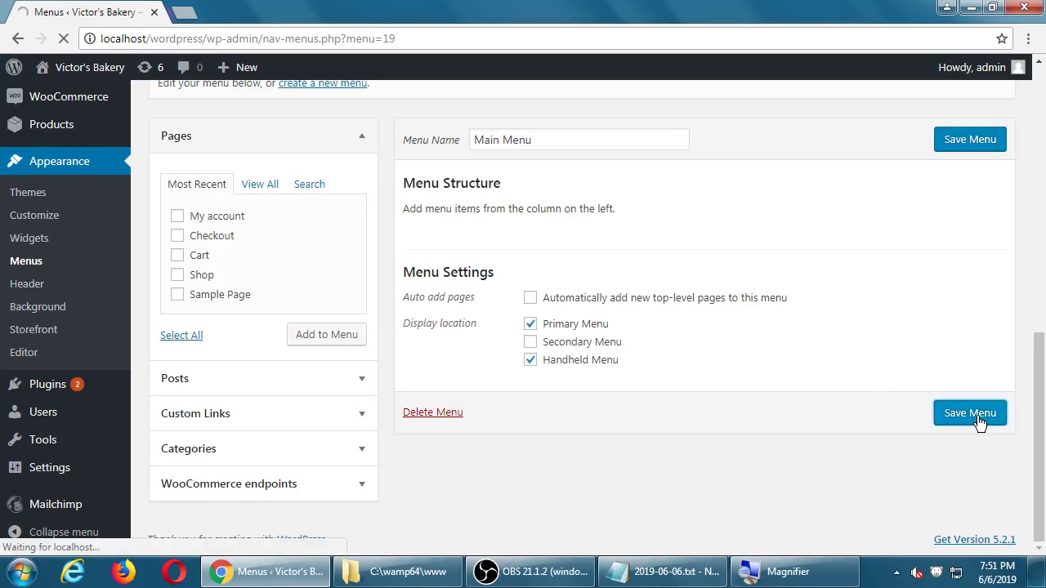
{"action": "scroll", "coordinate": [971, 436], "scroll_direction": "down", "scroll_amount": 6}
{"action": "scroll", "coordinate": [970, 437], "scroll_direction": "down", "scroll_amount": 3}
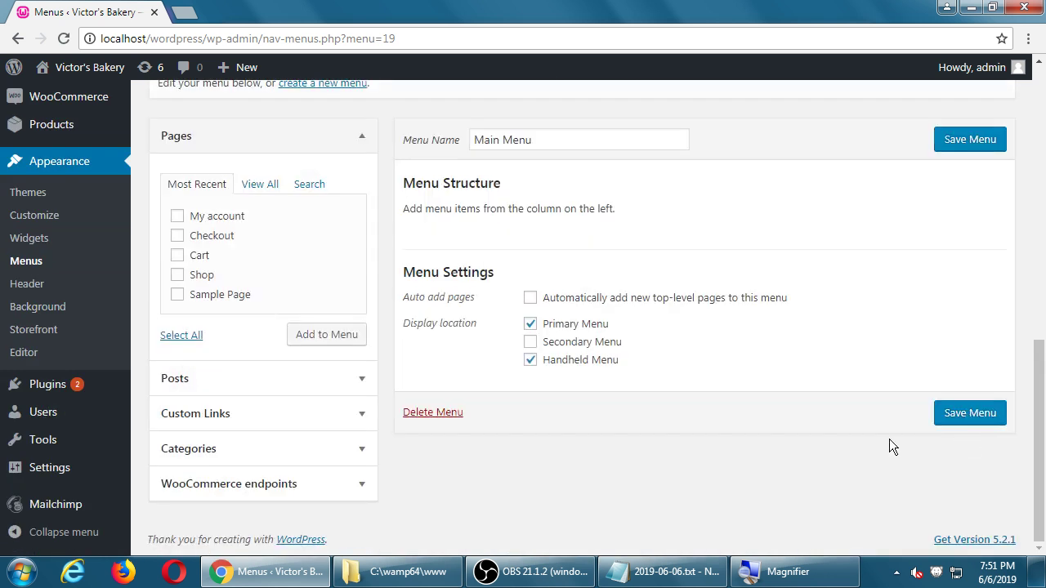
{"action": "left_click", "coordinate": [602, 141]}
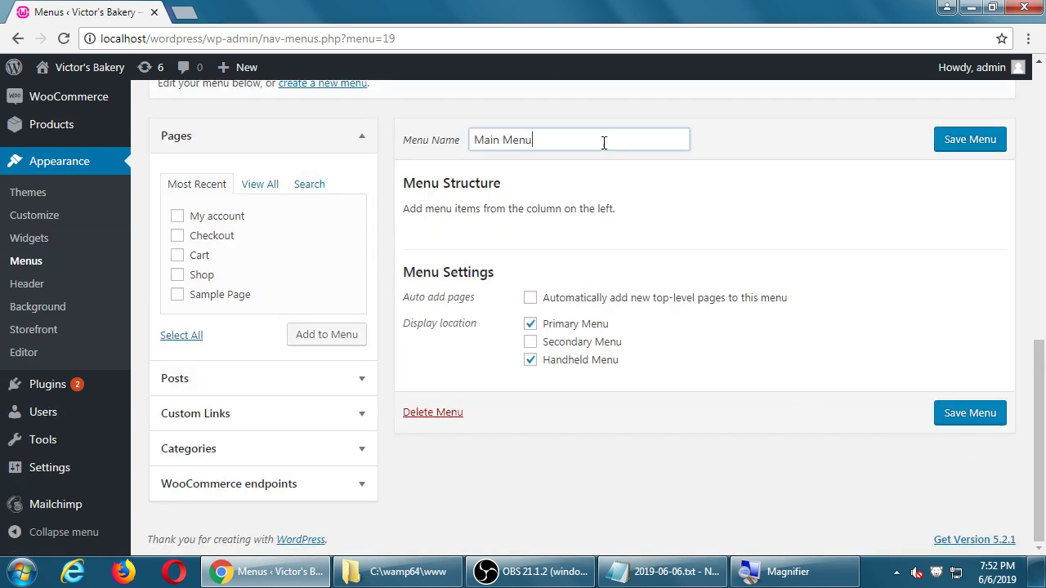
{"action": "left_click", "coordinate": [575, 442]}
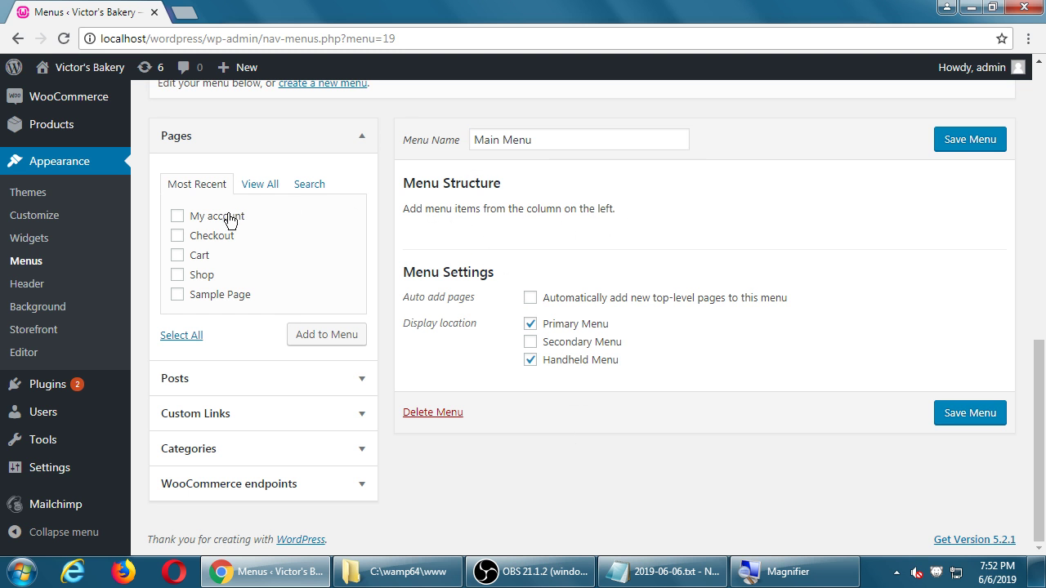
{"action": "scroll", "coordinate": [187, 140], "scroll_direction": "up", "scroll_amount": 1}
{"action": "left_click", "coordinate": [174, 203]}
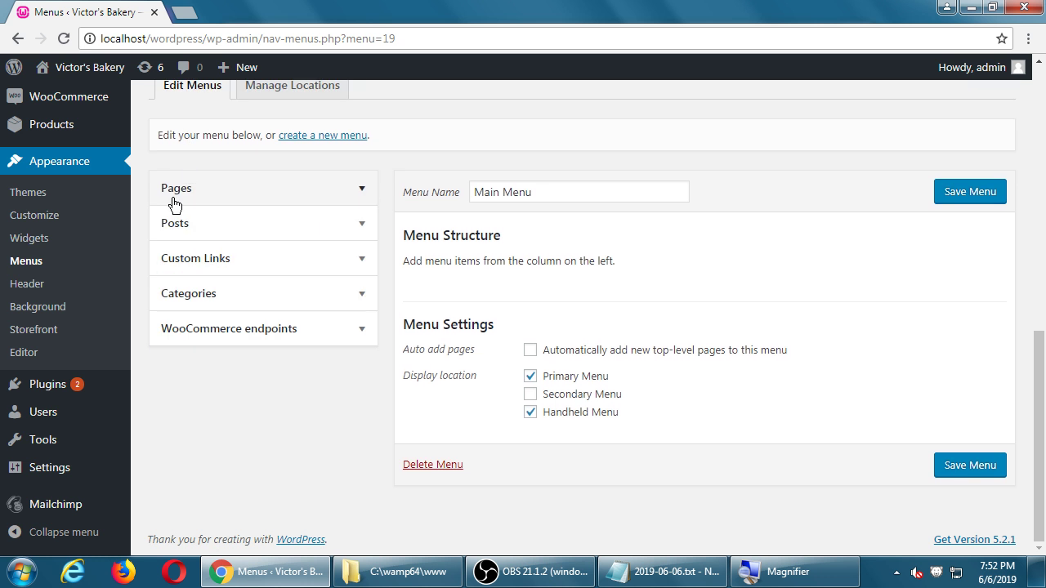
{"action": "left_click", "coordinate": [174, 203]}
{"action": "scroll", "coordinate": [175, 199], "scroll_direction": "down", "scroll_amount": 1}
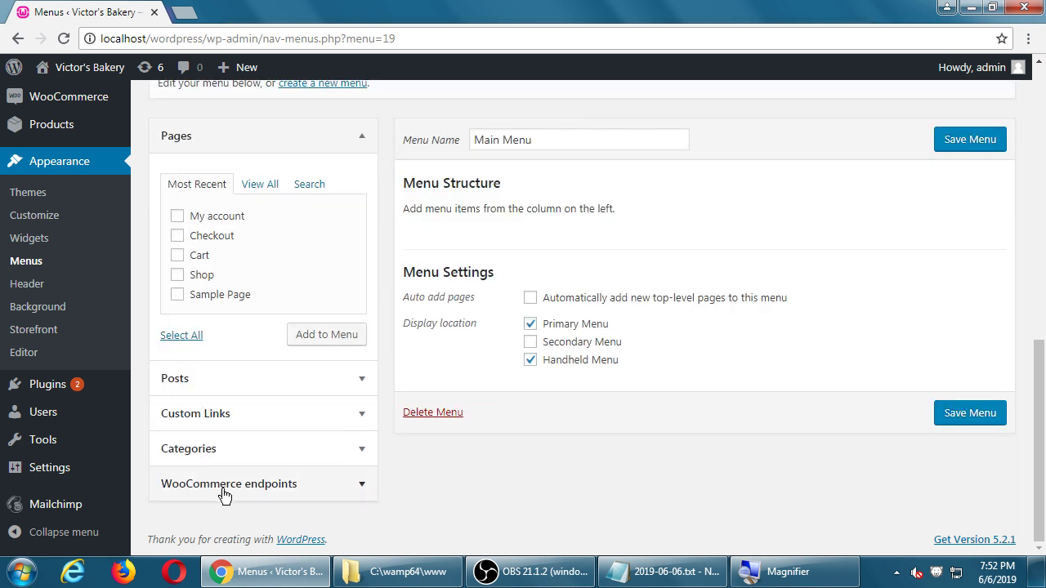
{"action": "left_click", "coordinate": [183, 142]}
{"action": "left_click", "coordinate": [187, 191]}
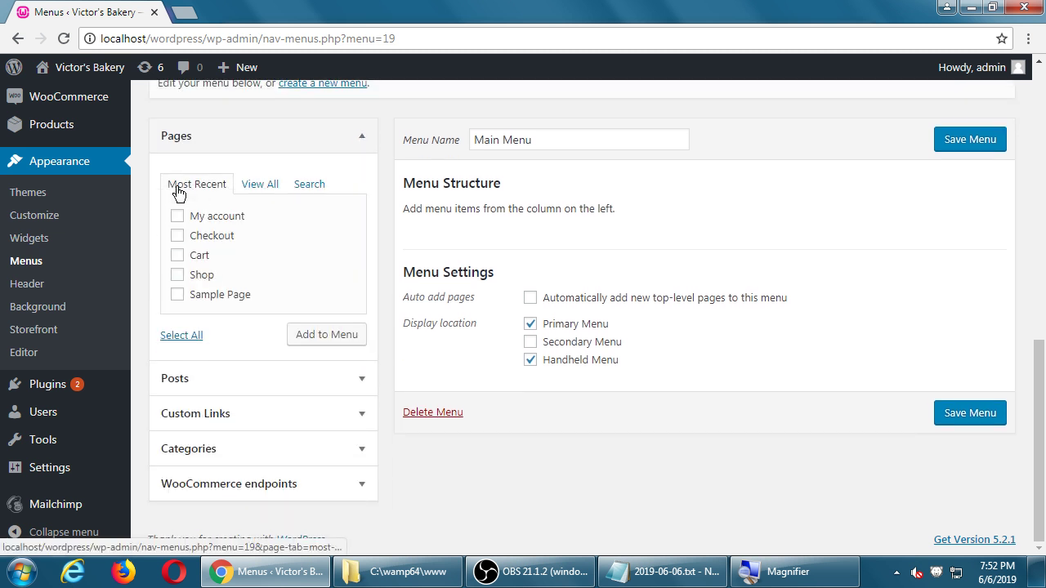
- From the list of all pages, add Home, Cart, Checkout, My account and Shop to Main Menu and save it
{"action": "left_click", "coordinate": [260, 188]}
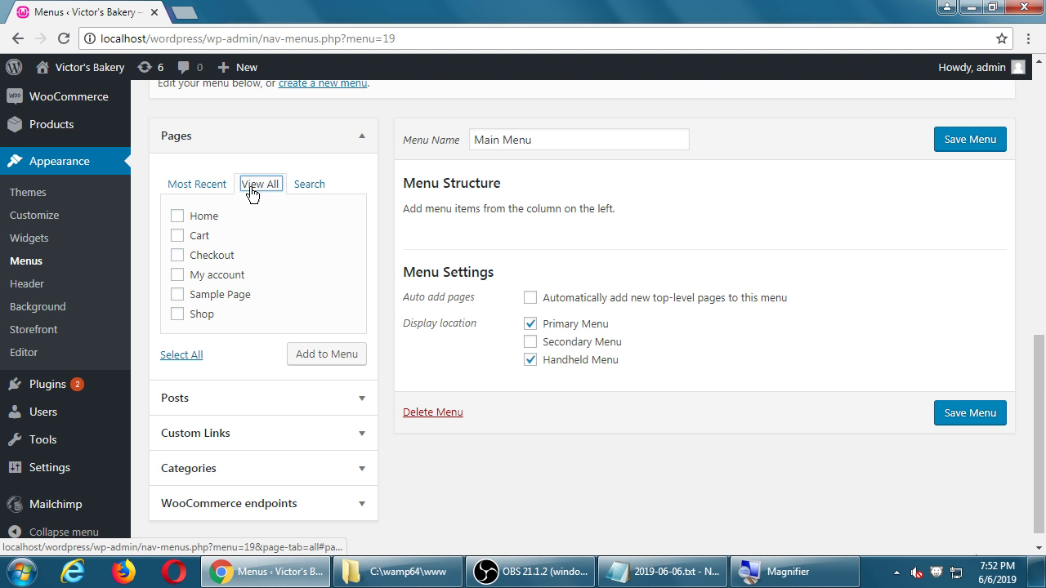
{"action": "left_click", "coordinate": [205, 188]}
{"action": "left_click", "coordinate": [258, 188]}
{"action": "left_click", "coordinate": [177, 216]}
{"action": "left_click", "coordinate": [179, 237]}
{"action": "left_click", "coordinate": [178, 256]}
{"action": "left_click", "coordinate": [178, 275]}
{"action": "left_click", "coordinate": [179, 315]}
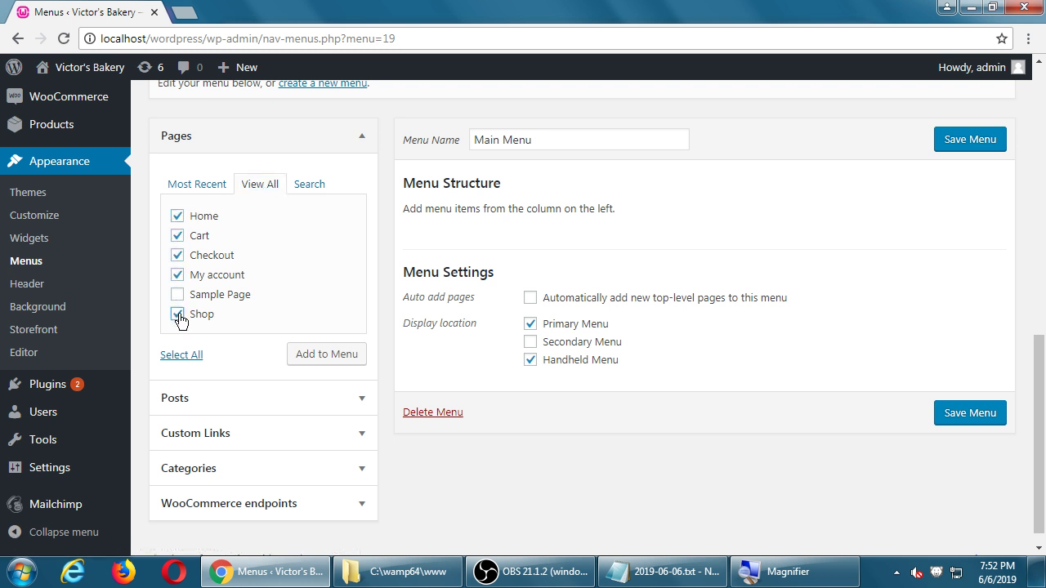
{"action": "left_click", "coordinate": [307, 362]}
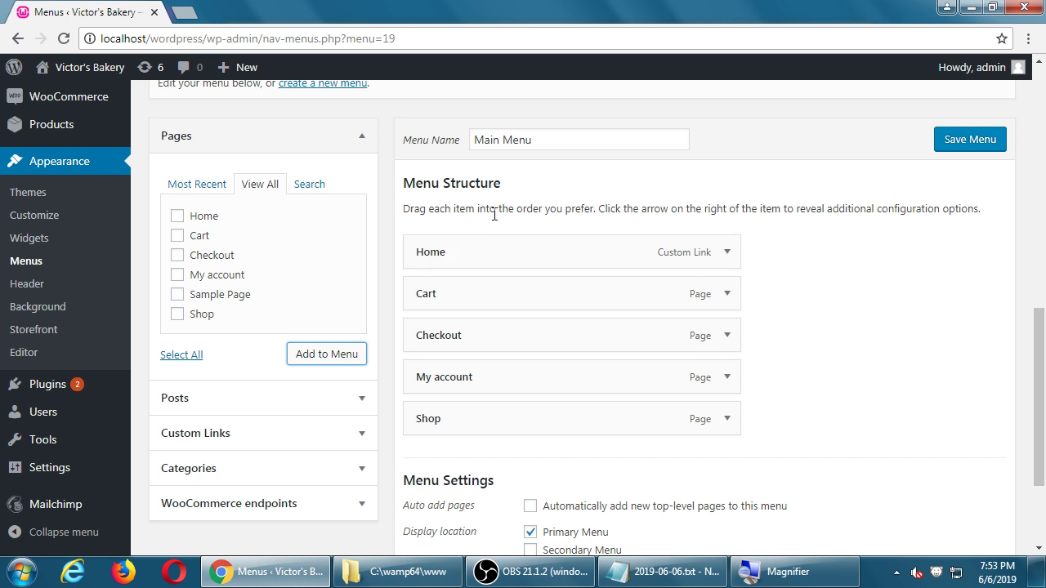
{"action": "left_click", "coordinate": [962, 147]}
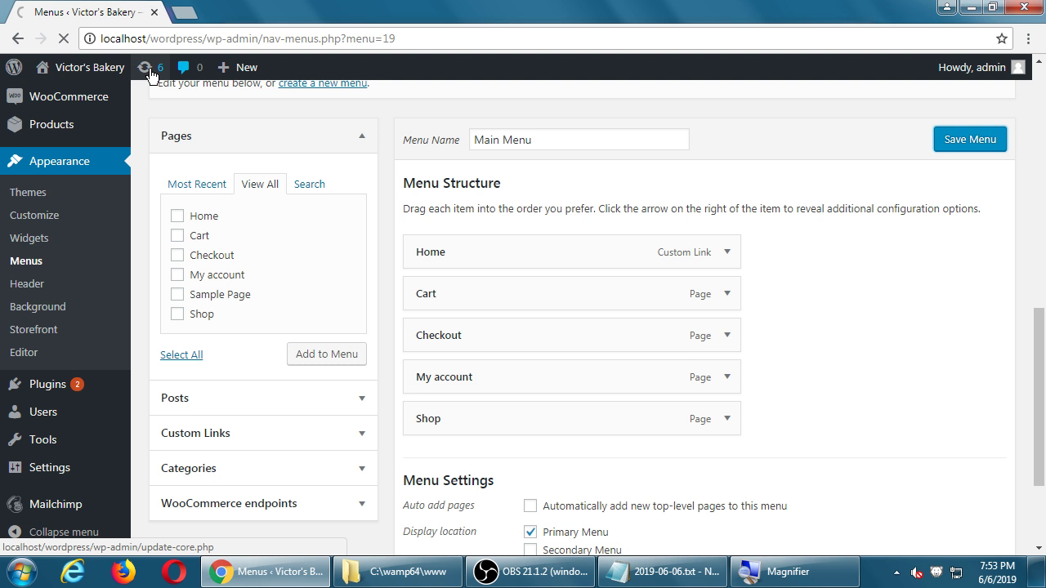
- Check the saved menu items on the bakery's front page in a separate tab and close that tab
{"action": "middle_click", "coordinate": [160, 74]}
{"action": "left_click", "coordinate": [236, 11]}
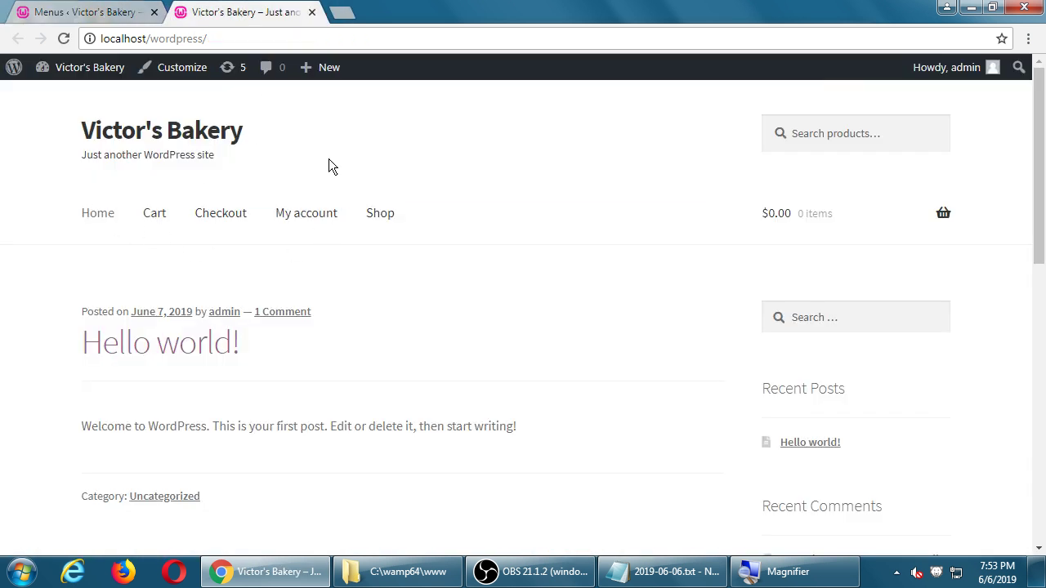
{"action": "left_click", "coordinate": [311, 11]}
- Move Shop directly after Home as a top-level item in the menu structure and save the menu
{"action": "scroll", "coordinate": [547, 221], "scroll_direction": "down", "scroll_amount": 10}
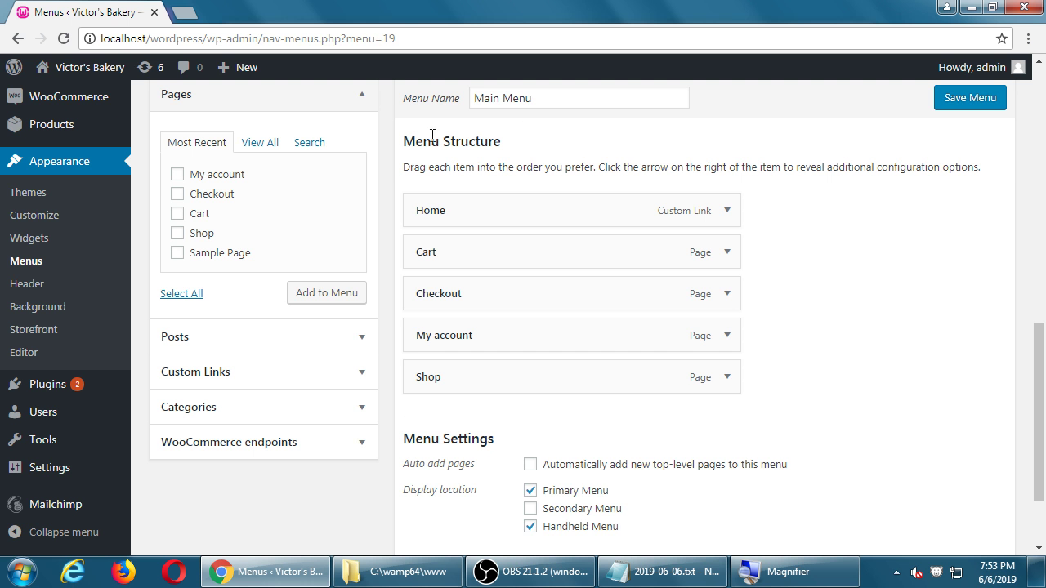
{"action": "left_click_drag", "start_coordinate": [434, 374], "coordinate": [432, 241]}
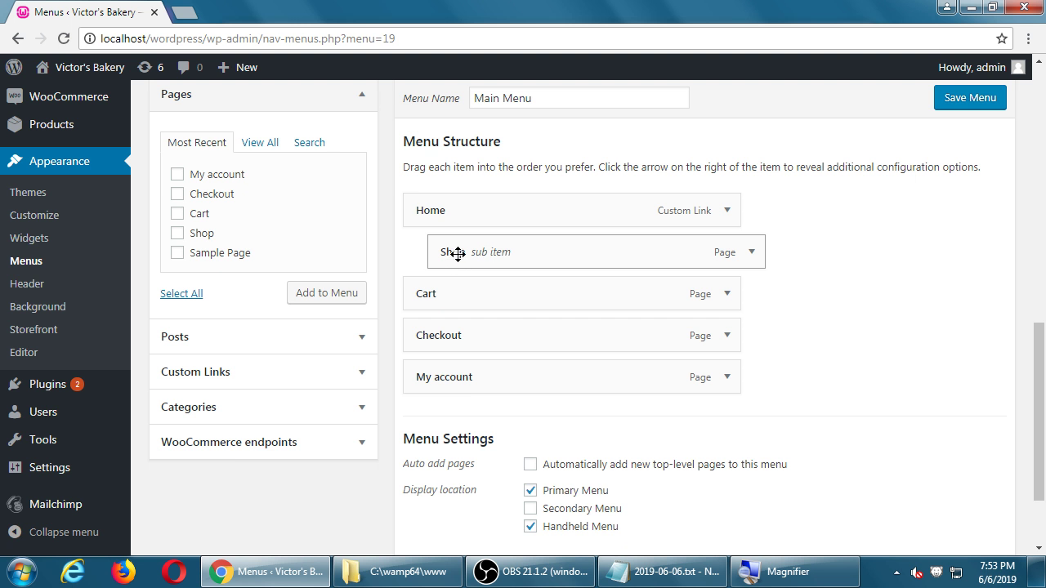
{"action": "left_click_drag", "start_coordinate": [458, 252], "coordinate": [454, 296]}
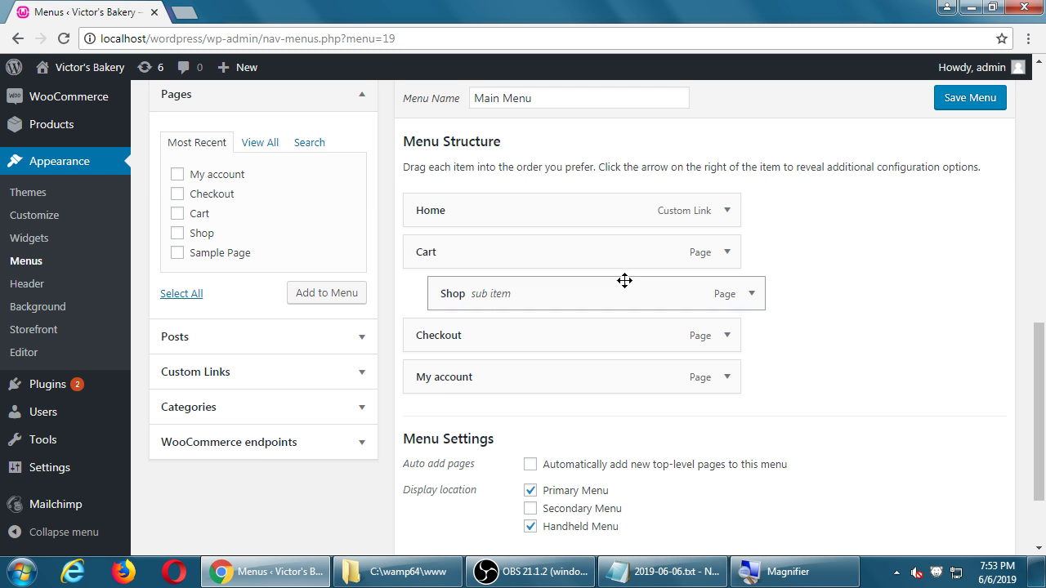
{"action": "left_click_drag", "start_coordinate": [600, 296], "coordinate": [577, 296]}
{"action": "left_click_drag", "start_coordinate": [430, 294], "coordinate": [425, 257]}
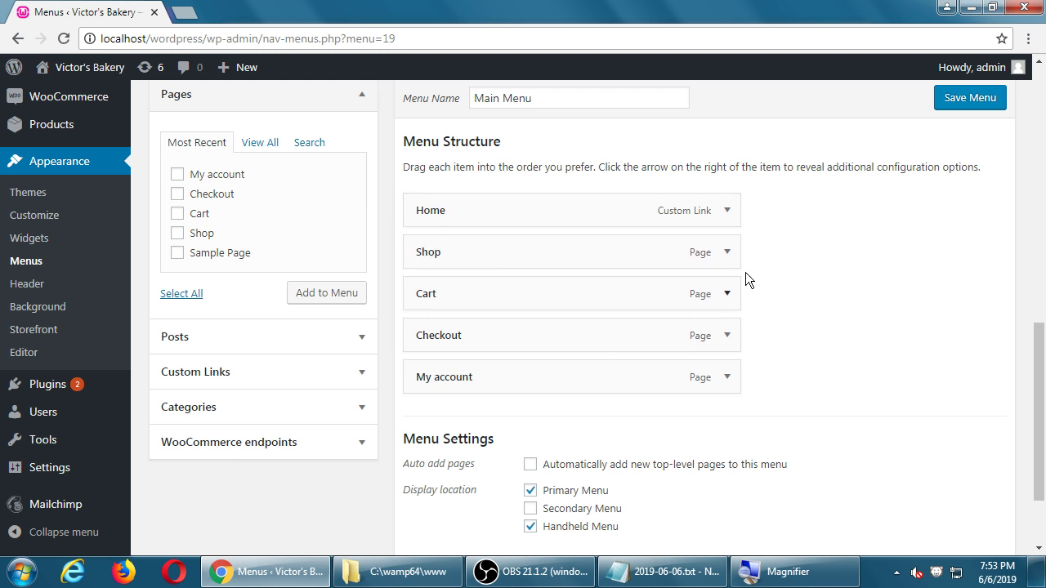
{"action": "left_click", "coordinate": [964, 101]}
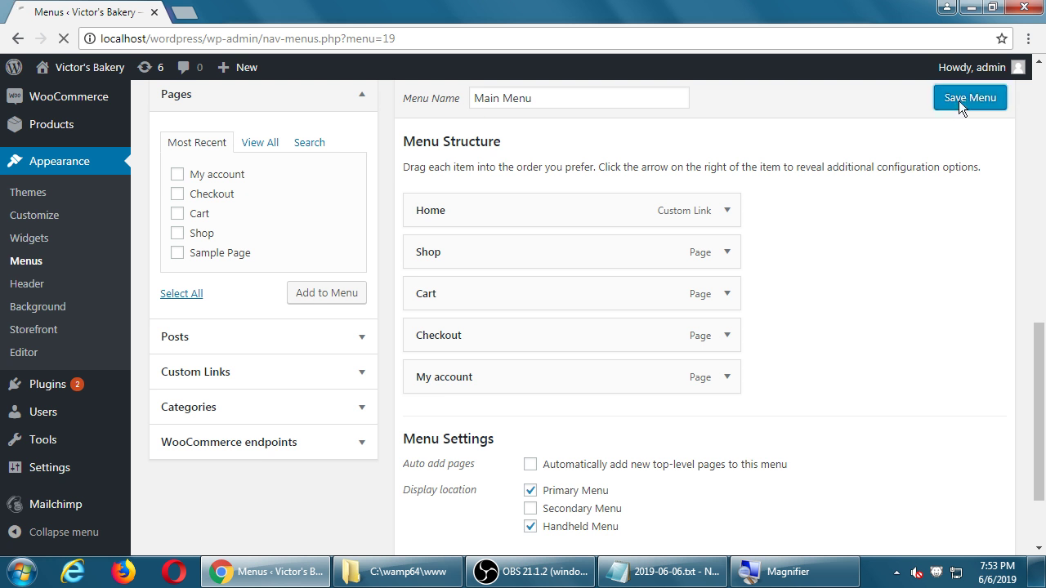
- Open the front page in a separate tab, check the order of the navigation items and return to the menu editor
{"action": "mouse_move", "coordinate": [240, 73]}
{"action": "left_click", "coordinate": [86, 69]}
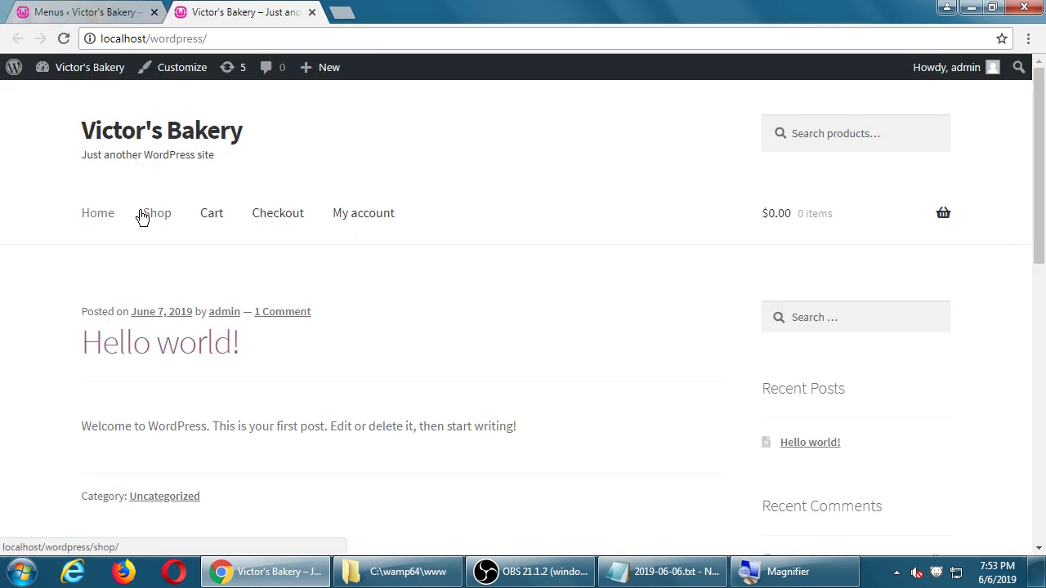
{"action": "key", "text": "ctrl+shift+Tab"}
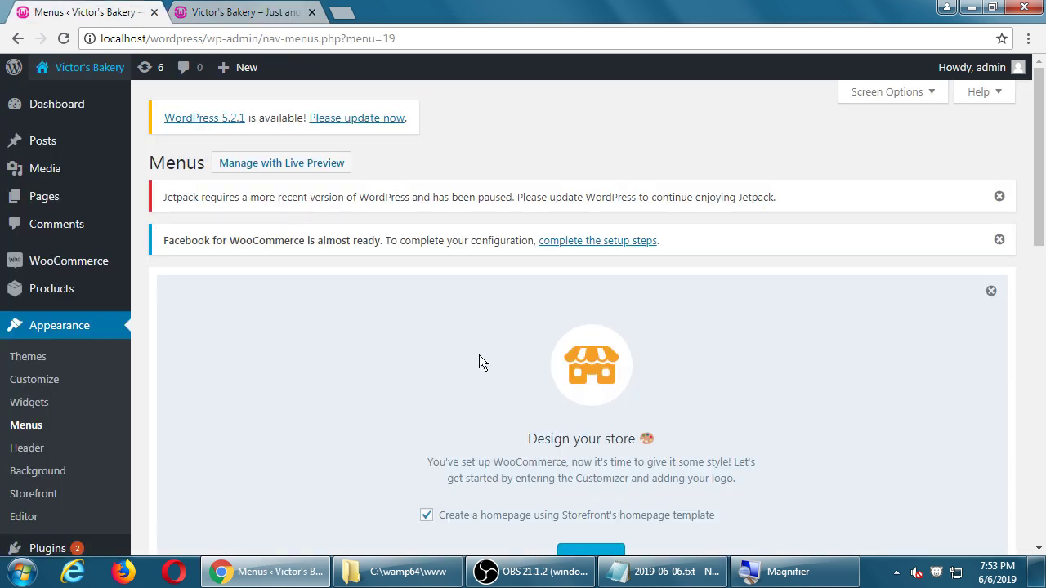
- Nest Checkout and My account as sub-items under Cart and save the menu
{"action": "scroll", "coordinate": [477, 355], "scroll_direction": "down", "scroll_amount": 2}
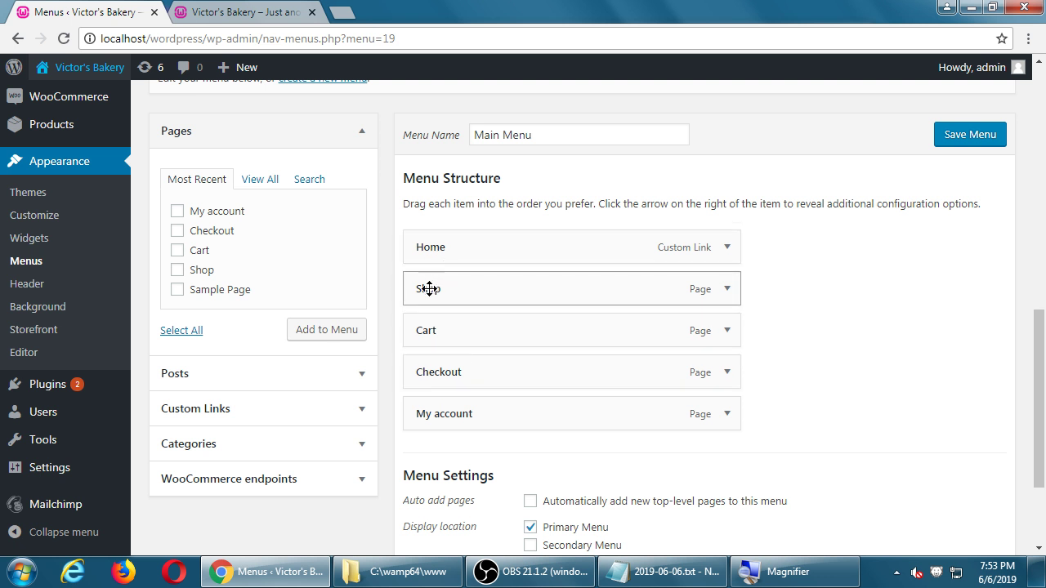
{"action": "left_click_drag", "start_coordinate": [434, 373], "coordinate": [479, 373]}
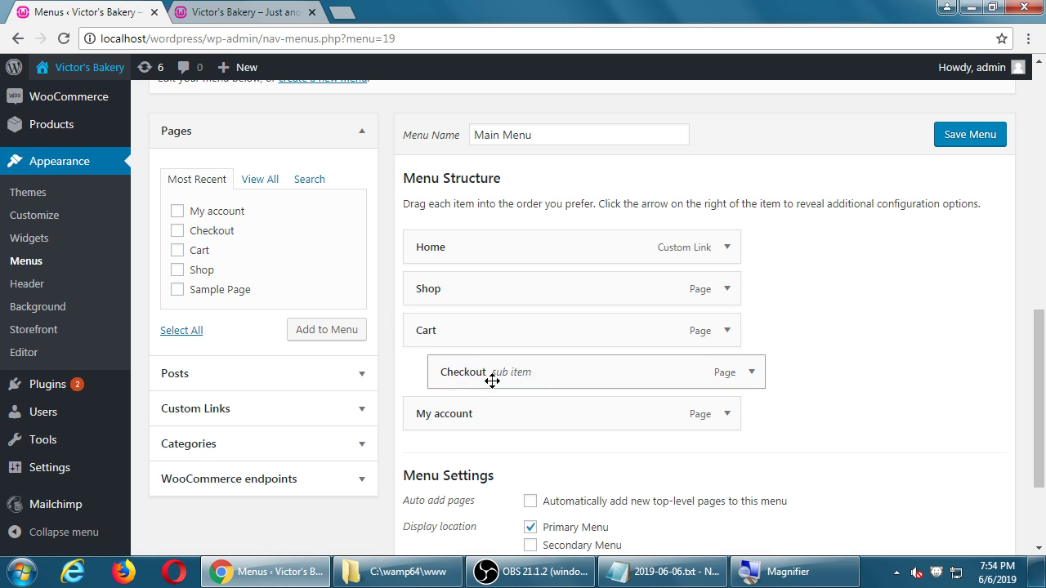
{"action": "left_click_drag", "start_coordinate": [431, 409], "coordinate": [459, 420]}
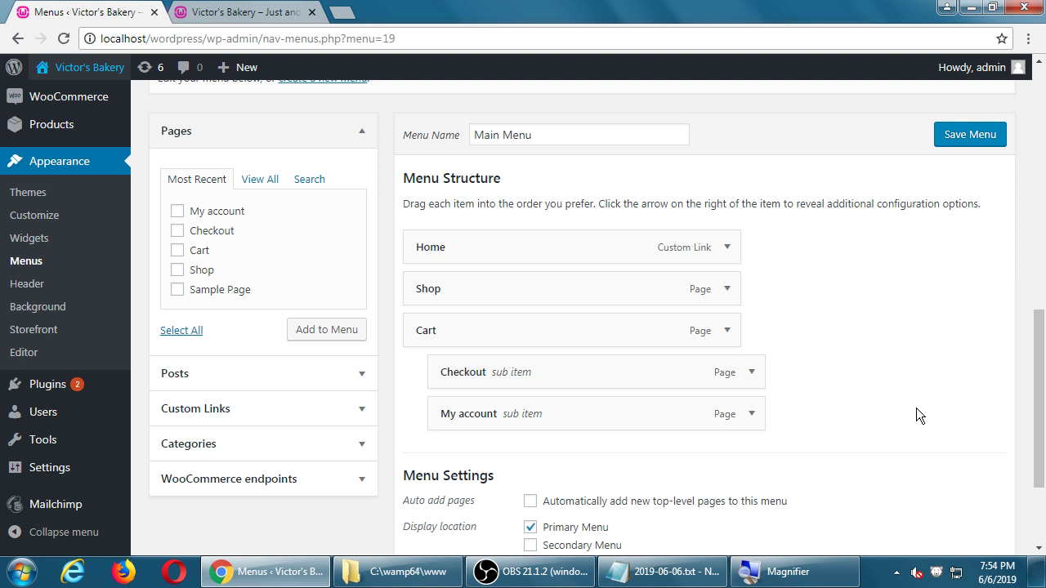
{"action": "left_click", "coordinate": [948, 133]}
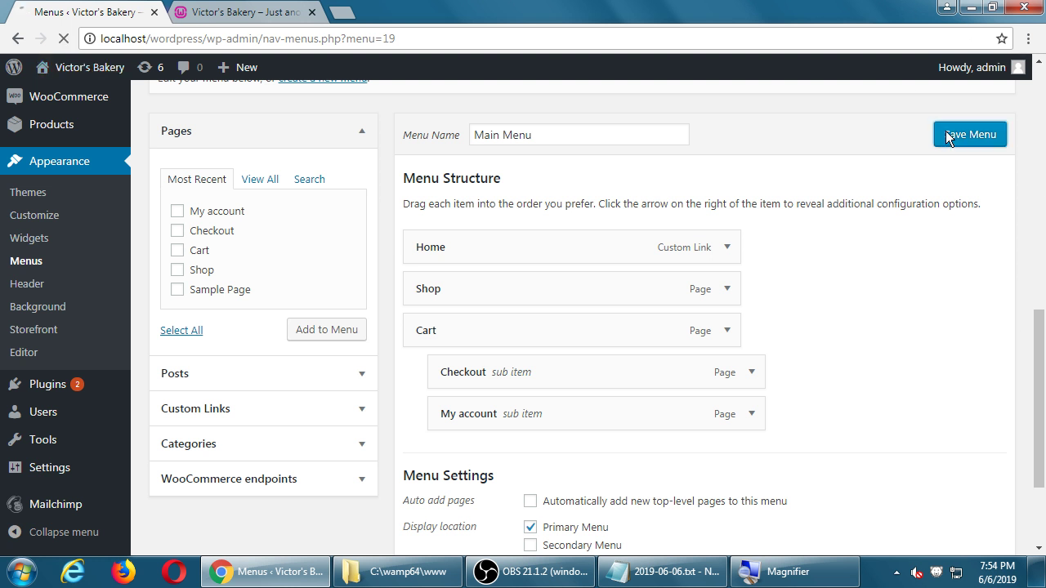
- Reload the front page in the other tab, check the sub-items under Cart and return to the menu editor
{"action": "left_click", "coordinate": [245, 9]}
{"action": "key", "text": "F5"}
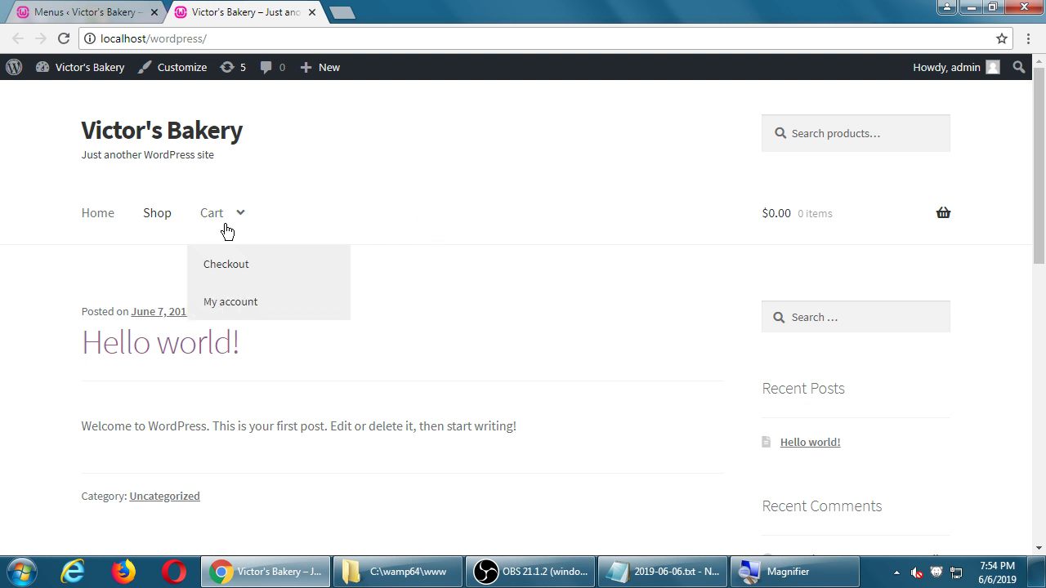
{"action": "mouse_move", "coordinate": [237, 219]}
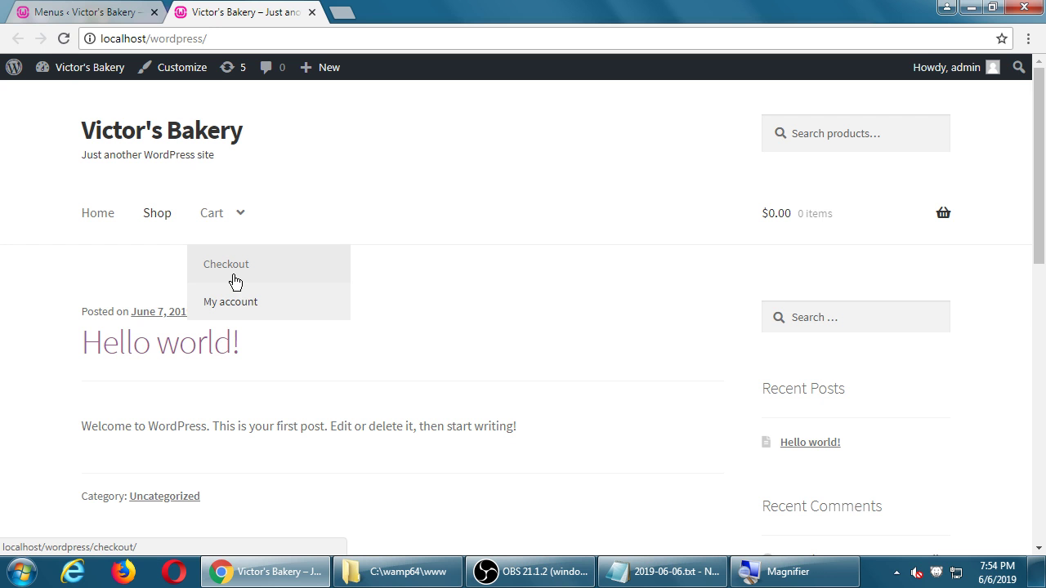
{"action": "left_click", "coordinate": [84, 12]}
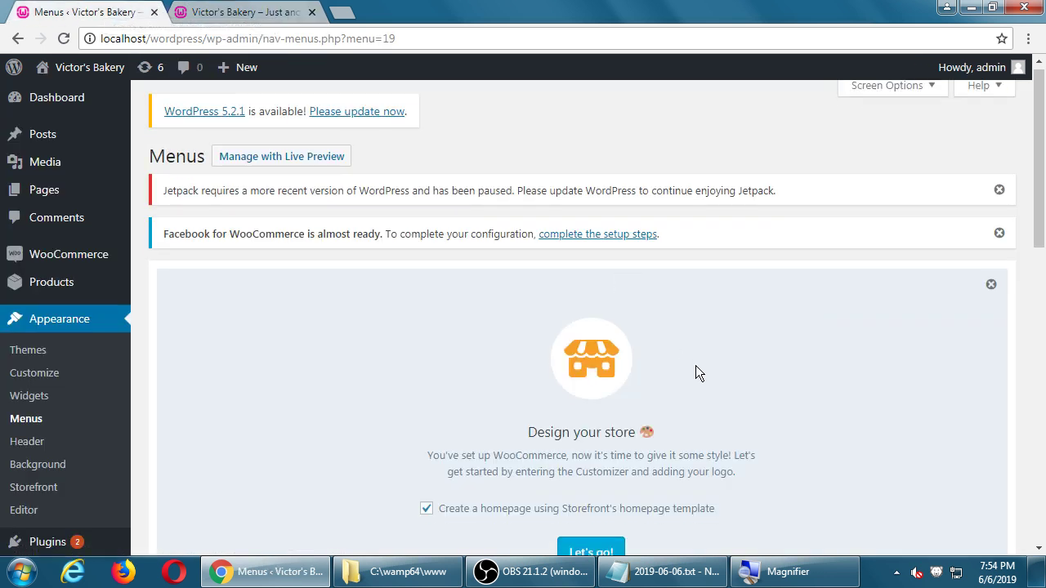
- Nest Cart under Shop, Checkout under Cart and My account under Checkout, and save the menu
{"action": "scroll", "coordinate": [695, 367], "scroll_direction": "down", "scroll_amount": 10}
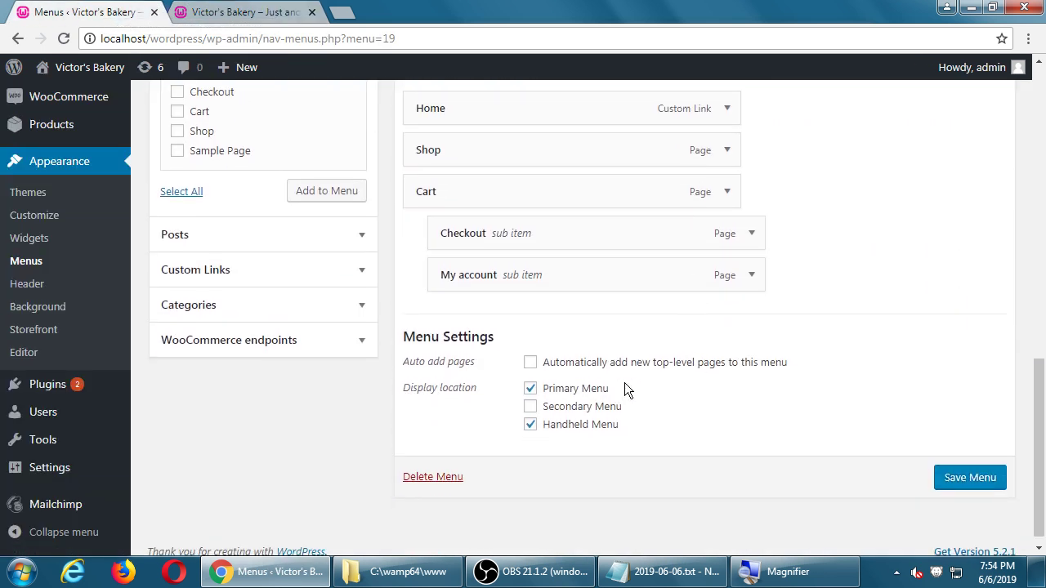
{"action": "scroll", "coordinate": [625, 388], "scroll_direction": "up", "scroll_amount": 1}
{"action": "left_click_drag", "start_coordinate": [473, 339], "coordinate": [517, 343]}
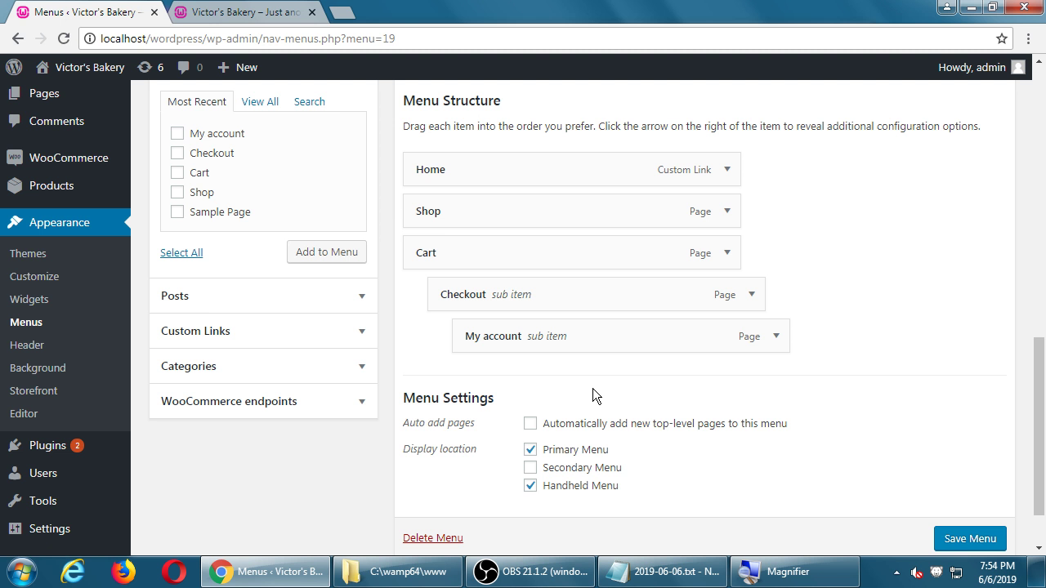
{"action": "left_click_drag", "start_coordinate": [520, 340], "coordinate": [487, 338]}
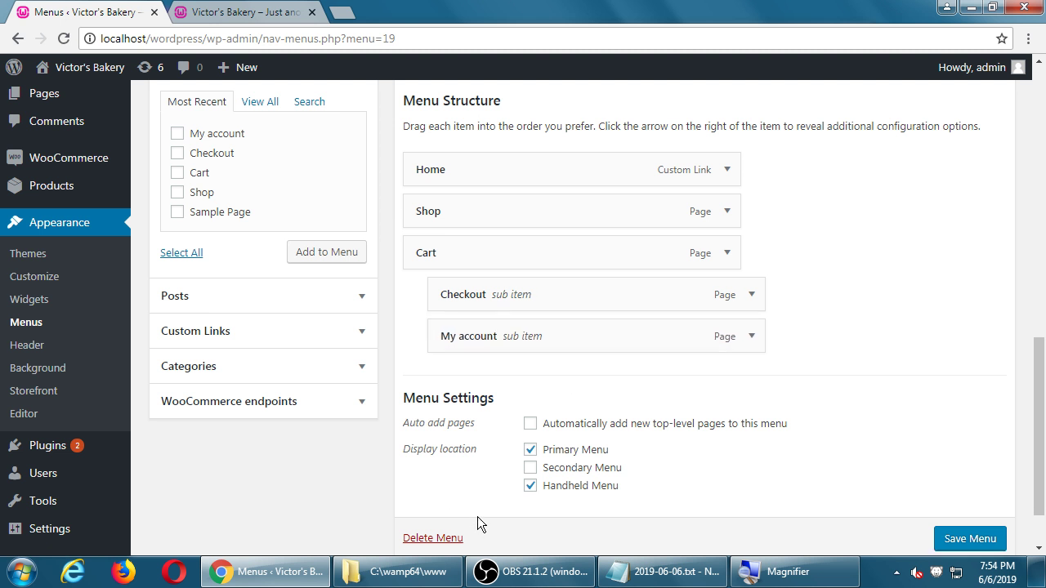
{"action": "left_click_drag", "start_coordinate": [427, 251], "coordinate": [503, 242]}
{"action": "left_click_drag", "start_coordinate": [529, 338], "coordinate": [596, 338]}
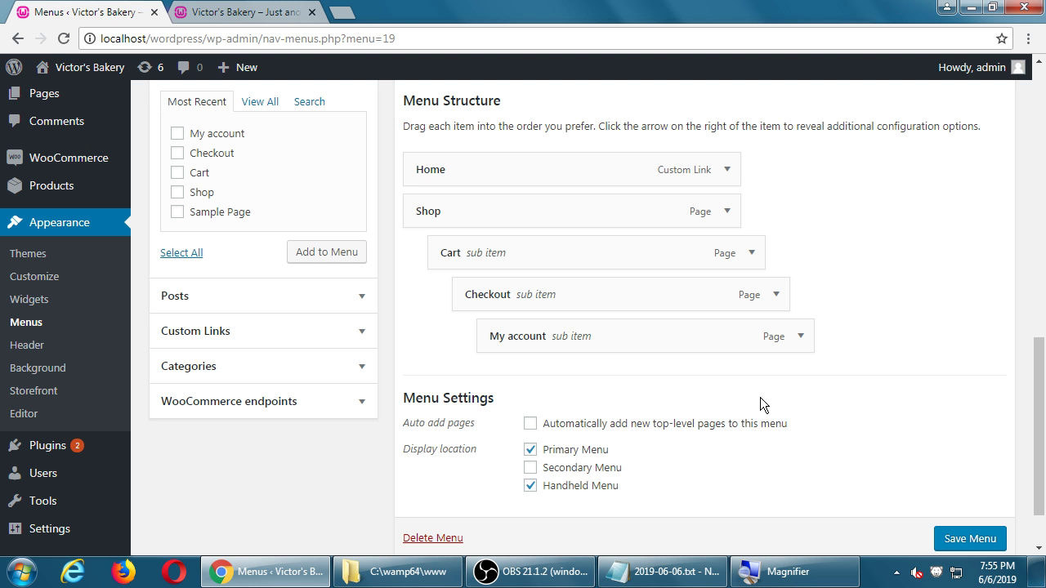
{"action": "left_click", "coordinate": [964, 539]}
- Reload the front page, check each nested submenu level starting from Shop and return to the menu editor
{"action": "left_click", "coordinate": [245, 11]}
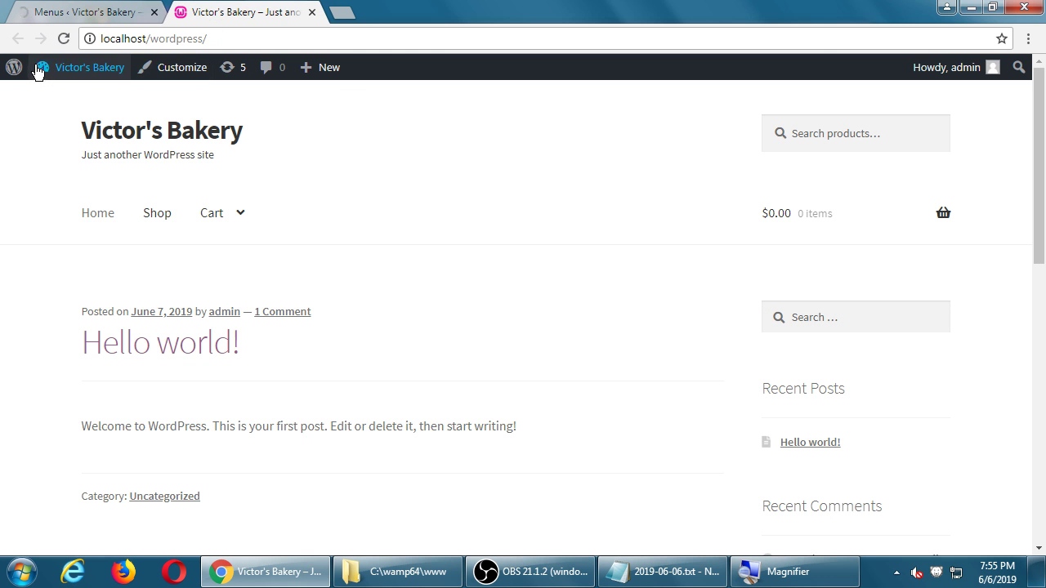
{"action": "left_click", "coordinate": [63, 39]}
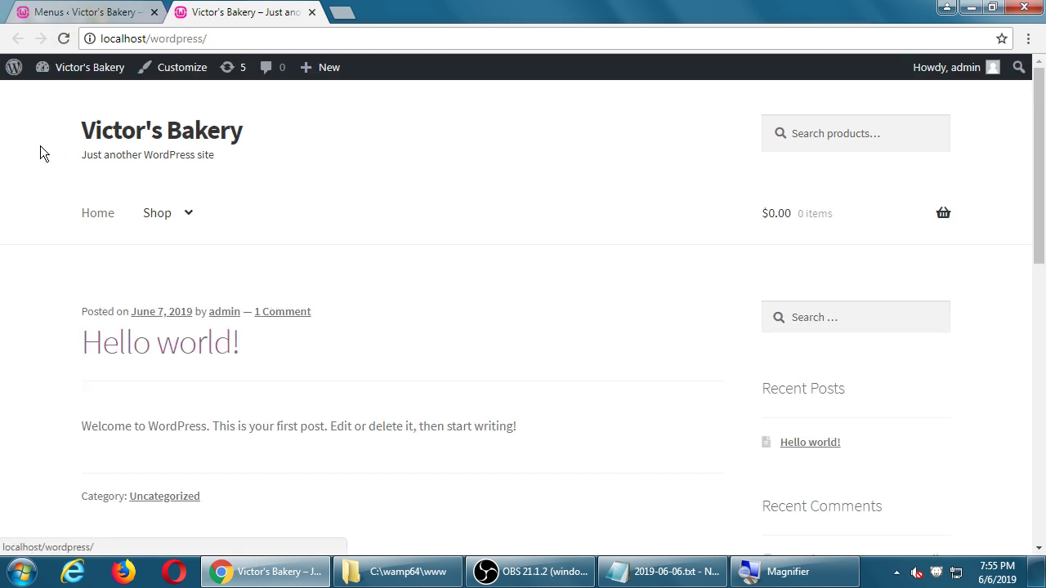
{"action": "mouse_move", "coordinate": [148, 206]}
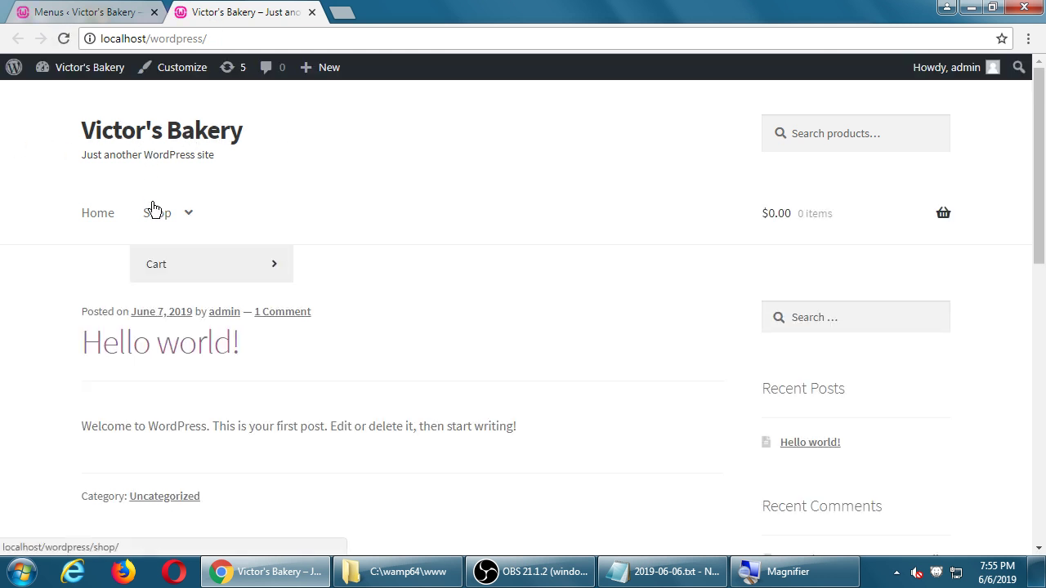
{"action": "mouse_move", "coordinate": [180, 261]}
{"action": "mouse_move", "coordinate": [354, 266]}
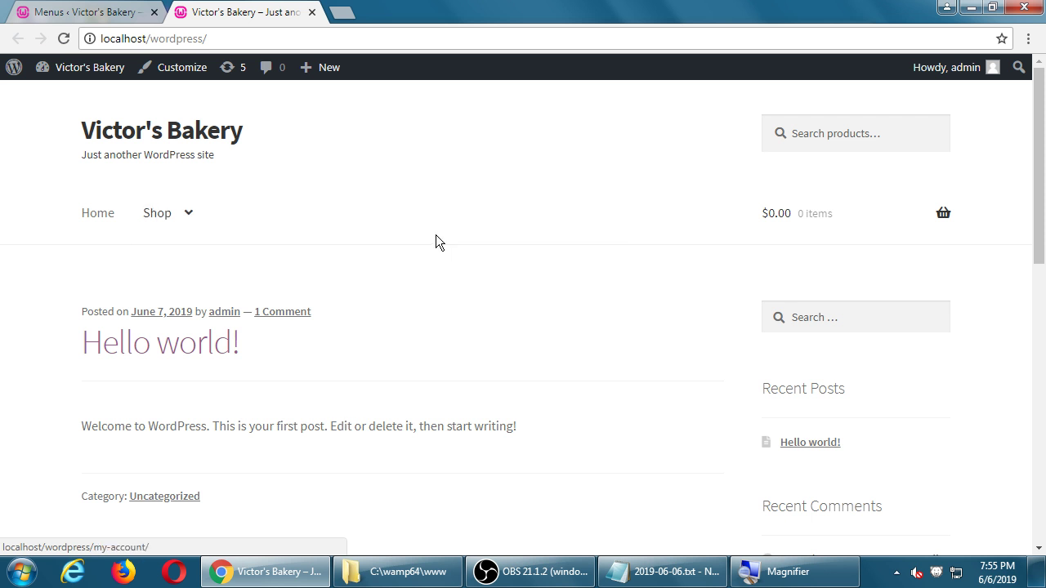
{"action": "left_click", "coordinate": [88, 11]}
- Restore Cart as a top-level item with Checkout and My account as its direct sub-items, and save the menu
{"action": "scroll", "coordinate": [654, 369], "scroll_direction": "down", "scroll_amount": 5}
{"action": "scroll", "coordinate": [663, 370], "scroll_direction": "down", "scroll_amount": 3}
{"action": "left_click_drag", "start_coordinate": [498, 288], "coordinate": [462, 286]}
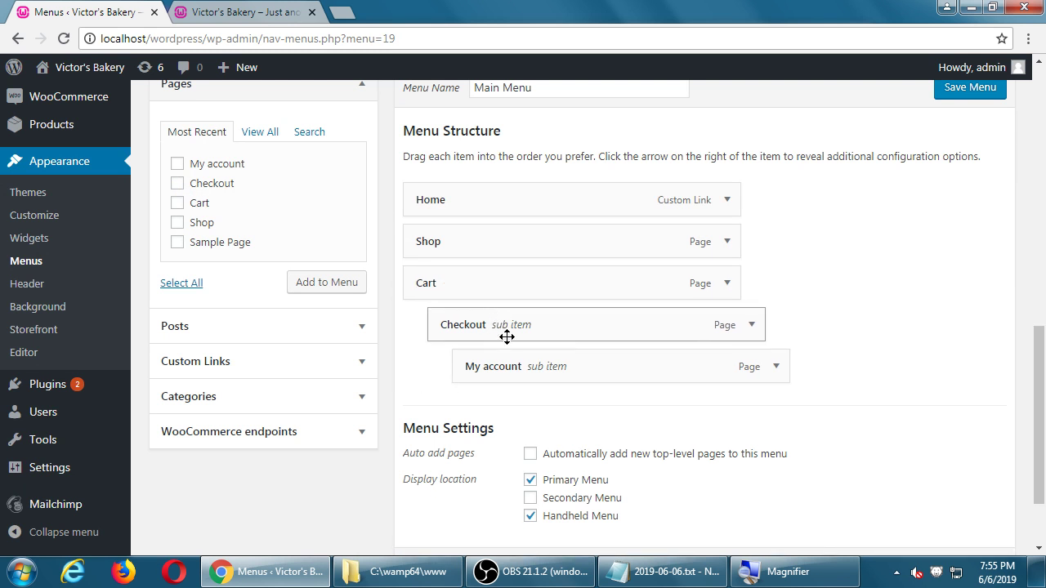
{"action": "left_click_drag", "start_coordinate": [505, 362], "coordinate": [481, 370]}
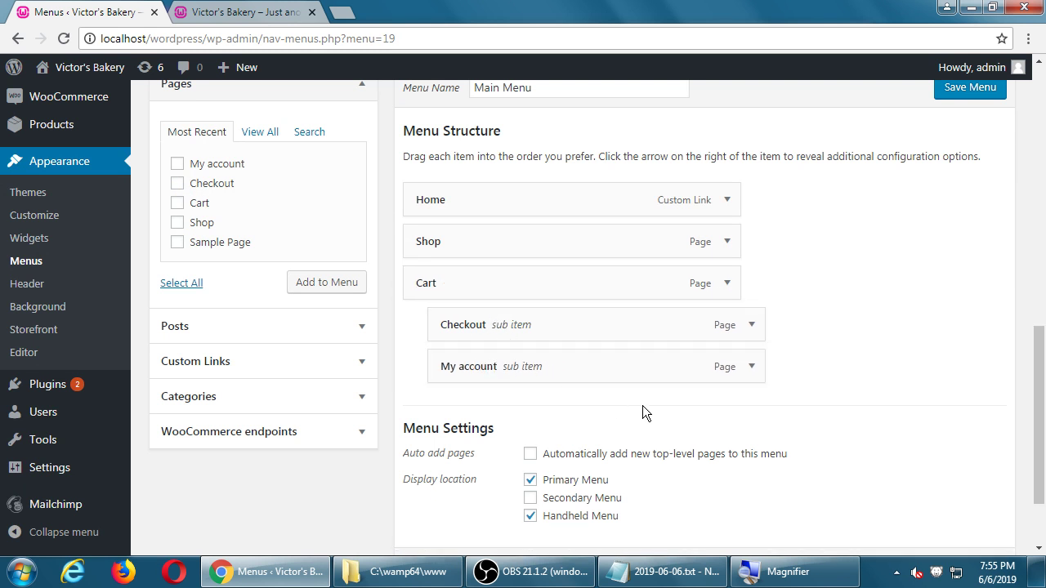
{"action": "left_click", "coordinate": [969, 88]}
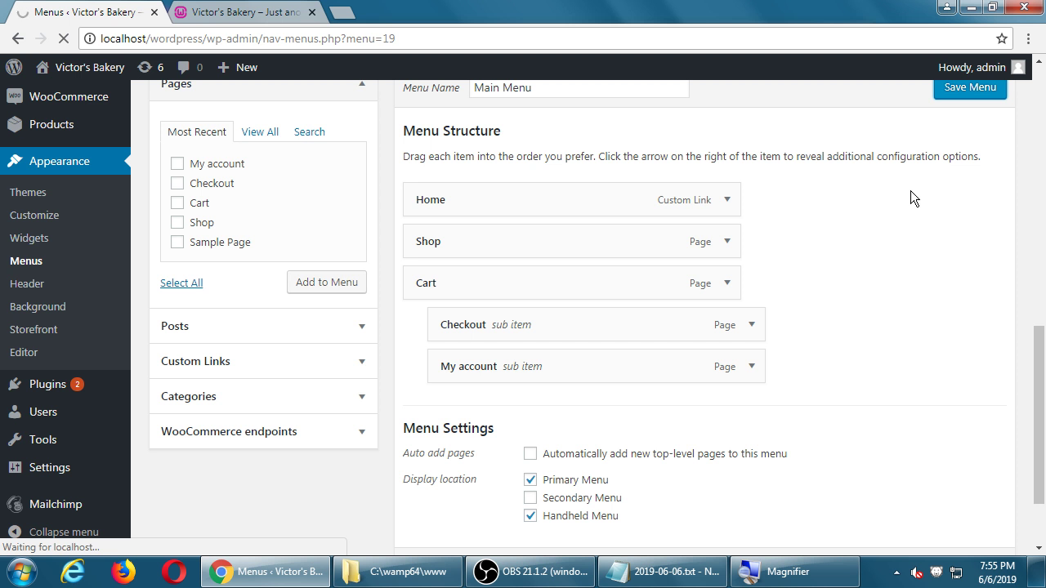
- Look through the full list of pages and the post categories that can be added to the menu
{"action": "scroll", "coordinate": [909, 196], "scroll_direction": "down", "scroll_amount": 8}
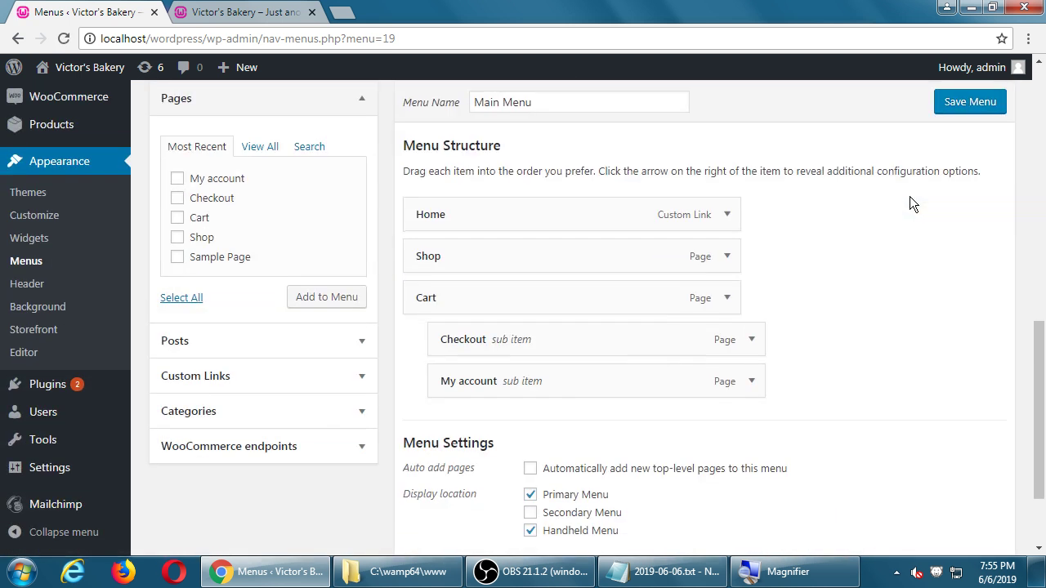
{"action": "left_click", "coordinate": [259, 149]}
{"action": "left_click", "coordinate": [177, 179]}
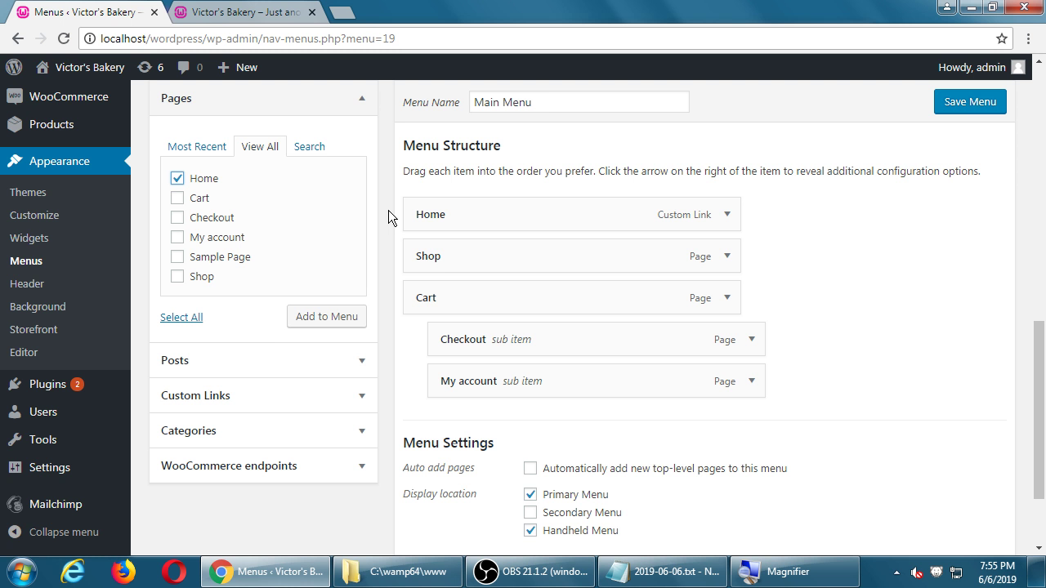
{"action": "left_click", "coordinate": [202, 431]}
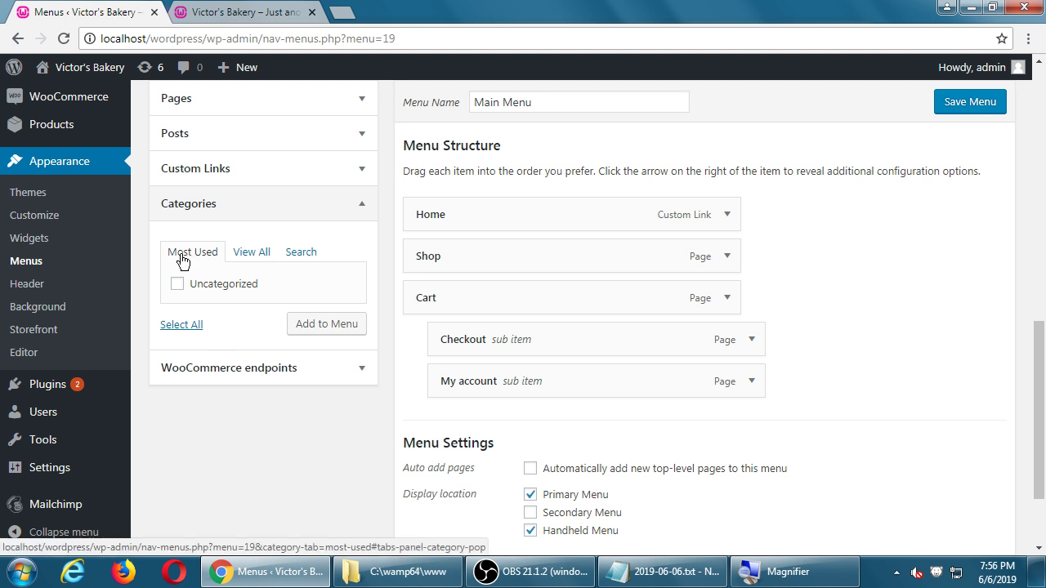
{"action": "left_click", "coordinate": [246, 254]}
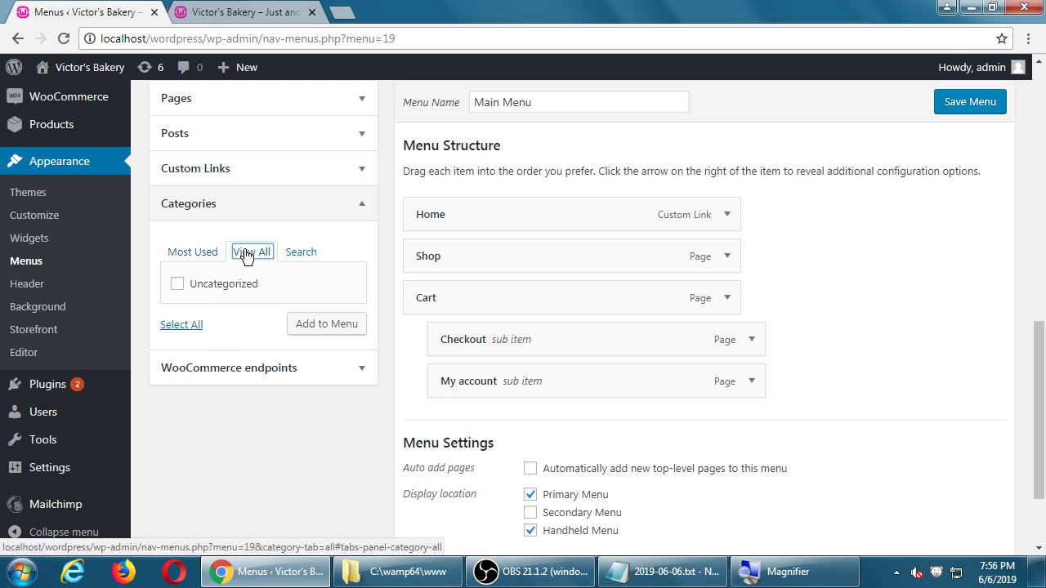
{"action": "left_click", "coordinate": [196, 255]}
{"action": "left_click", "coordinate": [236, 255]}
{"action": "left_click", "coordinate": [198, 260]}
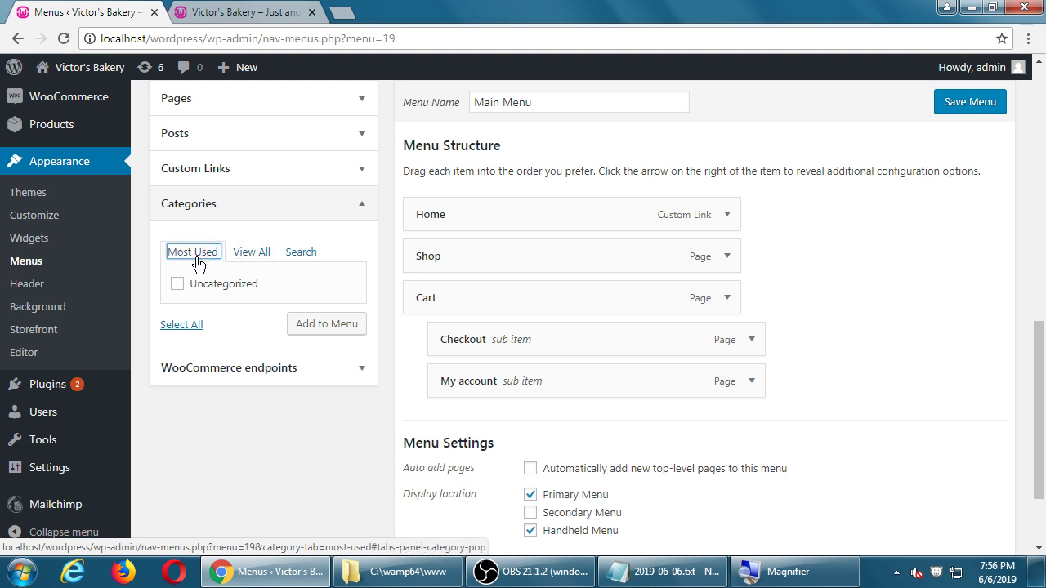
{"action": "left_click", "coordinate": [199, 215]}
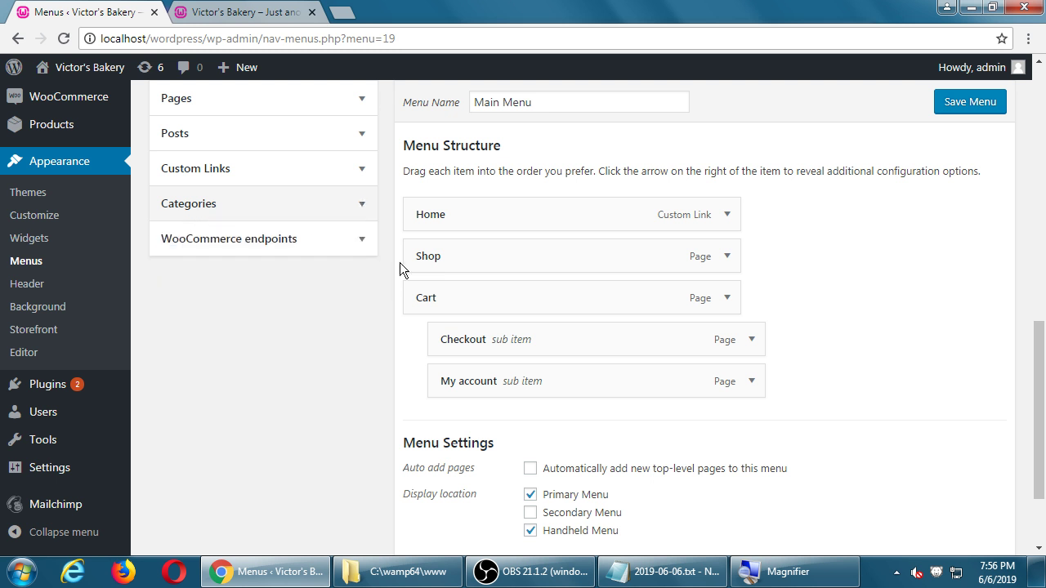
- Enable the Product categories box in the Screen Options of the Menus page
{"action": "scroll", "coordinate": [460, 402], "scroll_direction": "up", "scroll_amount": 2}
{"action": "scroll", "coordinate": [318, 418], "scroll_direction": "up", "scroll_amount": 4}
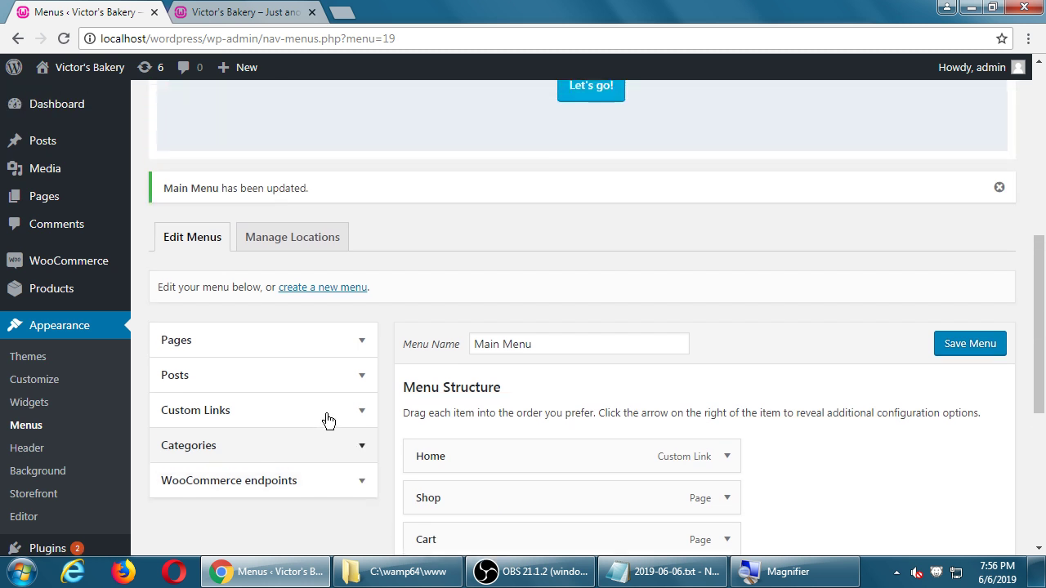
{"action": "scroll", "coordinate": [329, 413], "scroll_direction": "down", "scroll_amount": 5}
{"action": "scroll", "coordinate": [338, 398], "scroll_direction": "up", "scroll_amount": 2}
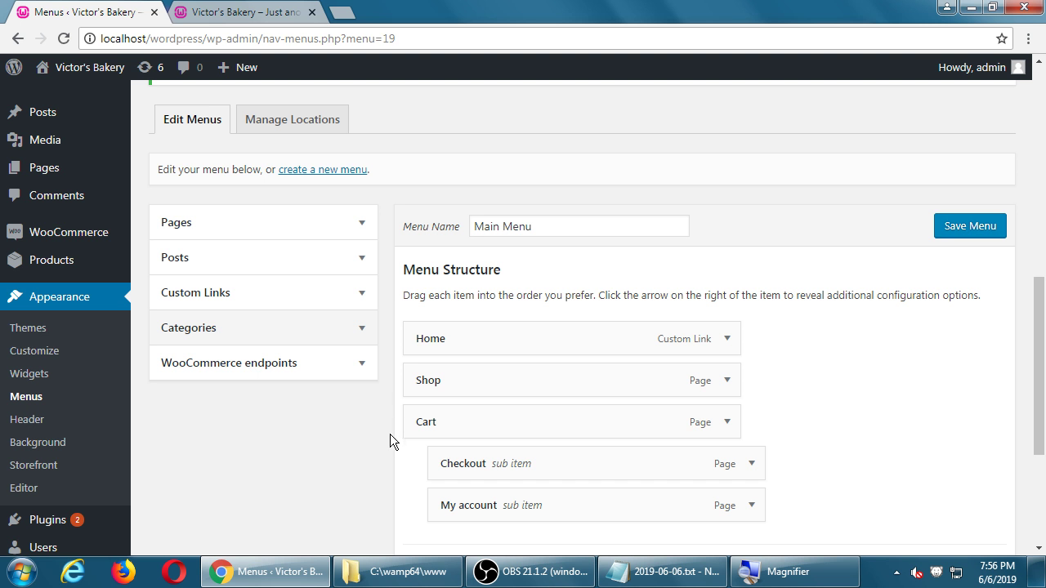
{"action": "scroll", "coordinate": [390, 441], "scroll_direction": "up", "scroll_amount": 7}
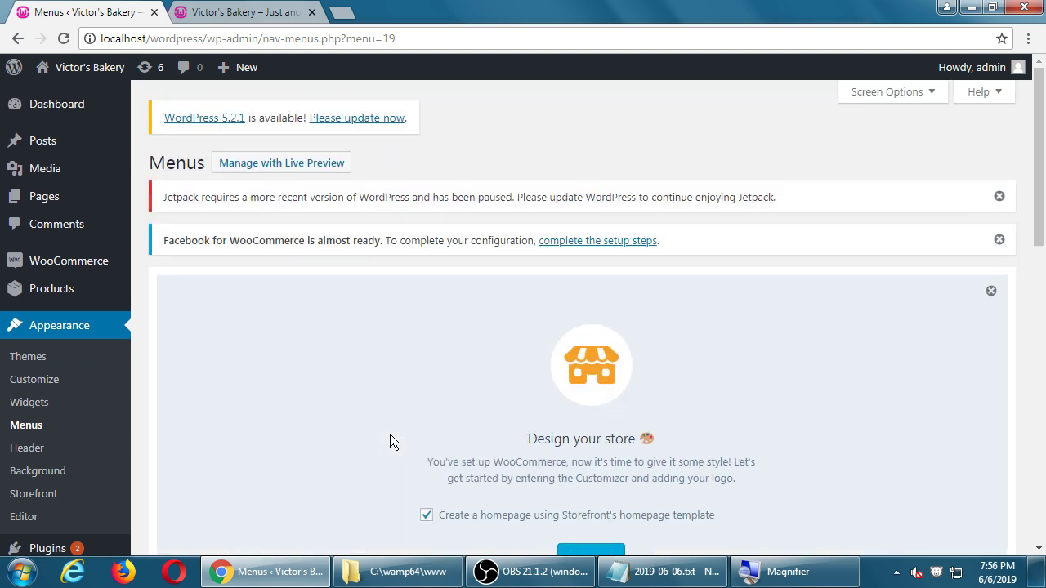
{"action": "scroll", "coordinate": [494, 318], "scroll_direction": "down", "scroll_amount": 3}
{"action": "scroll", "coordinate": [495, 340], "scroll_direction": "up", "scroll_amount": 3}
{"action": "left_click", "coordinate": [879, 98]}
{"action": "left_click", "coordinate": [889, 214]}
{"action": "left_click", "coordinate": [894, 98]}
{"action": "left_click", "coordinate": [890, 215]}
{"action": "left_click", "coordinate": [889, 98]}
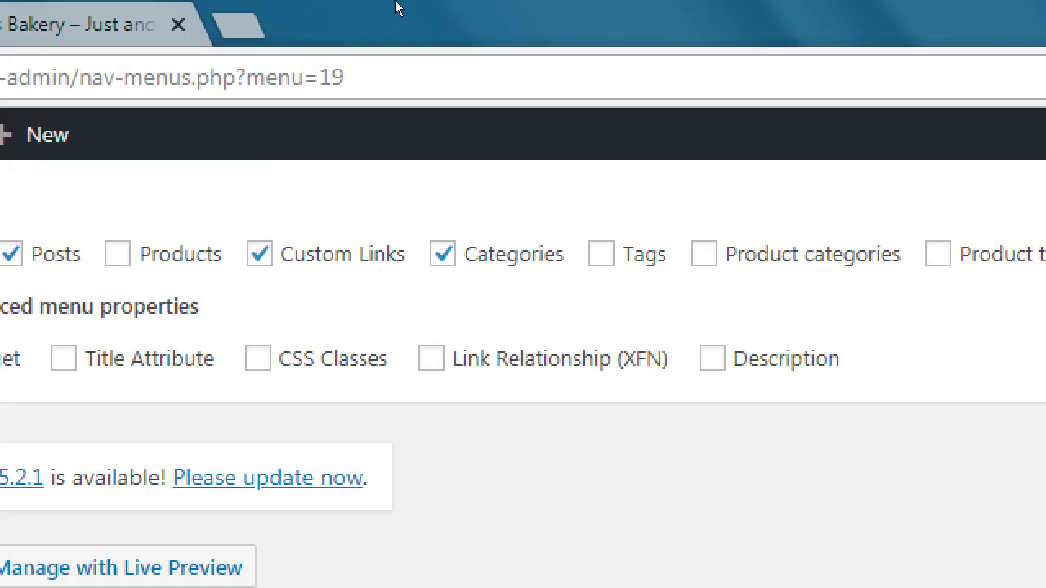
{"action": "key", "text": "space"}
{"action": "key", "text": "space"}
{"action": "key", "text": "space"}
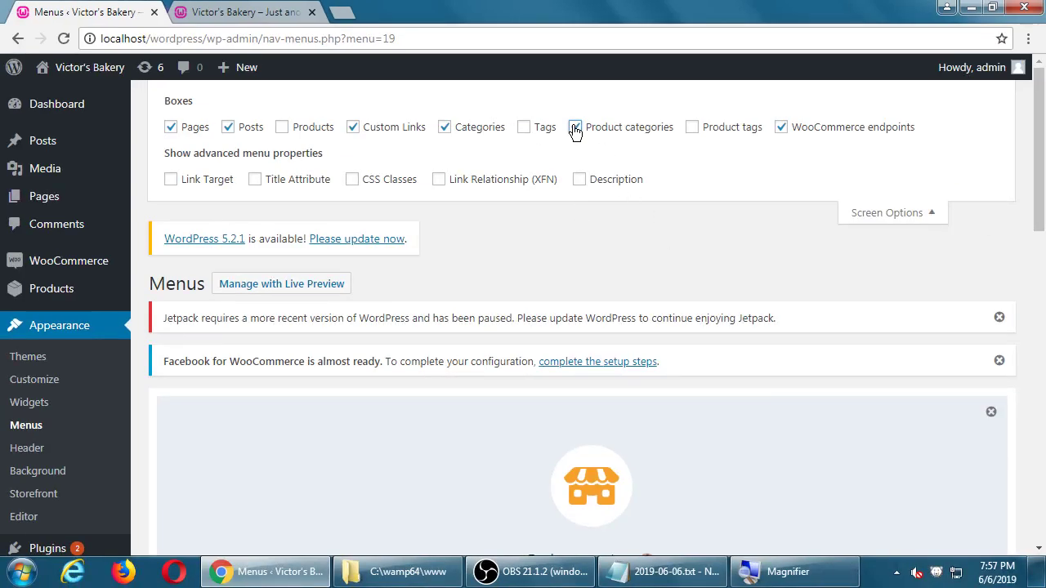
- Add the product categories Cakes and Sugar-Free to the Main Menu from the list of all product categories
{"action": "scroll", "coordinate": [582, 214], "scroll_direction": "down", "scroll_amount": 1}
{"action": "scroll", "coordinate": [583, 213], "scroll_direction": "down", "scroll_amount": 9}
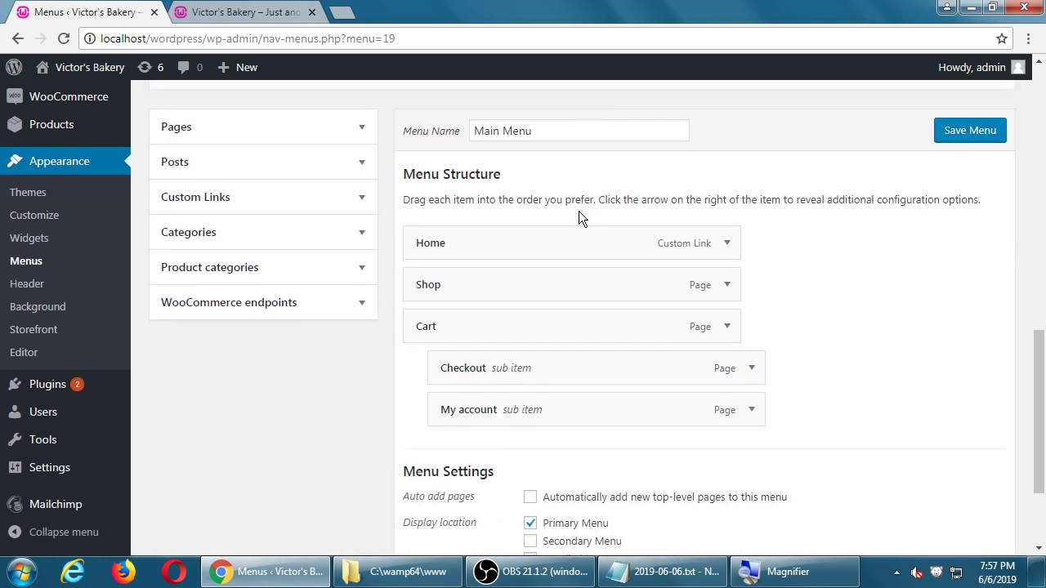
{"action": "scroll", "coordinate": [578, 216], "scroll_direction": "up", "scroll_amount": 1}
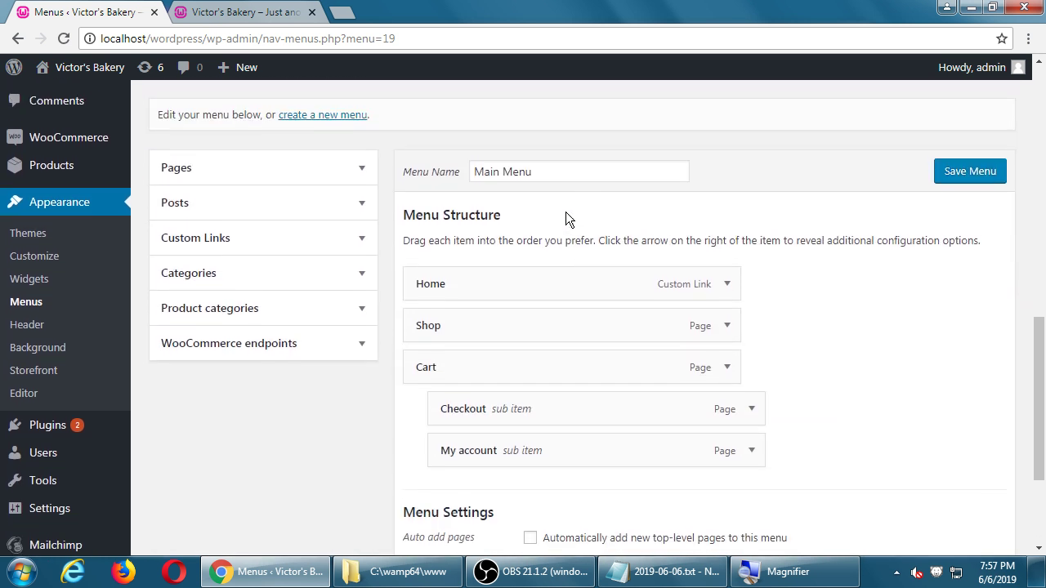
{"action": "left_click", "coordinate": [267, 310]}
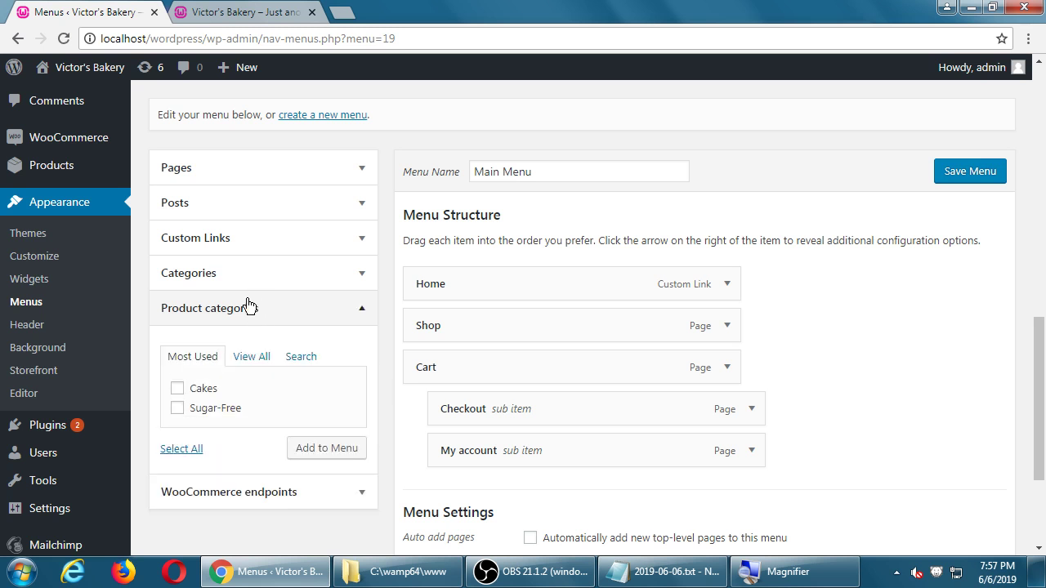
{"action": "left_click", "coordinate": [250, 360]}
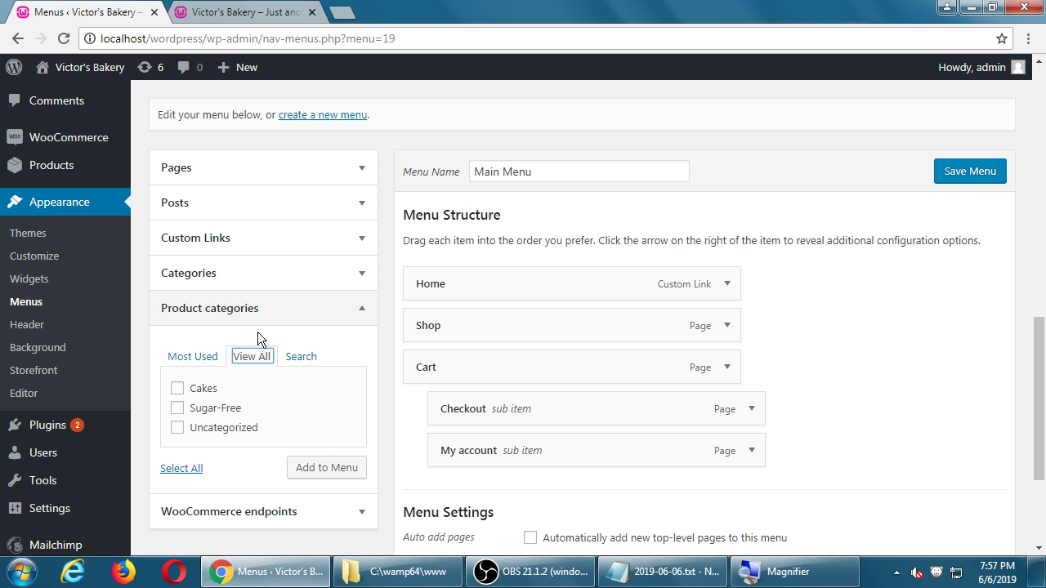
{"action": "left_click", "coordinate": [178, 391]}
{"action": "left_click", "coordinate": [178, 408]}
{"action": "left_click", "coordinate": [307, 467]}
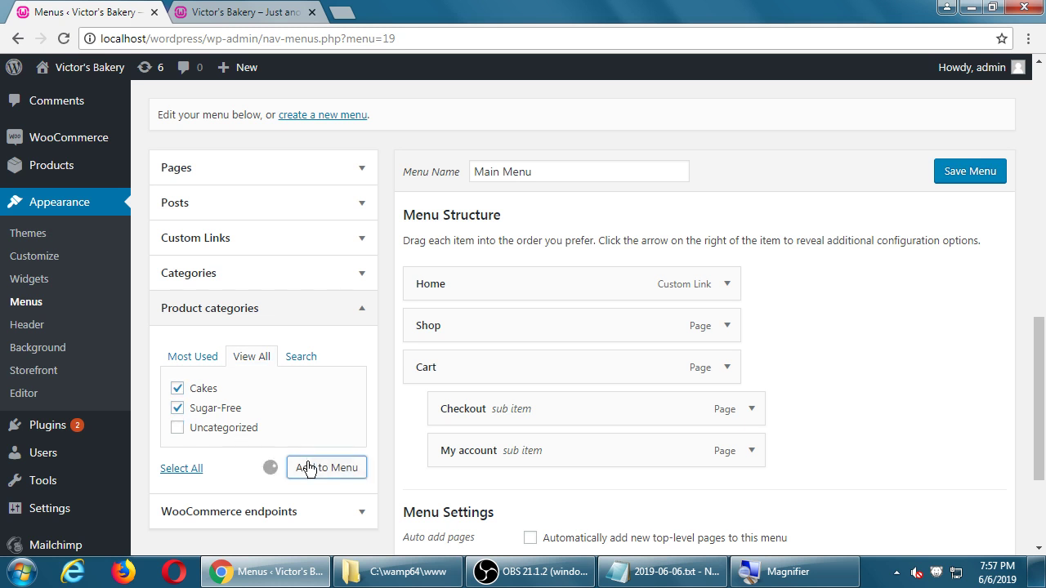
- Nest Cakes and Sugar-Free as sub-items under Shop and save the menu
{"action": "scroll", "coordinate": [369, 474], "scroll_direction": "down", "scroll_amount": 1}
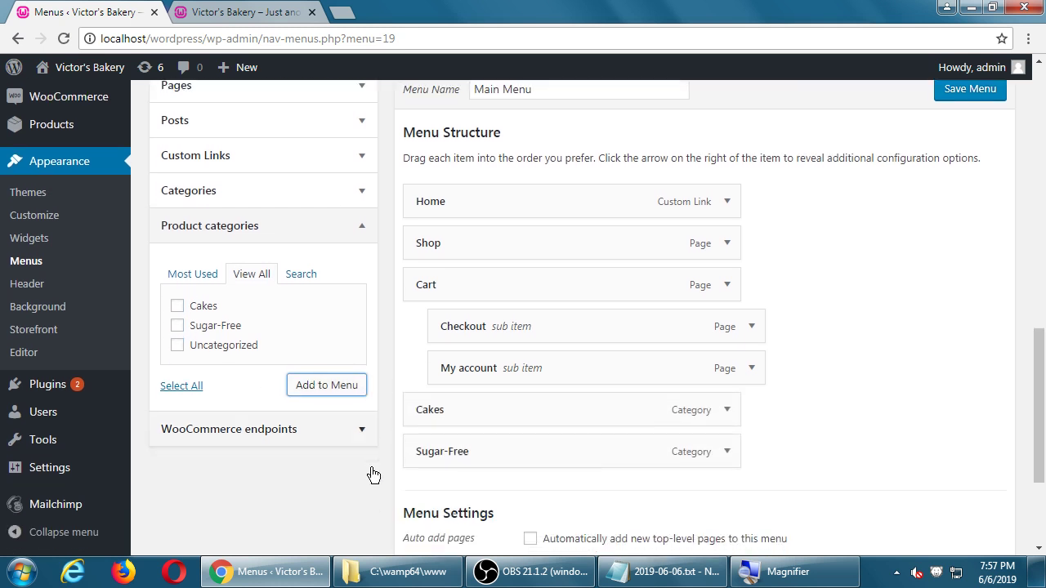
{"action": "left_click_drag", "start_coordinate": [451, 414], "coordinate": [493, 273]}
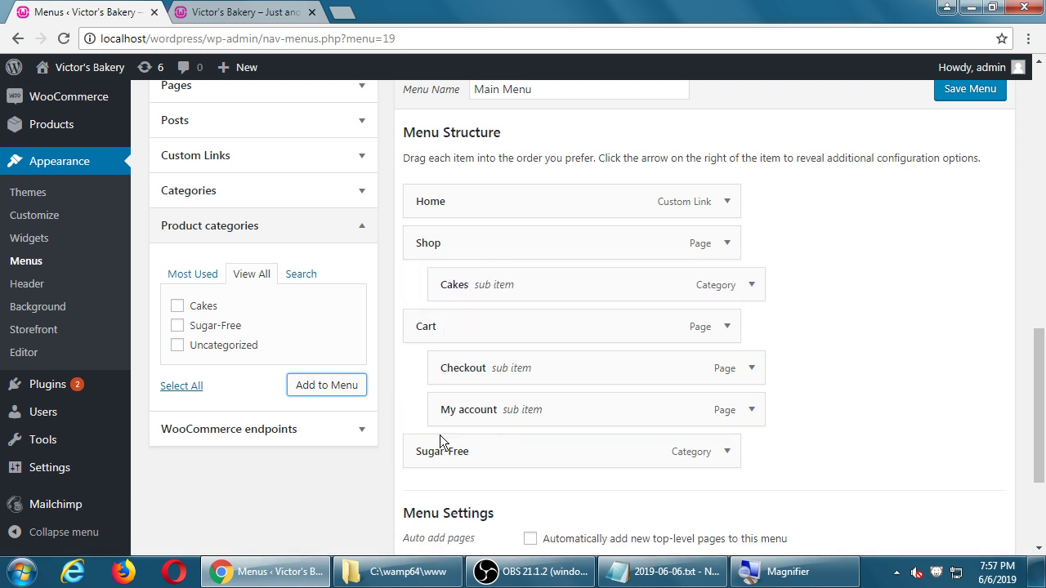
{"action": "left_click_drag", "start_coordinate": [441, 441], "coordinate": [465, 324]}
{"action": "left_click", "coordinate": [957, 90]}
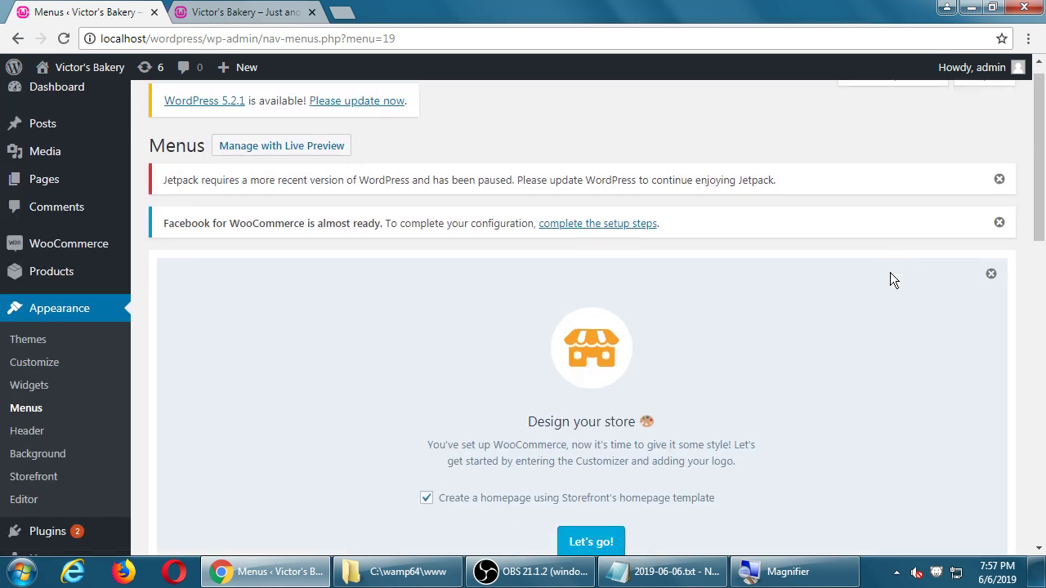
- Review which boxes the Screen Options of the Menus page offer, including Product categories
{"action": "scroll", "coordinate": [889, 280], "scroll_direction": "down", "scroll_amount": 8}
{"action": "scroll", "coordinate": [890, 273], "scroll_direction": "up", "scroll_amount": 1}
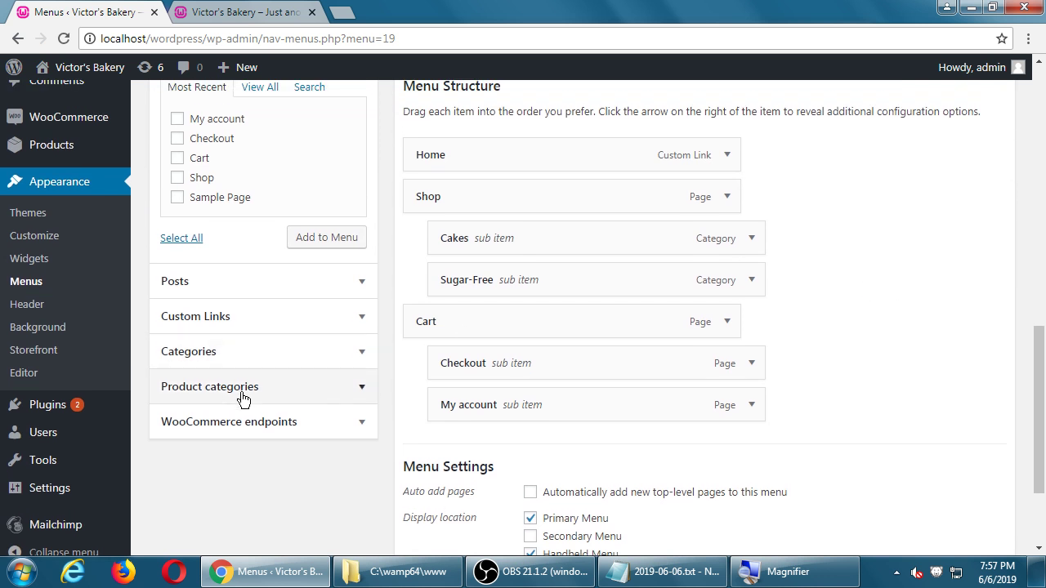
{"action": "scroll", "coordinate": [629, 436], "scroll_direction": "up", "scroll_amount": 10}
{"action": "scroll", "coordinate": [630, 435], "scroll_direction": "up", "scroll_amount": 1}
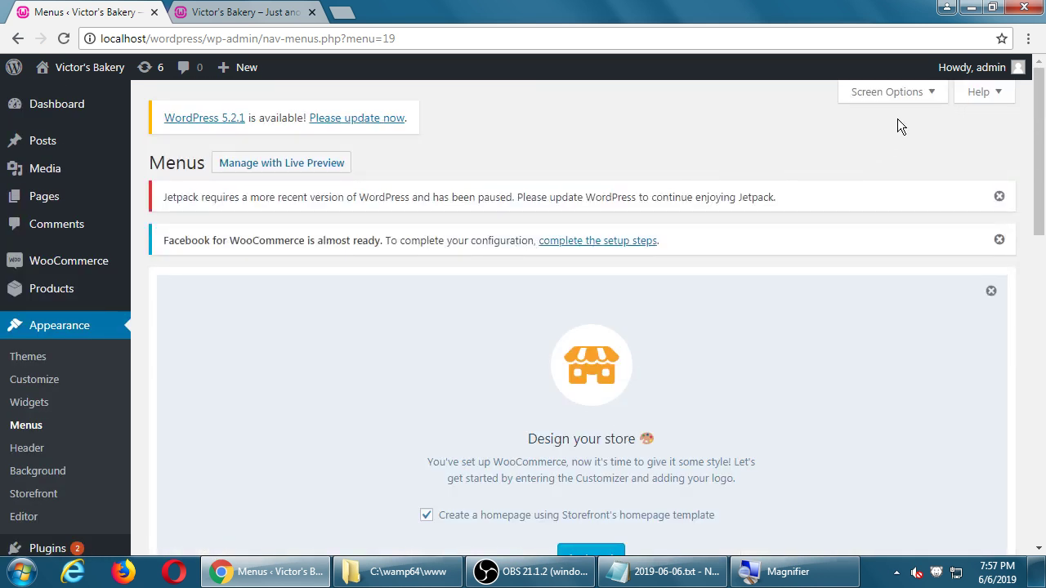
{"action": "left_click", "coordinate": [899, 98]}
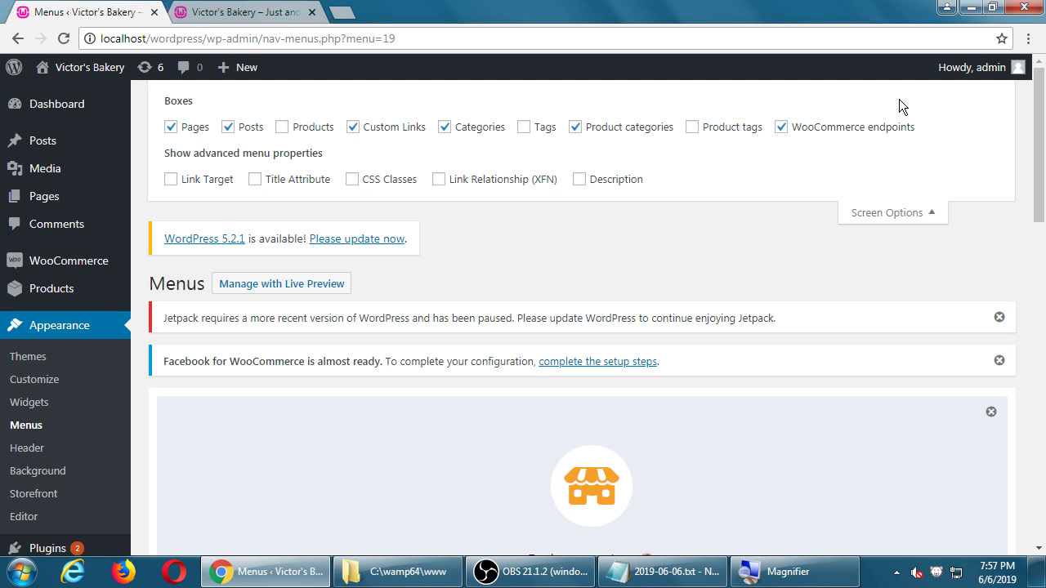
{"action": "left_click", "coordinate": [607, 139]}
{"action": "left_click", "coordinate": [607, 139]}
{"action": "scroll", "coordinate": [605, 133], "scroll_direction": "down", "scroll_amount": 10}
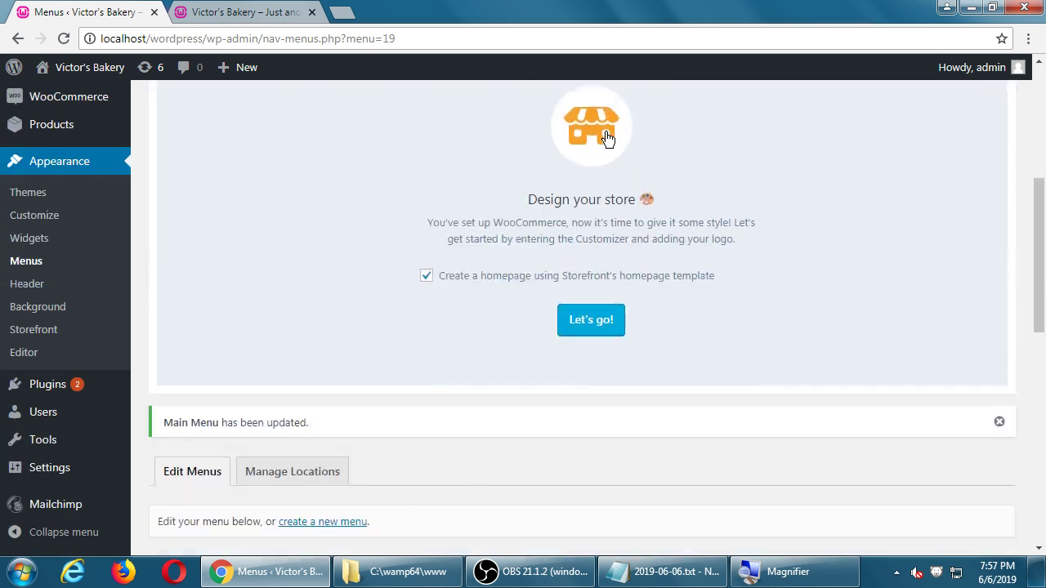
- Save the Main Menu with Cakes and Sugar-Free as sub-items of Shop
{"action": "scroll", "coordinate": [605, 133], "scroll_direction": "down", "scroll_amount": 2}
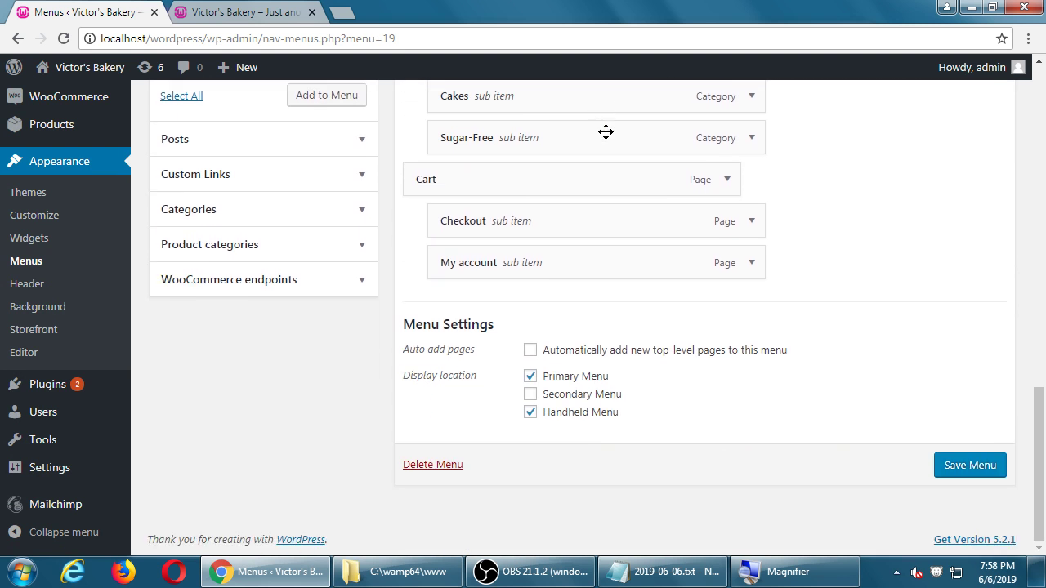
{"action": "scroll", "coordinate": [605, 133], "scroll_direction": "up", "scroll_amount": 2}
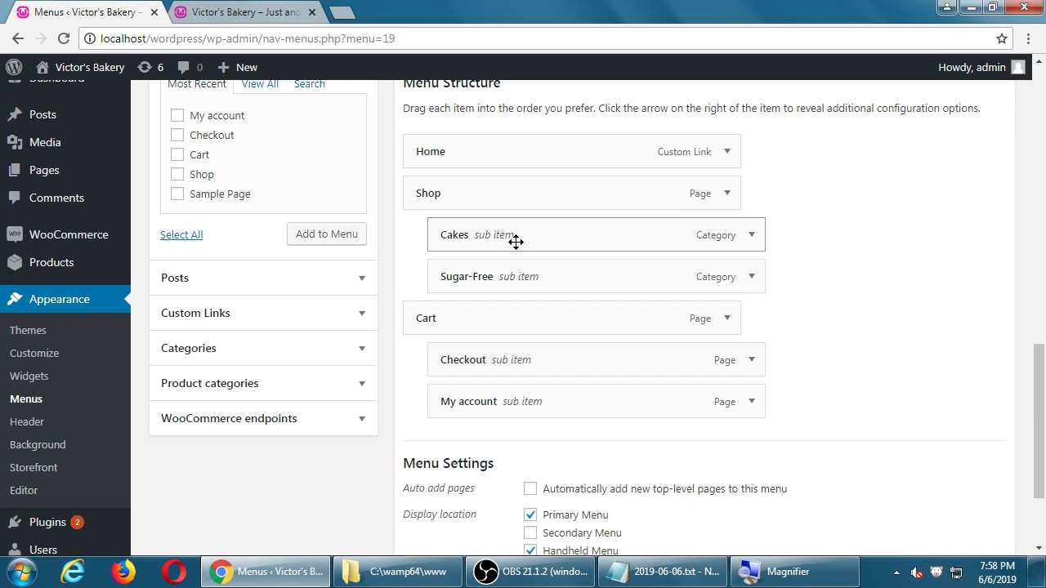
{"action": "scroll", "coordinate": [515, 241], "scroll_direction": "down", "scroll_amount": 2}
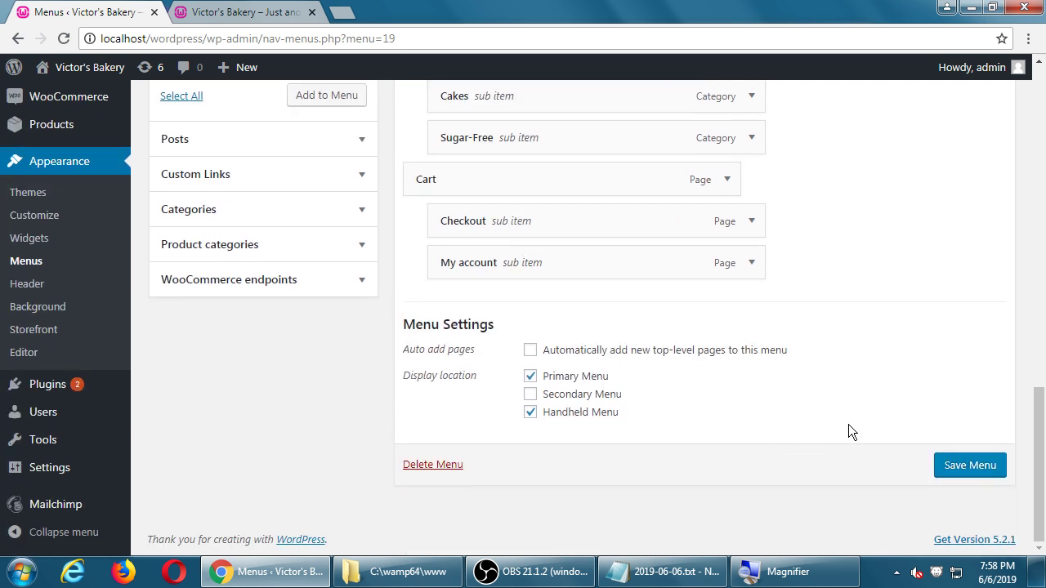
{"action": "left_click", "coordinate": [971, 473]}
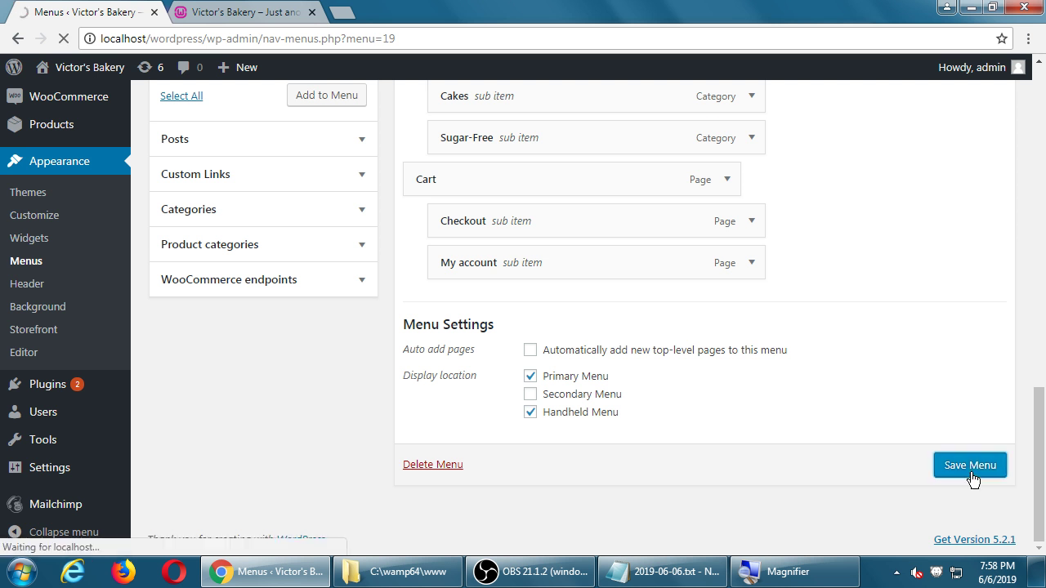
{"action": "scroll", "coordinate": [969, 453], "scroll_direction": "down", "scroll_amount": 3}
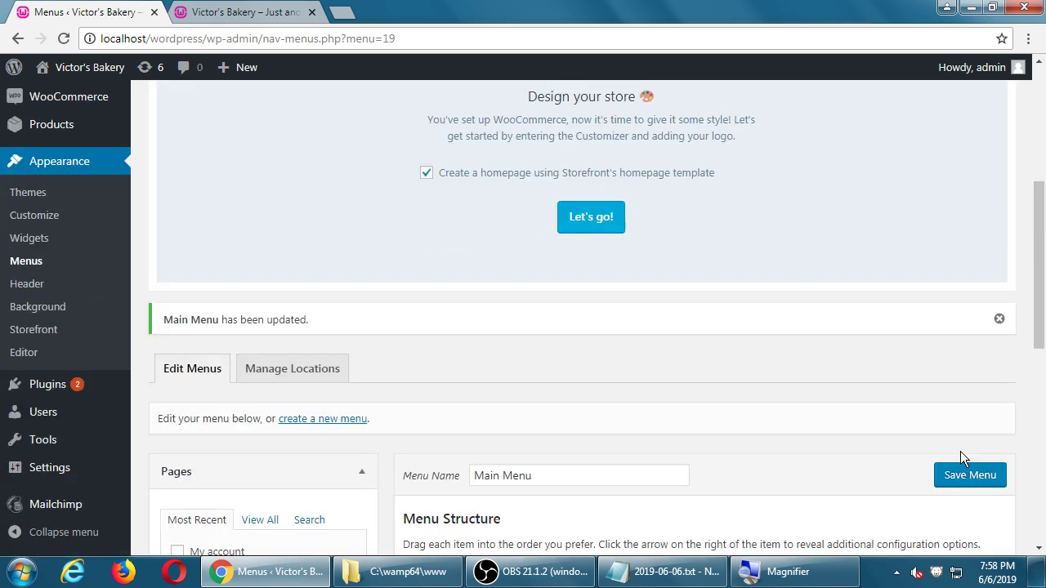
{"action": "scroll", "coordinate": [958, 467], "scroll_direction": "down", "scroll_amount": 2}
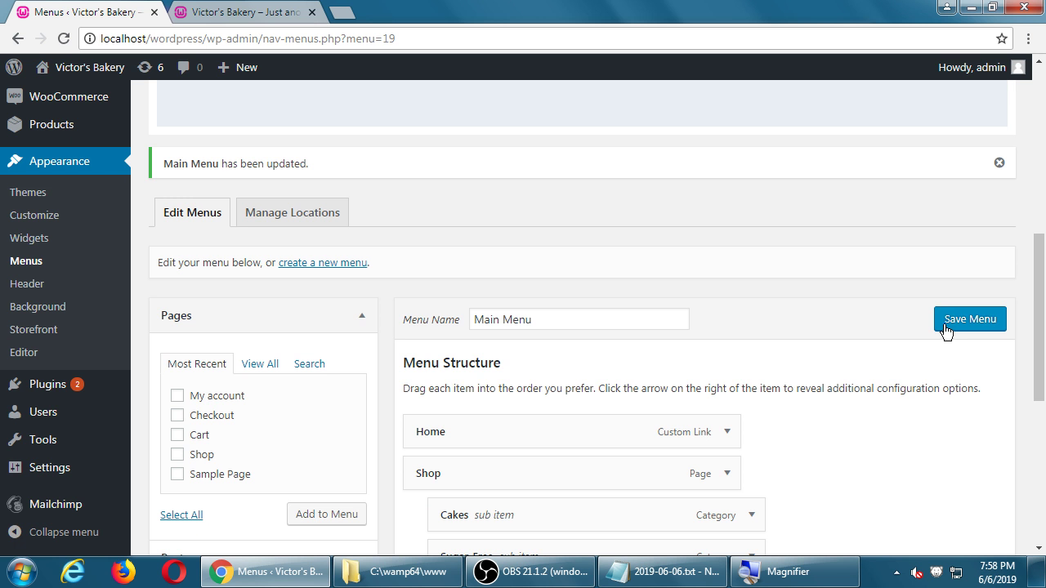
{"action": "scroll", "coordinate": [946, 330], "scroll_direction": "down", "scroll_amount": 1}
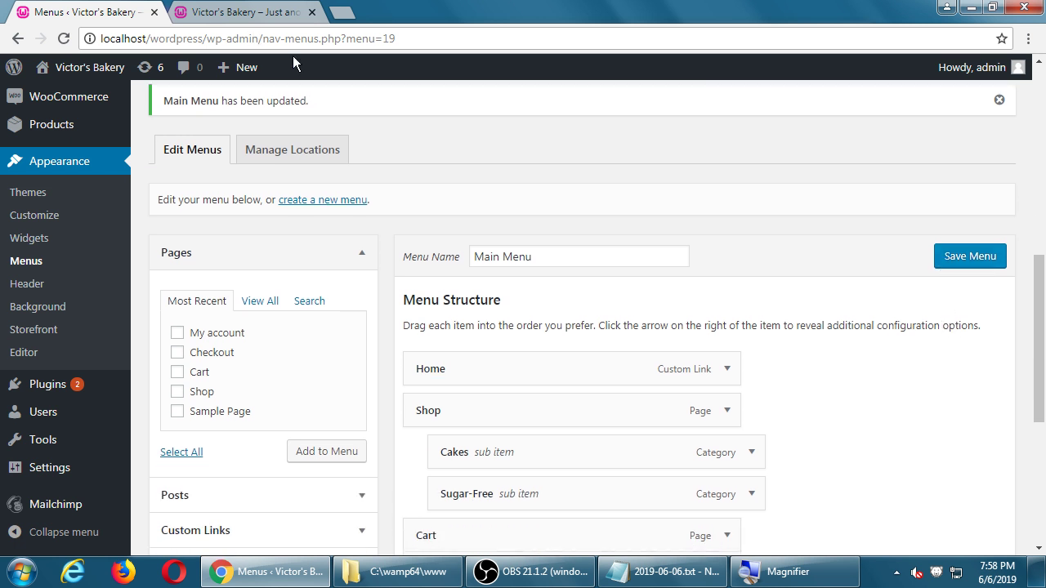
- Reload the storefront home page and view the sub-items under Cart and Shop in its navigation menu
{"action": "left_click", "coordinate": [322, 10]}
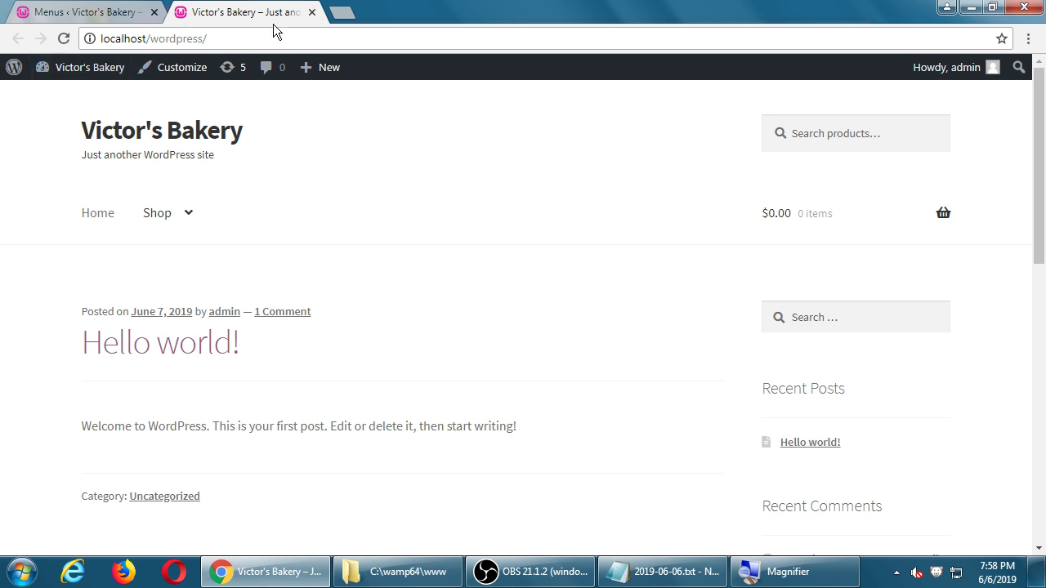
{"action": "left_click", "coordinate": [82, 11]}
{"action": "left_click", "coordinate": [78, 69]}
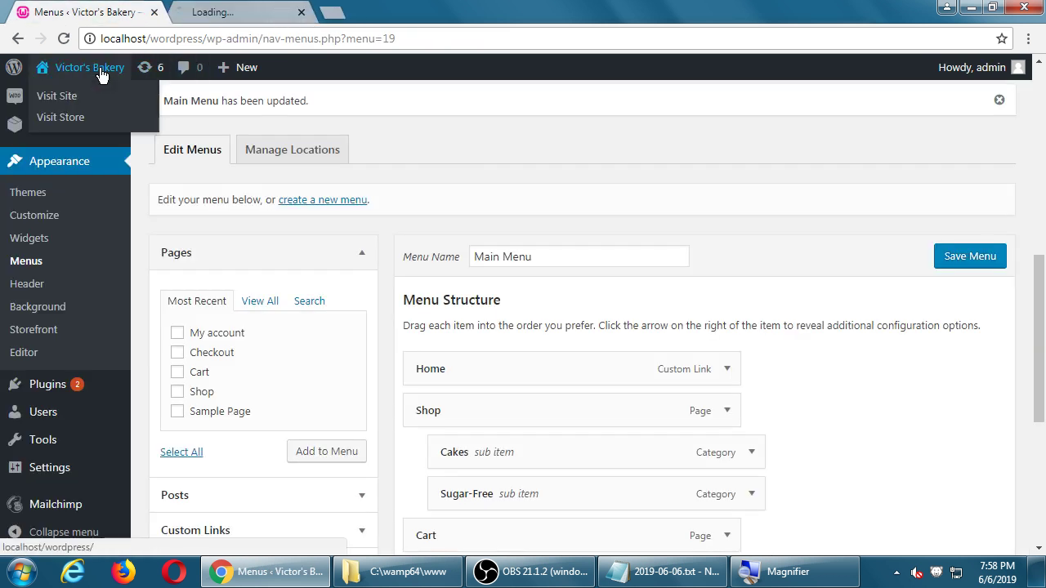
{"action": "left_click", "coordinate": [211, 17]}
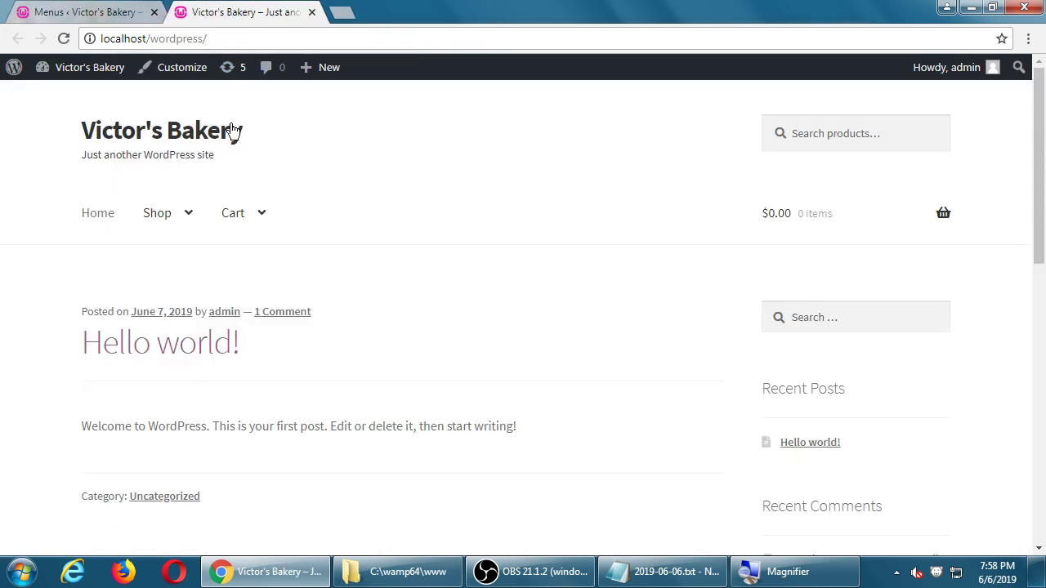
{"action": "mouse_move", "coordinate": [236, 213]}
{"action": "mouse_move", "coordinate": [161, 226]}
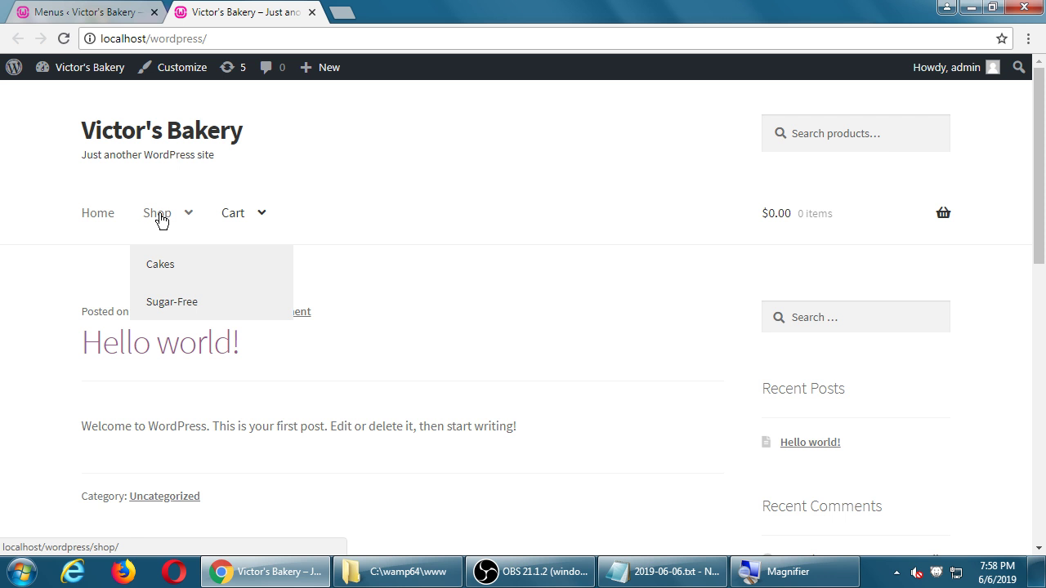
- Open the Shop page, follow its Cakes sub-item and look over the products in that category
{"action": "left_click", "coordinate": [150, 223]}
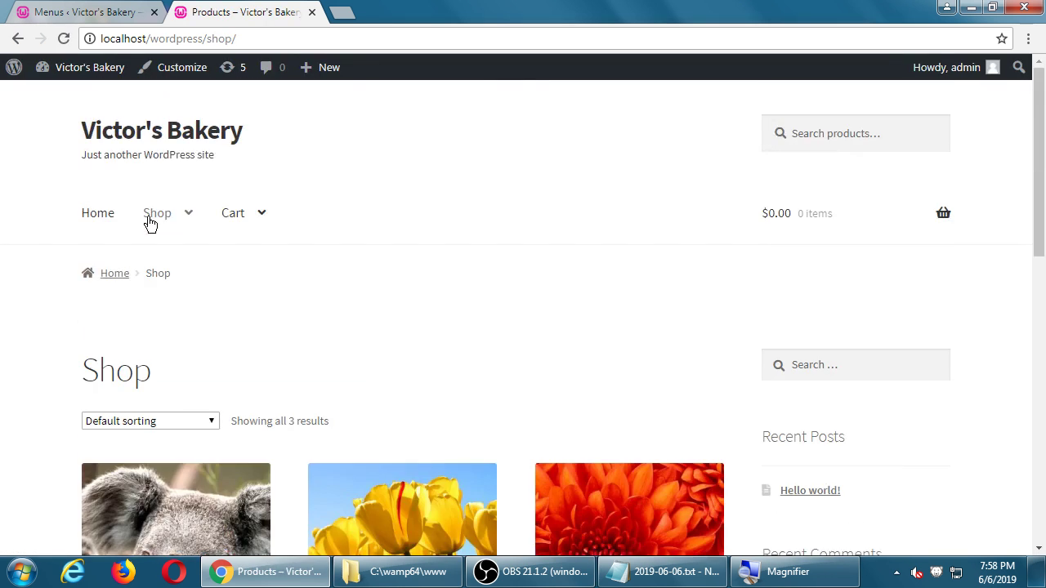
{"action": "mouse_move", "coordinate": [170, 224]}
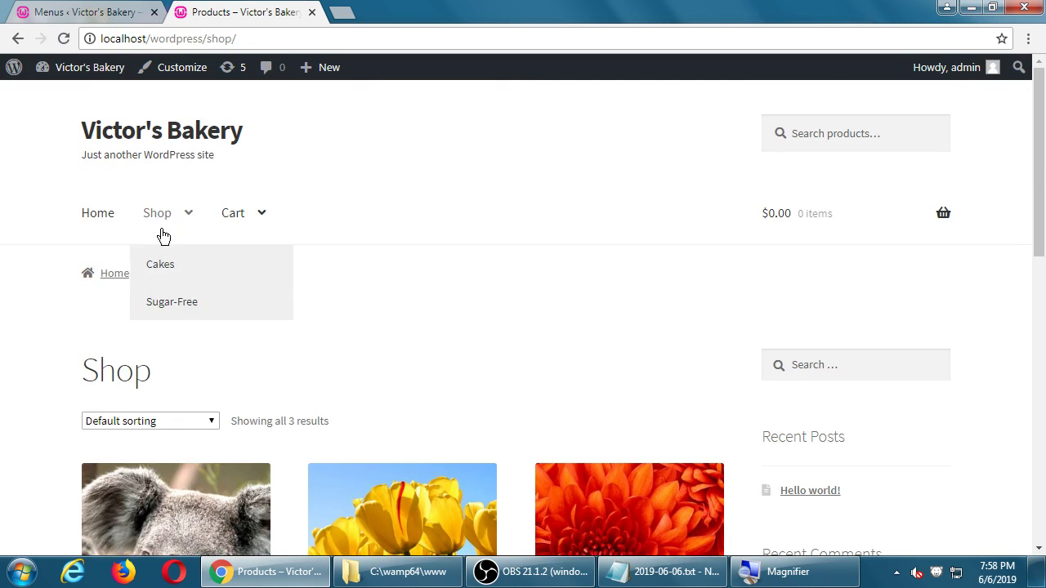
{"action": "left_click", "coordinate": [166, 265]}
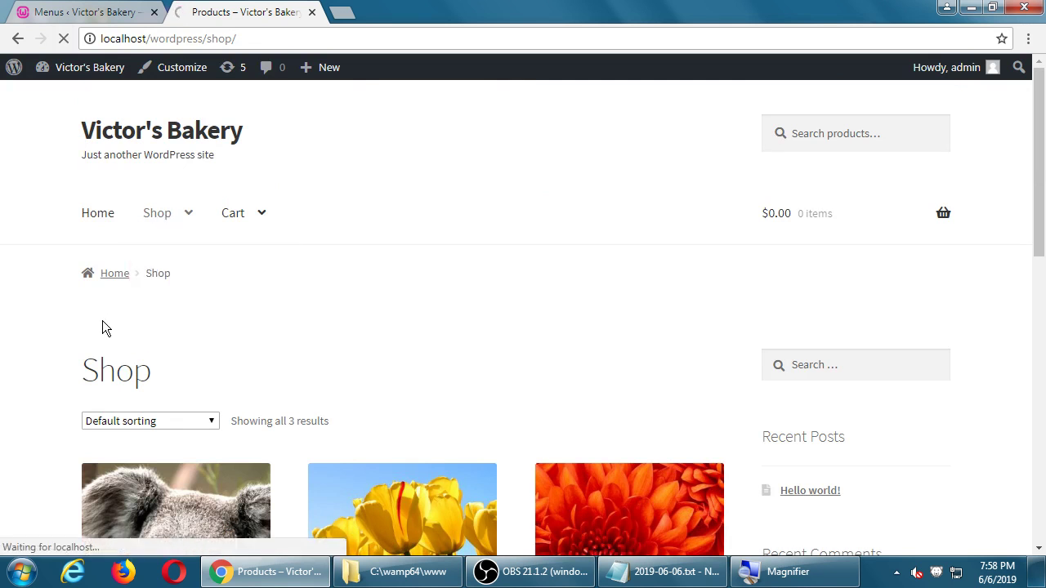
{"action": "scroll", "coordinate": [48, 303], "scroll_direction": "down", "scroll_amount": 1}
{"action": "scroll", "coordinate": [48, 311], "scroll_direction": "down", "scroll_amount": 2}
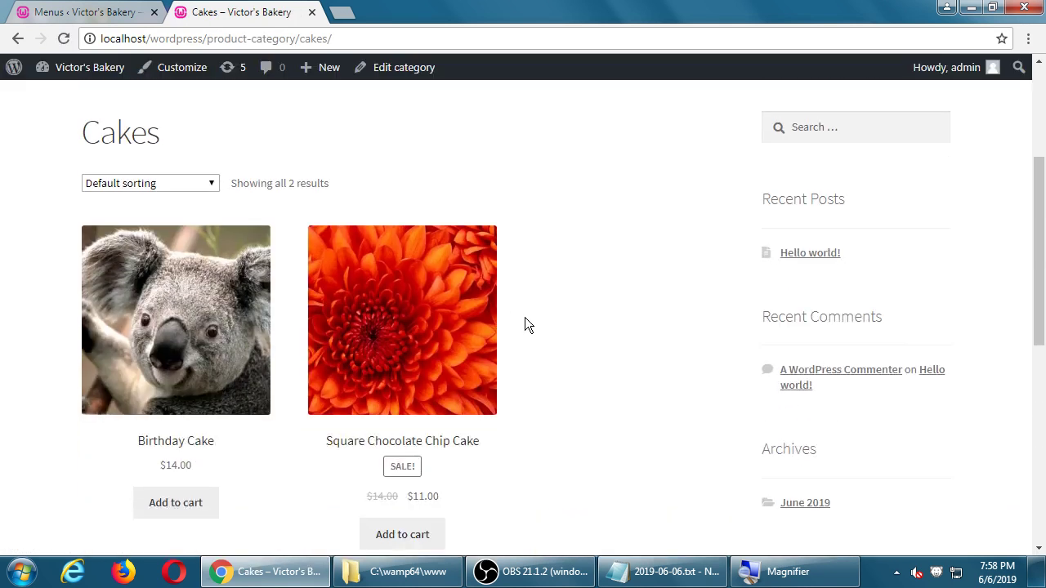
{"action": "scroll", "coordinate": [526, 318], "scroll_direction": "up", "scroll_amount": 2}
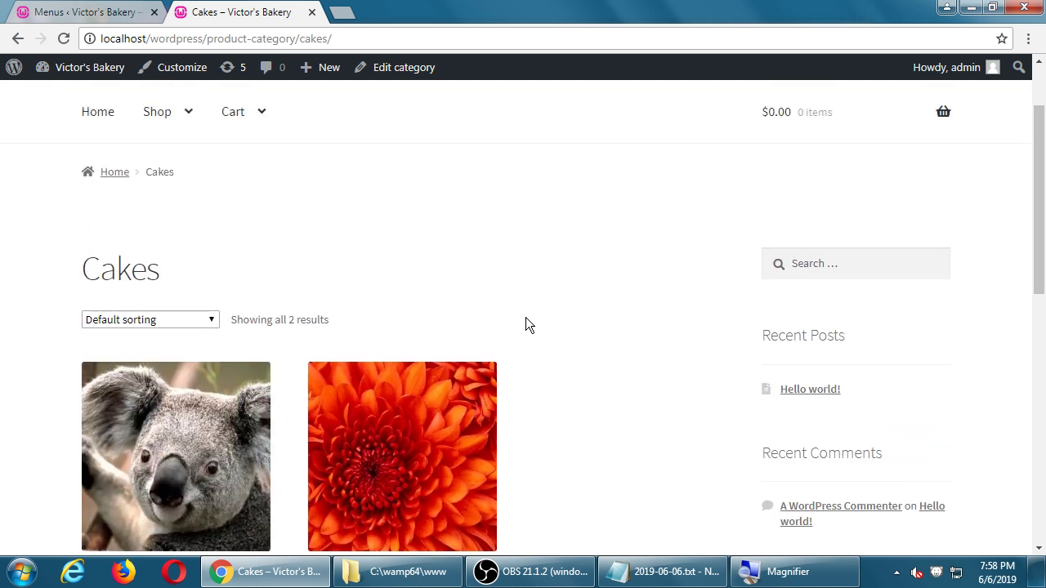
- Follow the Sugar-Free sub-item to view its category's products and return to the full Shop page
{"action": "mouse_move", "coordinate": [176, 124]}
{"action": "left_click", "coordinate": [190, 208]}
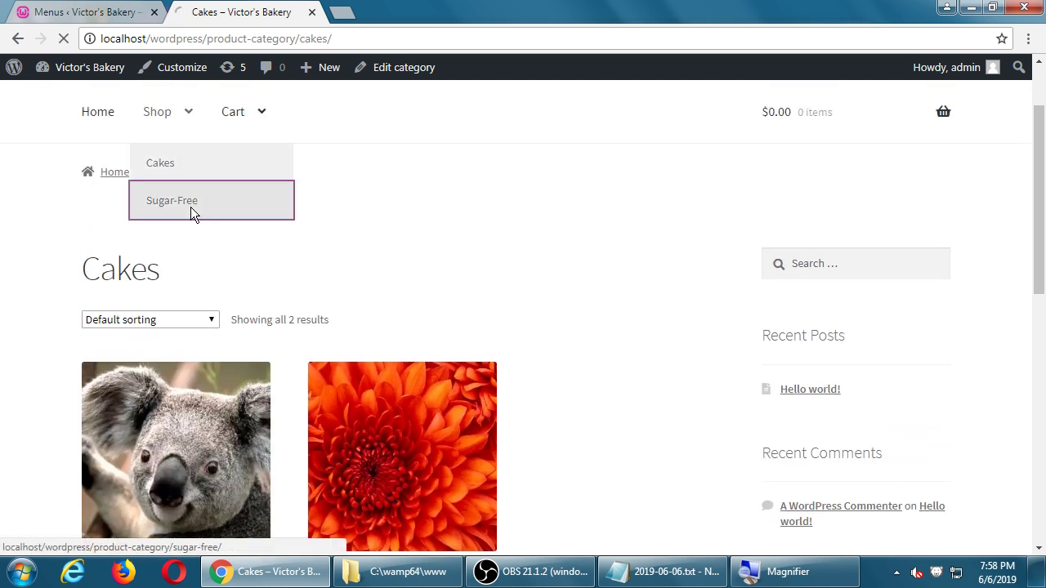
{"action": "scroll", "coordinate": [486, 311], "scroll_direction": "down", "scroll_amount": 3}
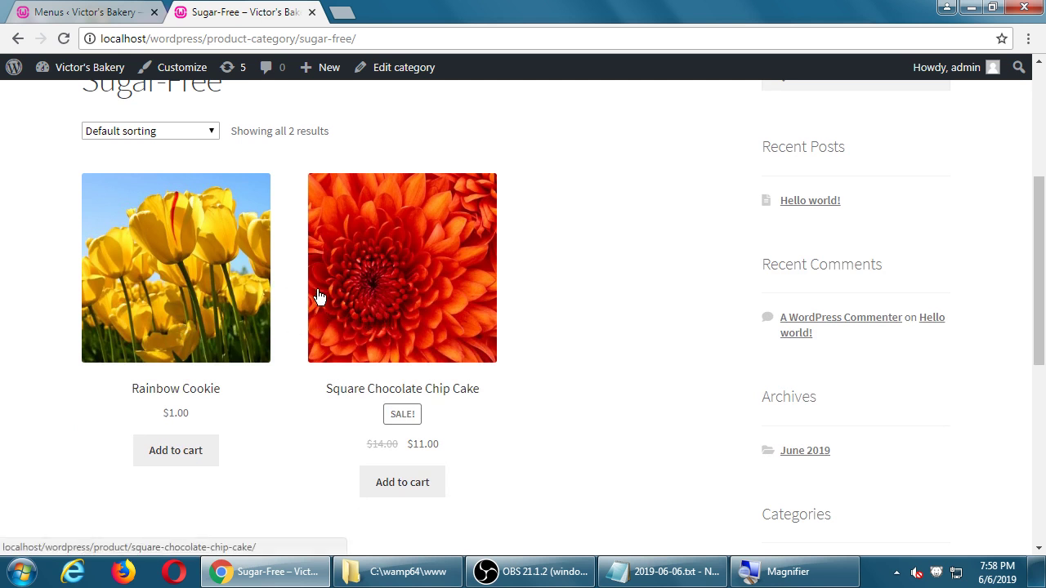
{"action": "scroll", "coordinate": [380, 327], "scroll_direction": "up", "scroll_amount": 3}
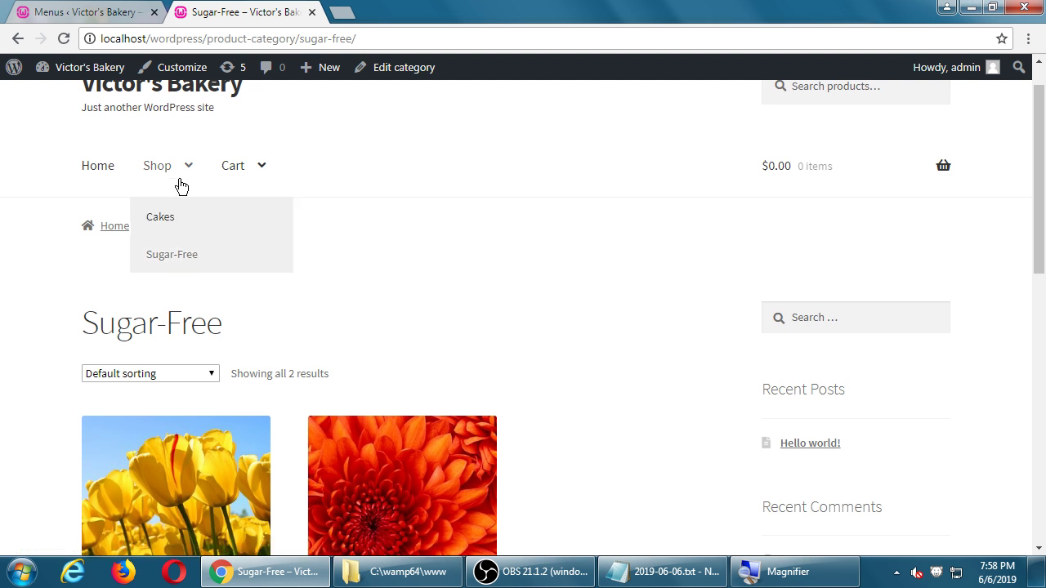
{"action": "left_click", "coordinate": [160, 175]}
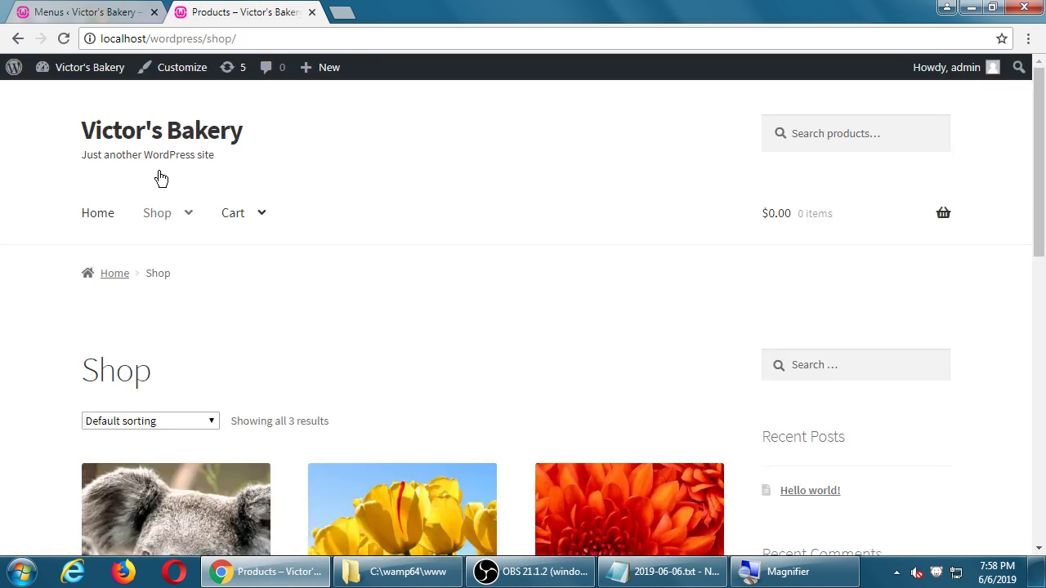
- Return to the Menus admin page, save the Main Menu again and review its nested structure
{"action": "left_click", "coordinate": [37, 11]}
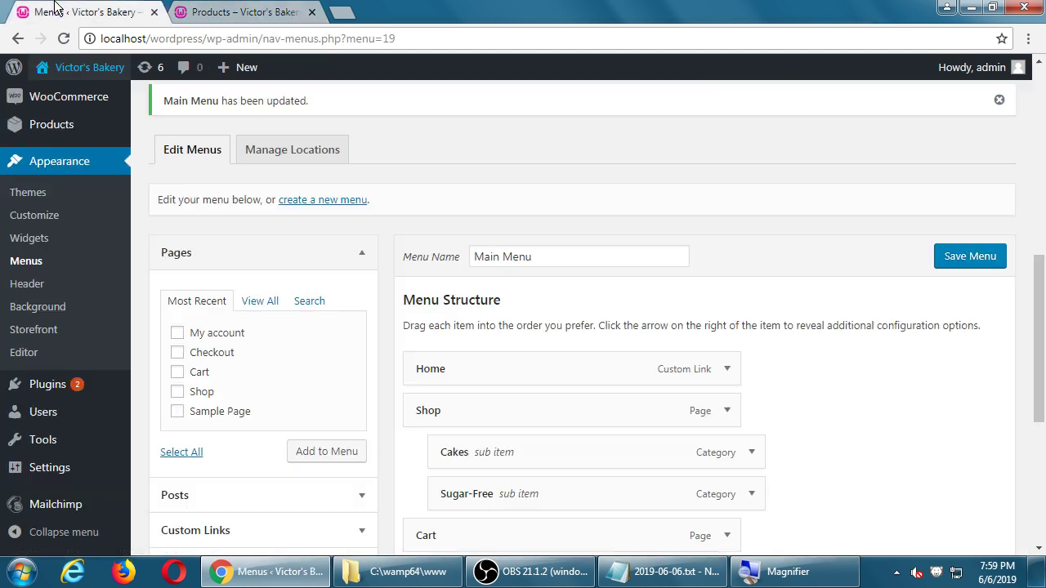
{"action": "scroll", "coordinate": [378, 229], "scroll_direction": "down", "scroll_amount": 2}
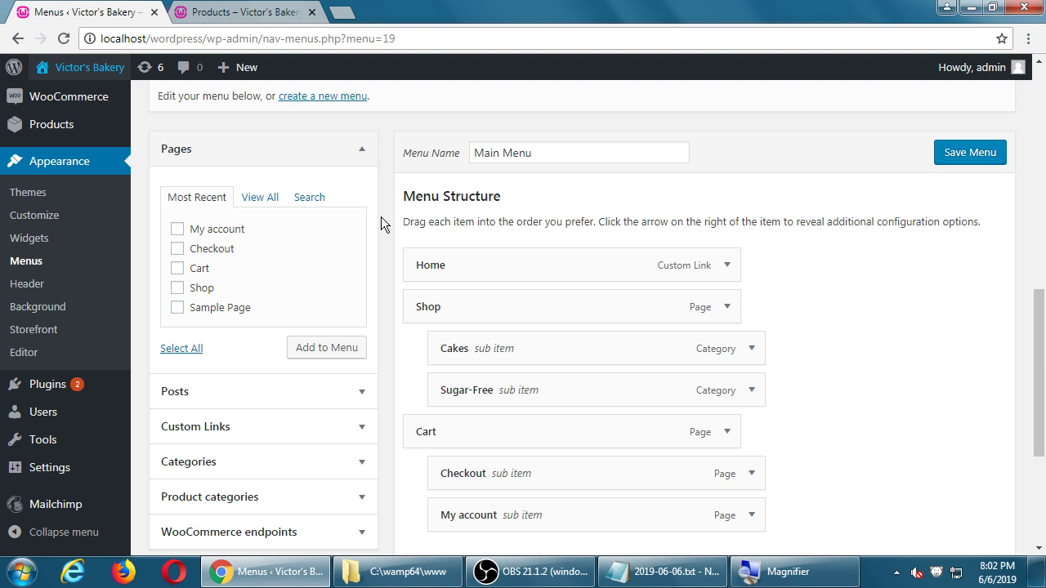
{"action": "left_click", "coordinate": [966, 152]}
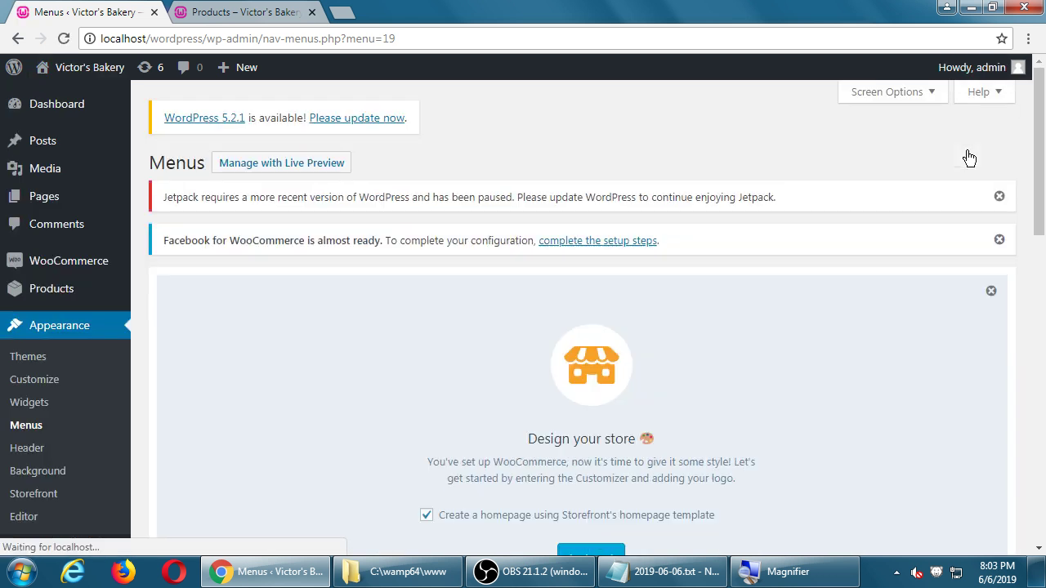
{"action": "scroll", "coordinate": [817, 367], "scroll_direction": "down", "scroll_amount": 8}
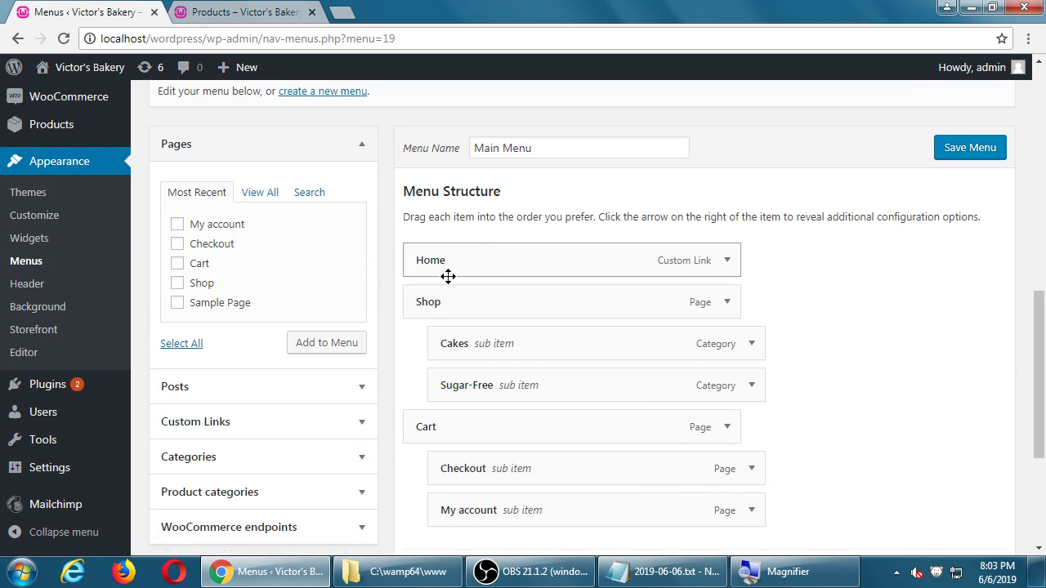
{"action": "scroll", "coordinate": [493, 375], "scroll_direction": "down", "scroll_amount": 1}
{"action": "mouse_move", "coordinate": [471, 264]}
{"action": "left_mouse_down"}
{"action": "mouse_move", "coordinate": [526, 264]}
{"action": "mouse_move", "coordinate": [471, 267]}
{"action": "left_mouse_up"}
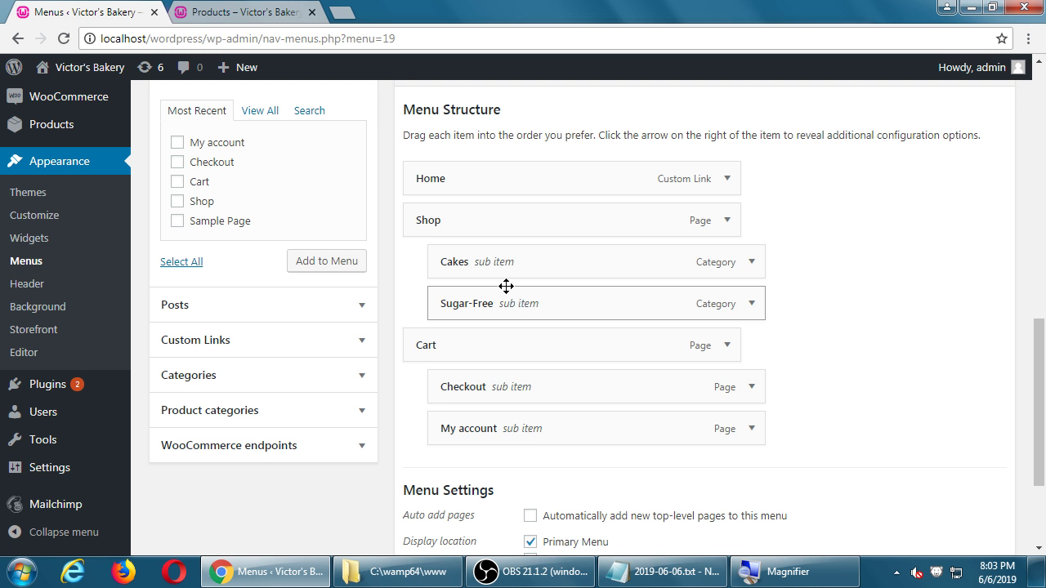
- List all pages that can be added to the menu and compare them with the storefront navigation
{"action": "scroll", "coordinate": [383, 280], "scroll_direction": "up", "scroll_amount": 2}
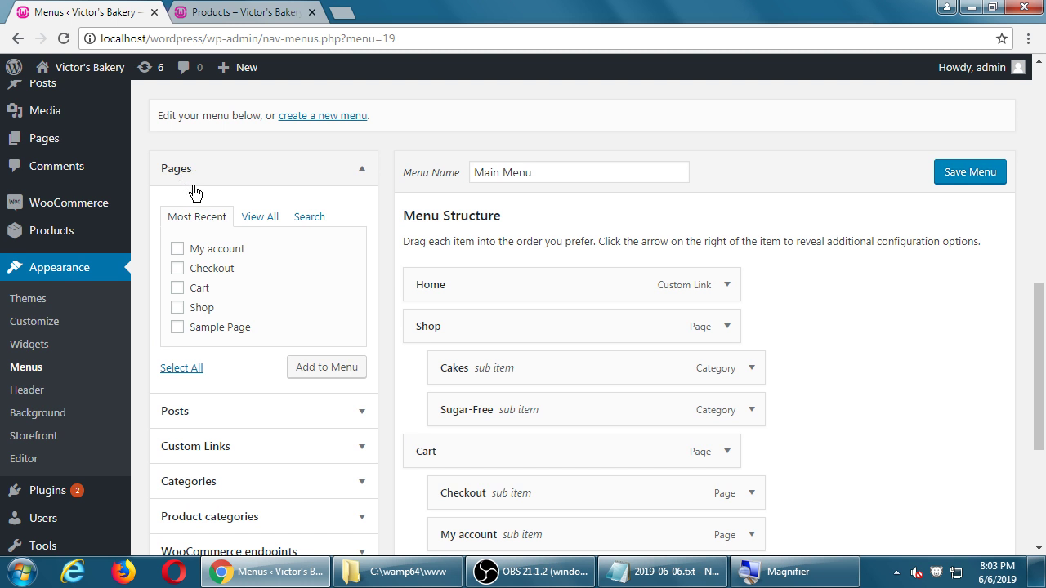
{"action": "left_click", "coordinate": [259, 216]}
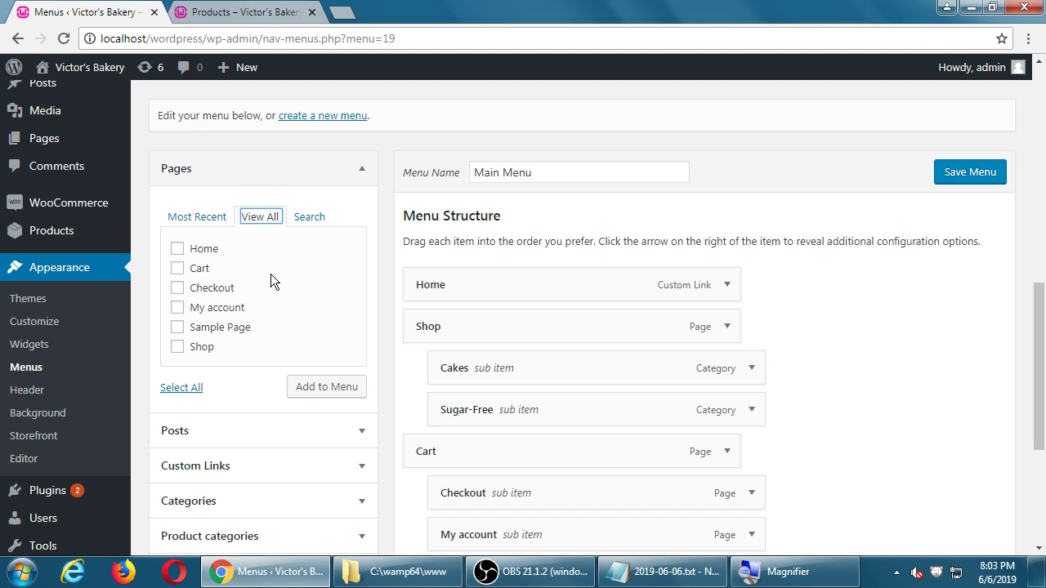
{"action": "left_click", "coordinate": [270, 11]}
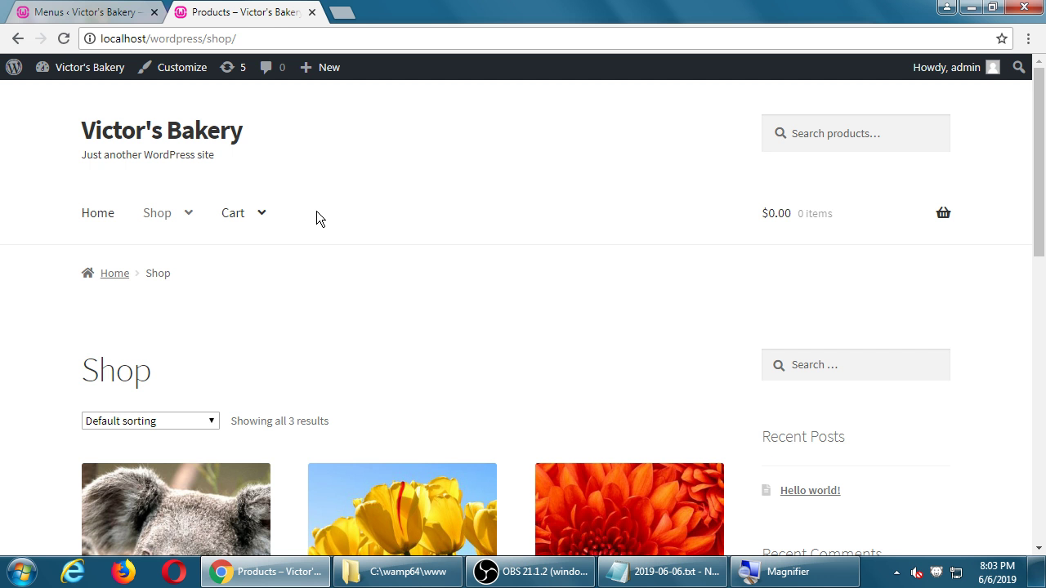
{"action": "left_click", "coordinate": [82, 11]}
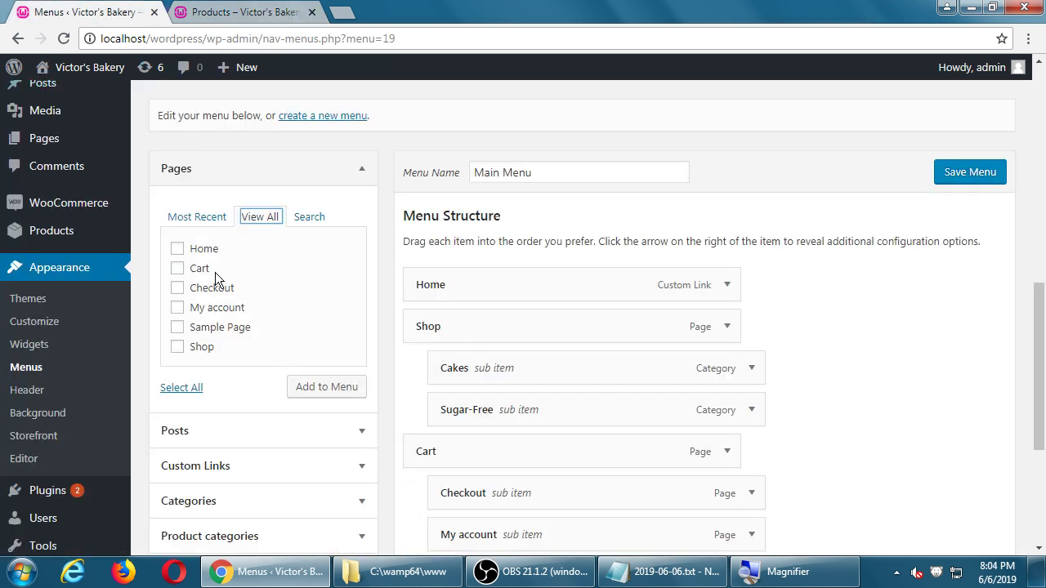
{"action": "scroll", "coordinate": [208, 269], "scroll_direction": "down", "scroll_amount": 2}
{"action": "scroll", "coordinate": [221, 293], "scroll_direction": "down", "scroll_amount": 1}
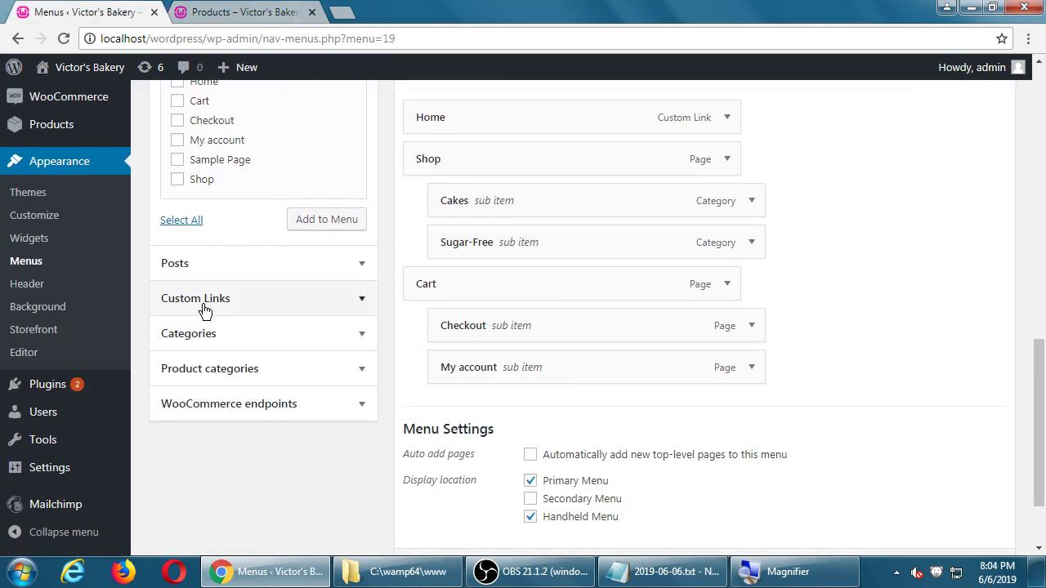
{"action": "left_click", "coordinate": [204, 304]}
{"action": "scroll", "coordinate": [211, 278], "scroll_direction": "up", "scroll_amount": 1}
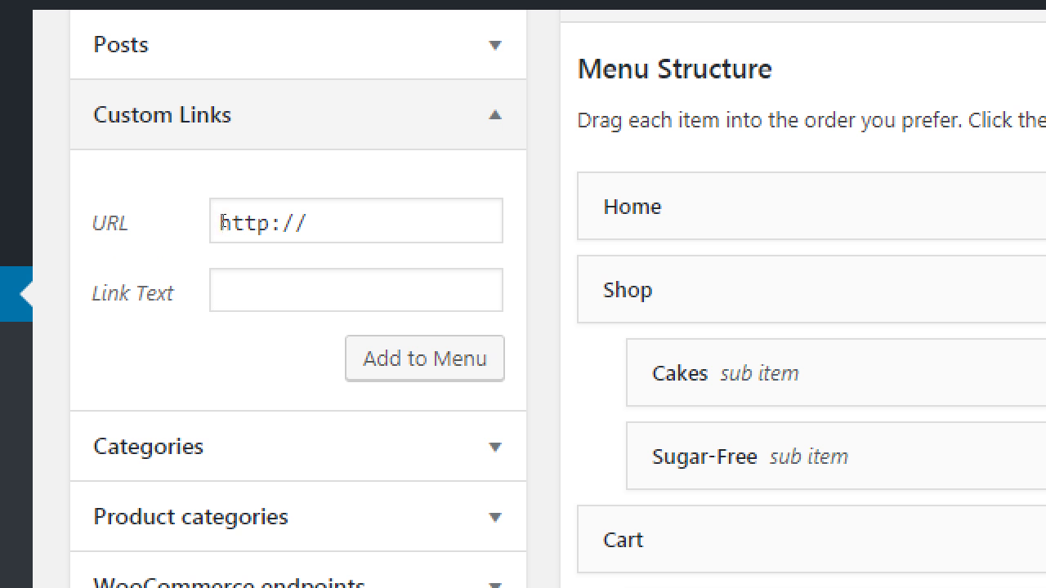
{"action": "left_click", "coordinate": [308, 185]}
{"action": "type", "text": "facebook.com"}
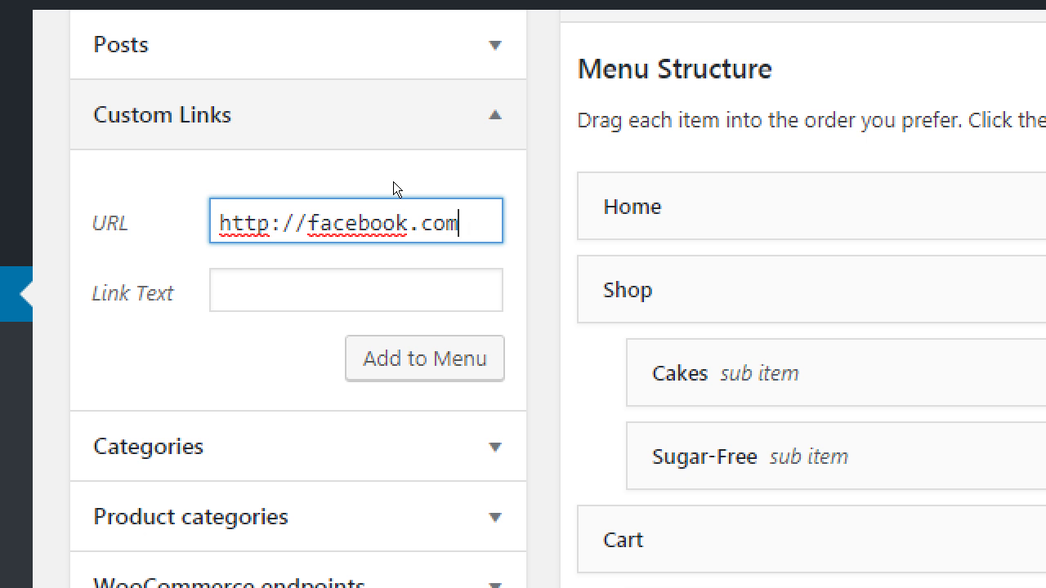
{"action": "key", "text": "Tab"}
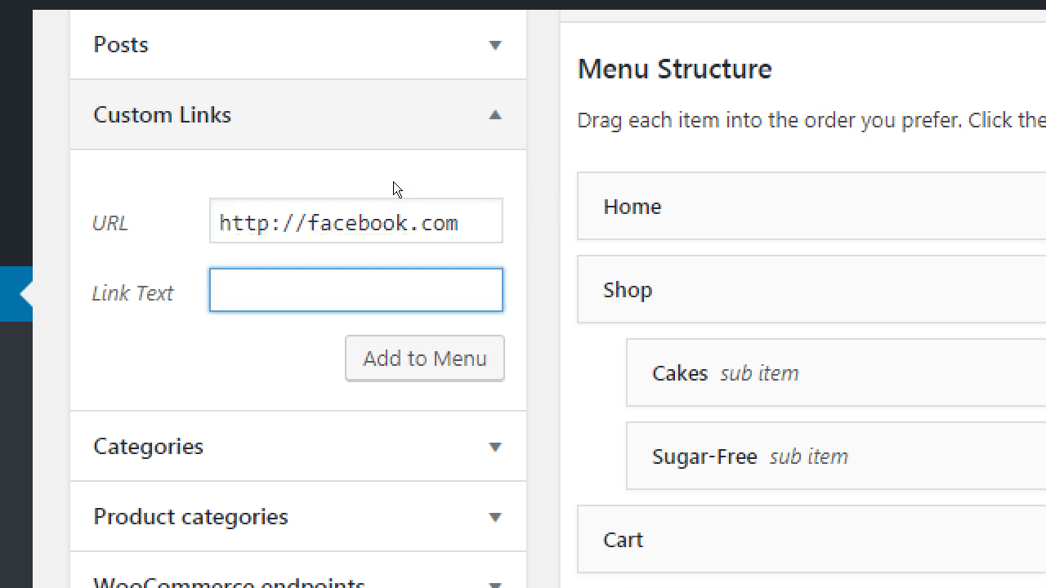
{"action": "type", "text": "Facebook"}
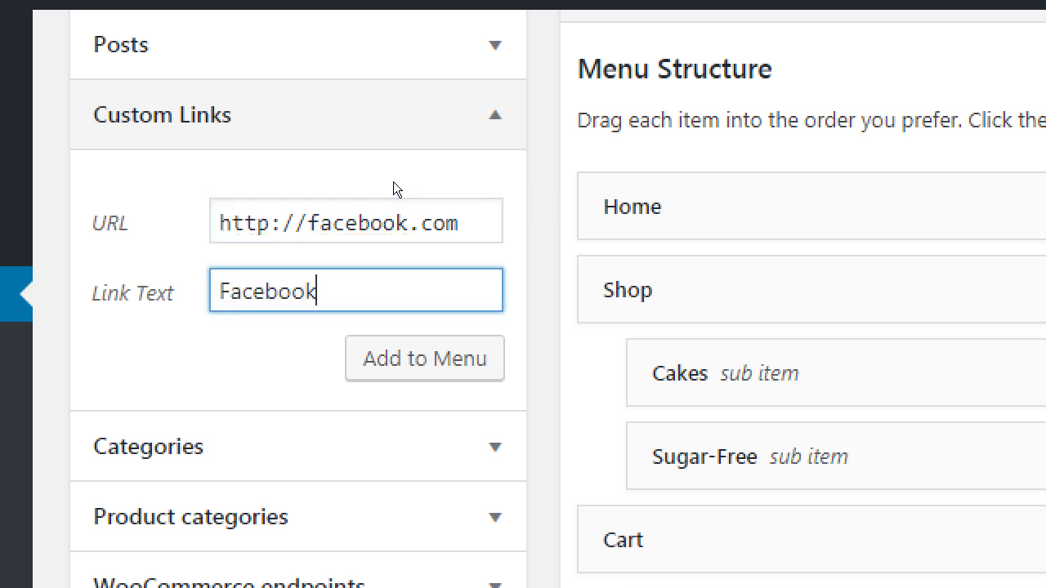
- Try prefixing the link text with "Visit our" and remove the prefix again
{"action": "key", "text": "ctrl+a"}
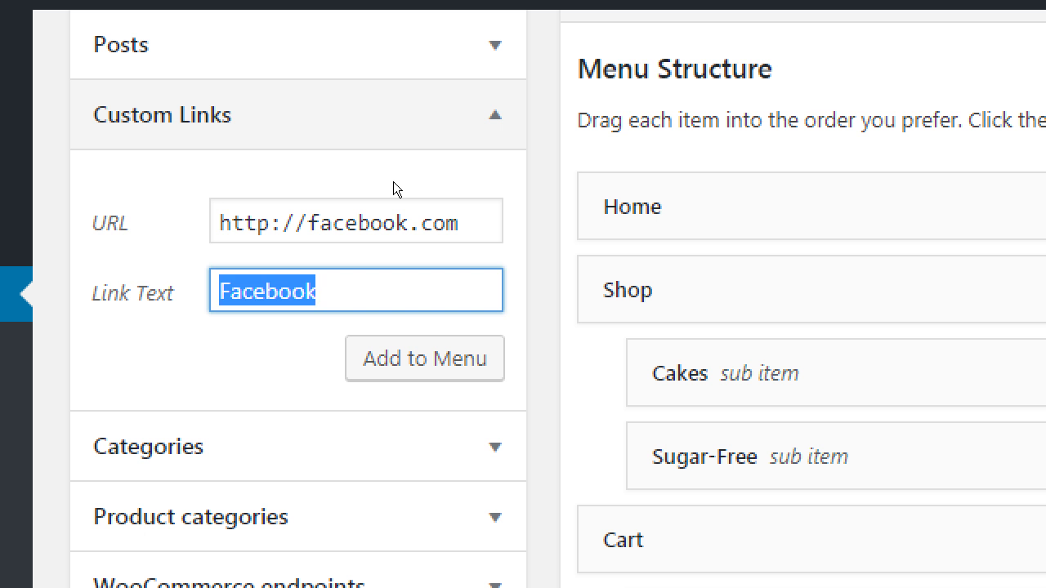
{"action": "key", "text": "Home"}
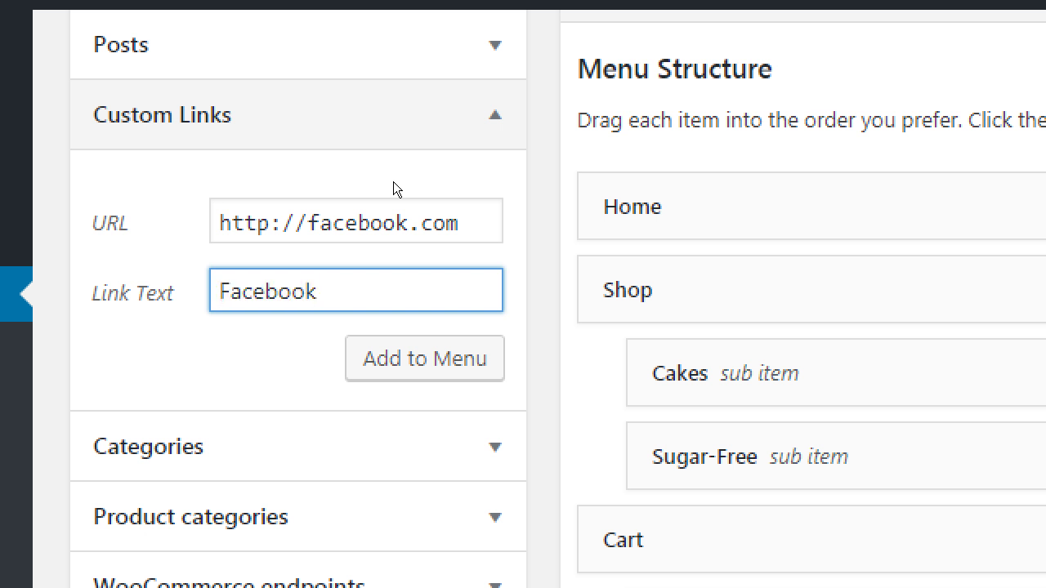
{"action": "type", "text": "Visit our"}
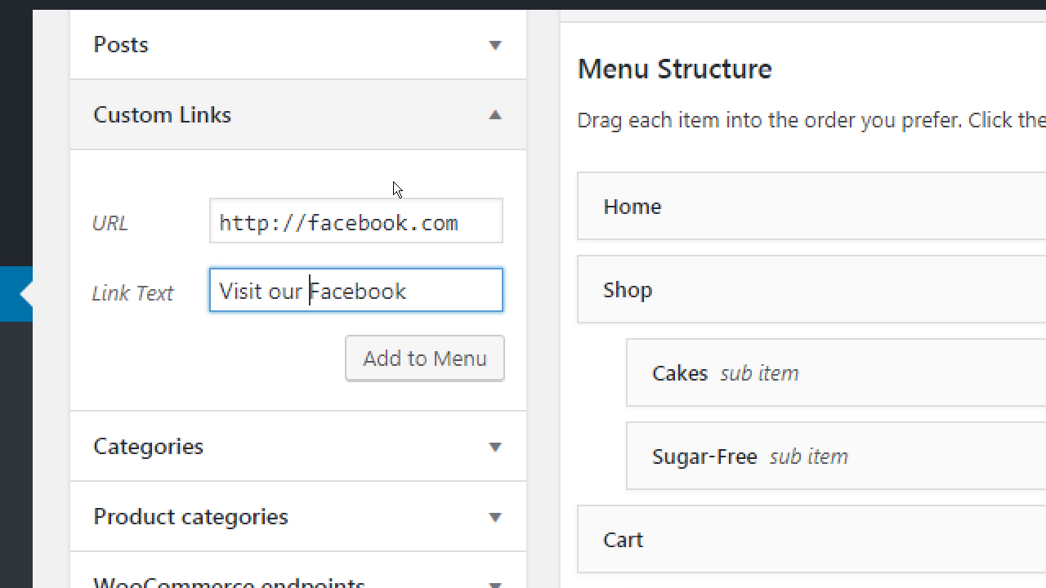
{"action": "key", "text": "shift+Home"}
{"action": "key", "text": "BackSpace"}
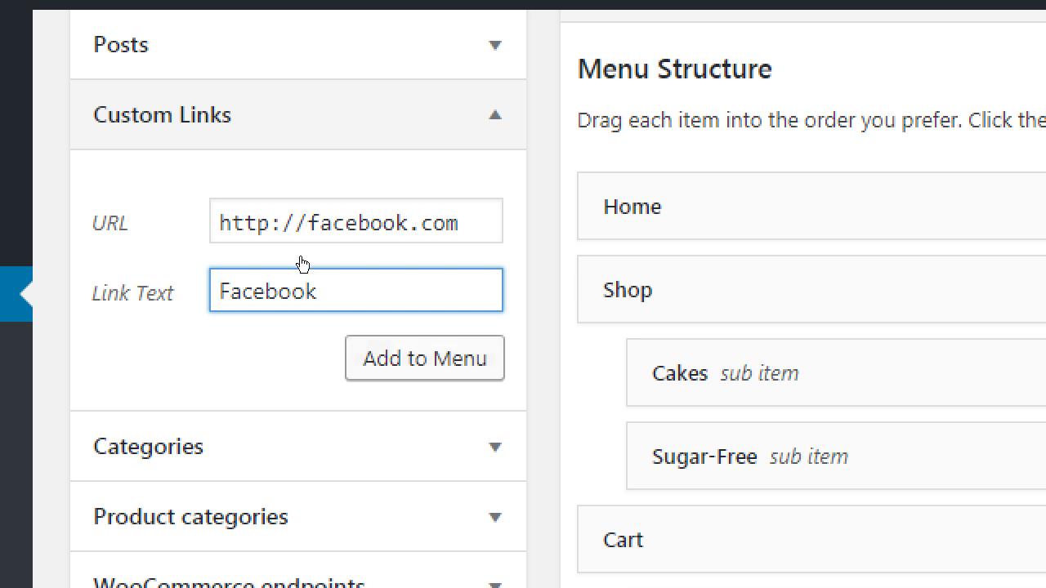
- Add the Facebook custom link to the Main Menu and check it in the menu structure
{"action": "key", "text": "Return"}
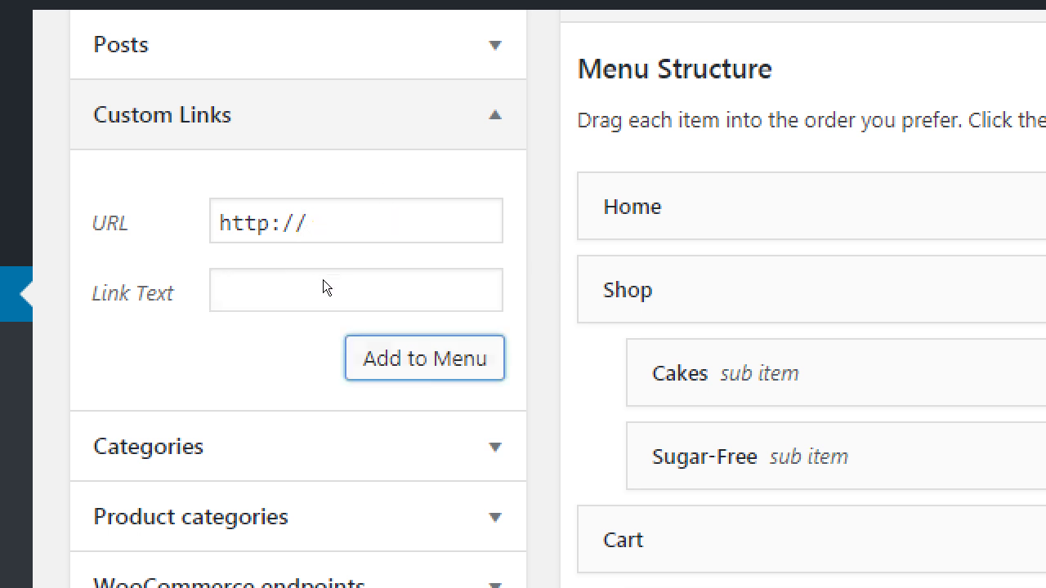
{"action": "scroll", "coordinate": [423, 284], "scroll_direction": "down", "scroll_amount": 5}
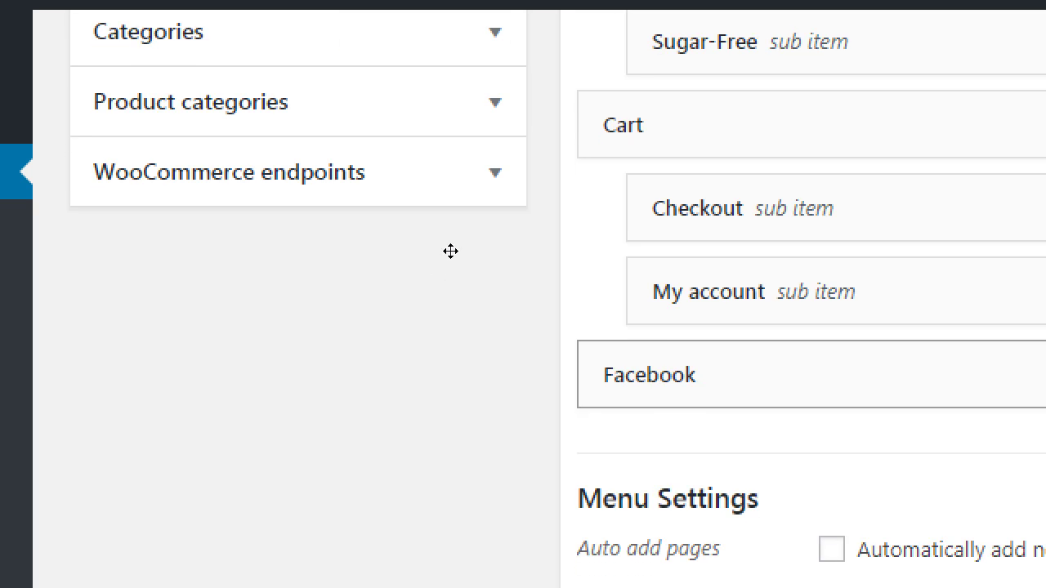
{"action": "scroll", "coordinate": [368, 264], "scroll_direction": "up", "scroll_amount": 5}
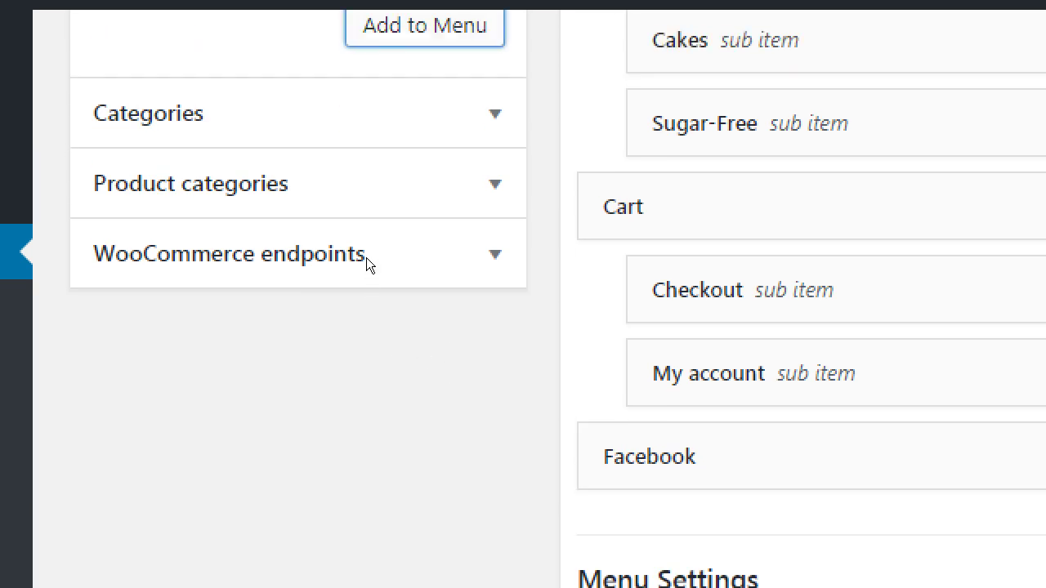
{"action": "left_click", "coordinate": [326, 233]}
{"action": "type", "text": "twitter.com"}
{"action": "key", "text": "Tab"}
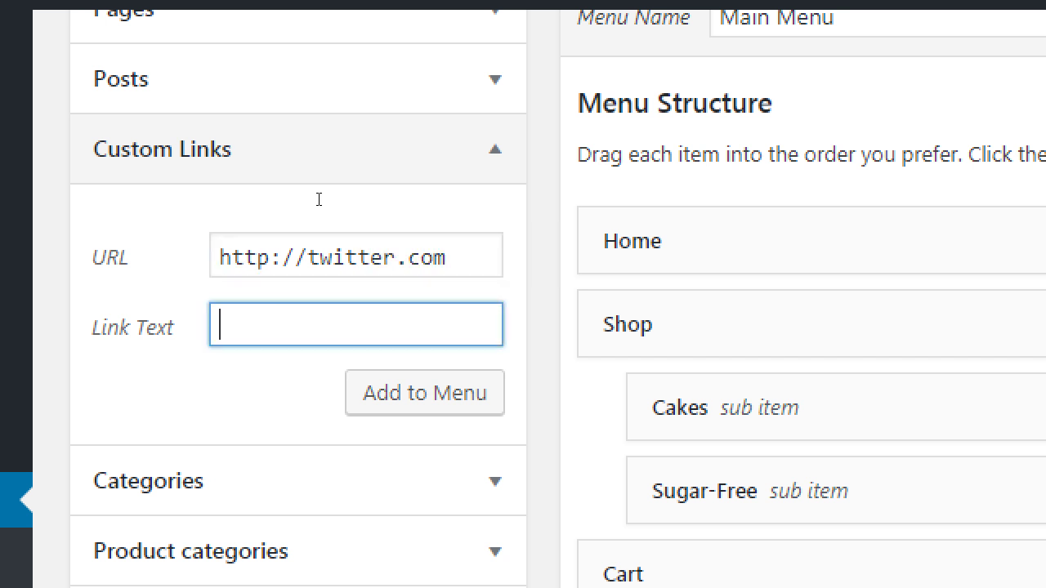
{"action": "type", "text": "Twitter"}
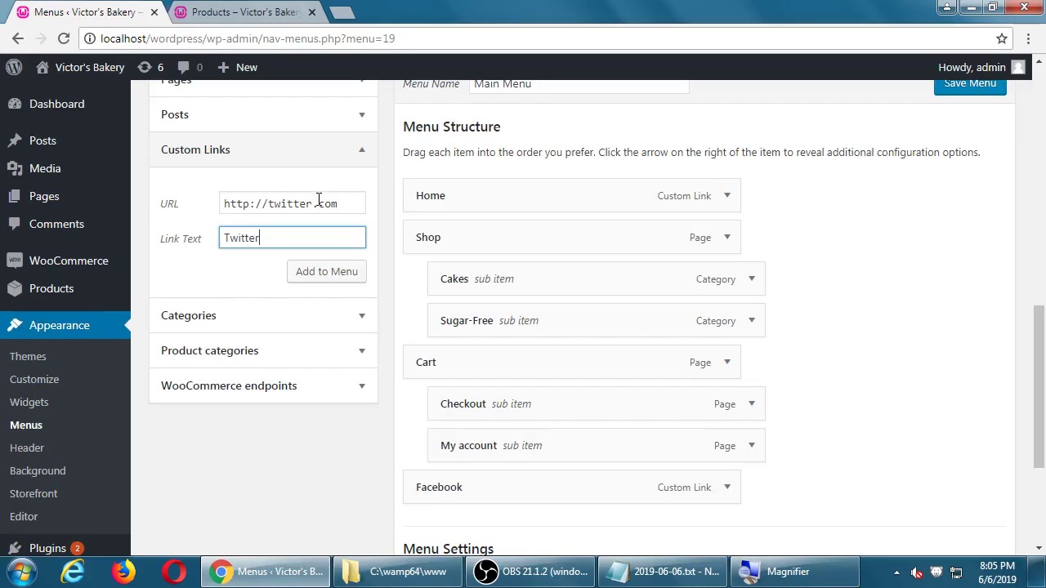
{"action": "left_click", "coordinate": [425, 393]}
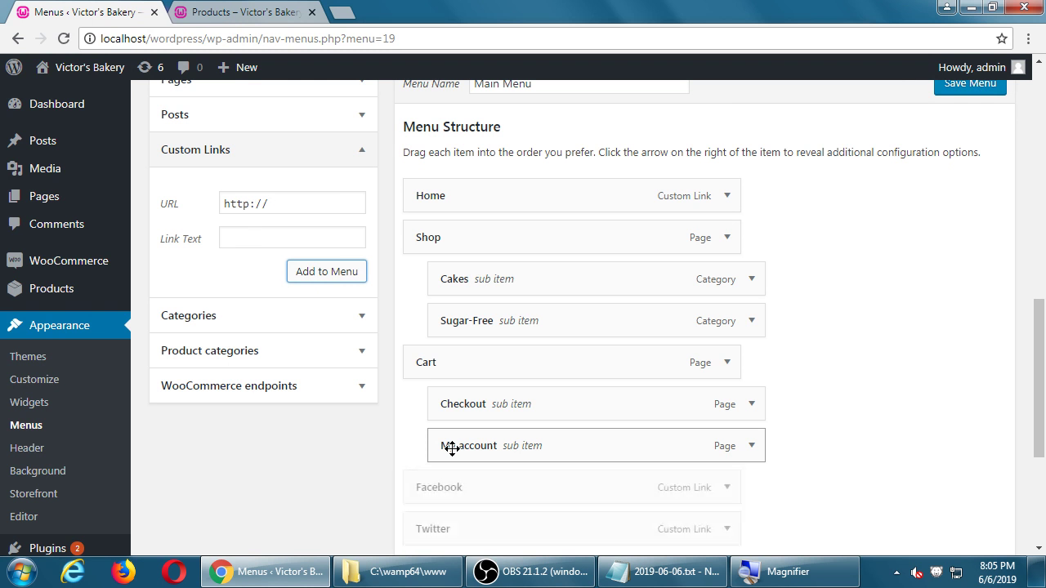
- Save the Main Menu and reload the storefront Shop page to check the Facebook and Twitter links
{"action": "scroll", "coordinate": [450, 450], "scroll_direction": "down", "scroll_amount": 1}
{"action": "scroll", "coordinate": [833, 467], "scroll_direction": "down", "scroll_amount": 5}
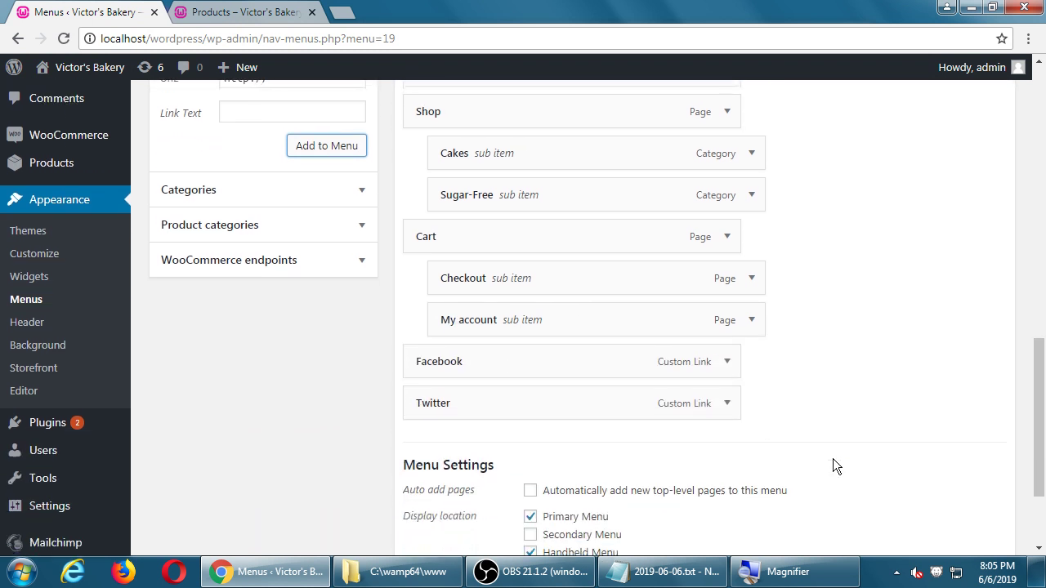
{"action": "left_click", "coordinate": [952, 470]}
{"action": "left_click", "coordinate": [218, 10]}
{"action": "key", "text": "F5"}
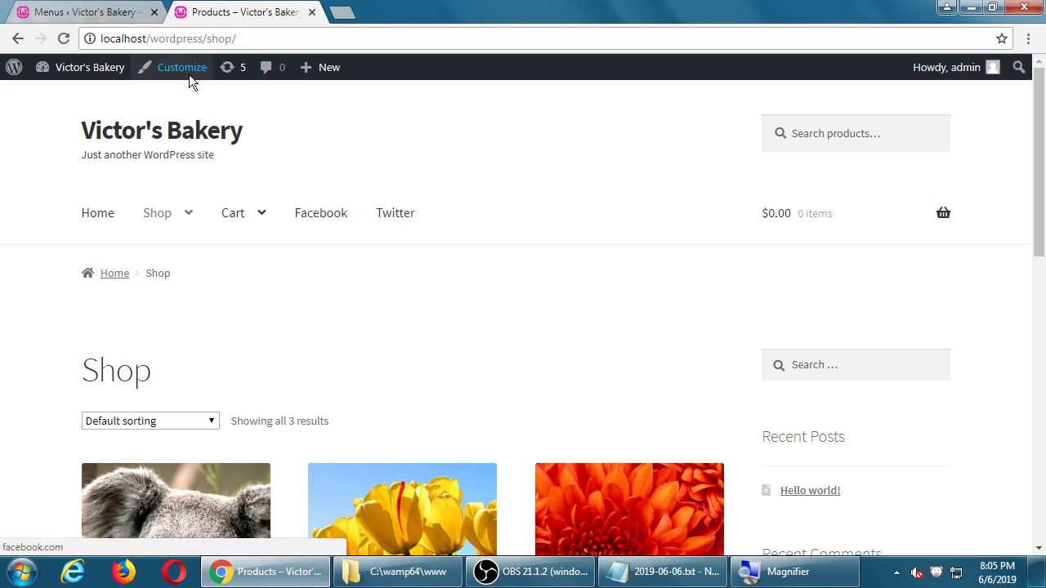
- Return to the Menus admin page and expand the custom link form beside the menu structure
{"action": "left_click", "coordinate": [100, 5]}
{"action": "scroll", "coordinate": [324, 428], "scroll_direction": "down", "scroll_amount": 8}
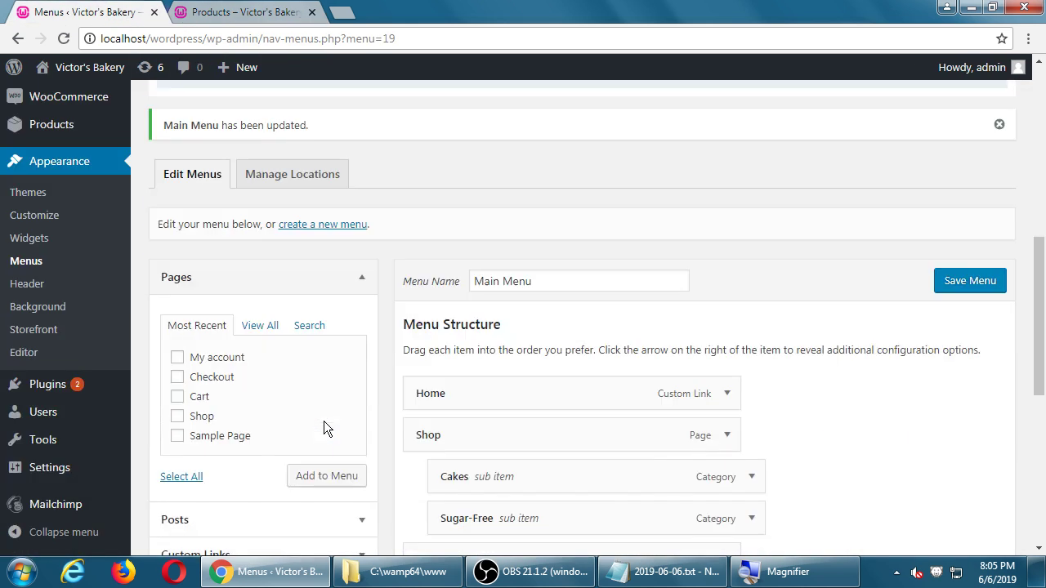
{"action": "scroll", "coordinate": [324, 429], "scroll_direction": "down", "scroll_amount": 2}
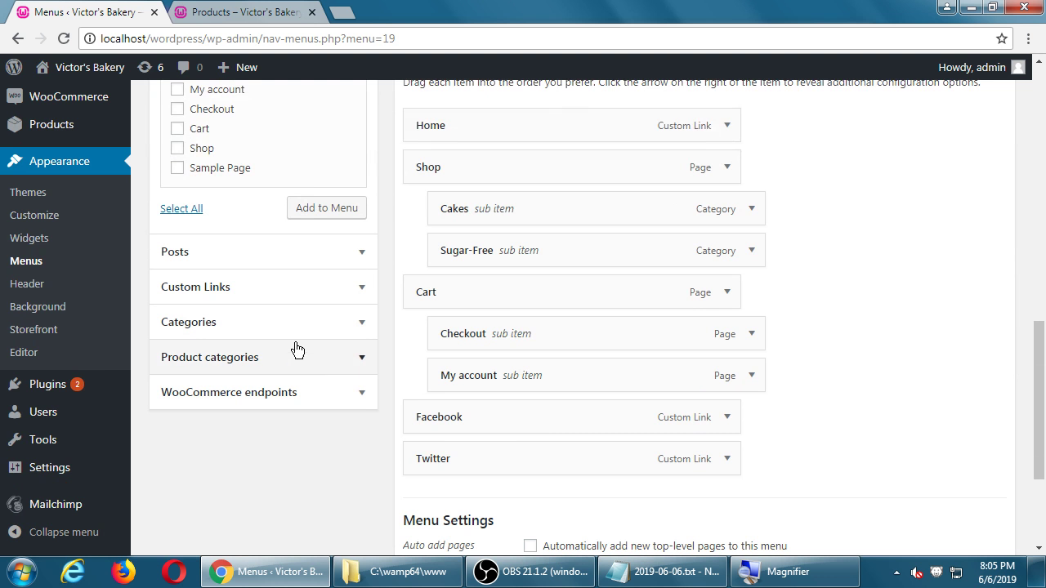
{"action": "left_click", "coordinate": [302, 287]}
{"action": "scroll", "coordinate": [437, 411], "scroll_direction": "down", "scroll_amount": 1}
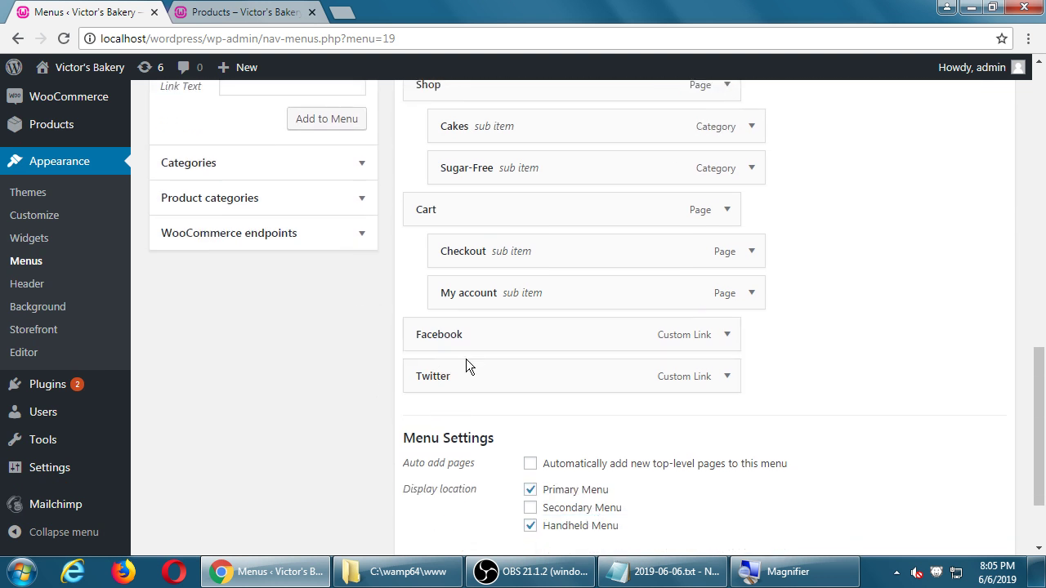
{"action": "scroll", "coordinate": [317, 359], "scroll_direction": "up", "scroll_amount": 1}
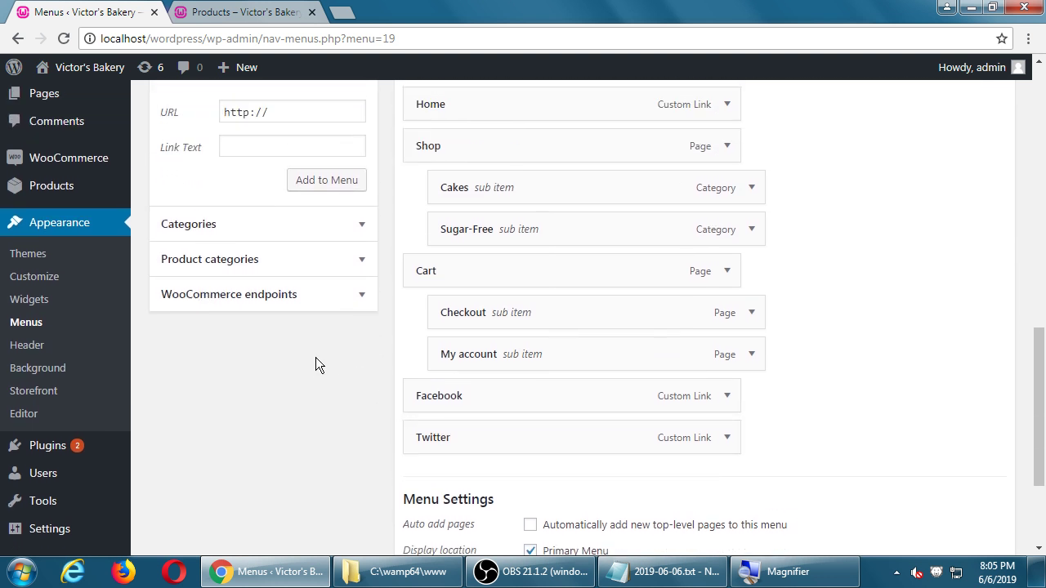
- Add a placeholder custom link to the menu with the URL # and the link text Social Media
{"action": "key", "text": "super+plus"}
{"action": "key", "text": "Tab"}
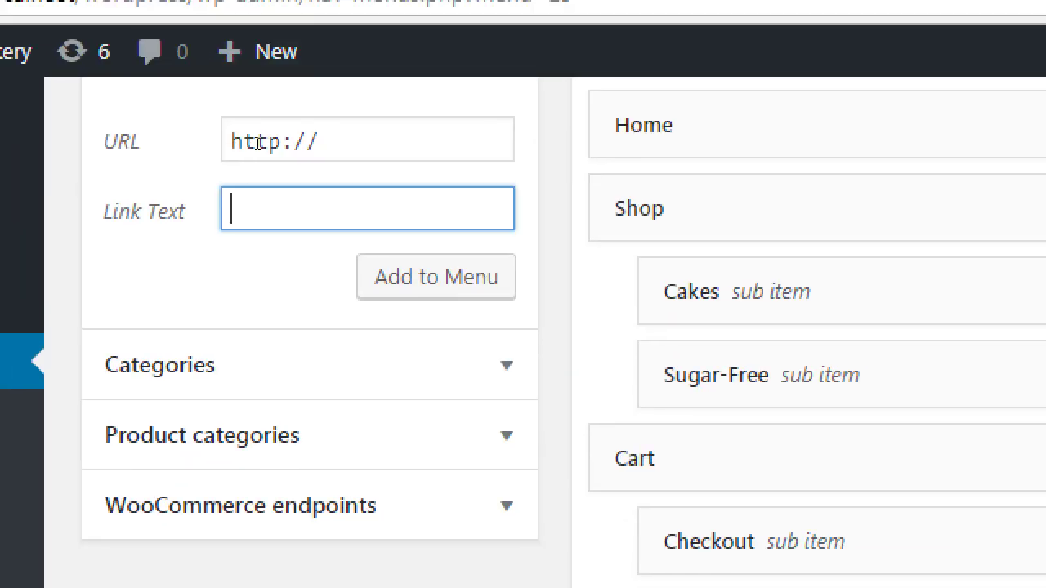
{"action": "type", "text": "Social Media"}
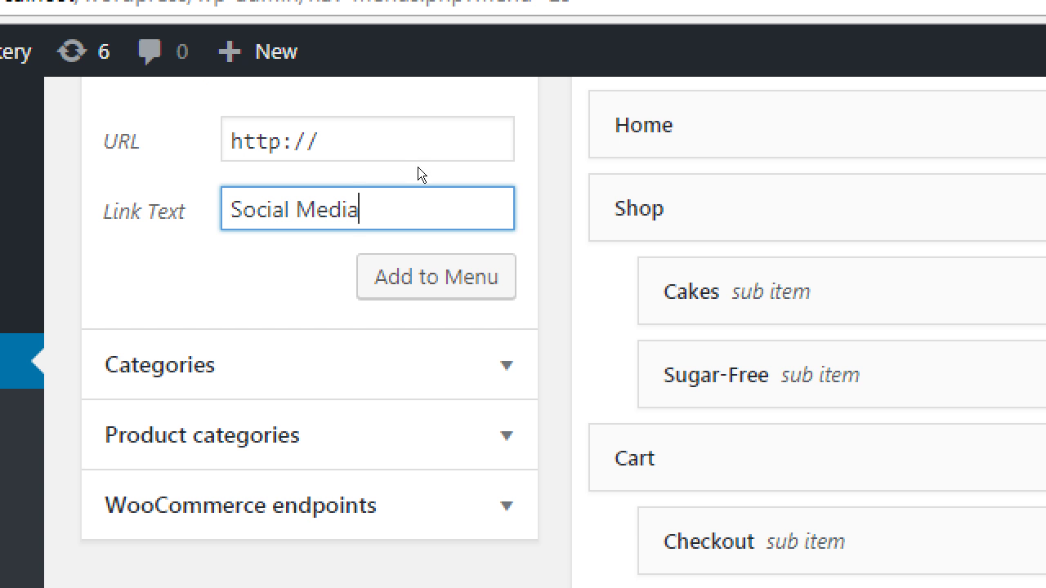
{"action": "left_click", "coordinate": [270, 116]}
{"action": "triple_click", "coordinate": [270, 116]}
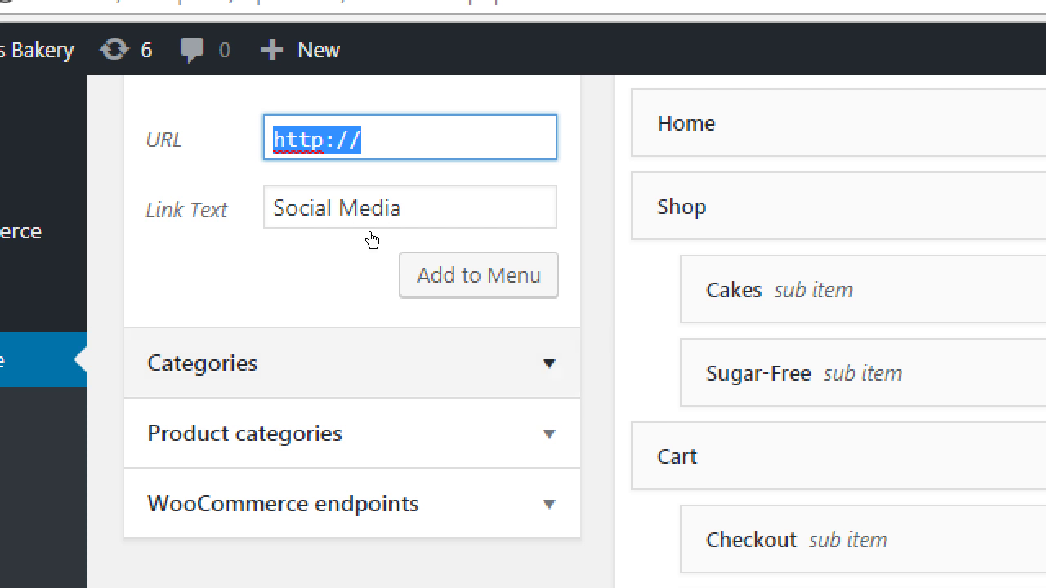
{"action": "key", "text": "BackSpace"}
{"action": "type", "text": "#"}
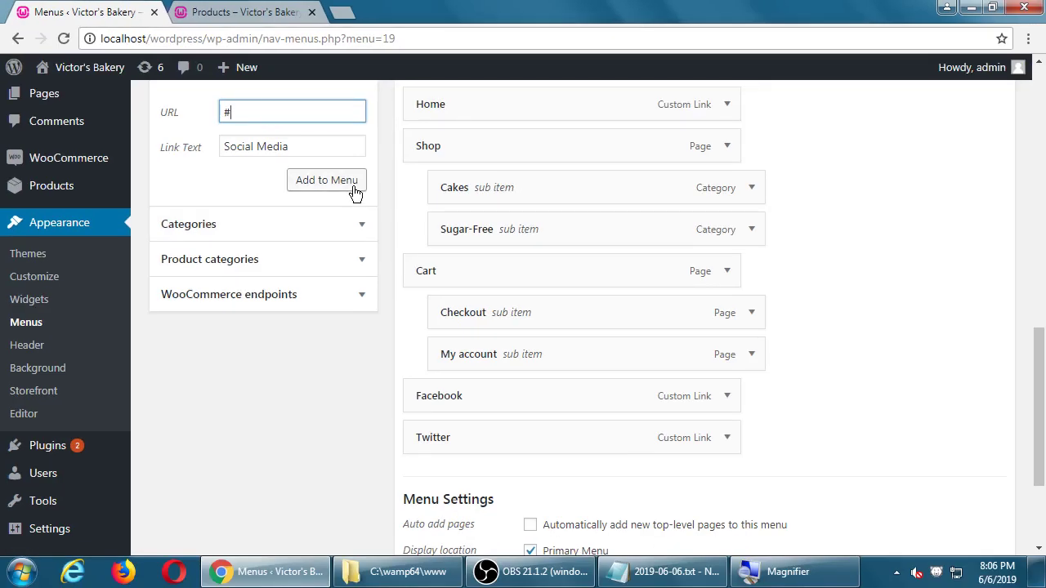
{"action": "left_click", "coordinate": [354, 182]}
- Arrange Social Media as a top-level item after My account, with Twitter and Facebook nested under it as sub-items
{"action": "scroll", "coordinate": [504, 396], "scroll_direction": "down", "scroll_amount": 1}
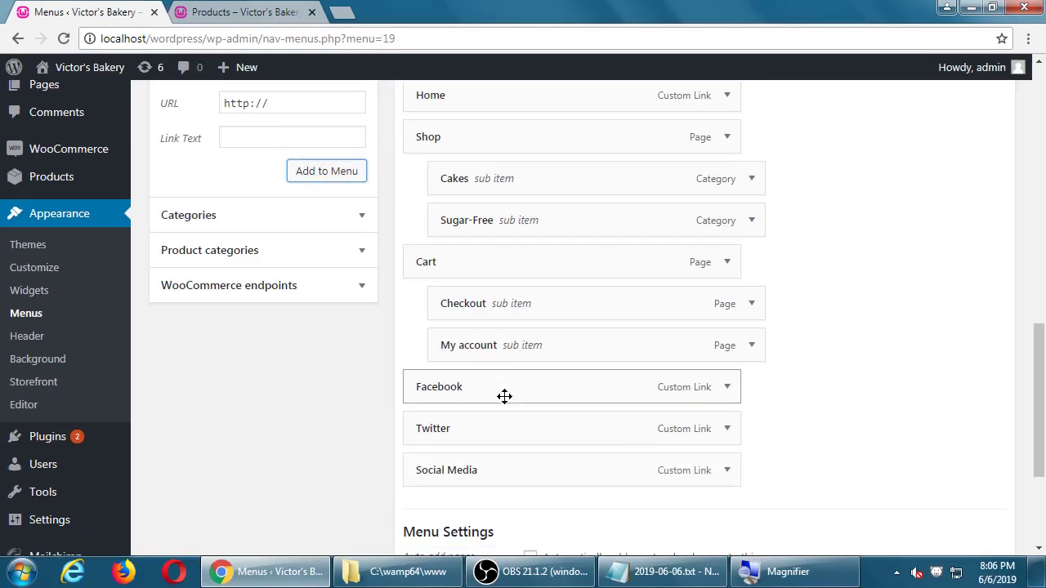
{"action": "scroll", "coordinate": [504, 396], "scroll_direction": "down", "scroll_amount": 1}
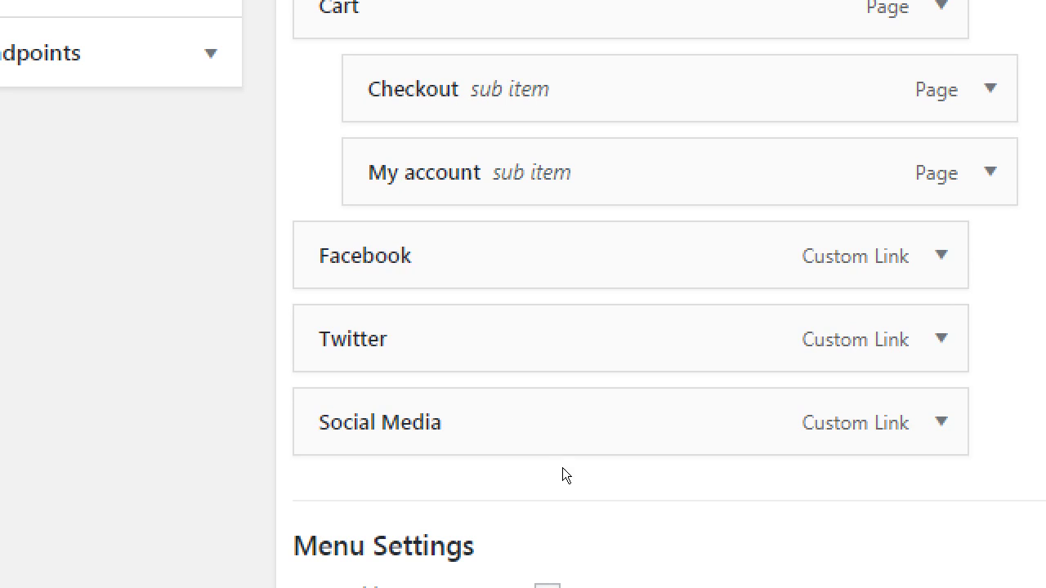
{"action": "scroll", "coordinate": [562, 468], "scroll_direction": "down", "scroll_amount": 2}
{"action": "left_click_drag", "start_coordinate": [479, 327], "coordinate": [468, 361]}
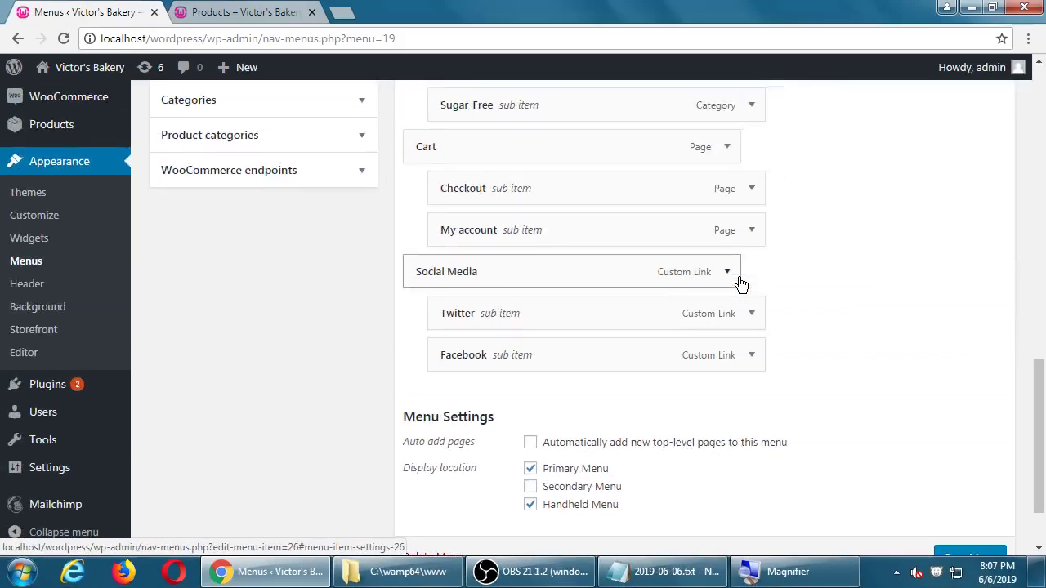
- Clear the URL of the Social Media menu item and save the Main Menu
{"action": "scroll", "coordinate": [262, 391], "scroll_direction": "up", "scroll_amount": 2}
{"action": "scroll", "coordinate": [262, 391], "scroll_direction": "up", "scroll_amount": 3}
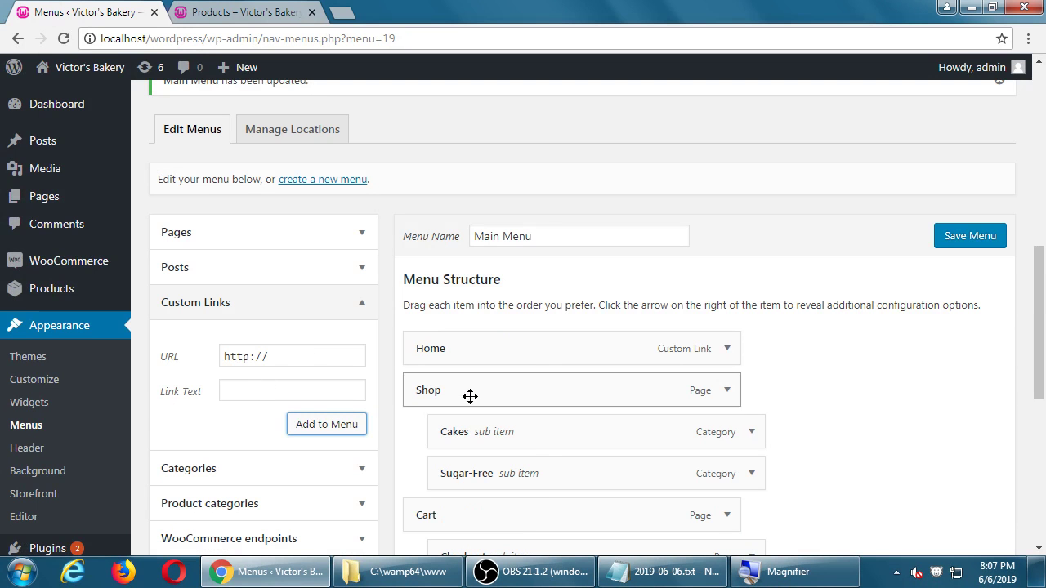
{"action": "scroll", "coordinate": [470, 397], "scroll_direction": "down", "scroll_amount": 2}
{"action": "scroll", "coordinate": [471, 435], "scroll_direction": "down", "scroll_amount": 3}
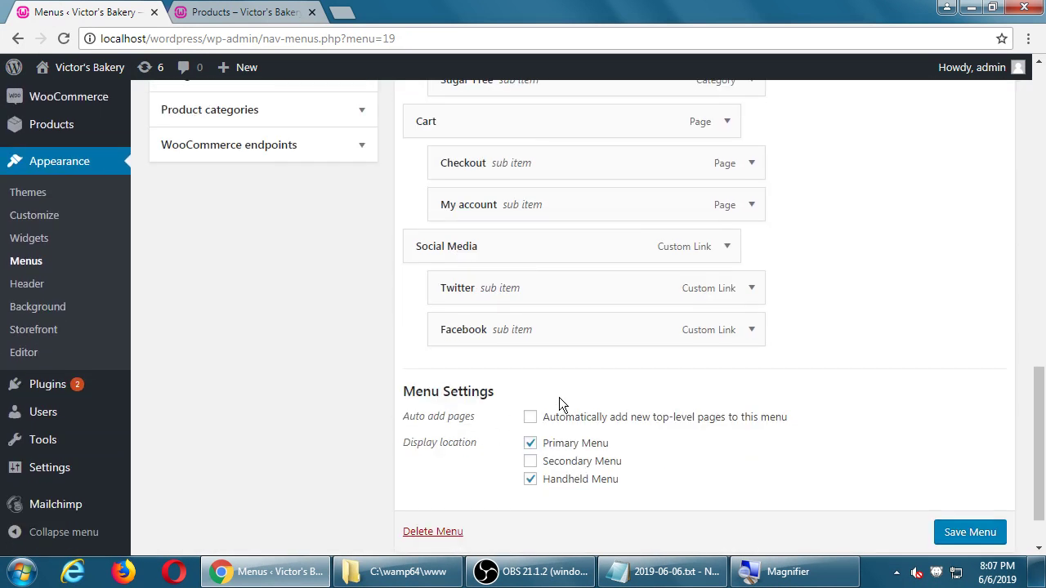
{"action": "left_click", "coordinate": [726, 246]}
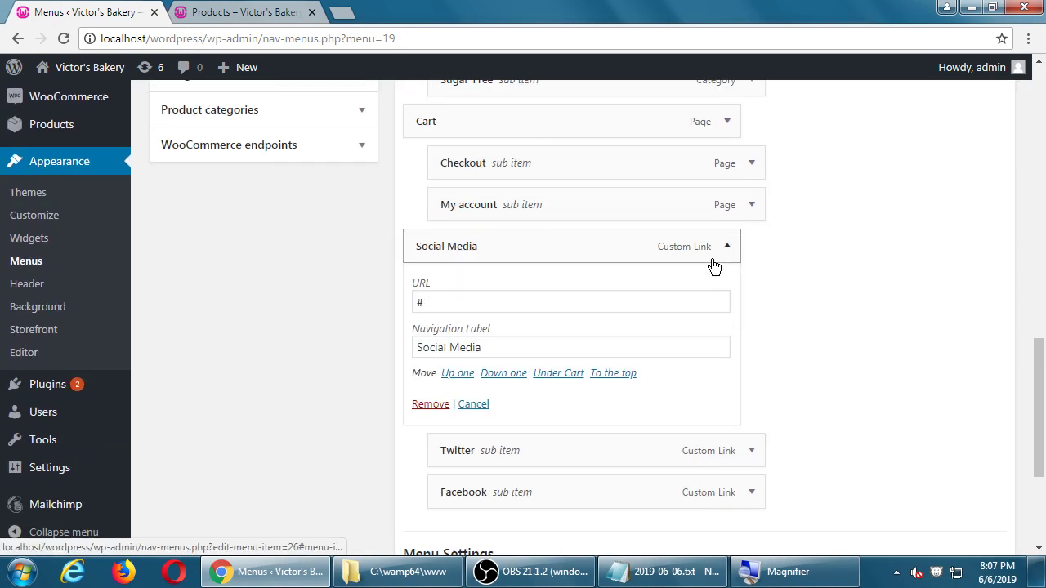
{"action": "left_click_drag", "start_coordinate": [504, 303], "coordinate": [308, 309]}
{"action": "key", "text": "BackSpace"}
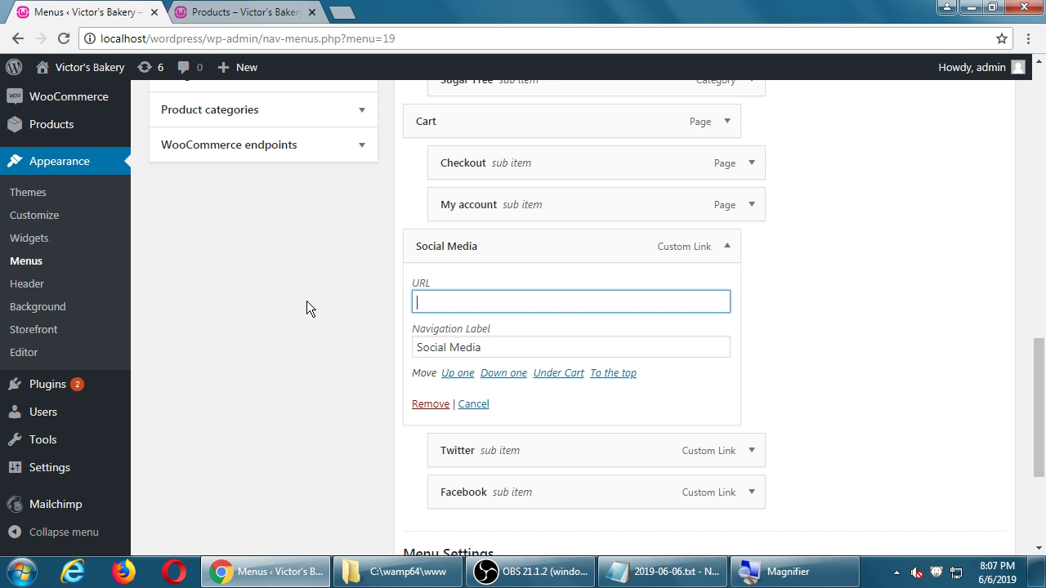
{"action": "scroll", "coordinate": [468, 396], "scroll_direction": "down", "scroll_amount": 2}
{"action": "left_click", "coordinate": [983, 546]}
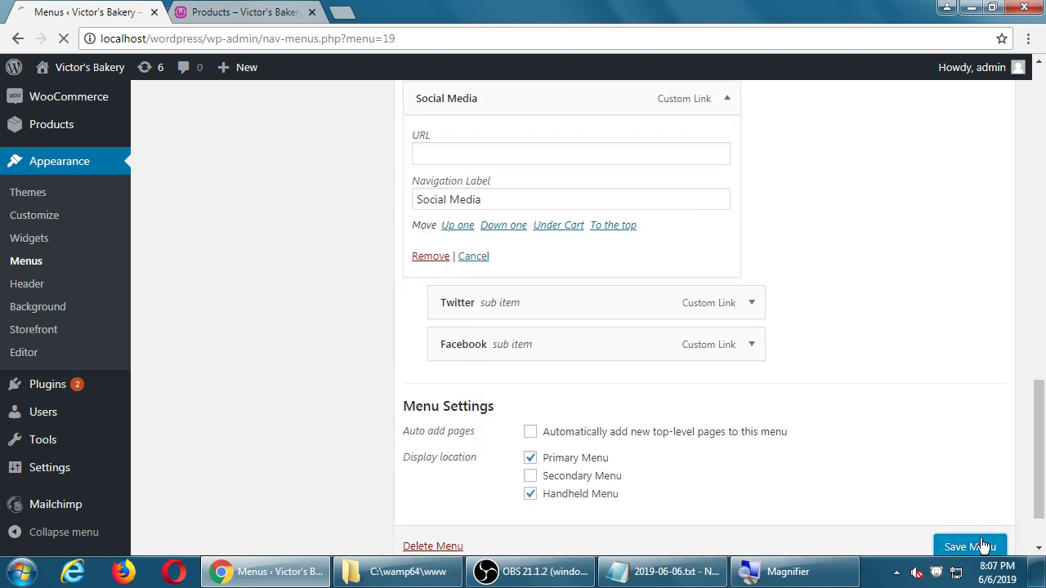
- Reload the storefront Shop page, check the Social Media item's sub-menu and return to the Menus admin page
{"action": "left_click", "coordinate": [248, 10]}
{"action": "key", "text": "F5"}
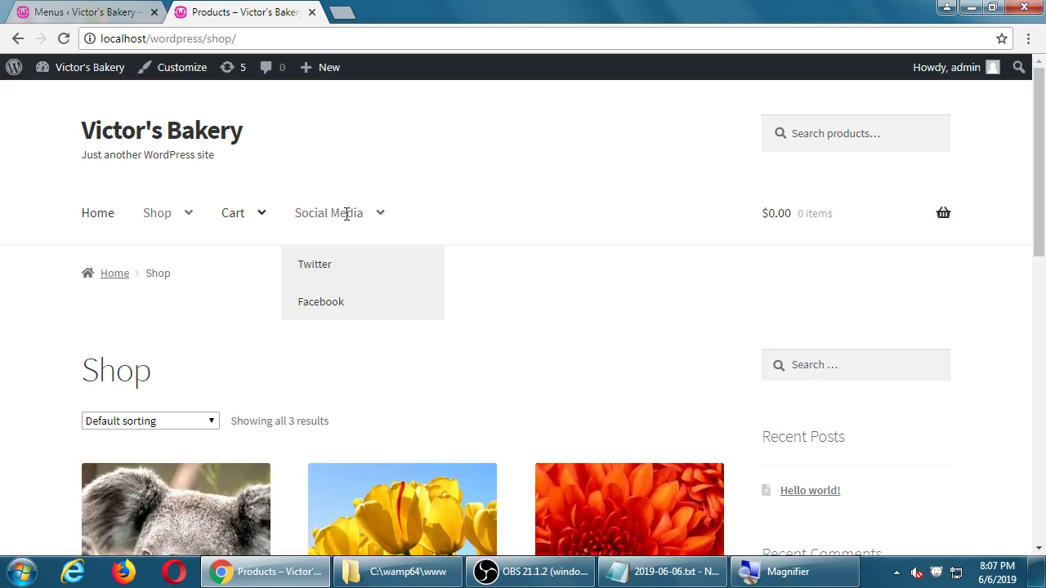
{"action": "mouse_move", "coordinate": [343, 213]}
{"action": "left_click", "coordinate": [122, 12]}
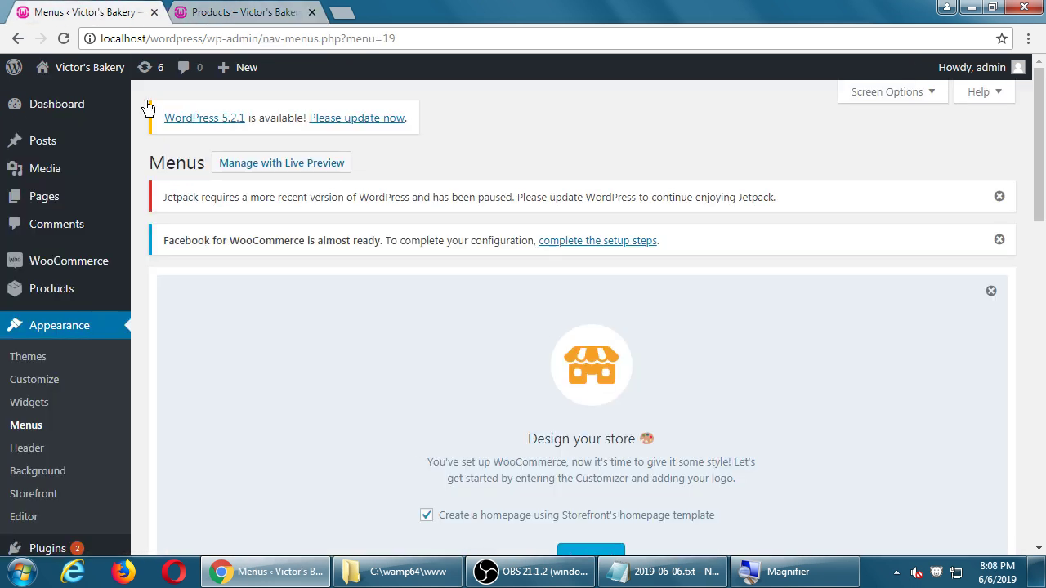
- Set the Social Media menu item's URL to # and save the Main Menu
{"action": "scroll", "coordinate": [337, 301], "scroll_direction": "down", "scroll_amount": 5}
{"action": "scroll", "coordinate": [337, 301], "scroll_direction": "down", "scroll_amount": 3}
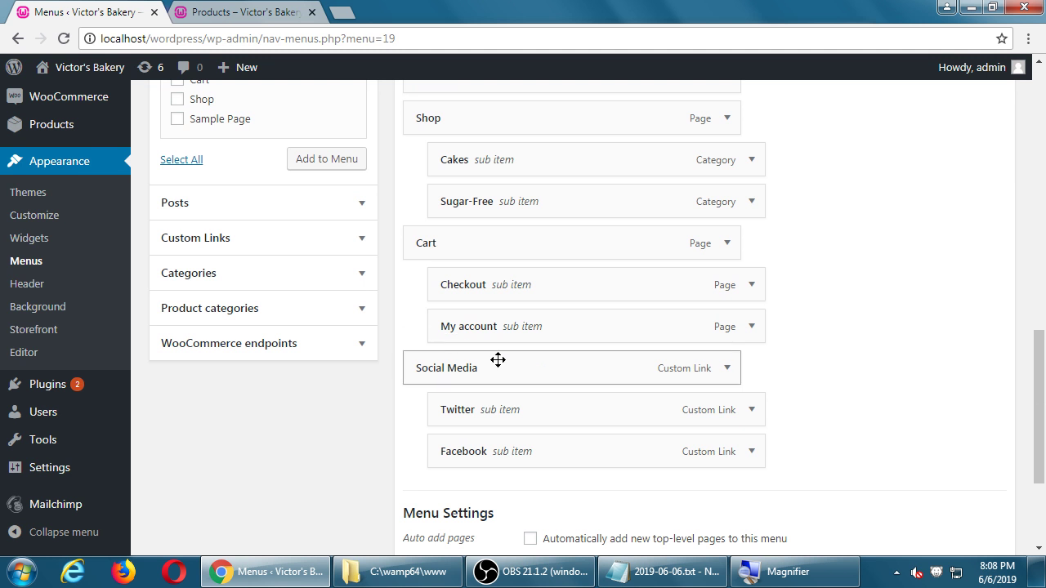
{"action": "left_click", "coordinate": [727, 369]}
{"action": "left_click", "coordinate": [727, 370]}
{"action": "left_click", "coordinate": [728, 370]}
{"action": "scroll", "coordinate": [683, 406], "scroll_direction": "down", "scroll_amount": 1}
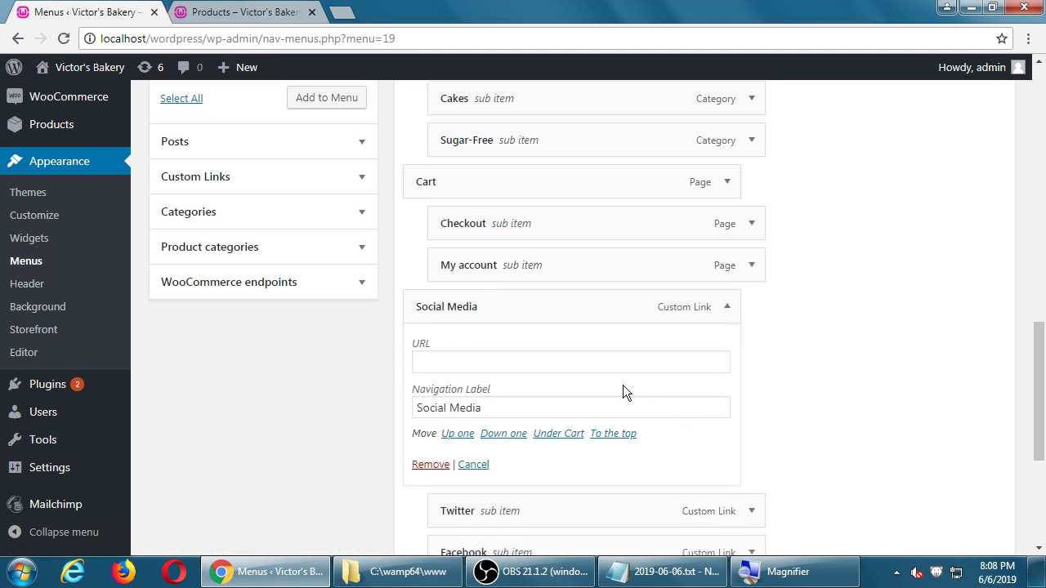
{"action": "left_click", "coordinate": [547, 365]}
{"action": "scroll", "coordinate": [853, 388], "scroll_direction": "down", "scroll_amount": 1}
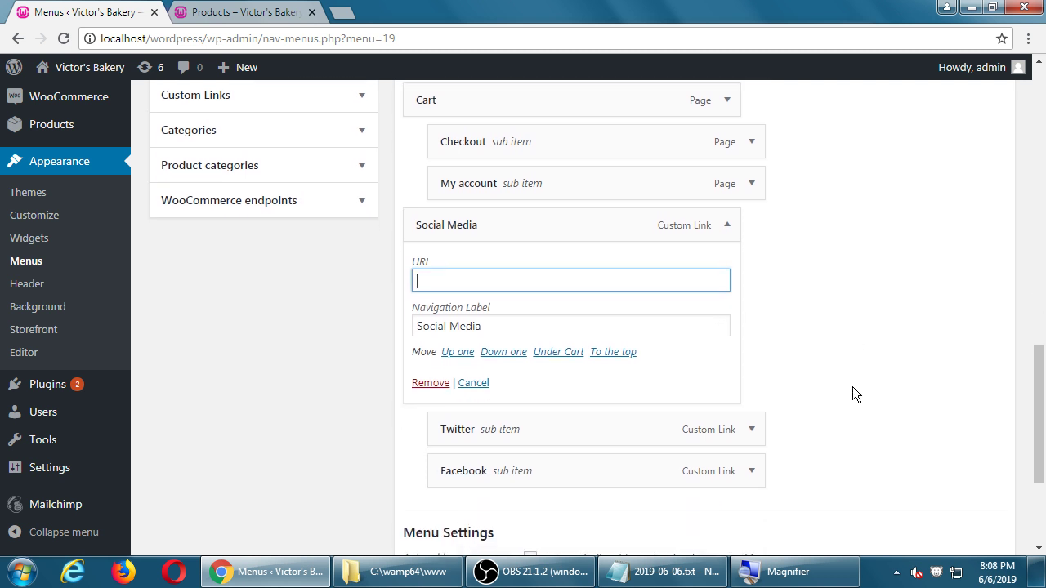
{"action": "type", "text": "#"}
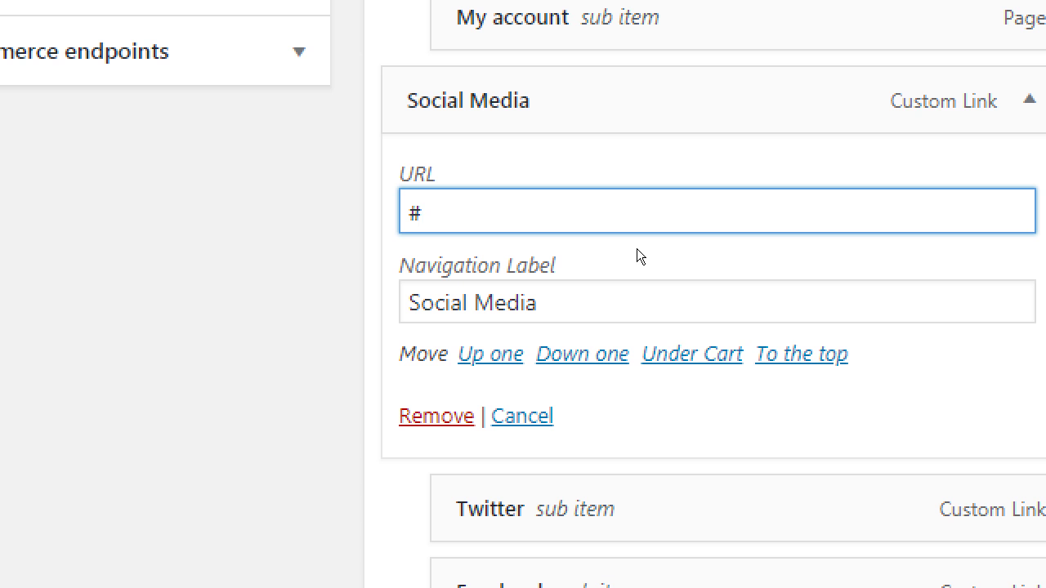
{"action": "key", "text": "BackSpace"}
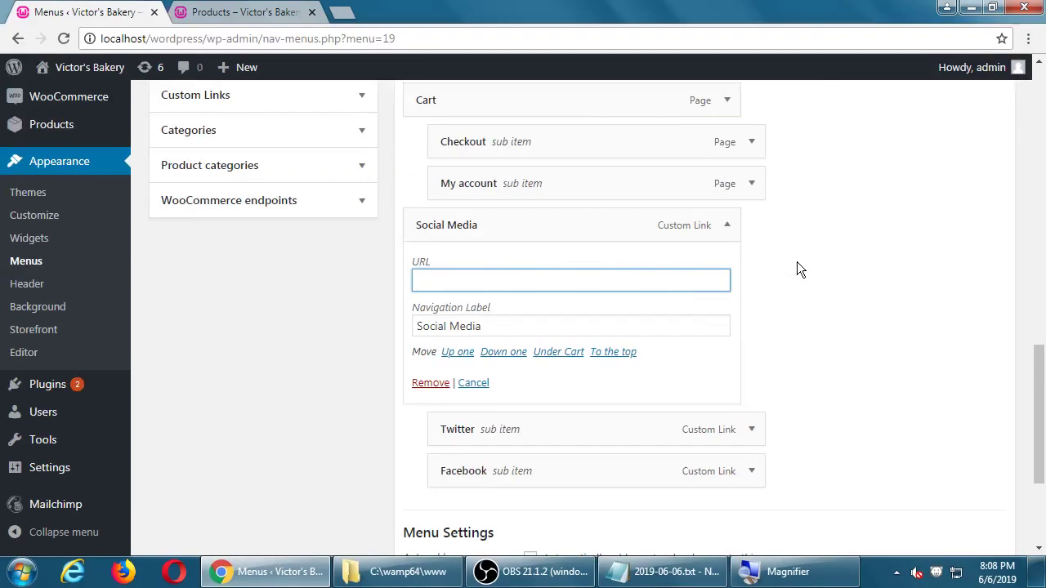
{"action": "type", "text": "#"}
{"action": "scroll", "coordinate": [776, 250], "scroll_direction": "down", "scroll_amount": 3}
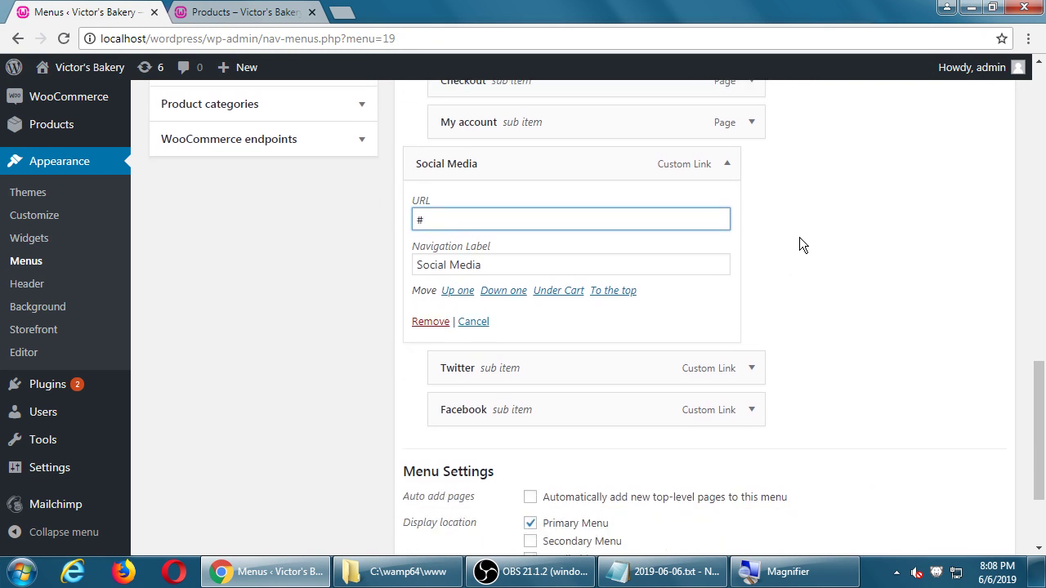
{"action": "left_click", "coordinate": [958, 465]}
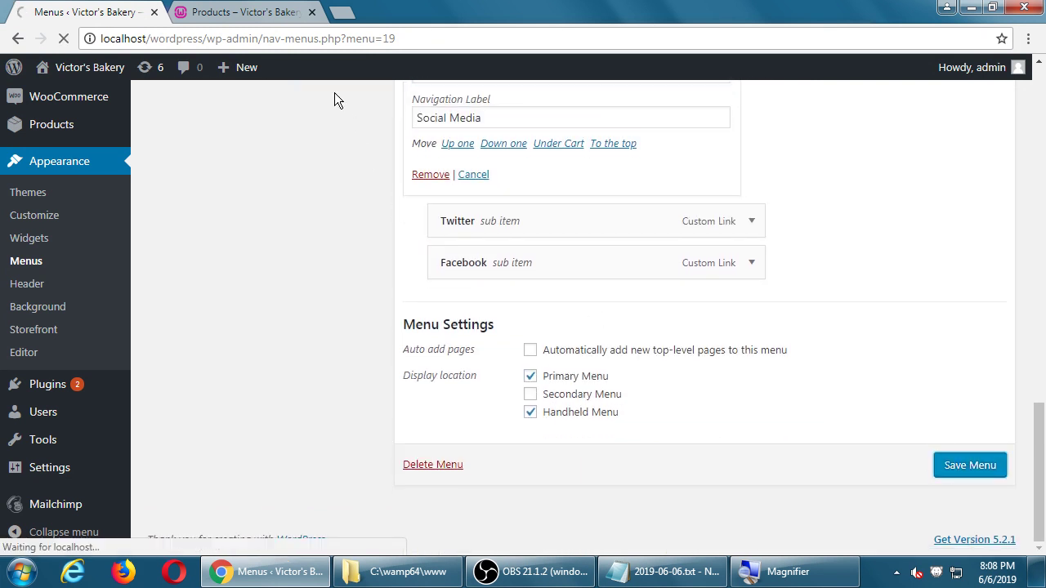
- Reload the storefront Shop page, follow the Social Media item to test its link, and return to the Menus admin page
{"action": "left_click", "coordinate": [260, 9]}
{"action": "key", "text": "F5"}
{"action": "mouse_move", "coordinate": [321, 227]}
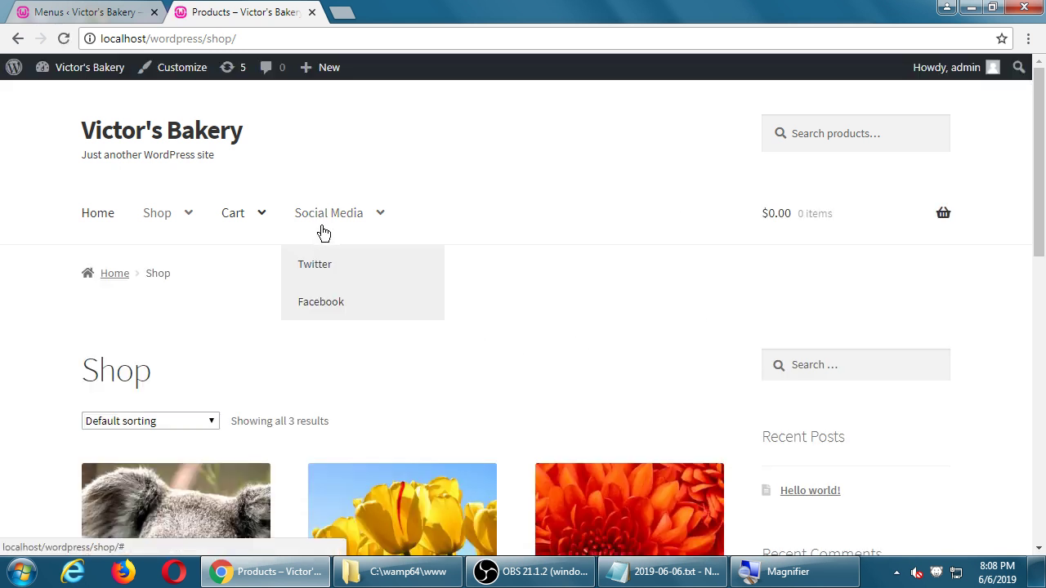
{"action": "left_click", "coordinate": [329, 219]}
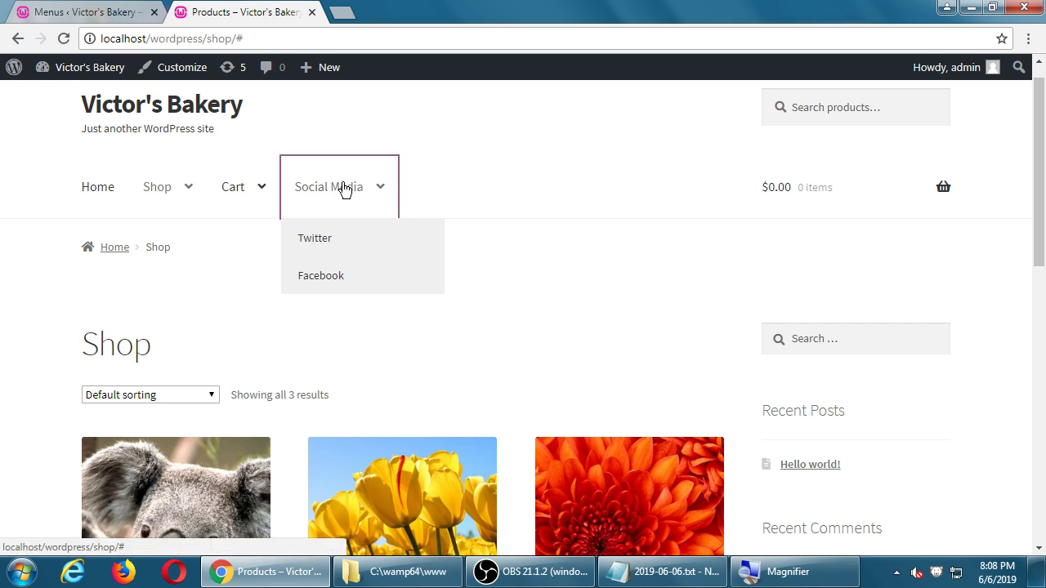
{"action": "left_click", "coordinate": [82, 11]}
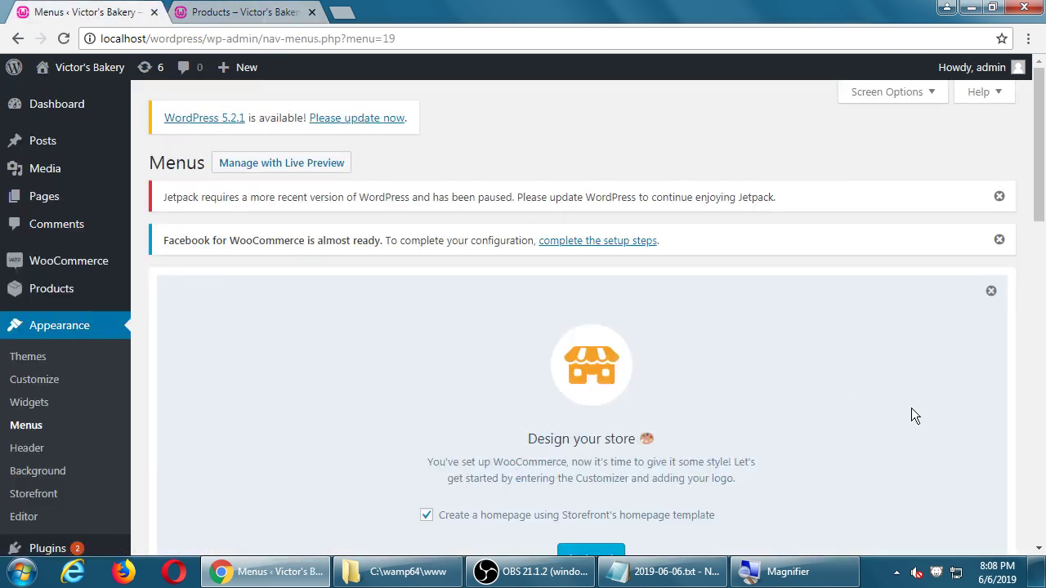
- Clear the # from the Social Media menu item's URL and save the Main Menu
{"action": "scroll", "coordinate": [911, 415], "scroll_direction": "down", "scroll_amount": 12}
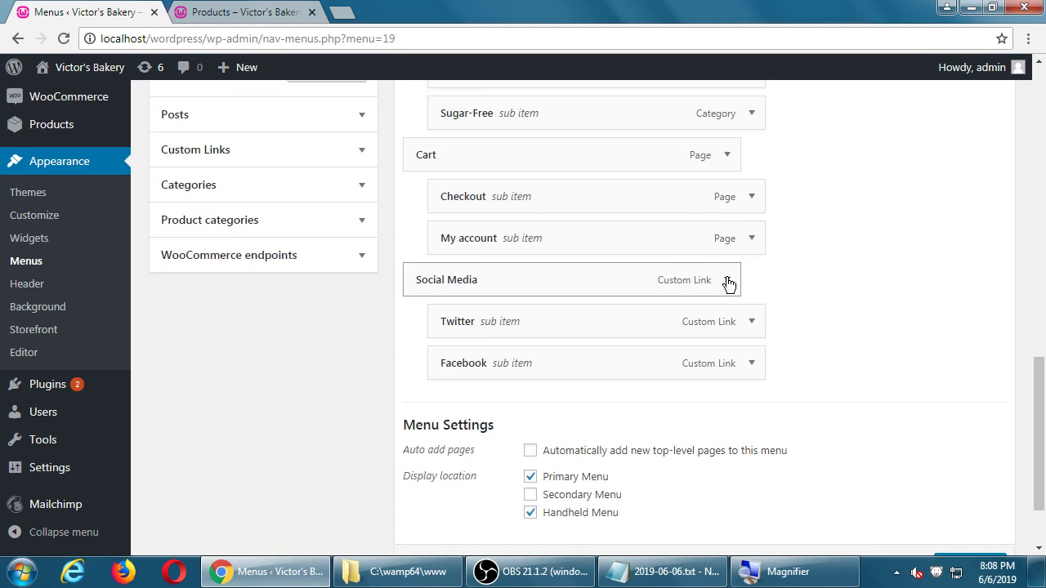
{"action": "left_click", "coordinate": [726, 280]}
{"action": "double_click", "coordinate": [422, 336]}
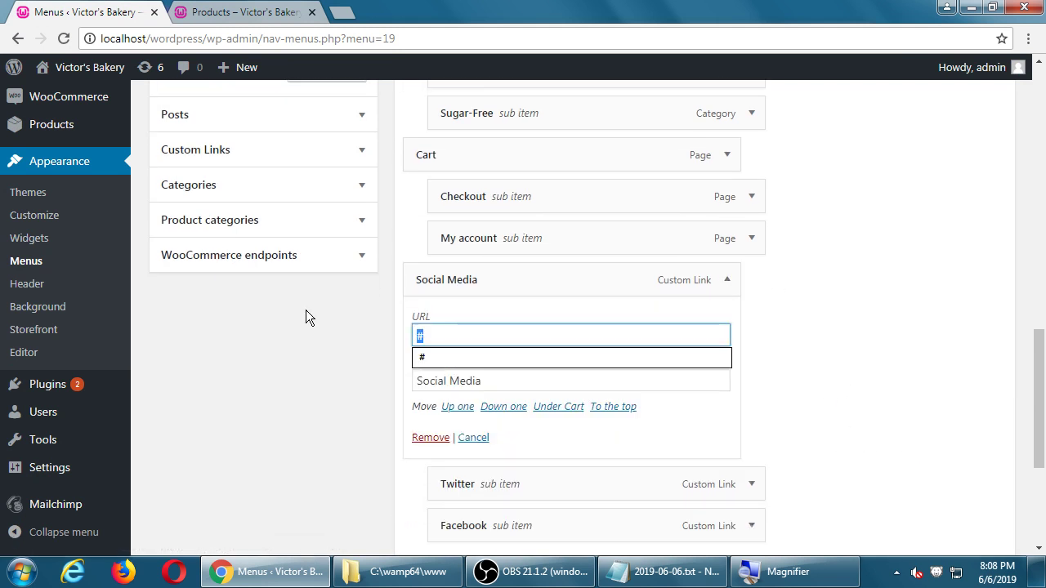
{"action": "key", "text": "BackSpace"}
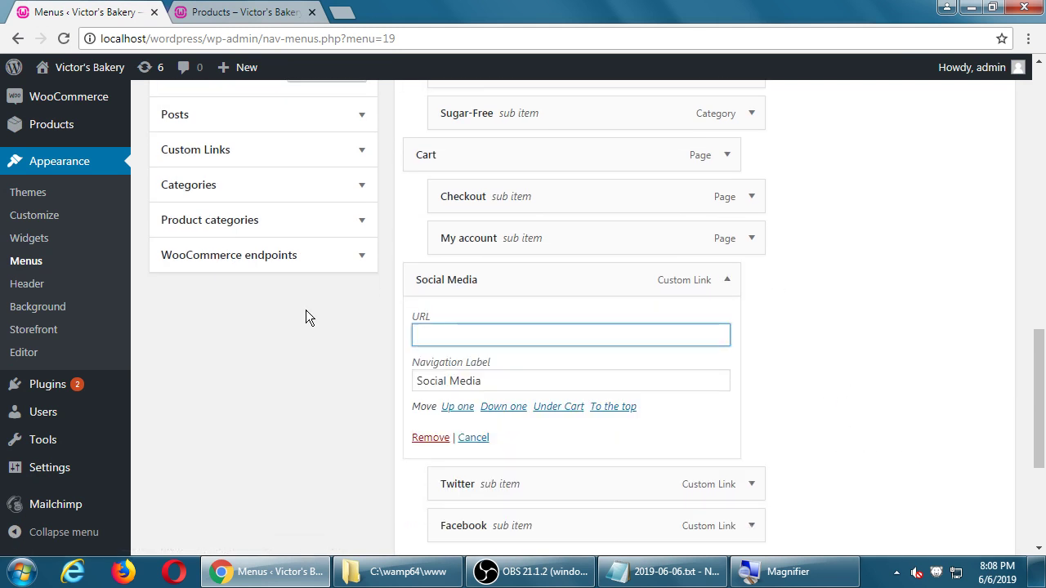
{"action": "scroll", "coordinate": [850, 360], "scroll_direction": "down", "scroll_amount": 2}
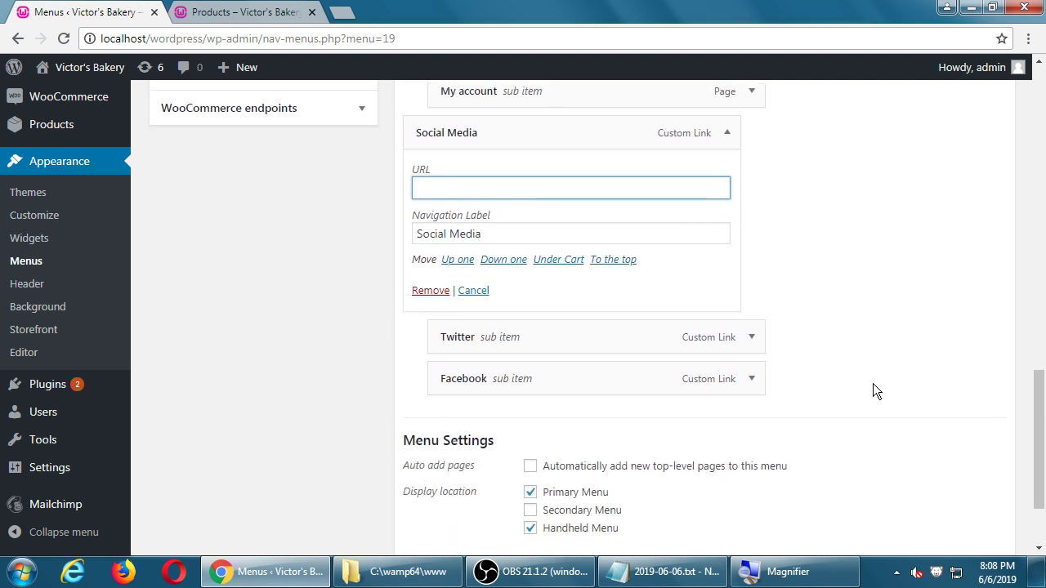
{"action": "scroll", "coordinate": [873, 383], "scroll_direction": "down", "scroll_amount": 2}
{"action": "left_click", "coordinate": [965, 464]}
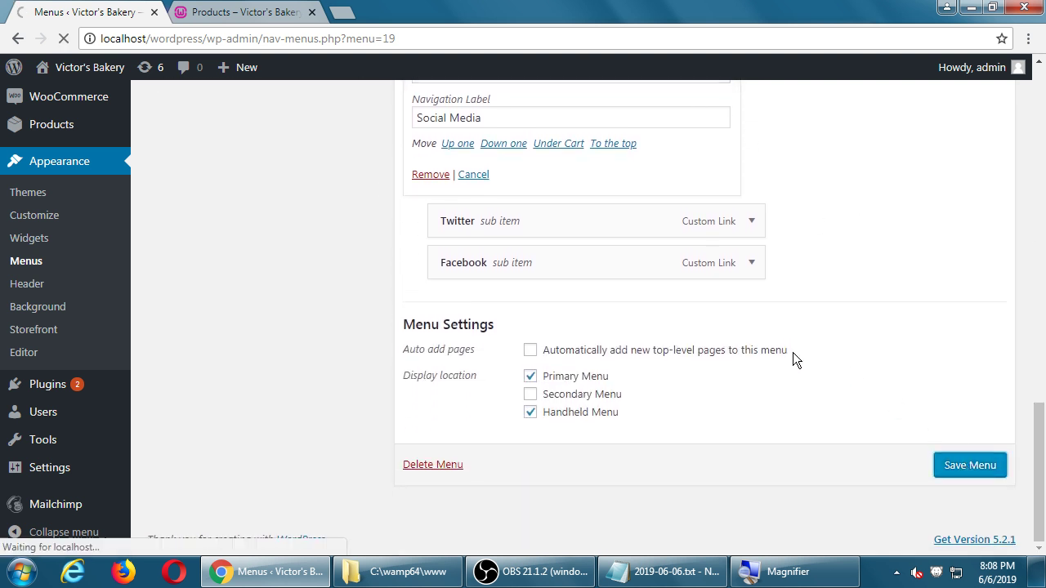
- Review the settings of the Social Media and Twitter menu items, including their URL and navigation label
{"action": "scroll", "coordinate": [790, 348], "scroll_direction": "down", "scroll_amount": 7}
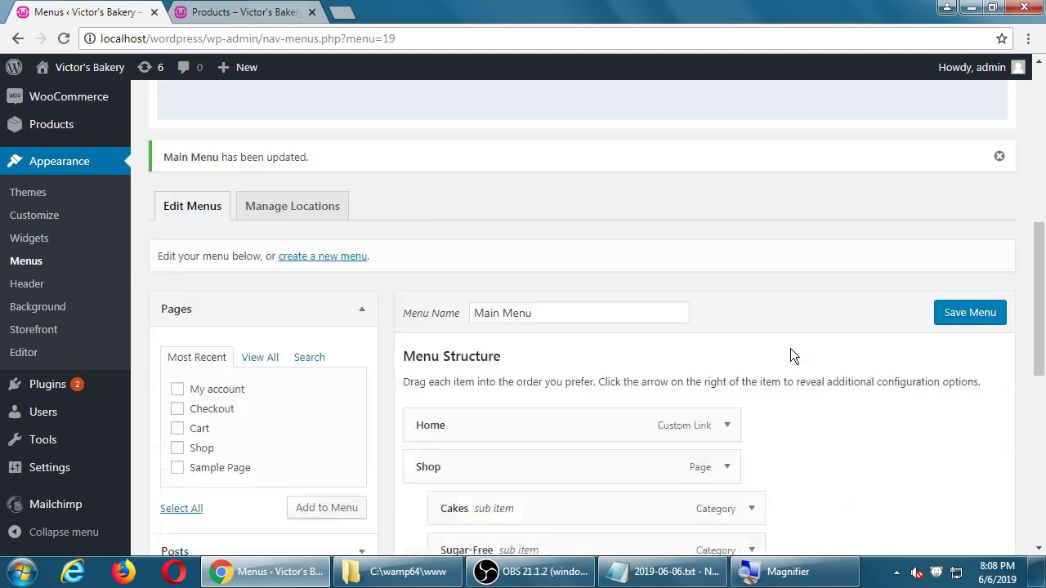
{"action": "scroll", "coordinate": [790, 351], "scroll_direction": "down", "scroll_amount": 2}
{"action": "left_click", "coordinate": [735, 272]}
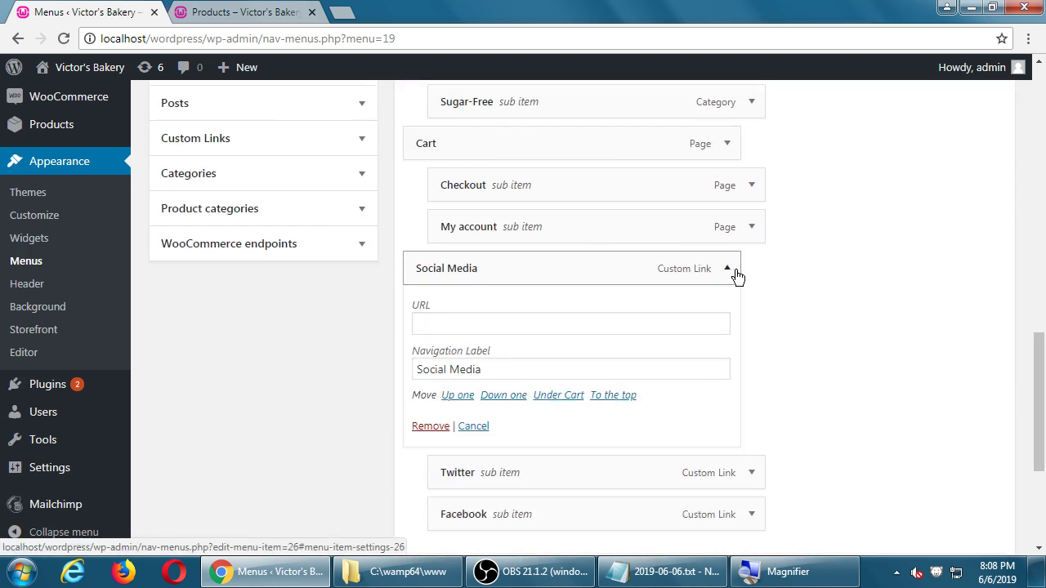
{"action": "left_click", "coordinate": [735, 272]}
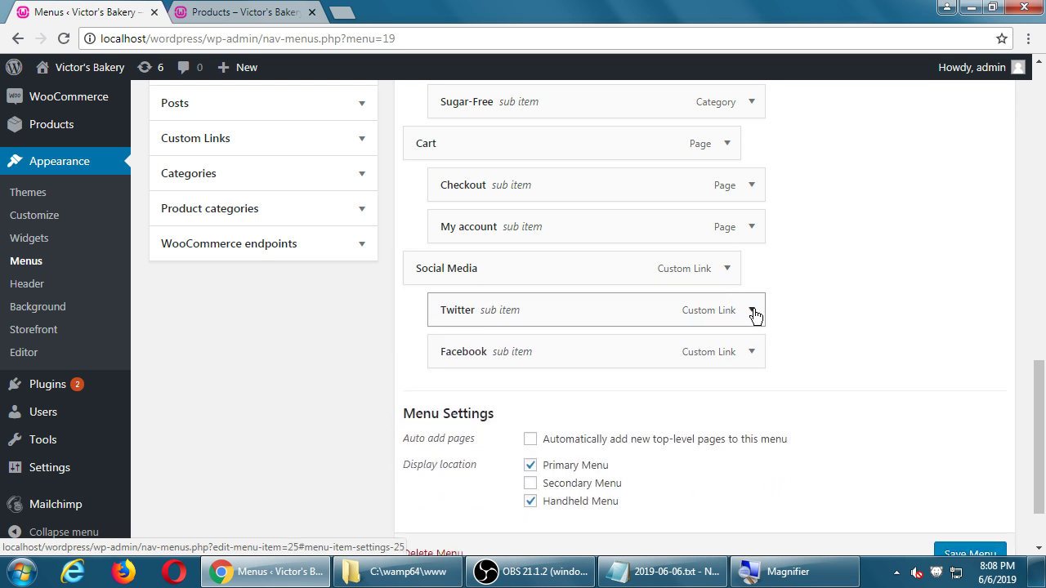
{"action": "left_click", "coordinate": [752, 311]}
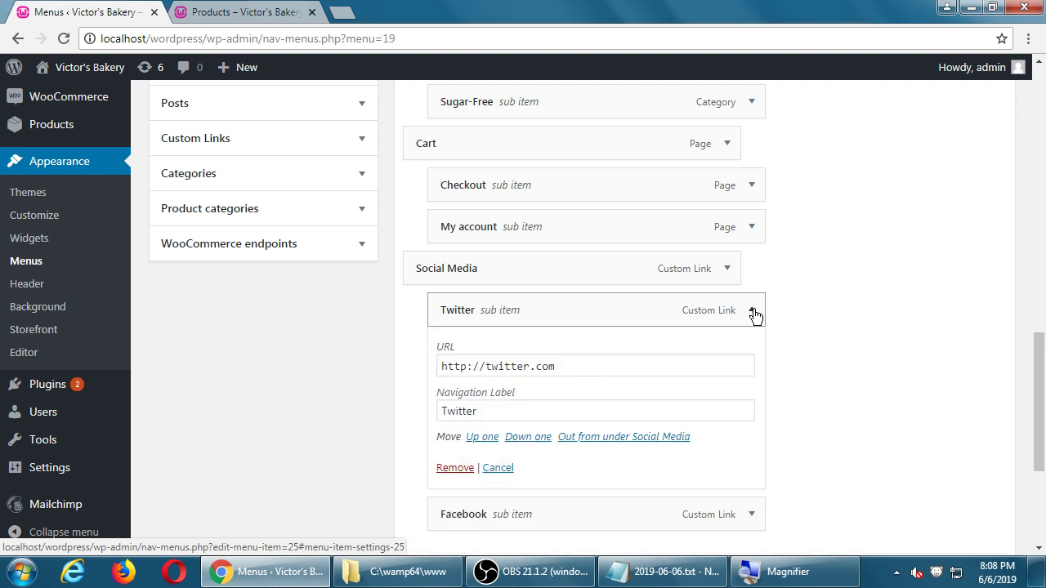
{"action": "left_click", "coordinate": [752, 311]}
{"action": "left_click", "coordinate": [752, 311]}
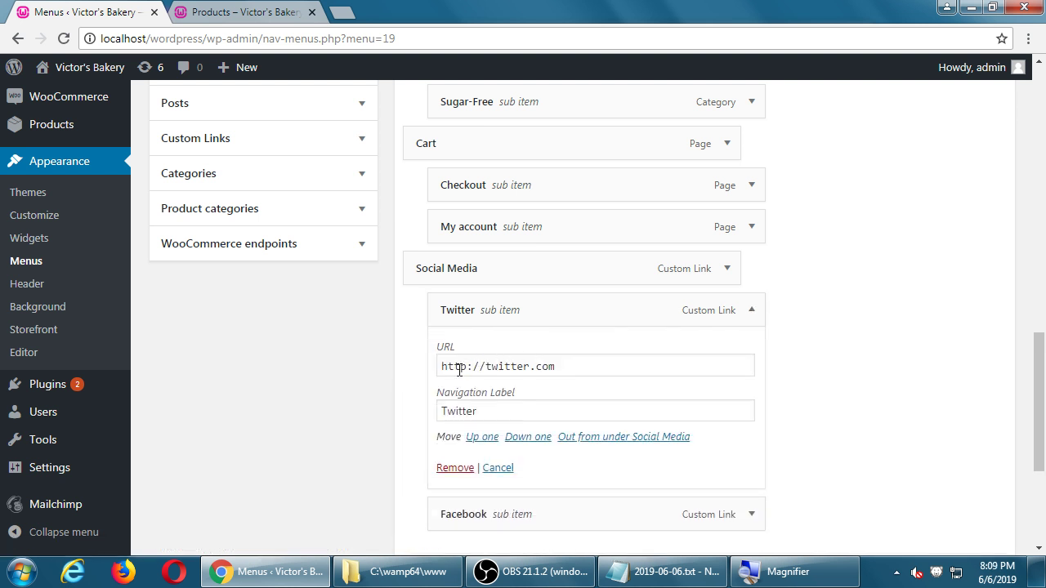
{"action": "left_click_drag", "start_coordinate": [460, 366], "coordinate": [606, 363]}
{"action": "left_click", "coordinate": [372, 382]}
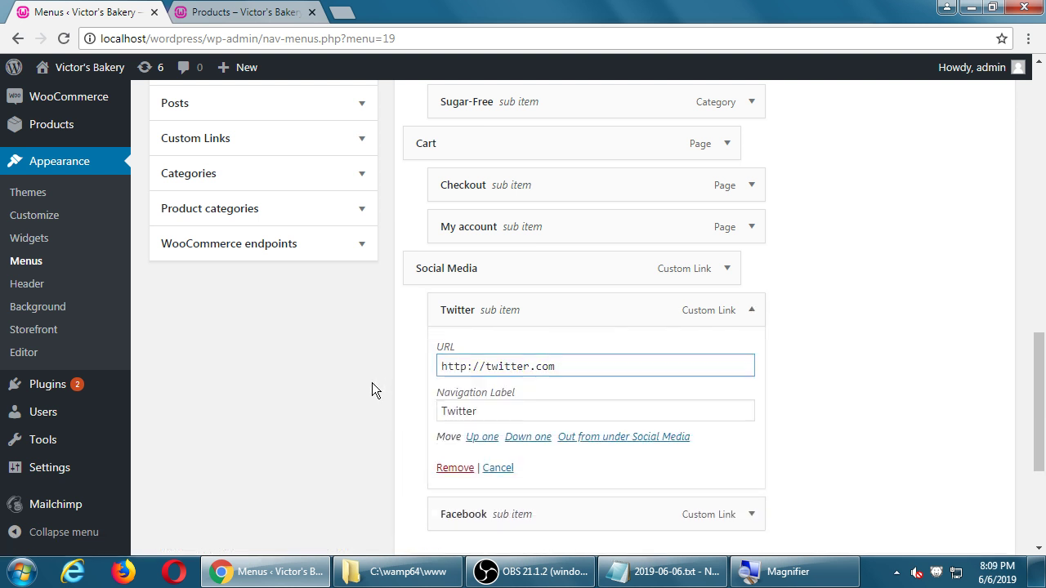
{"action": "left_click", "coordinate": [475, 409]}
- Change the Shop menu item's navigation label to "Buy stuff!" and save the menu
{"action": "scroll", "coordinate": [607, 375], "scroll_direction": "up", "scroll_amount": 1}
{"action": "scroll", "coordinate": [607, 375], "scroll_direction": "up", "scroll_amount": 3}
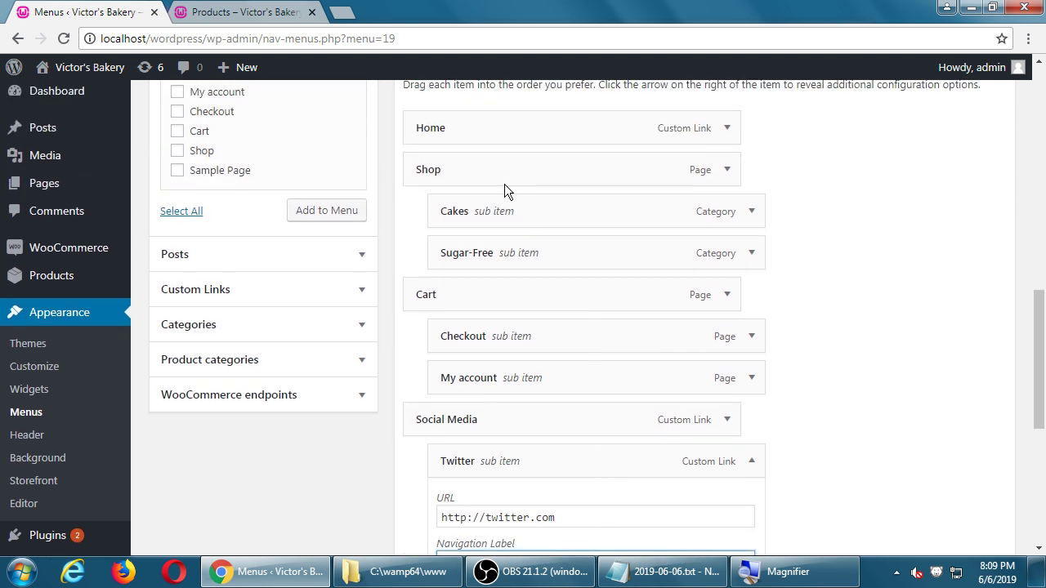
{"action": "left_click", "coordinate": [730, 174]}
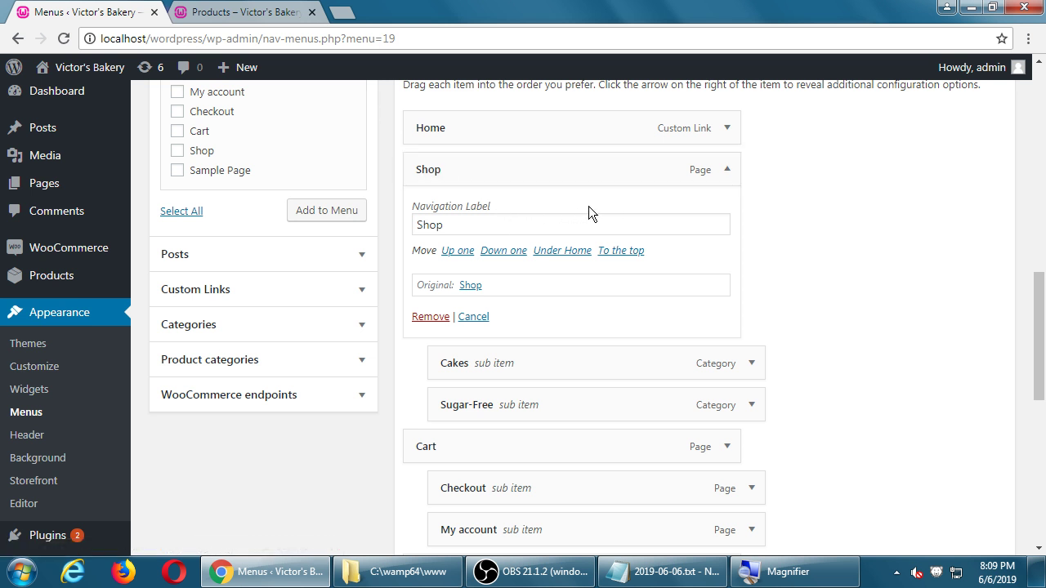
{"action": "left_click_drag", "start_coordinate": [457, 221], "coordinate": [412, 219]}
{"action": "left_click", "coordinate": [479, 222]}
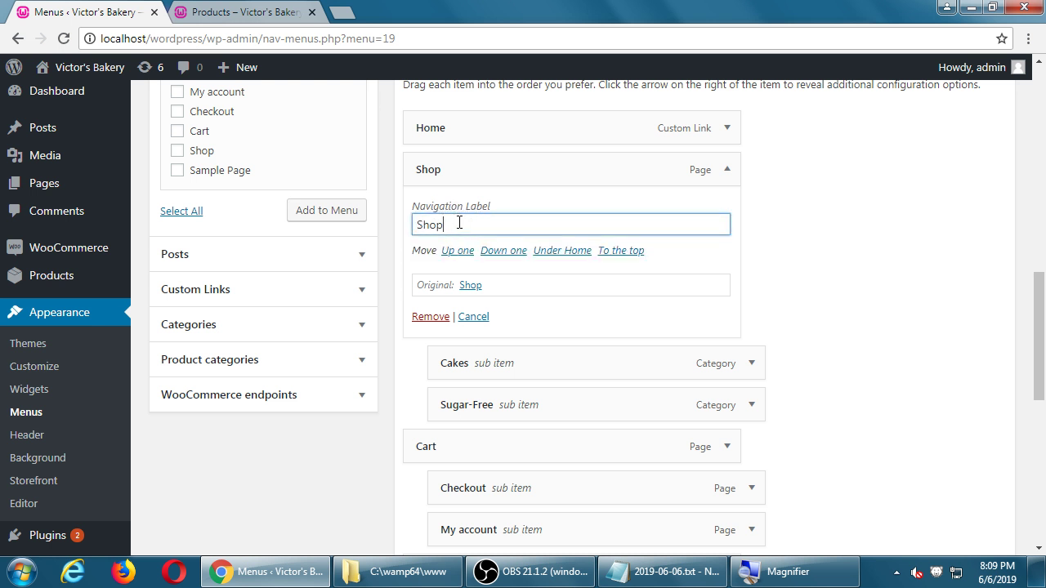
{"action": "left_click", "coordinate": [459, 222]}
{"action": "double_click", "coordinate": [459, 223]}
{"action": "type", "text": "Buy stuff!"}
{"action": "scroll", "coordinate": [920, 297], "scroll_direction": "down", "scroll_amount": 10}
{"action": "left_click", "coordinate": [964, 475]}
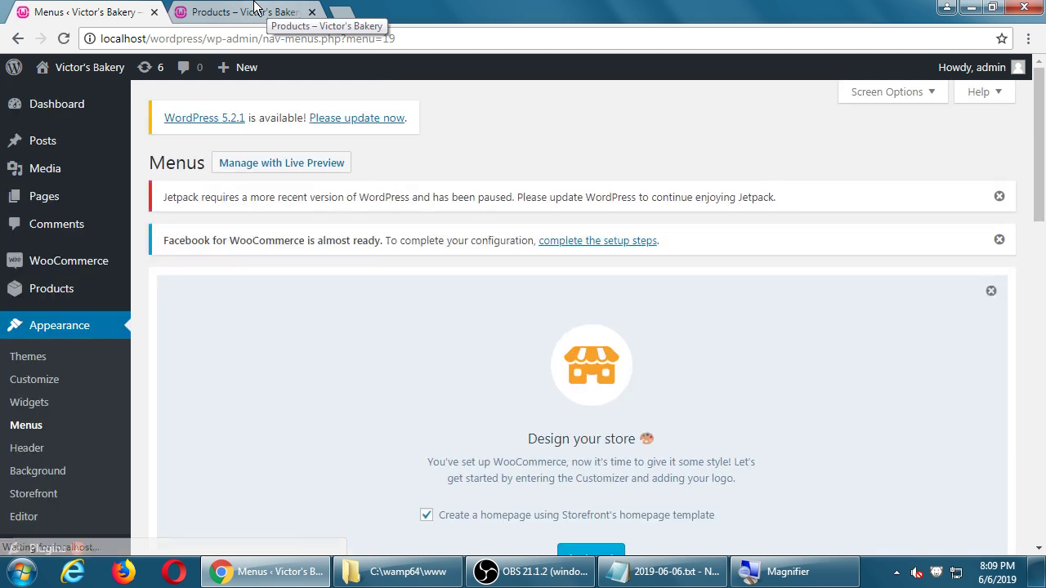
- Reload the storefront Shop page, check the renamed Buy stuff! item and its sub-menu, and return to the Menus admin page
{"action": "left_click", "coordinate": [264, 10]}
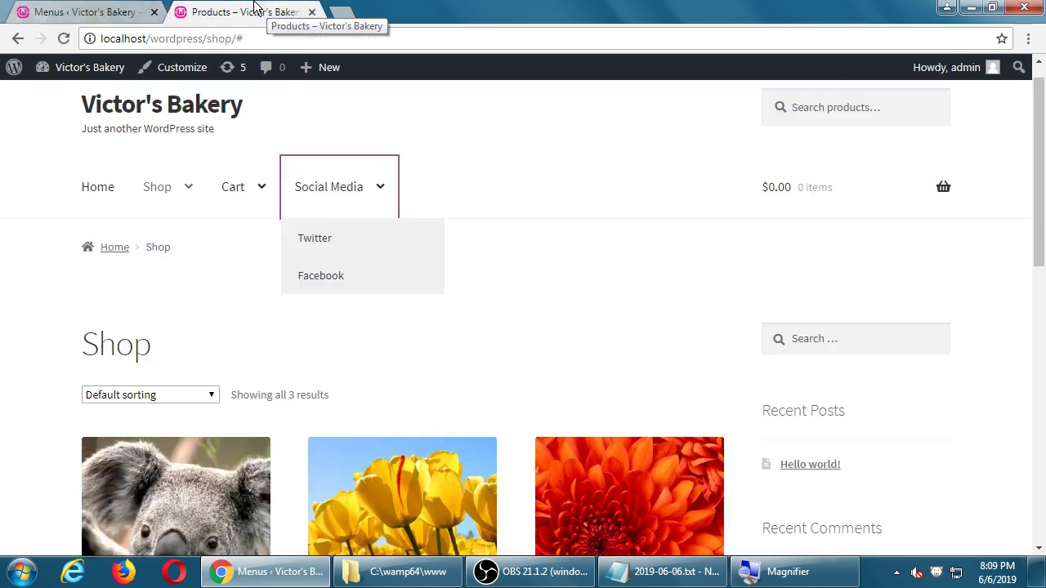
{"action": "key", "text": "F5"}
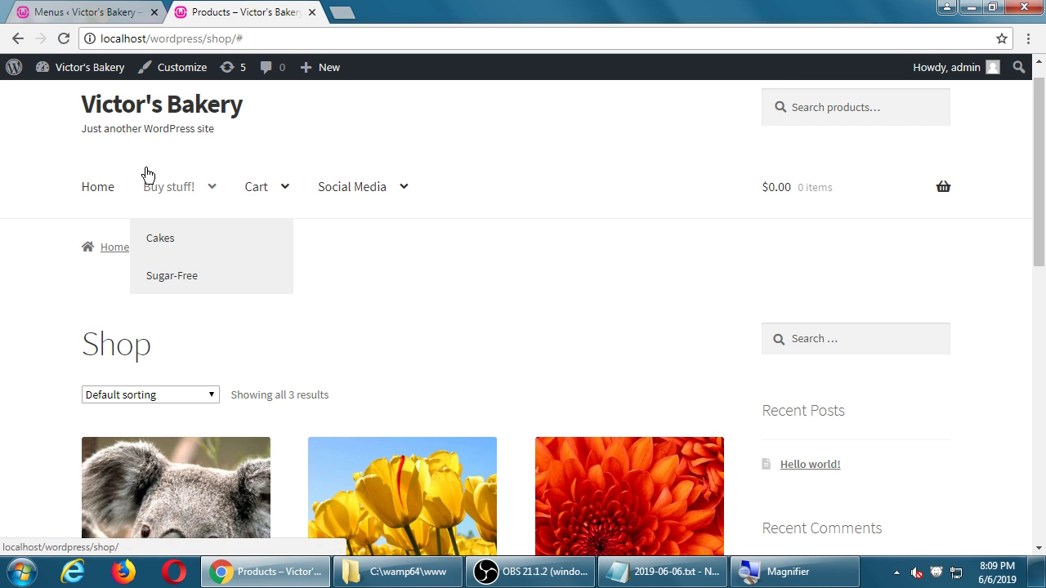
{"action": "mouse_move", "coordinate": [206, 225]}
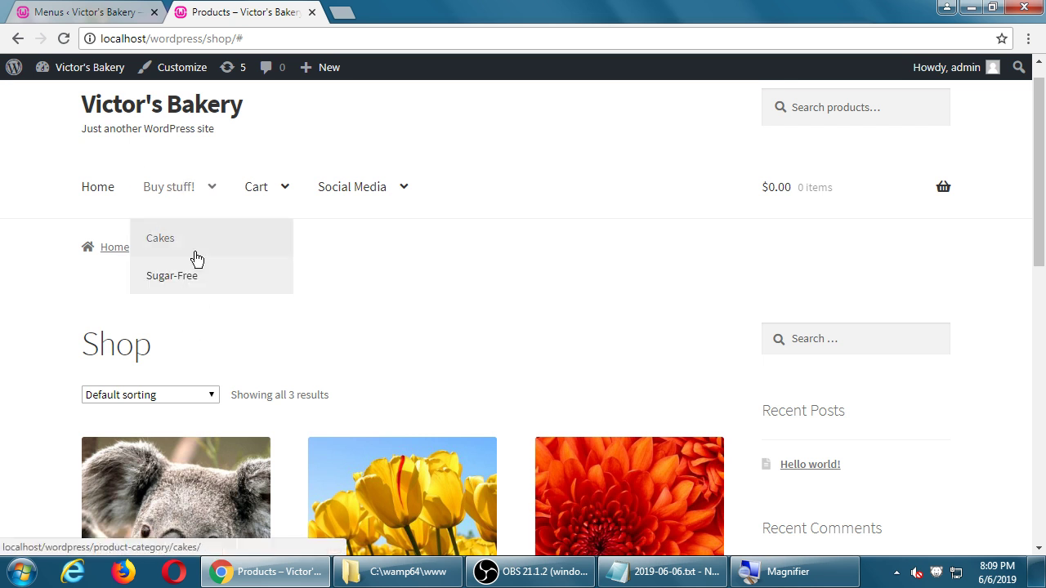
{"action": "left_click", "coordinate": [112, 12]}
- Expand the Buy stuff! menu item's settings and review the Main Menu structure
{"action": "scroll", "coordinate": [501, 317], "scroll_direction": "down", "scroll_amount": 10}
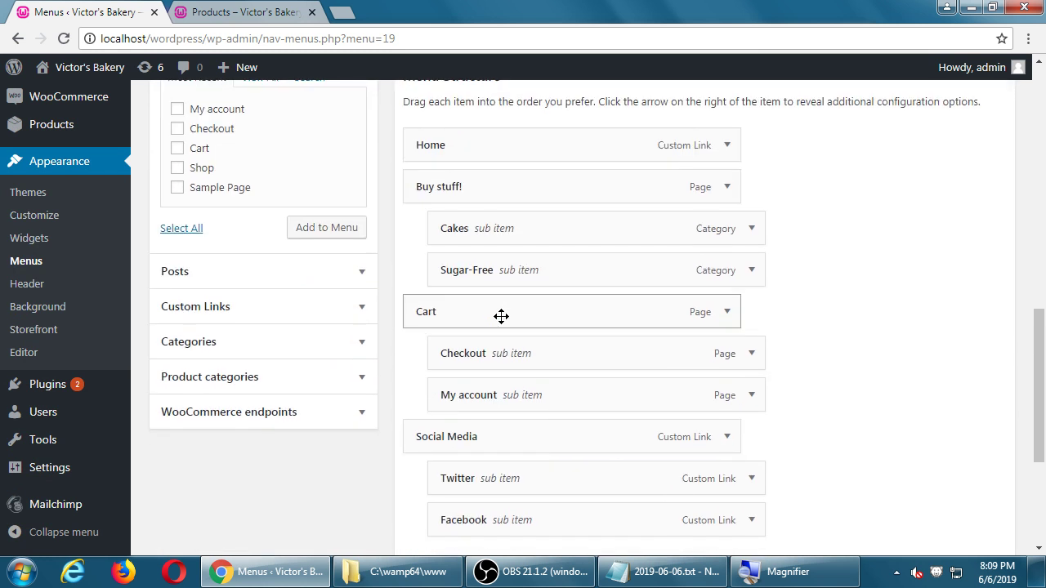
{"action": "left_click", "coordinate": [725, 188]}
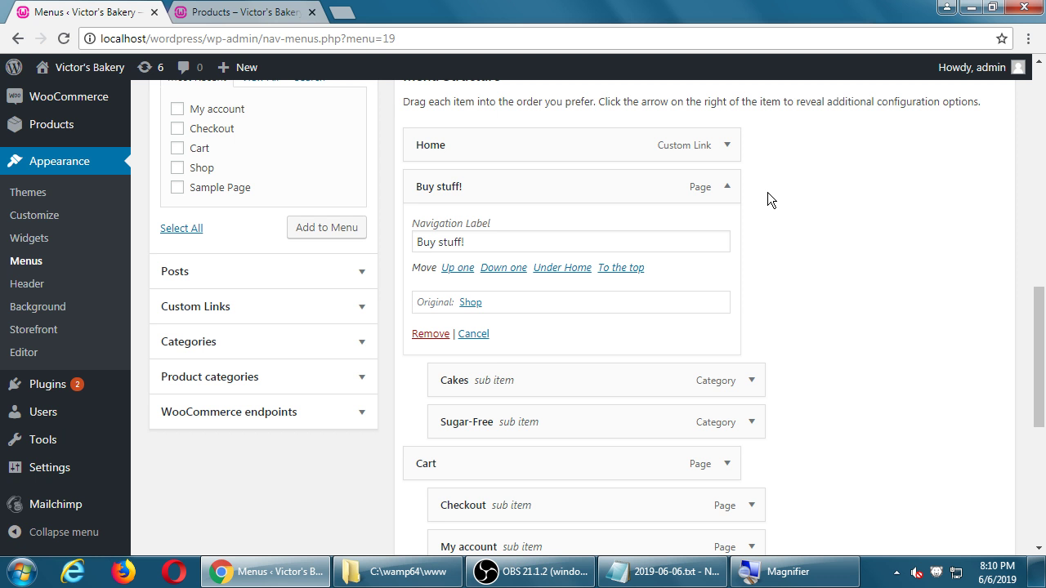
{"action": "left_click", "coordinate": [511, 574]}
{"action": "left_click", "coordinate": [510, 575]}
{"action": "scroll", "coordinate": [846, 326], "scroll_direction": "up", "scroll_amount": 2}
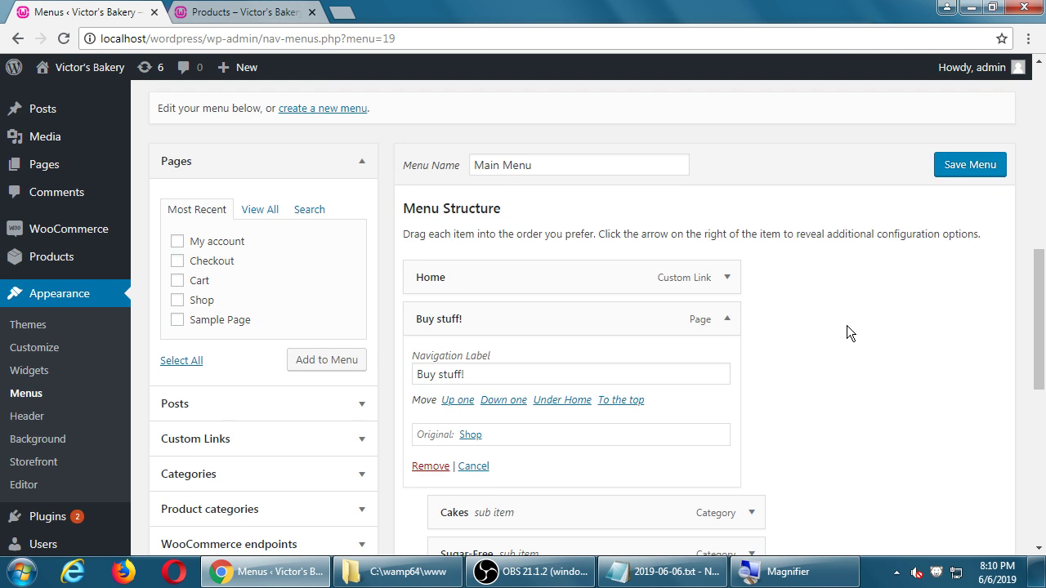
{"action": "key", "text": "Return"}
{"action": "scroll", "coordinate": [846, 332], "scroll_direction": "up", "scroll_amount": 4}
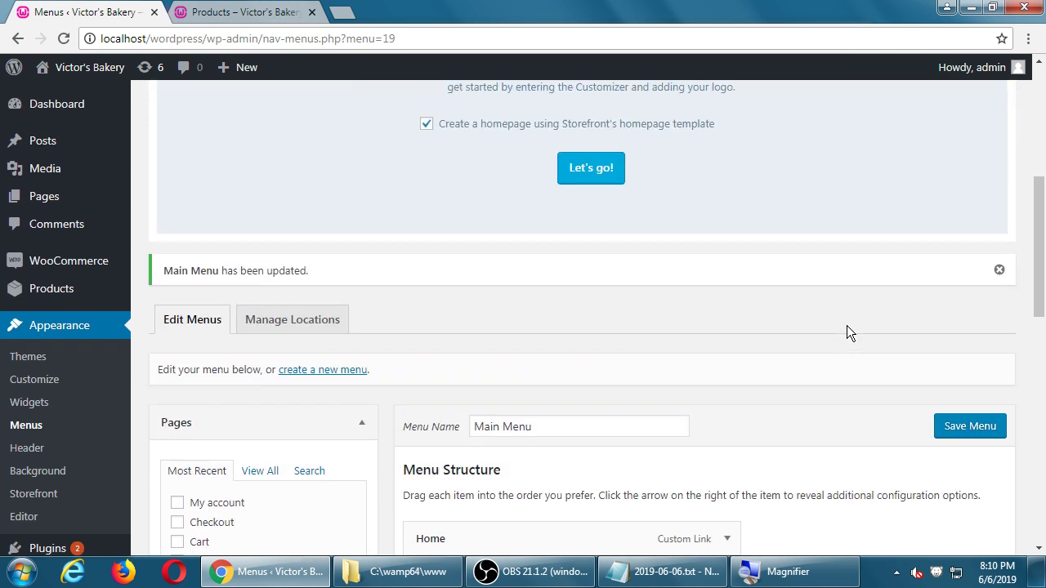
- Check the Social Media sub-menu on the storefront and look over the Shop page's product listing
{"action": "left_click", "coordinate": [241, 12]}
{"action": "left_click", "coordinate": [401, 188]}
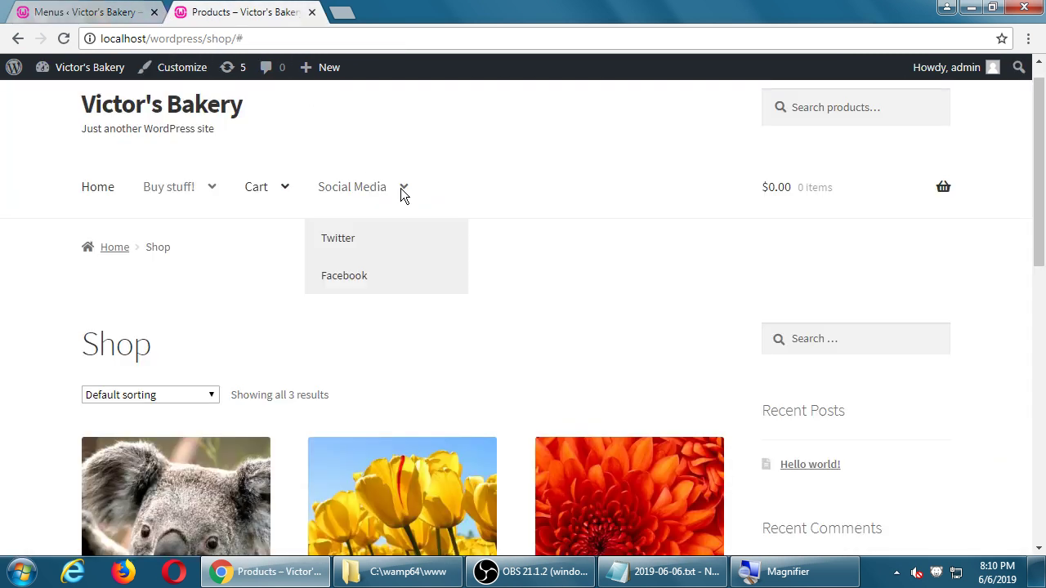
{"action": "left_click", "coordinate": [447, 165]}
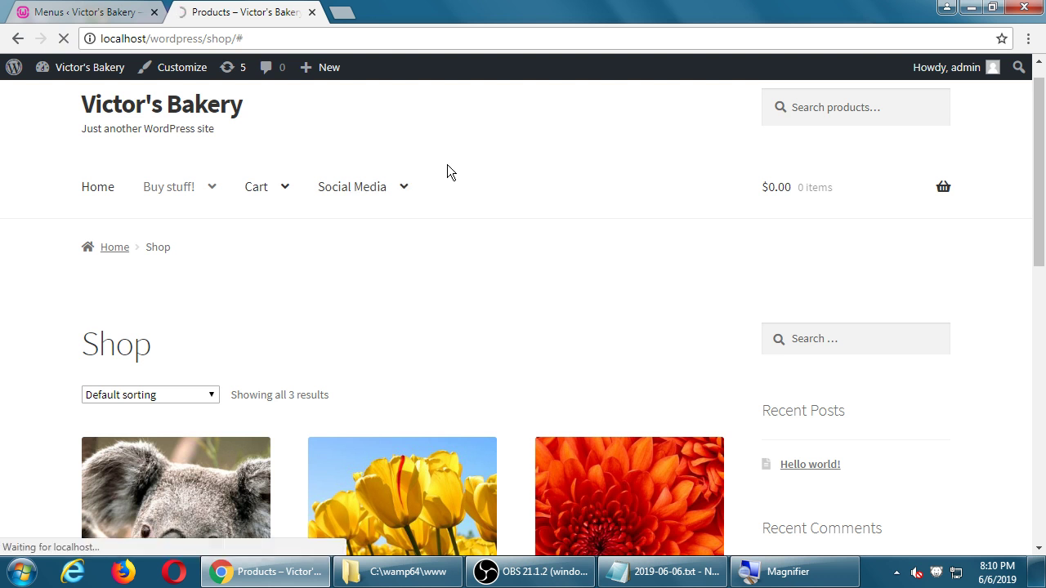
{"action": "scroll", "coordinate": [494, 187], "scroll_direction": "down", "scroll_amount": 3}
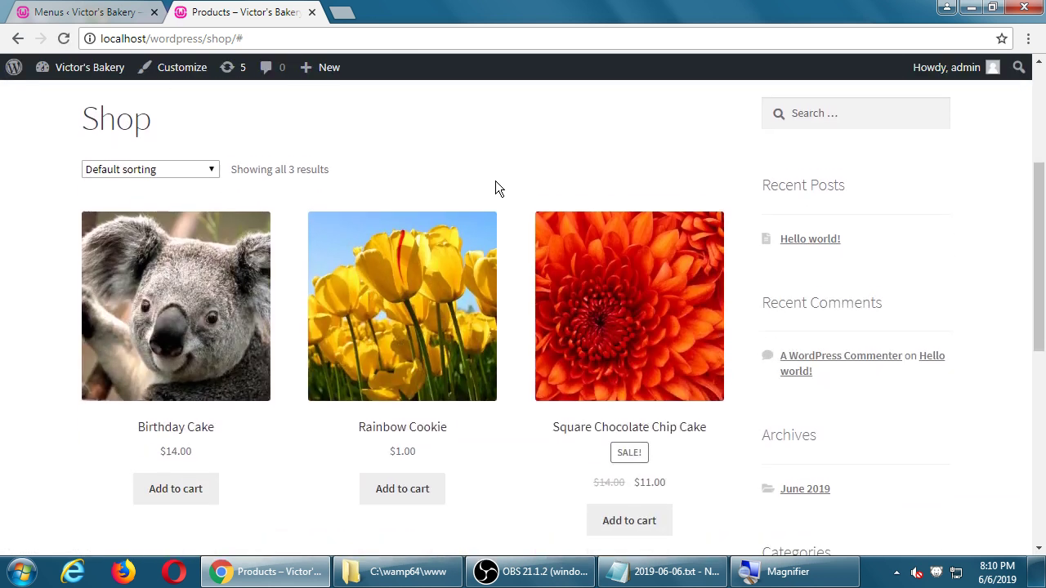
- View the Rainbow Cookie product page and go back to the Shop page
{"action": "left_click", "coordinate": [406, 290]}
{"action": "scroll", "coordinate": [403, 288], "scroll_direction": "down", "scroll_amount": 1}
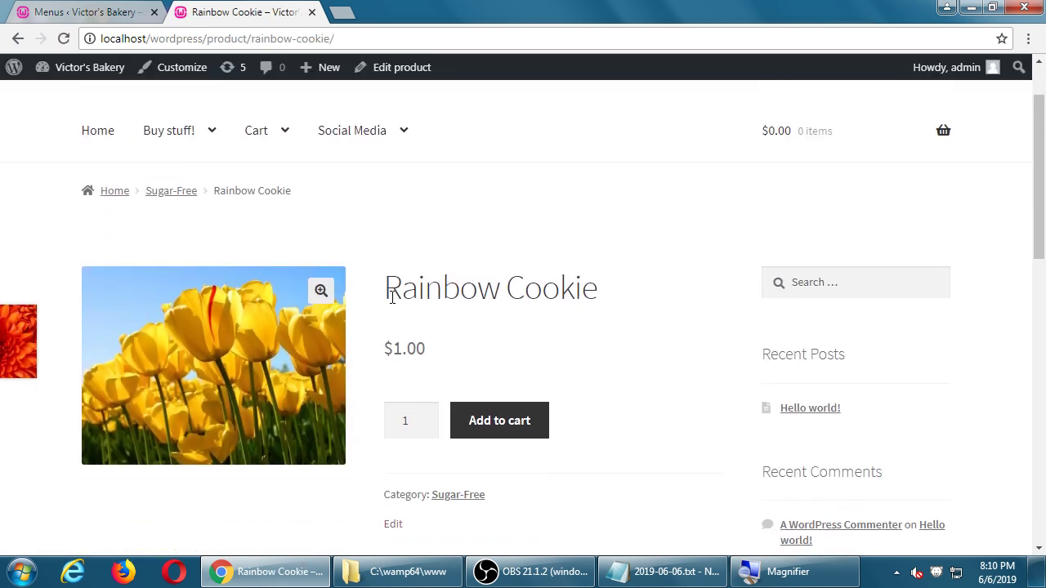
{"action": "key", "text": "alt+Left"}
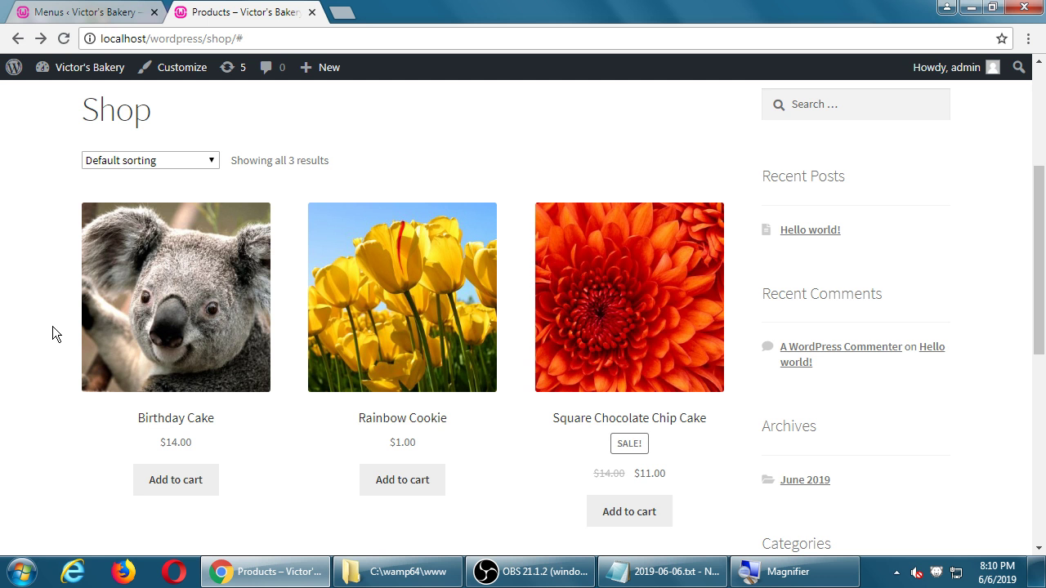
{"action": "left_click", "coordinate": [502, 571]}
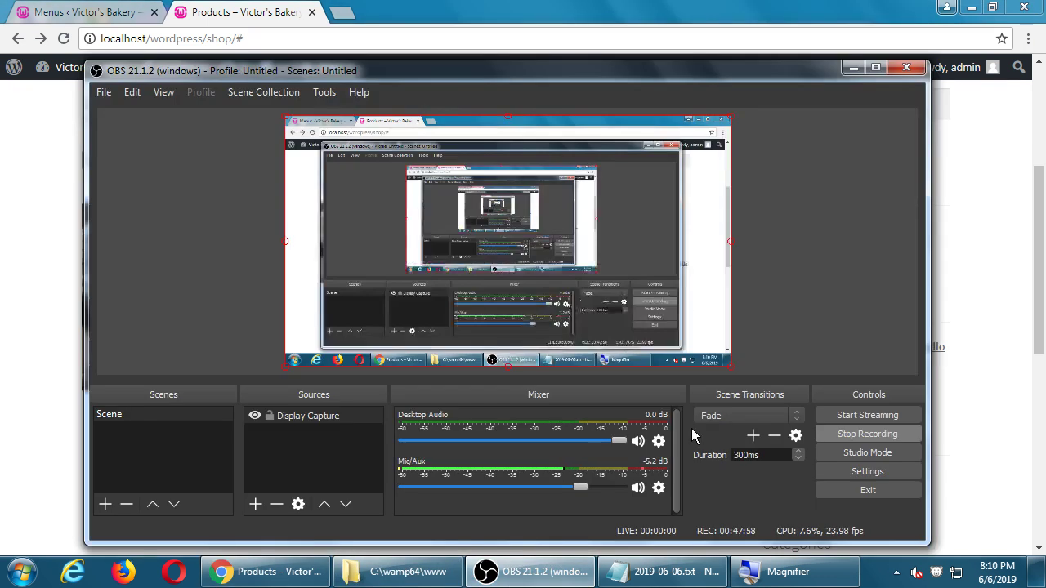